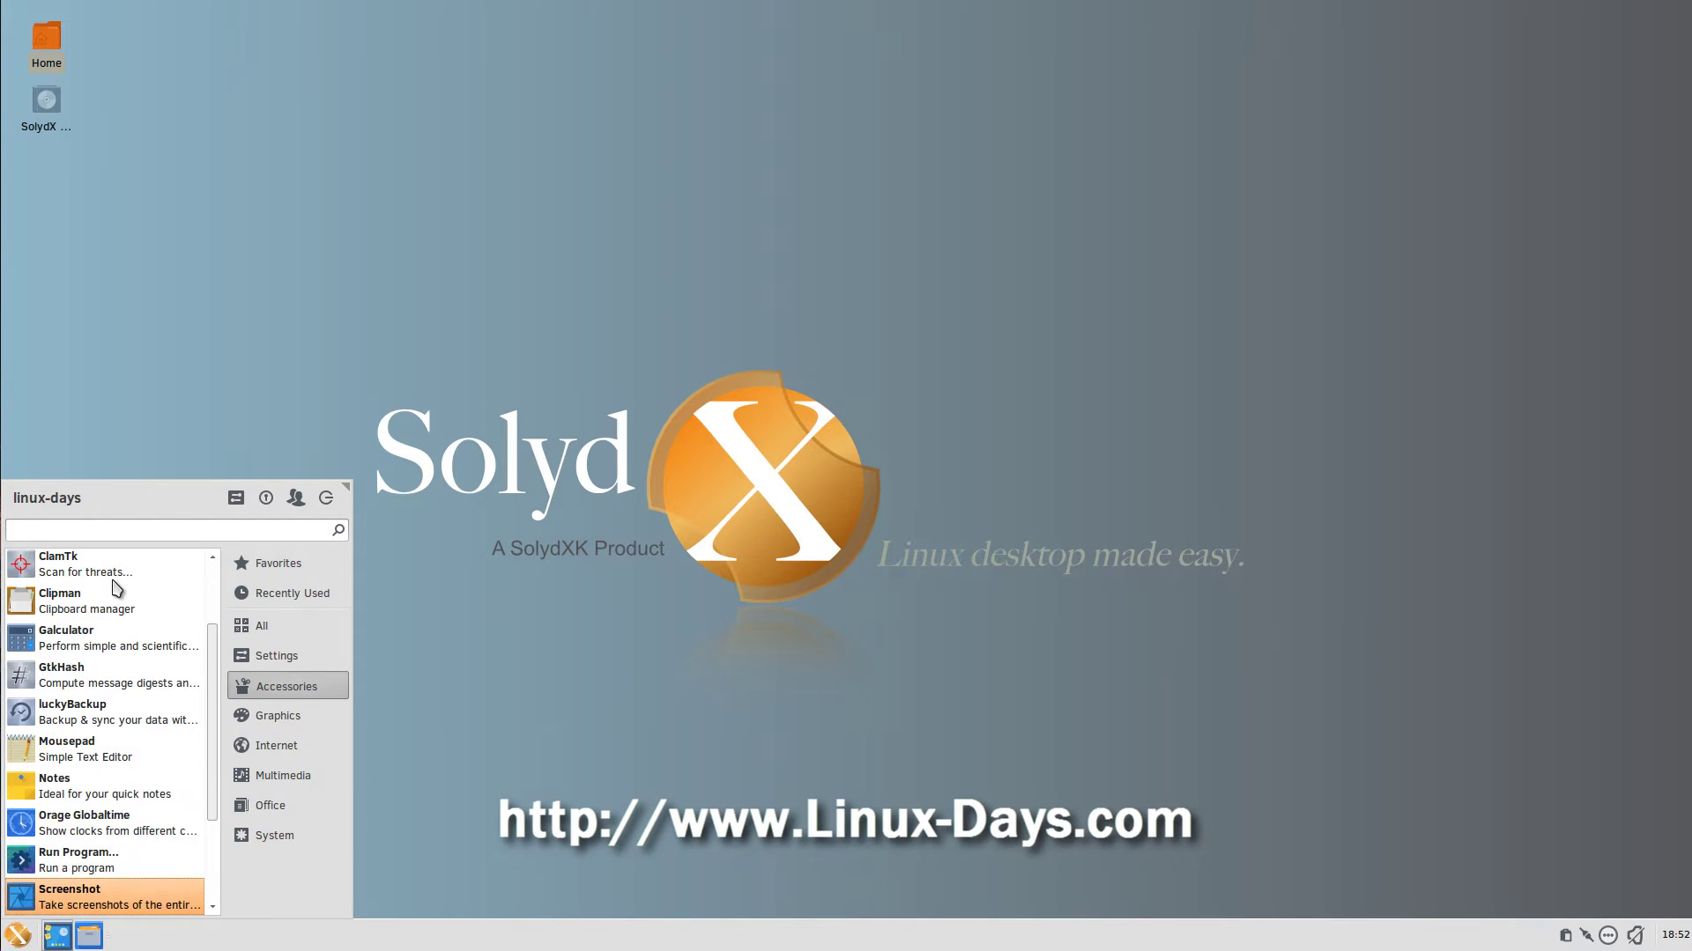
- Look through the applications in the Accessories and Graphics categories of the application launcher
key("Down")
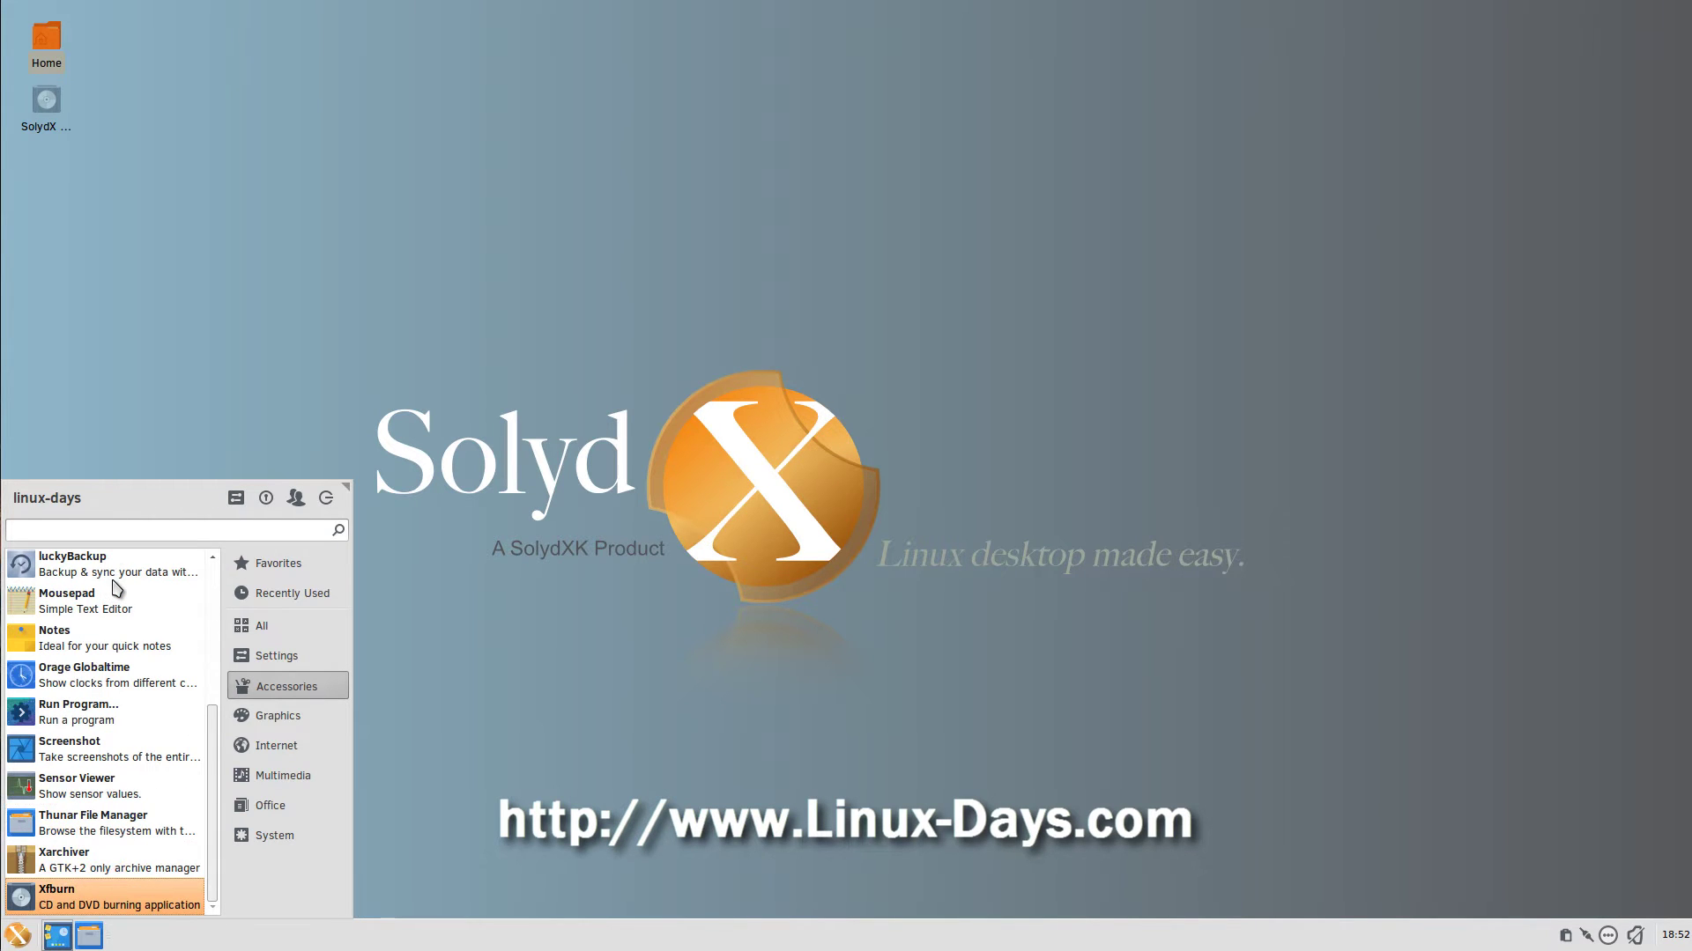
key("Tab")
key("Down")
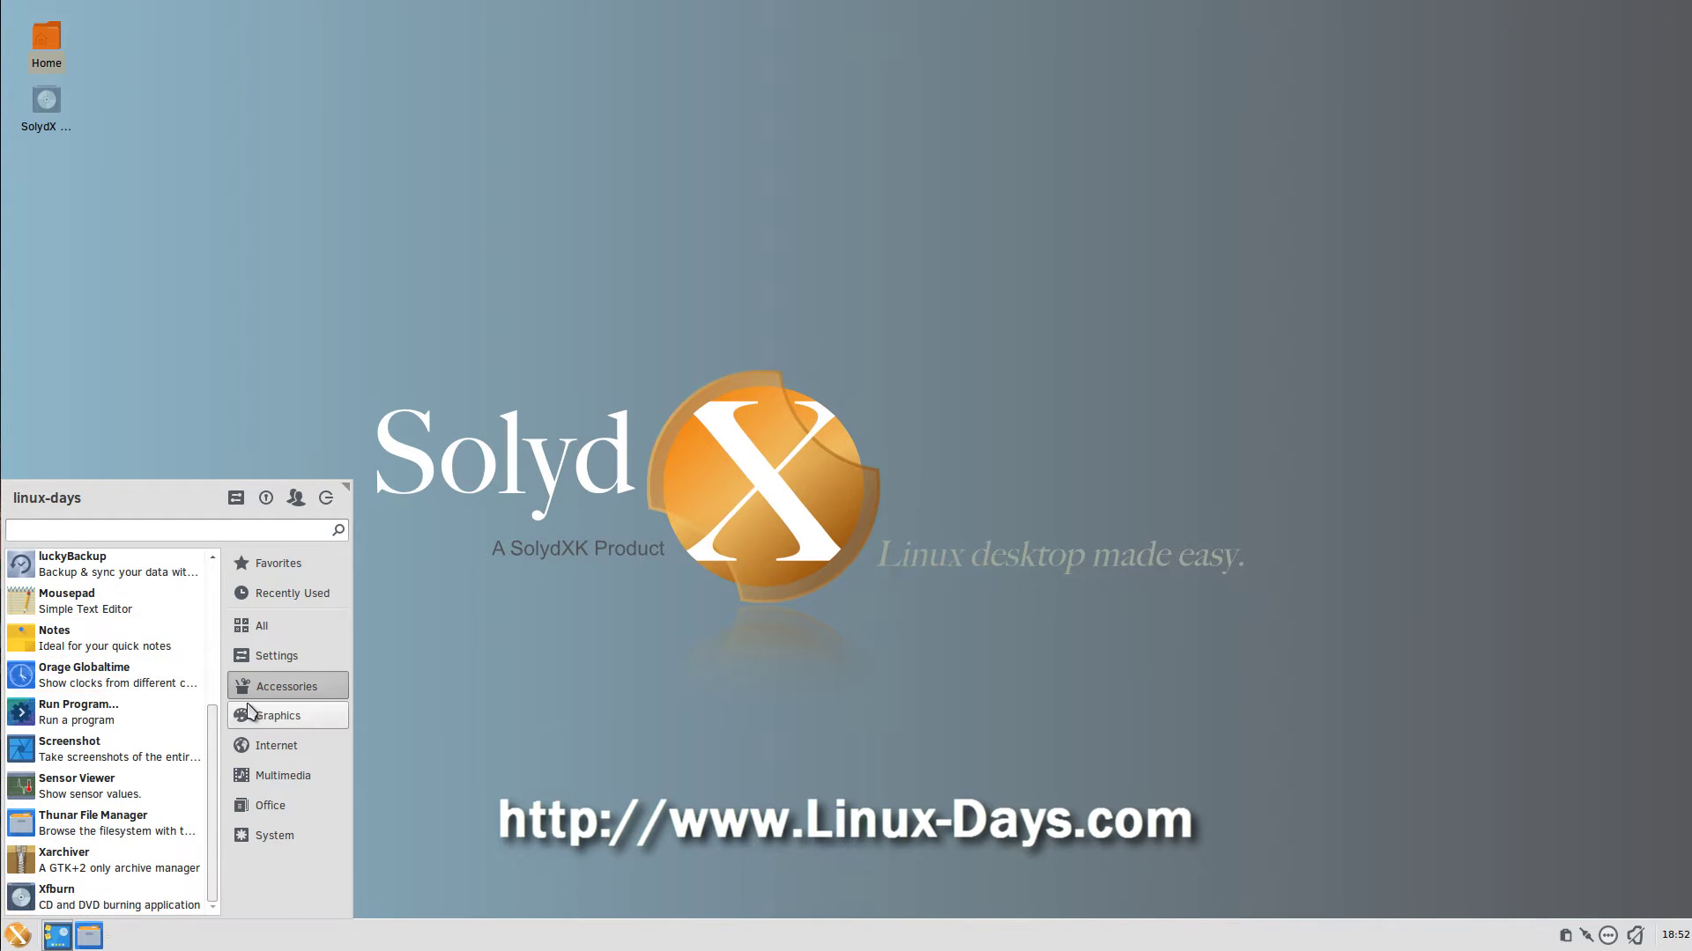
key("Down")
key("Down")
key("Down")
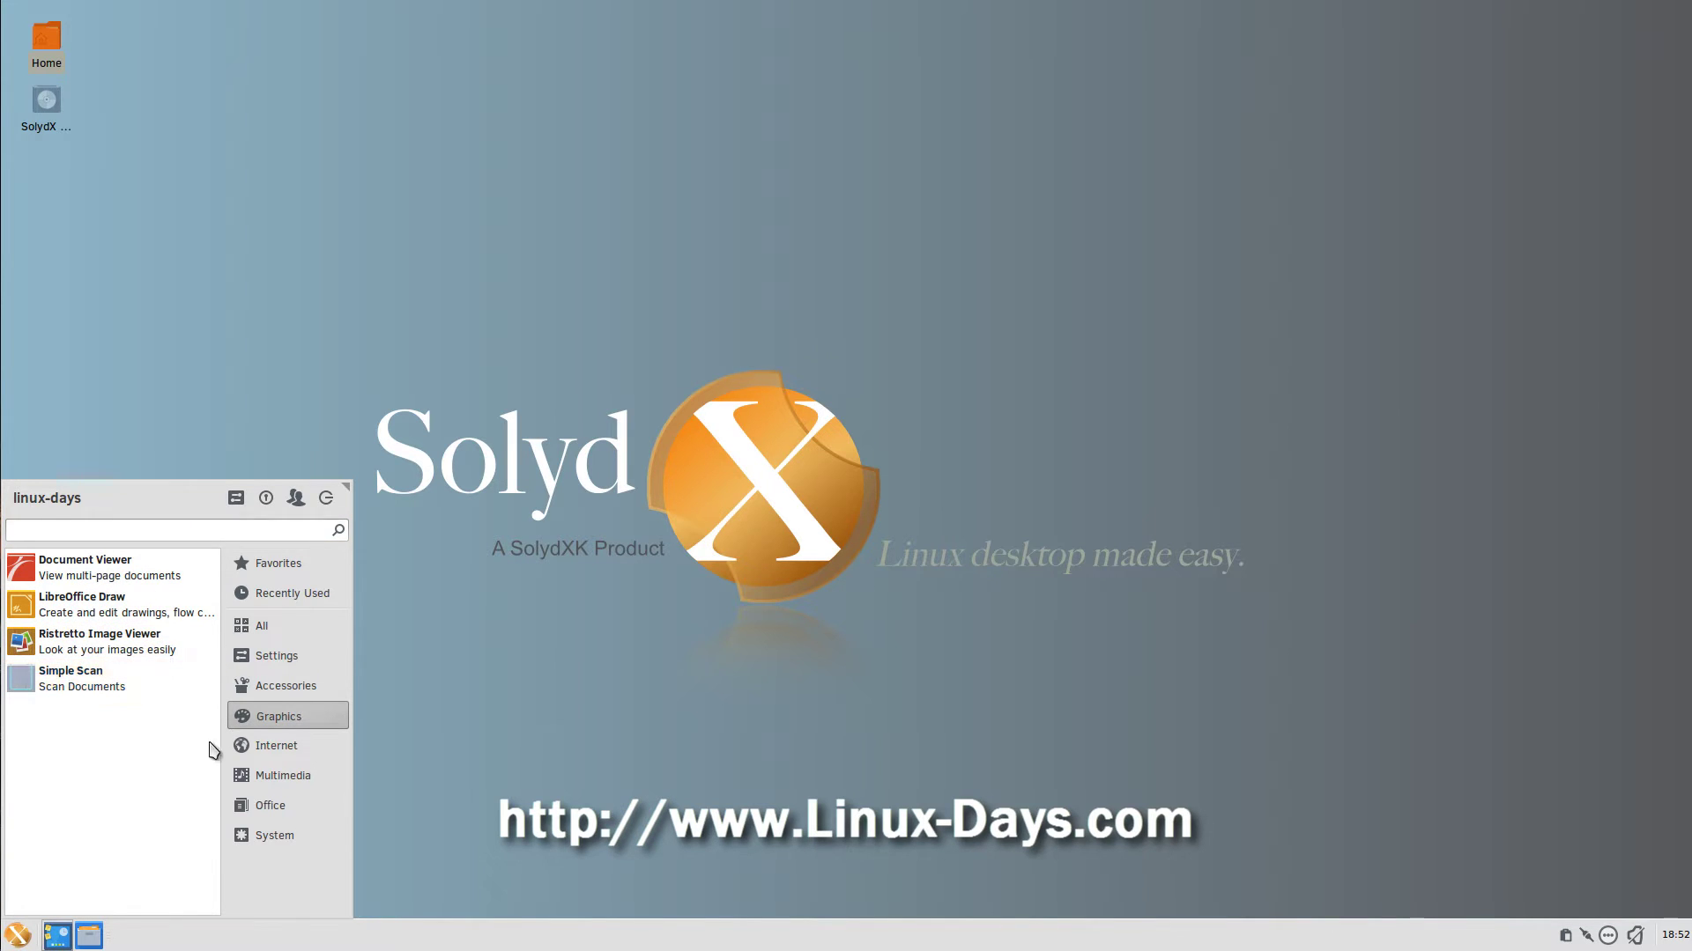
- Look through the applications in the Internet and Multimedia categories of the application launcher
left_click(264, 746)
key("Down")
key("Down")
key("Down")
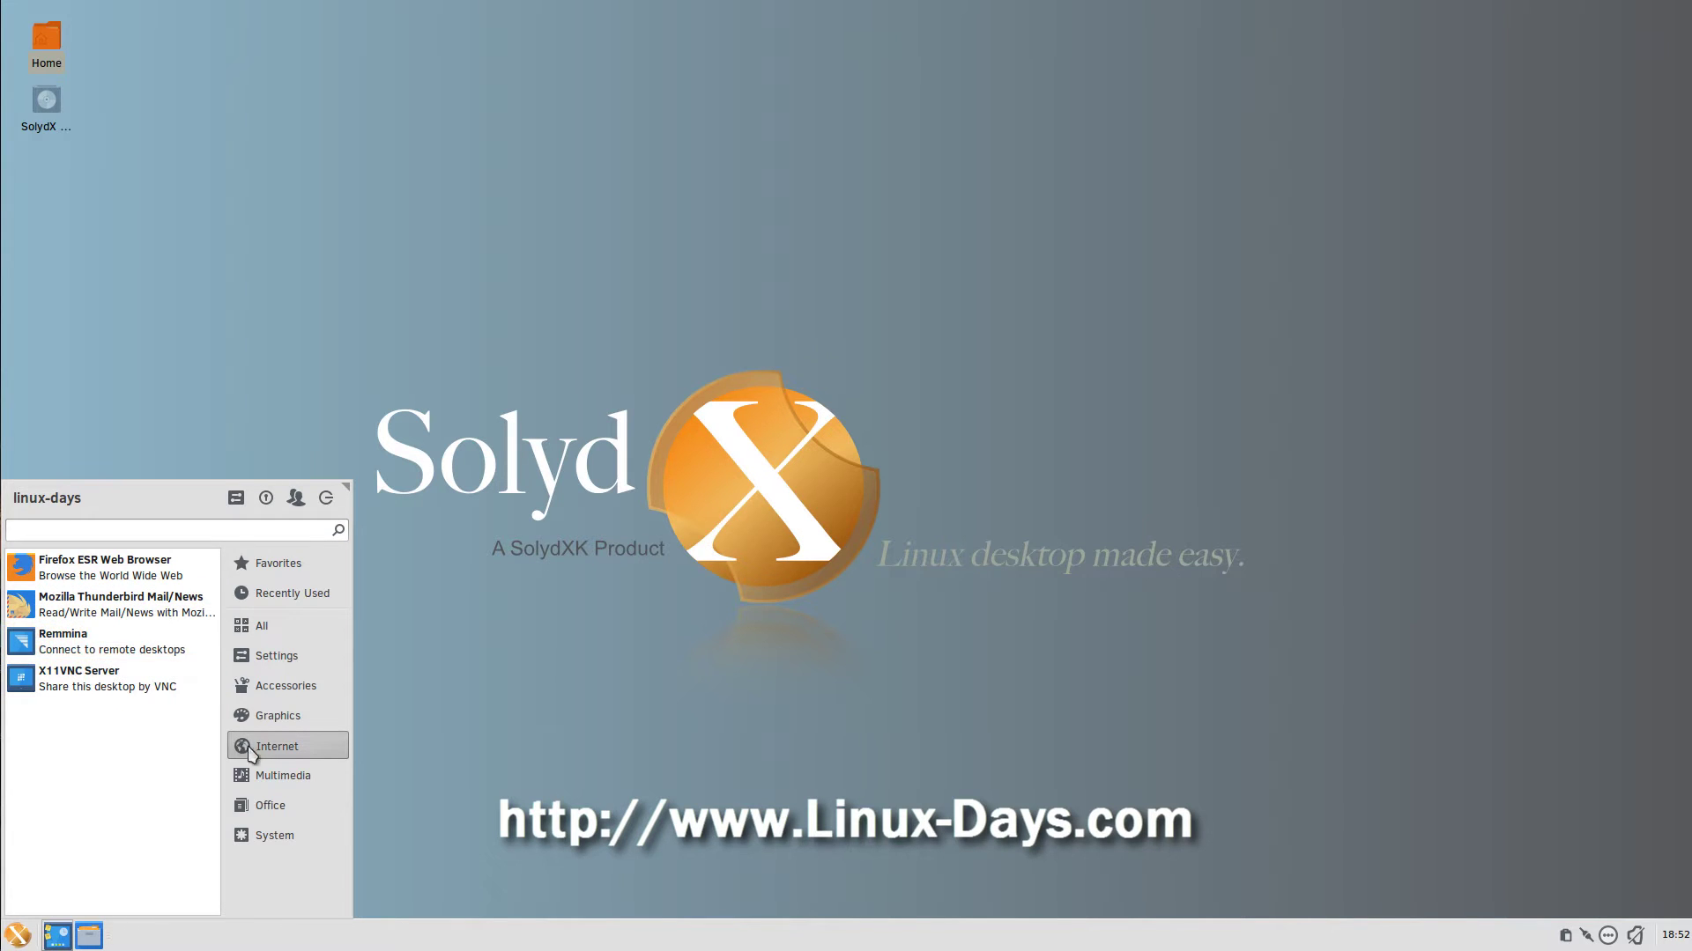
left_click(280, 775)
key("Down")
key("Down")
key("Down")
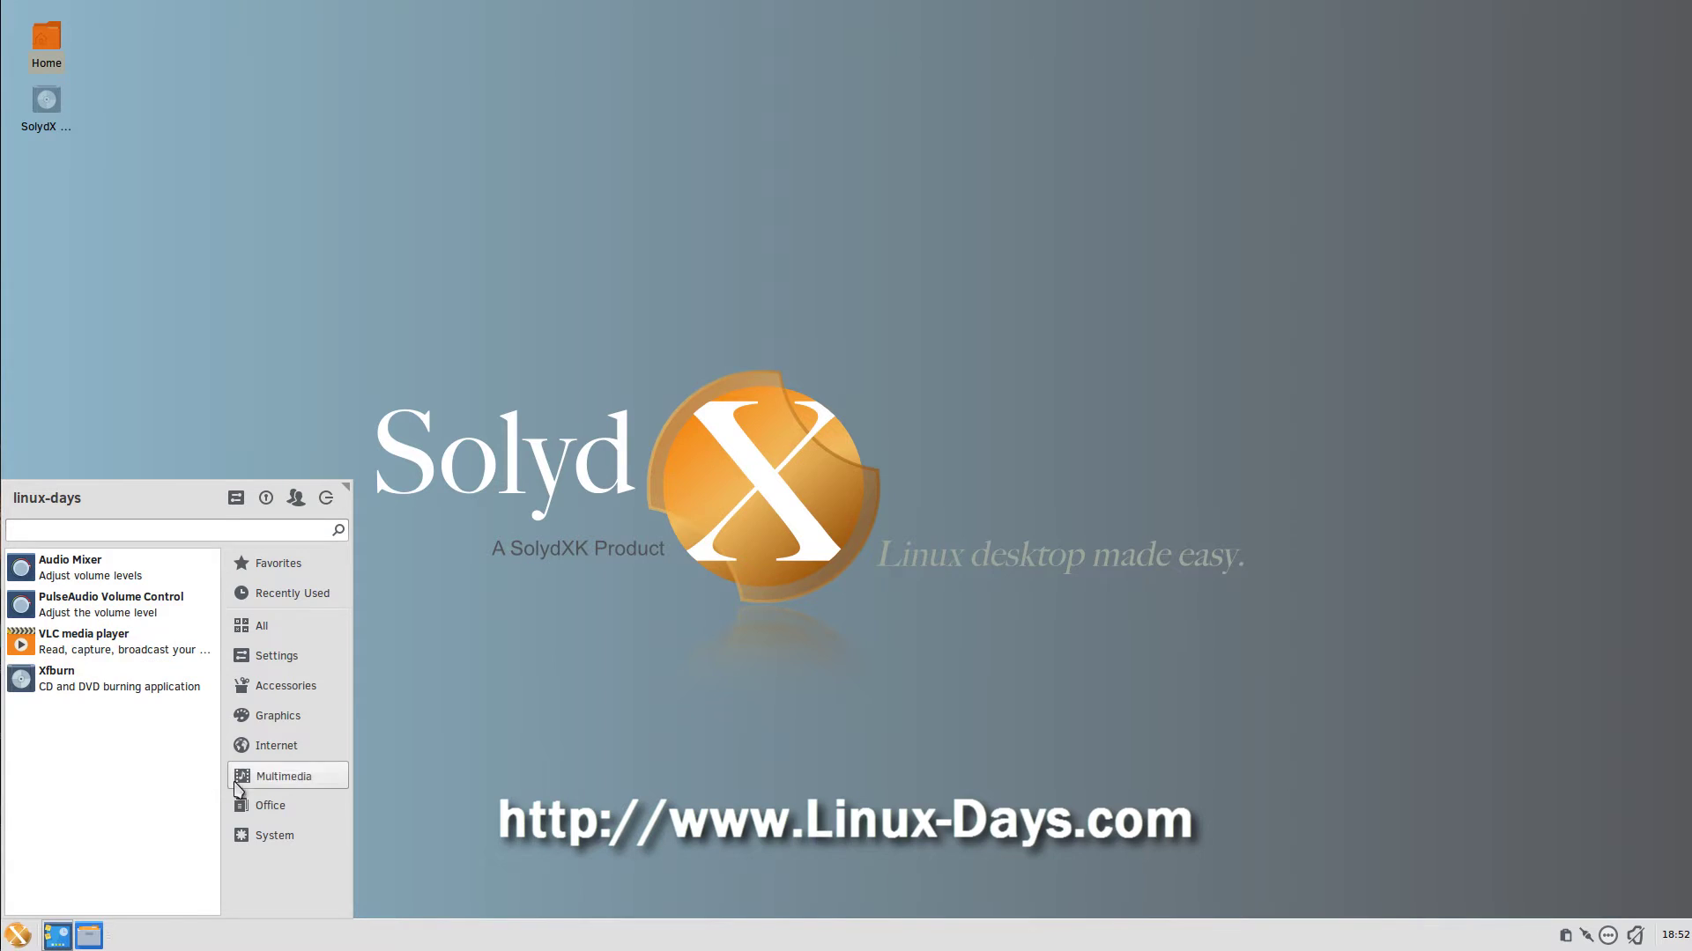
- Look through the applications in the Office category, from Document Viewer to Orage Globaltime
left_click(273, 805)
key("Down")
key("Down")
key("Down")
key("Down")
key("Down")
key("Down")
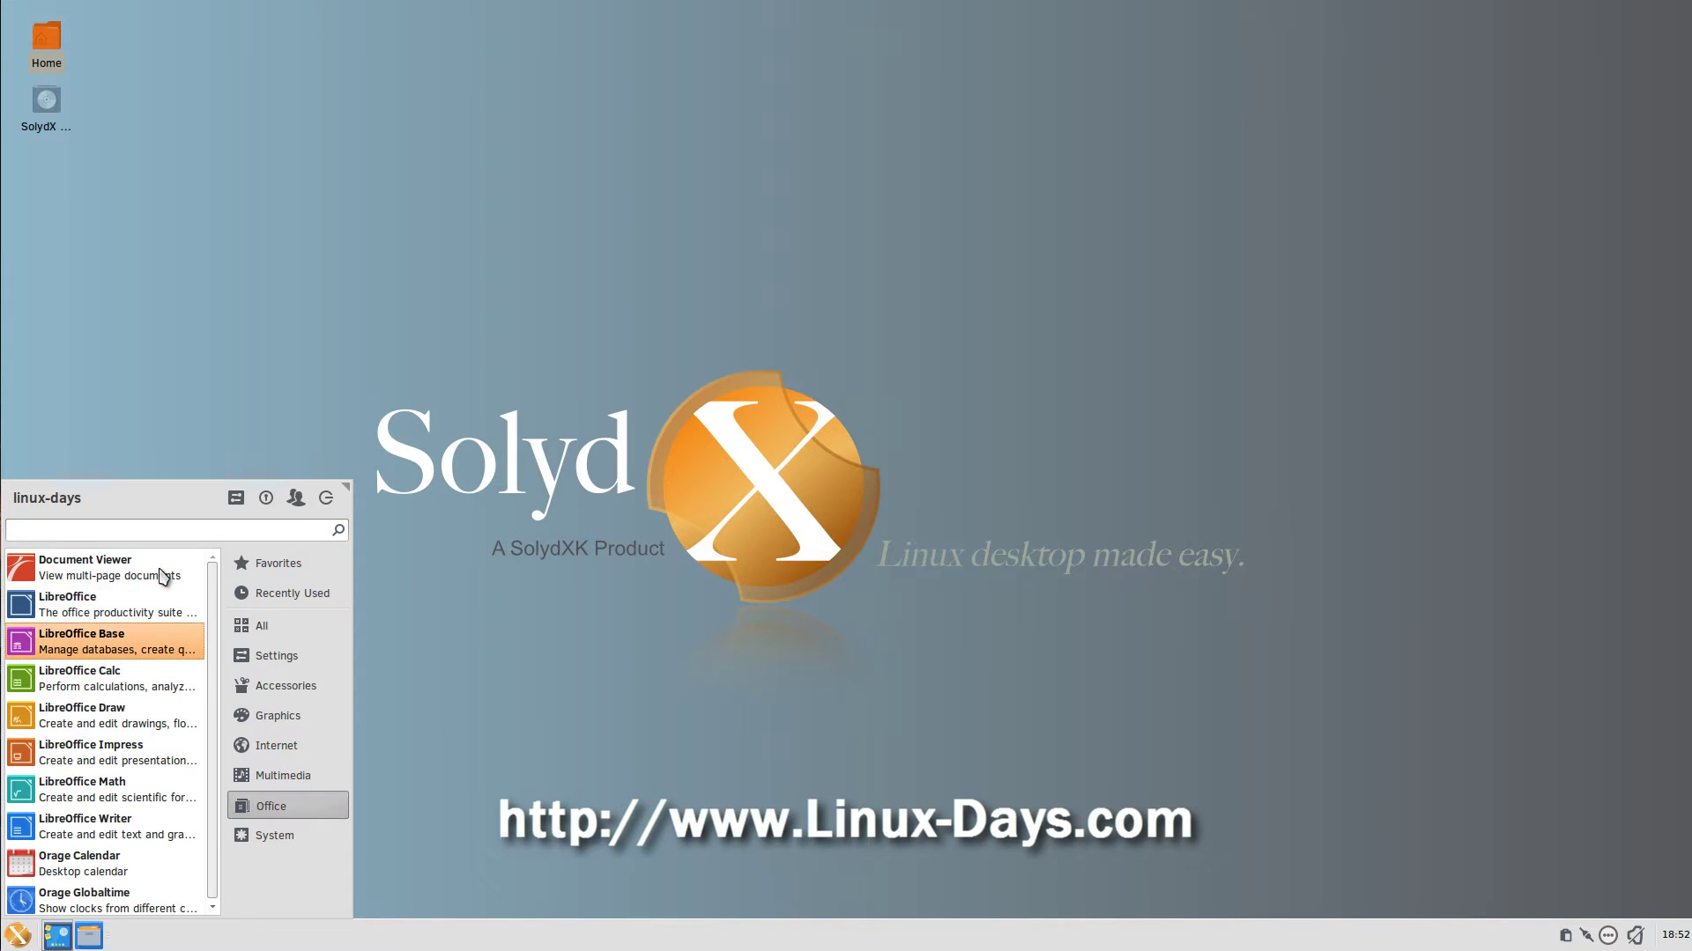
key("Down")
key("Down")
key("Down")
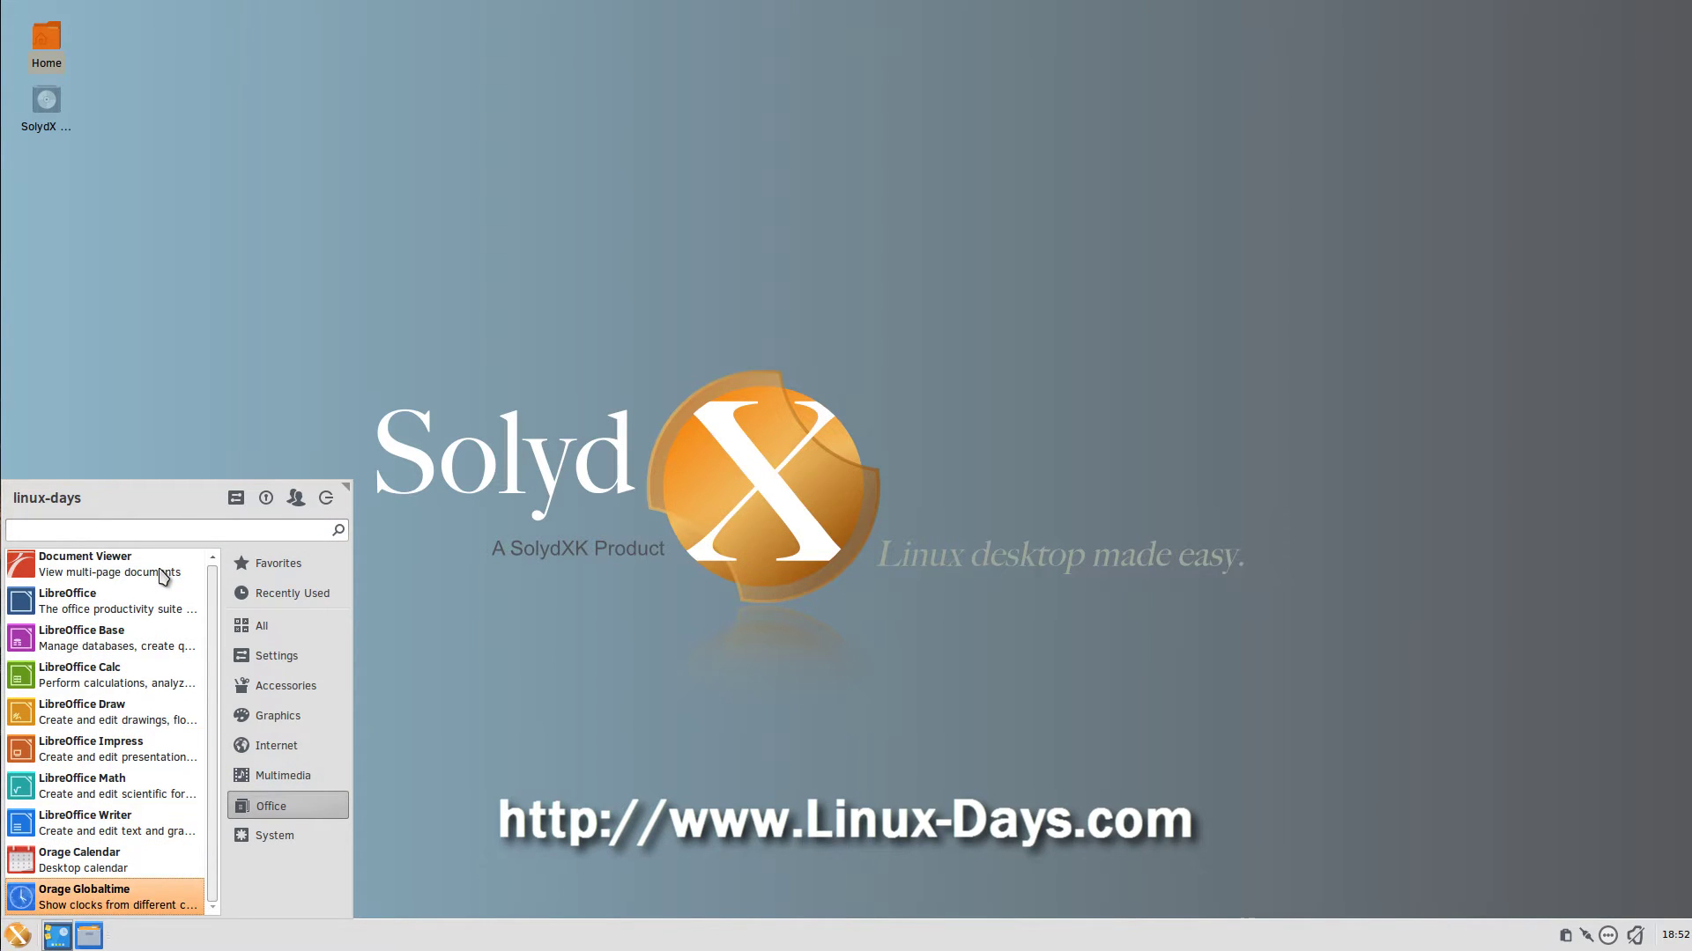
- Look through the applications in the System category down to Xfce Terminal and close the application launcher
left_click(282, 834)
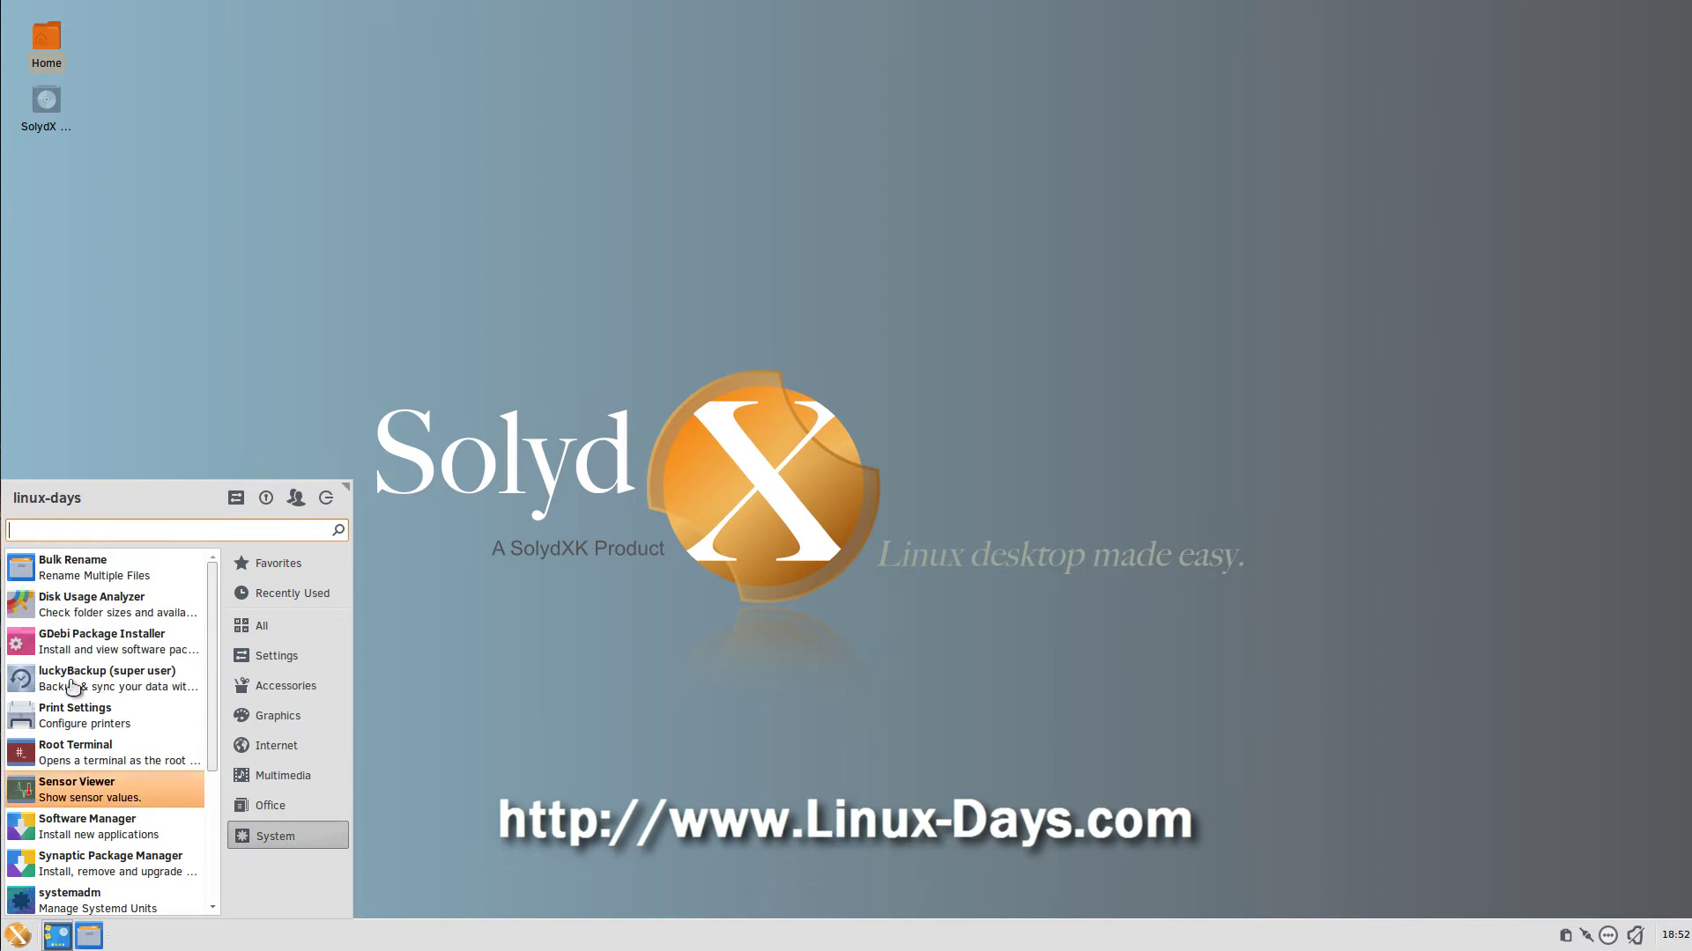
key("Down")
key("Down")
key("Down")
key("Down")
key("Down")
key("Down")
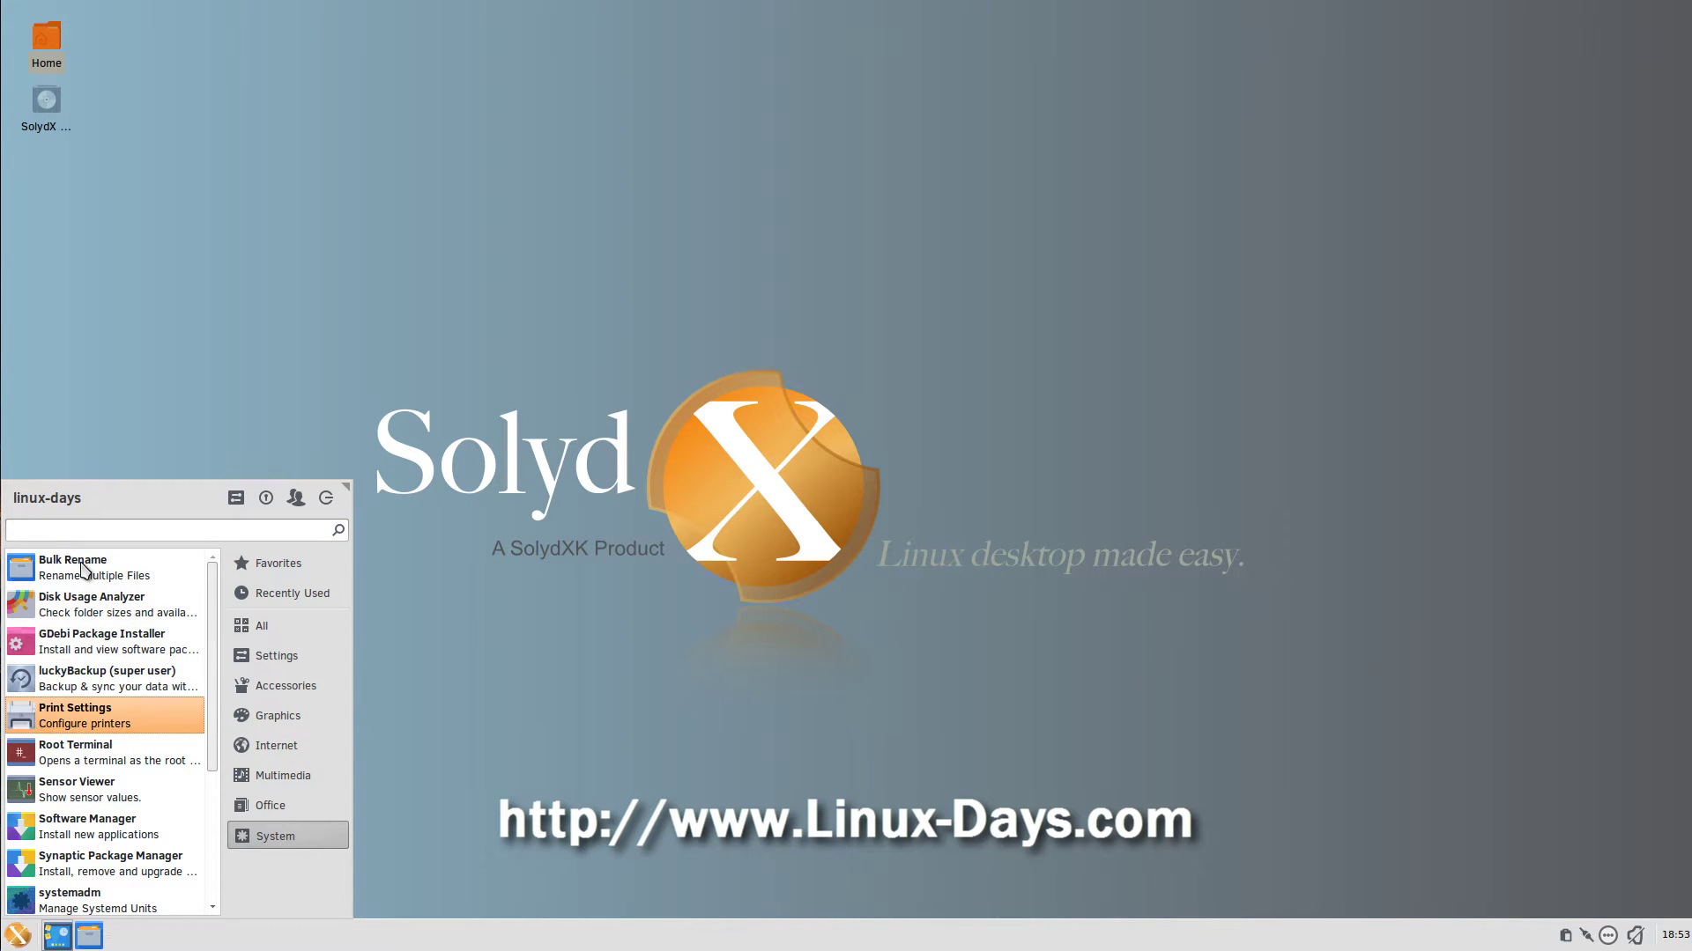
key("Down")
key("Down")
key("Down")
key("Down")
key("Down")
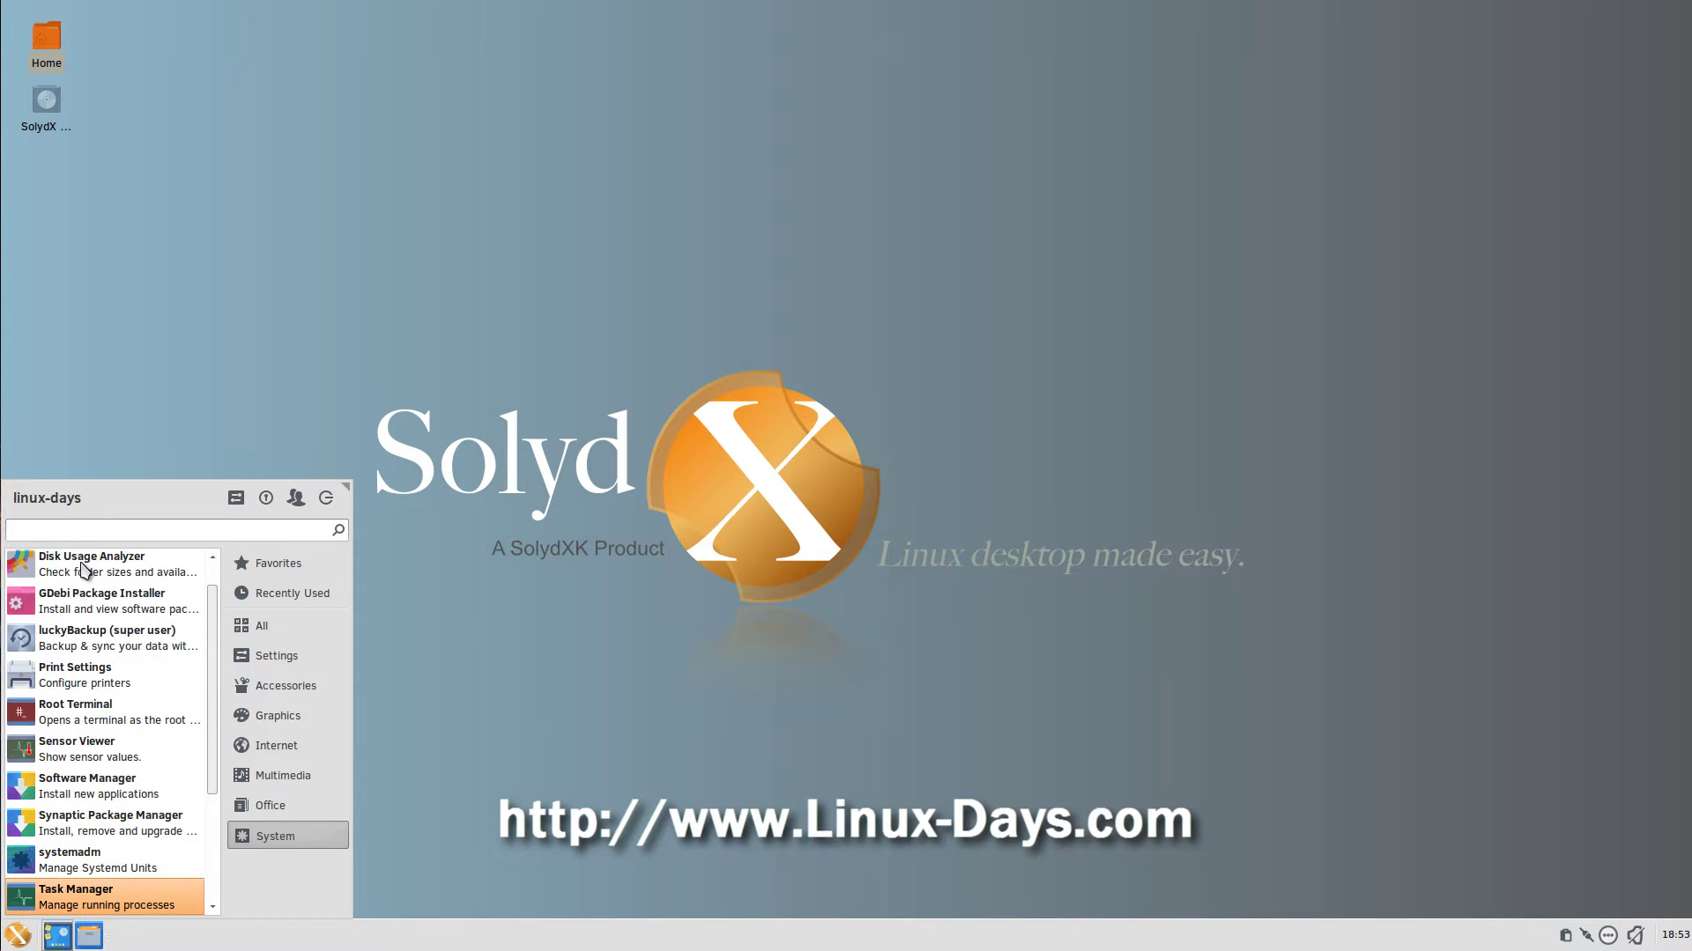
key("Down")
key("Down")
key("Down")
key("Down")
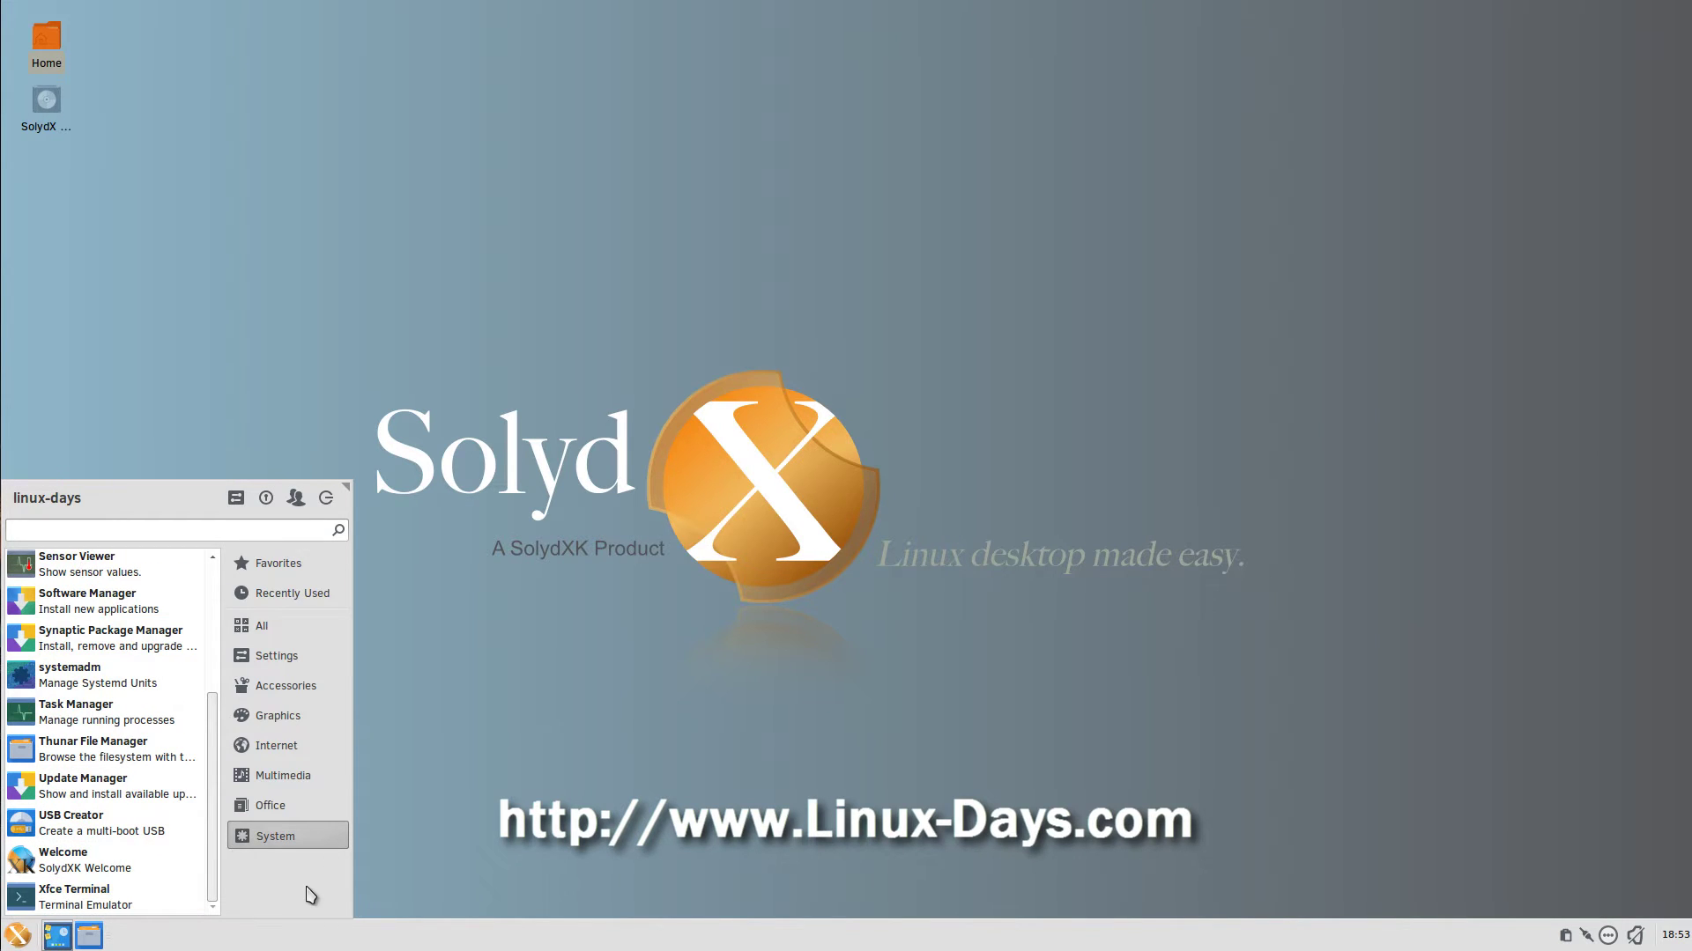
left_click(445, 790)
- Open the Home folder from the desktop, then reposition and enlarge its file manager window
double_click(46, 37)
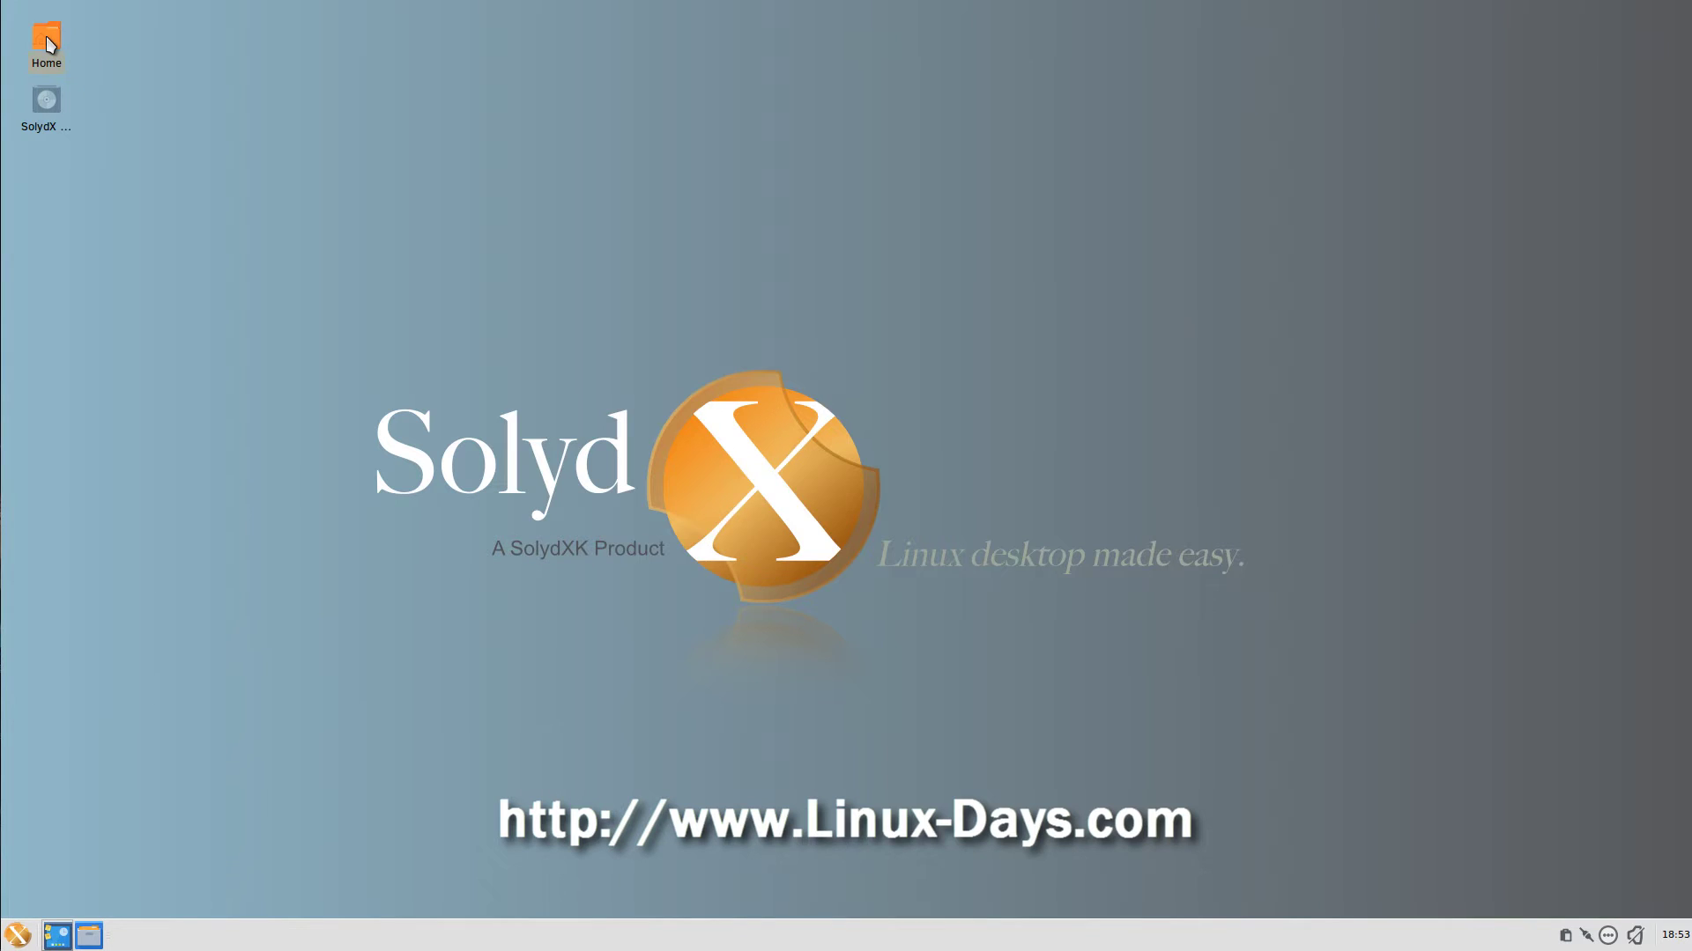
left_click_drag(859, 326, 508, 73)
left_click_drag(825, 346, 1217, 743)
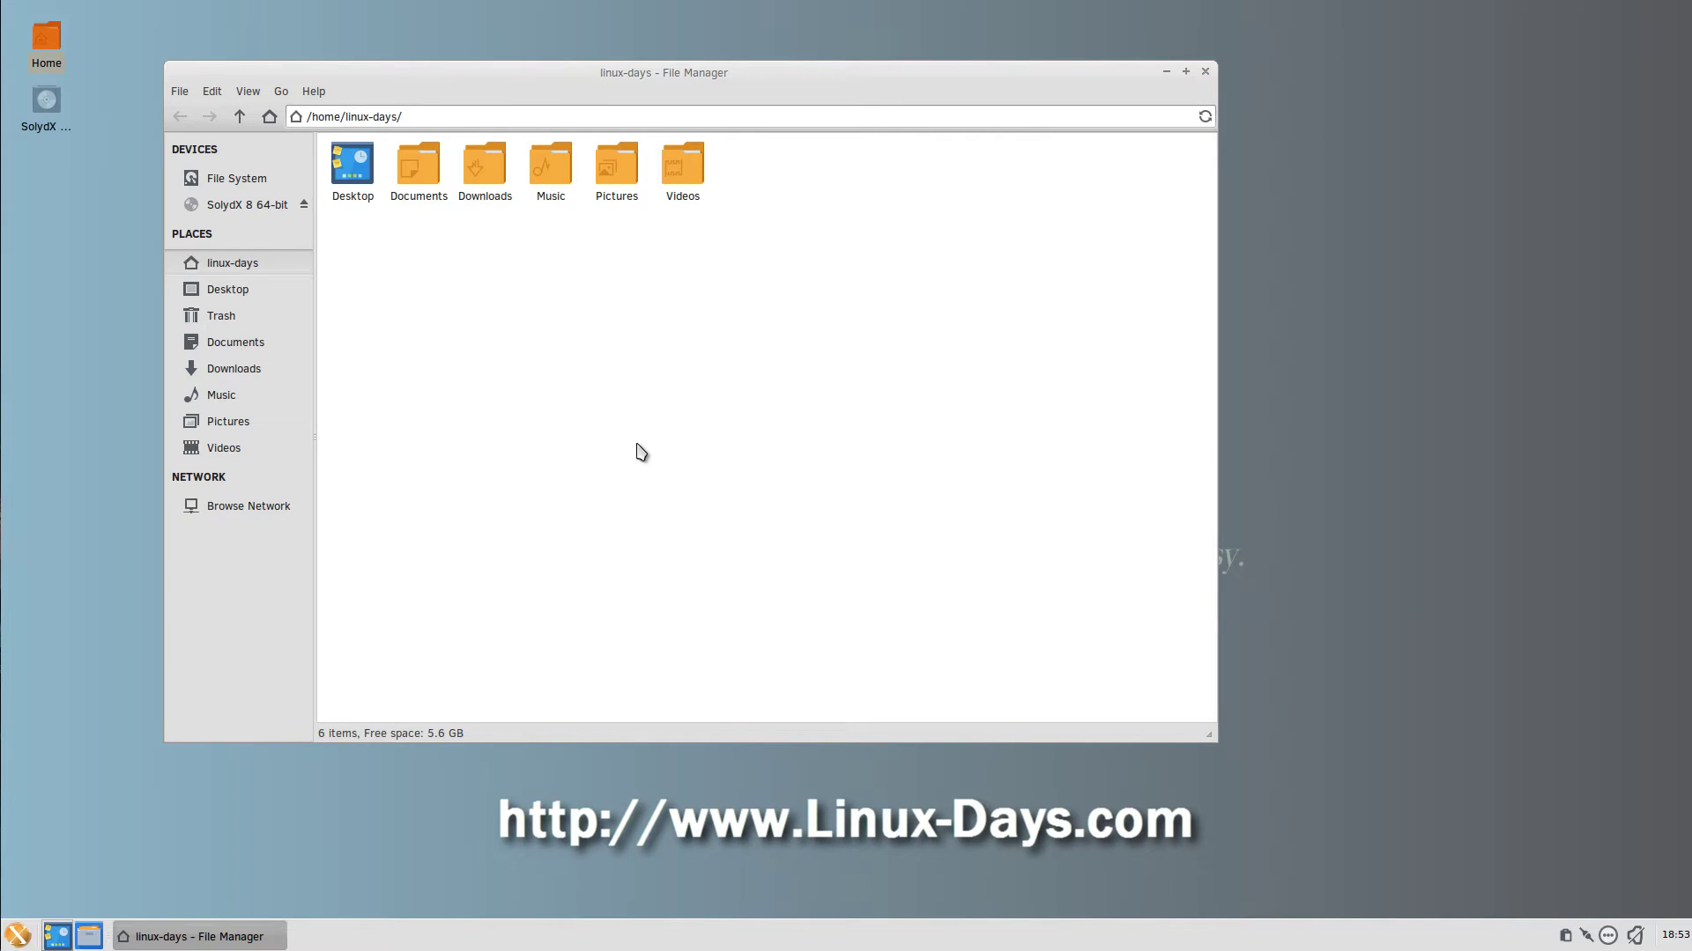
- Browse the root of the File System and view the contents of its etc folder
left_click(251, 177)
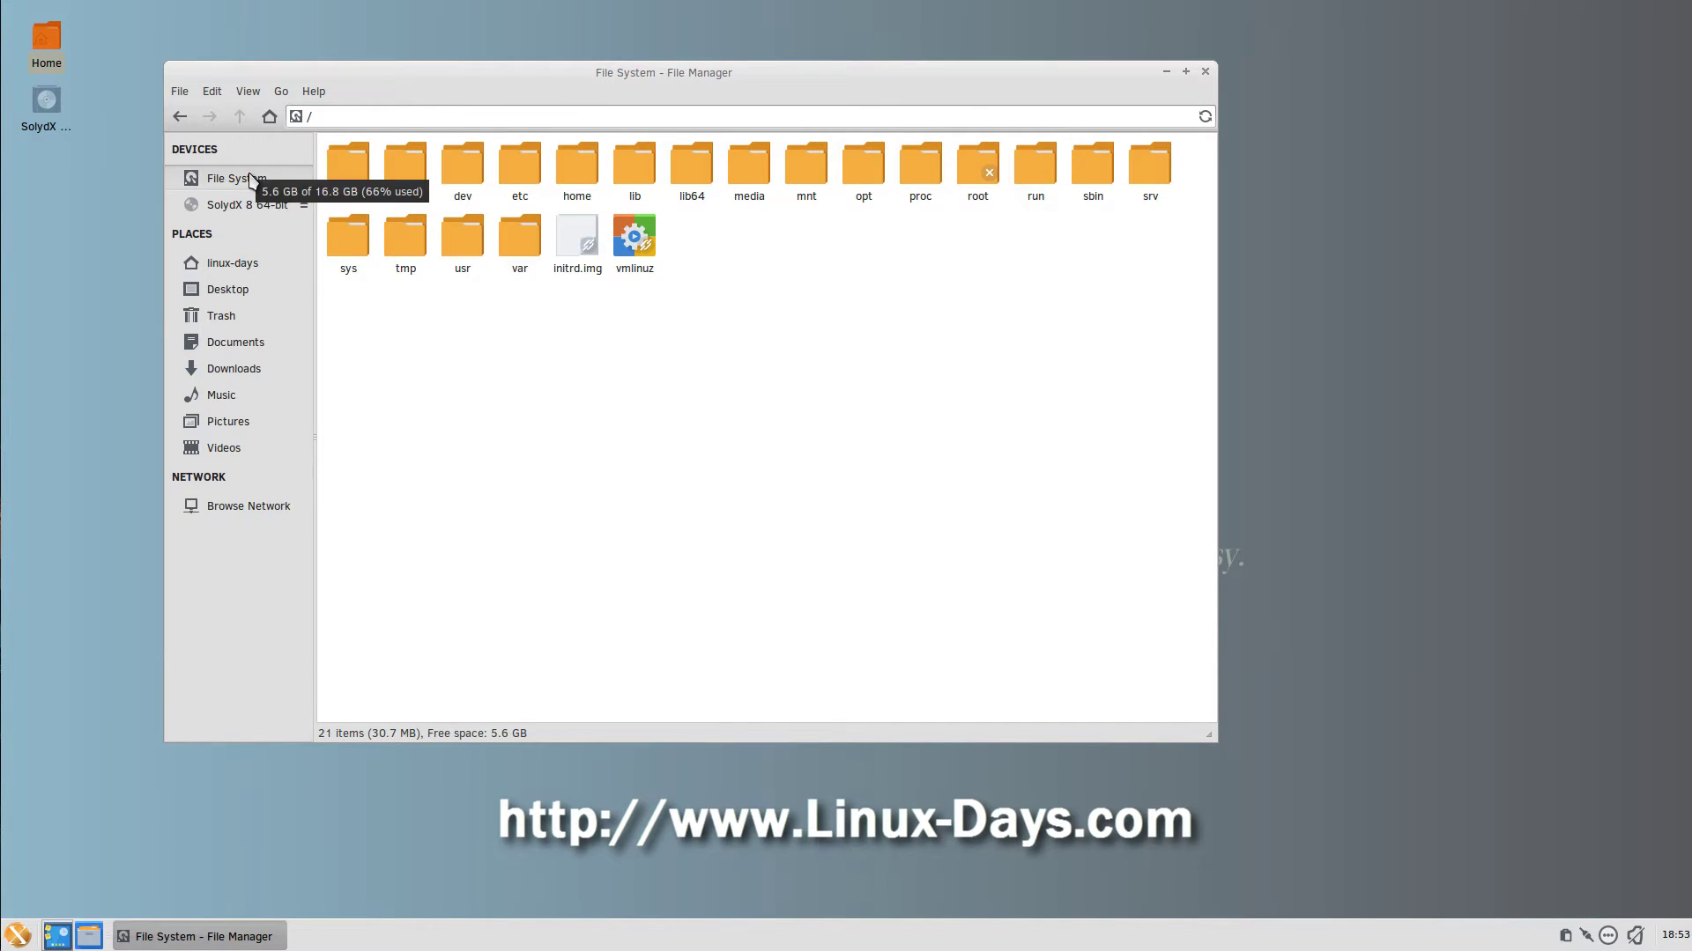
left_click(522, 177)
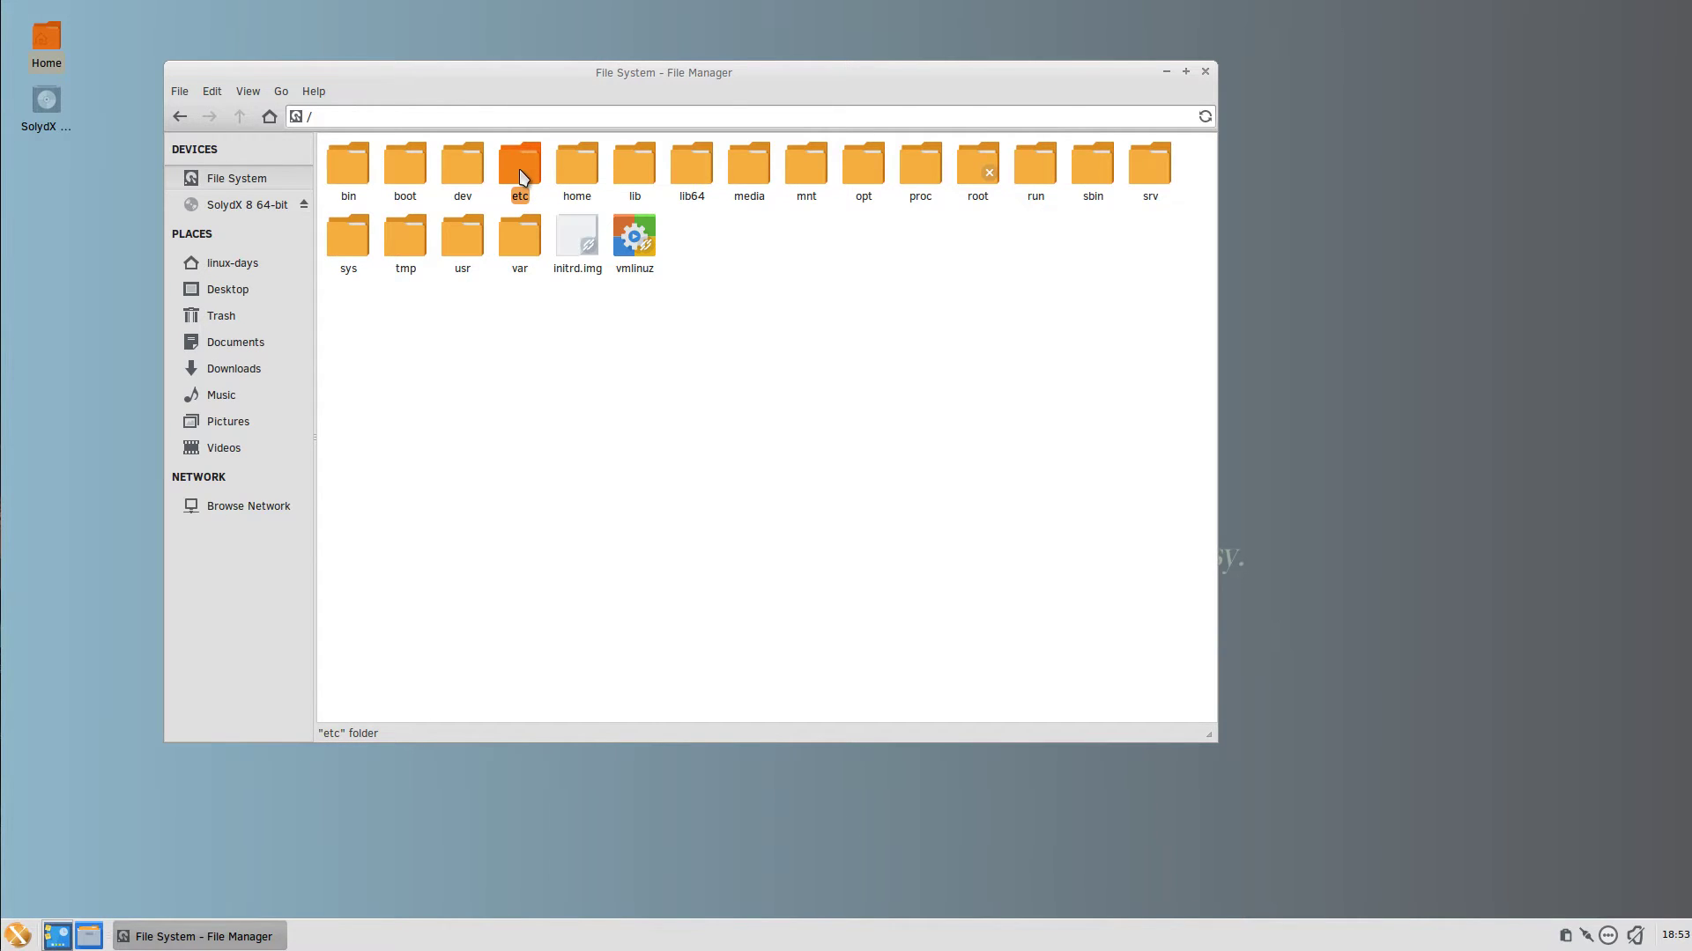
double_click(523, 176)
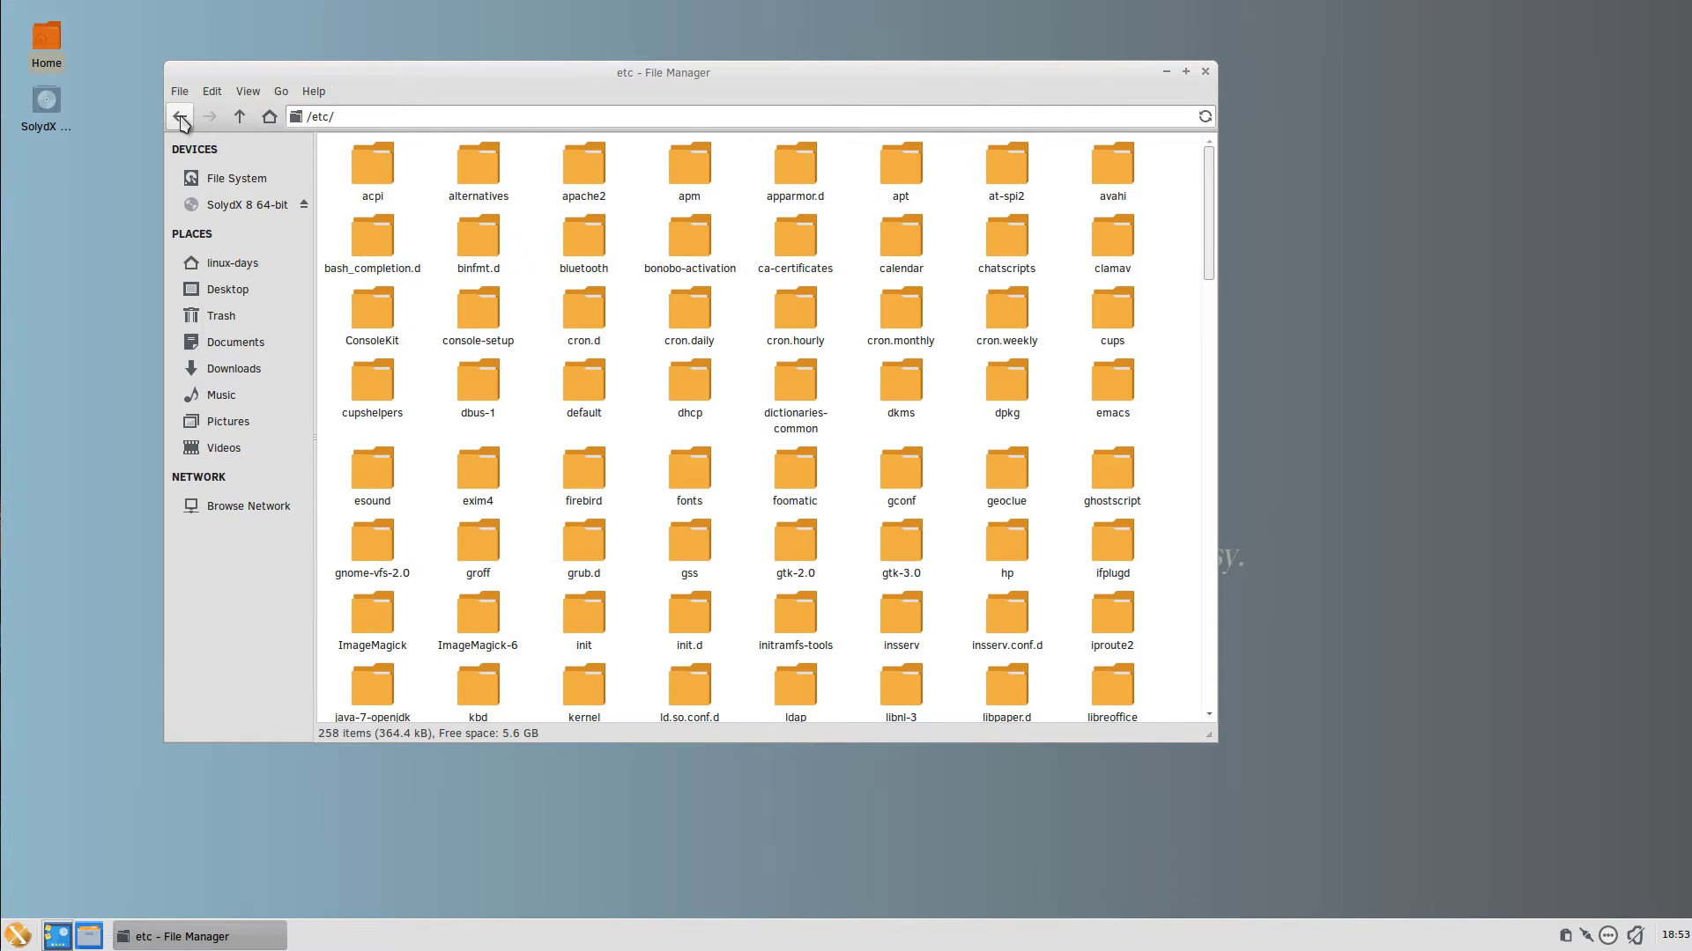
mouse_move(227, 184)
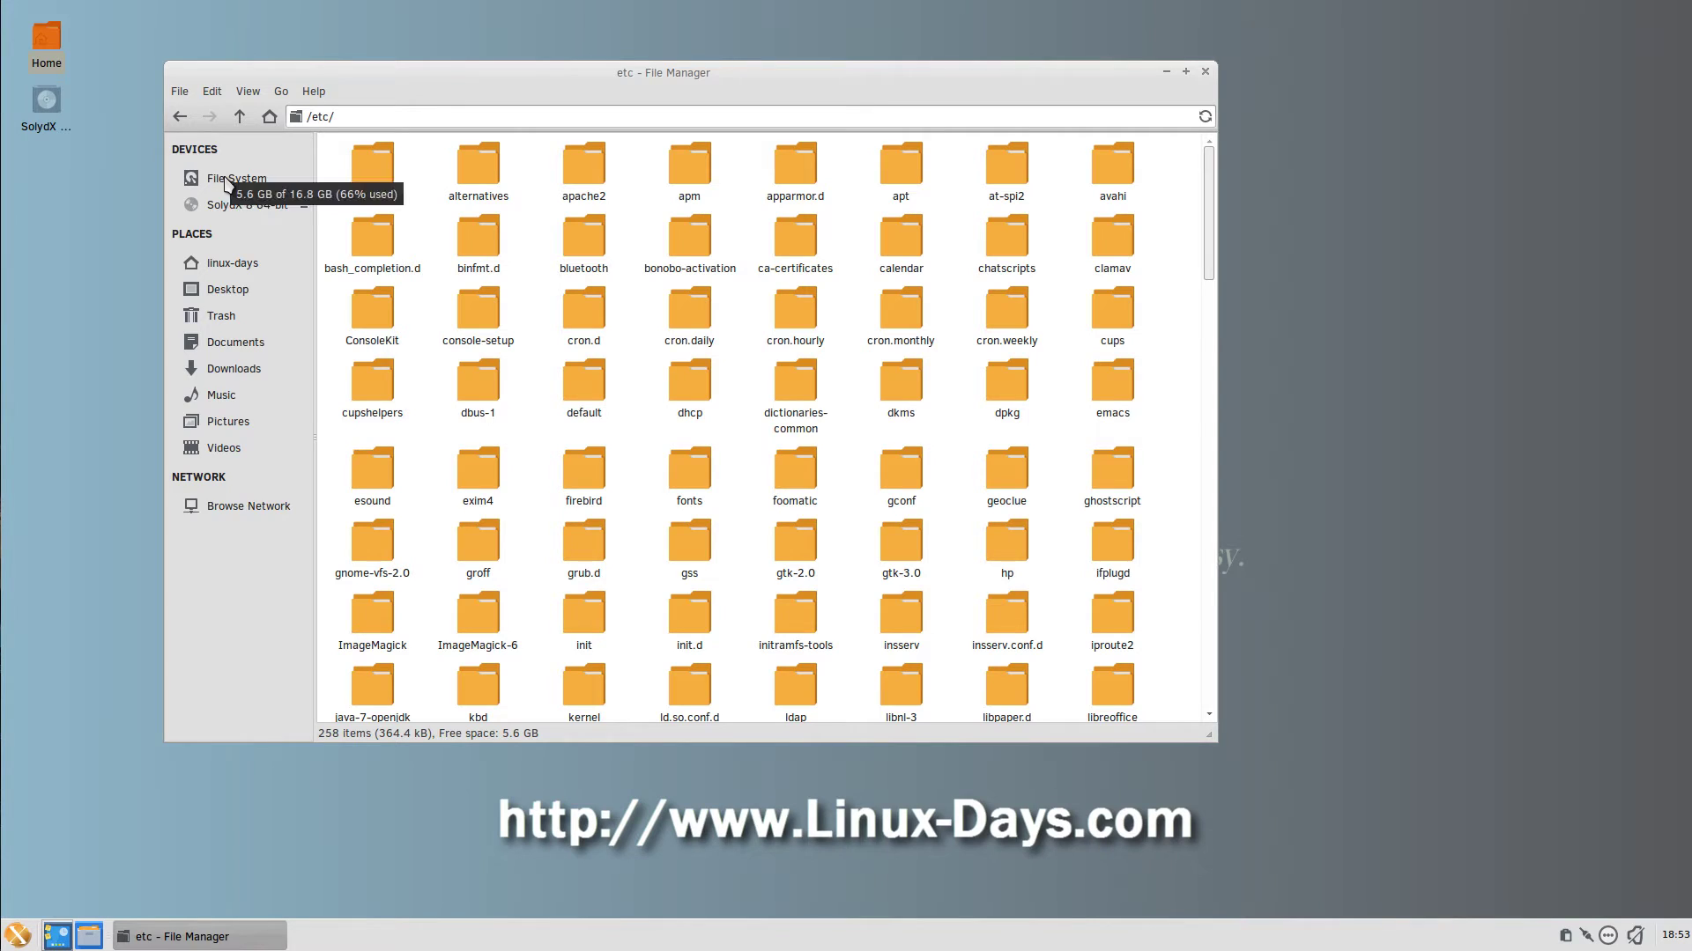
- Return to the home folder, try opening it as root with the administrative password, and close the root window
left_click(231, 265)
right_click(555, 343)
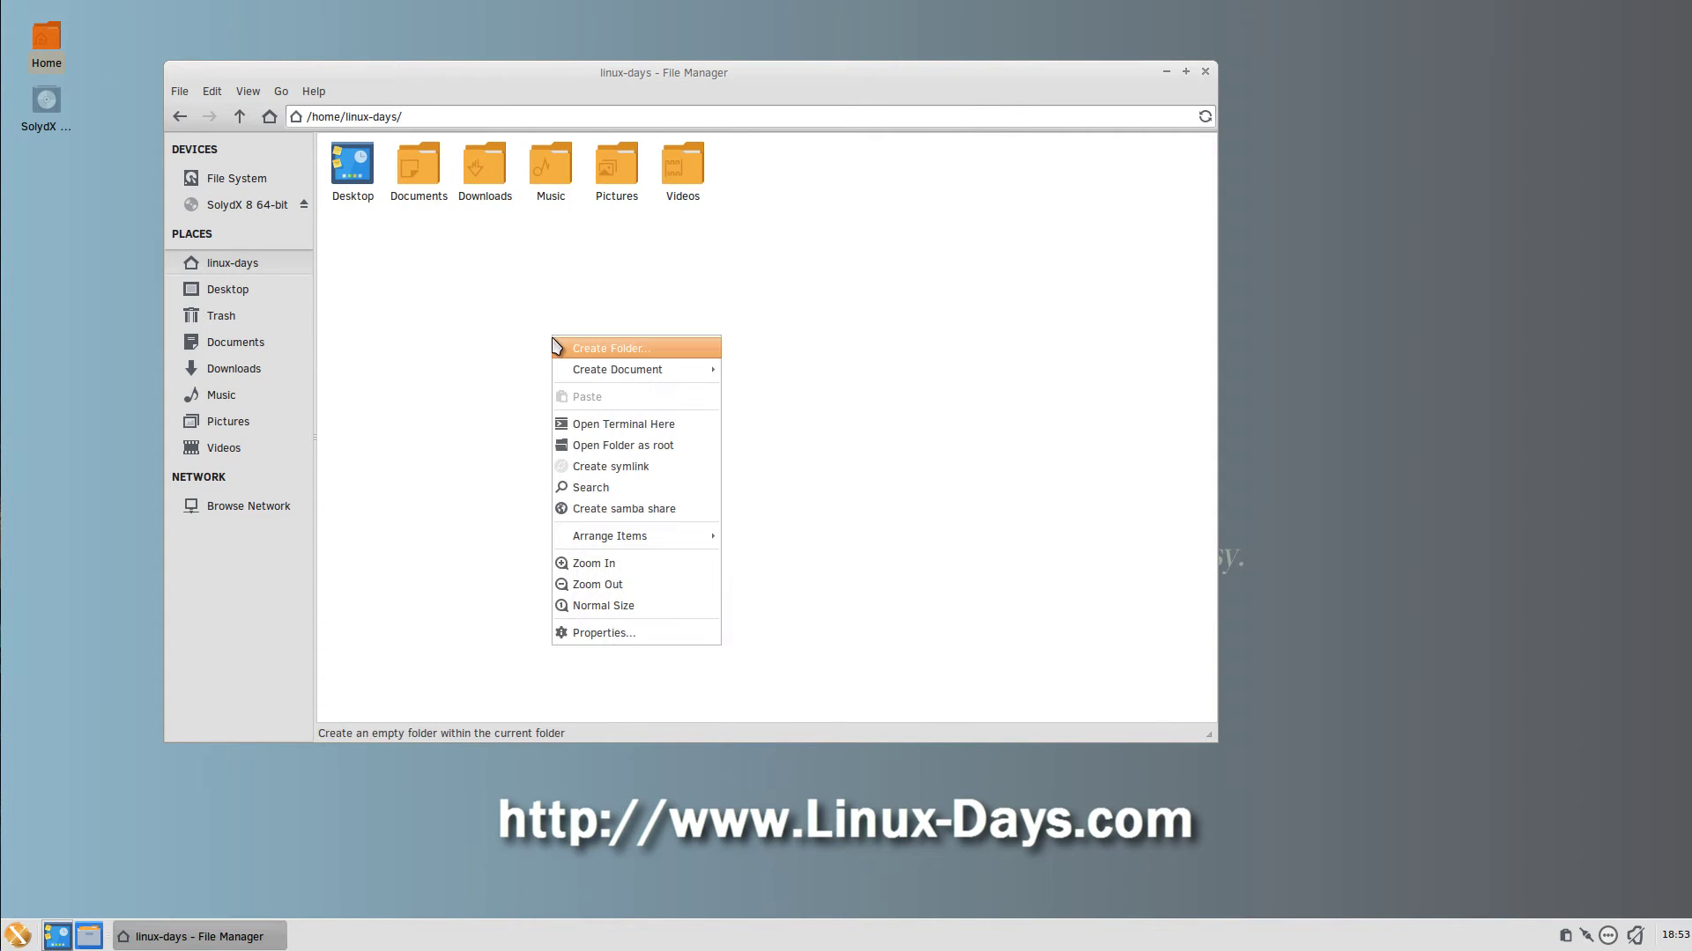
left_click(622, 449)
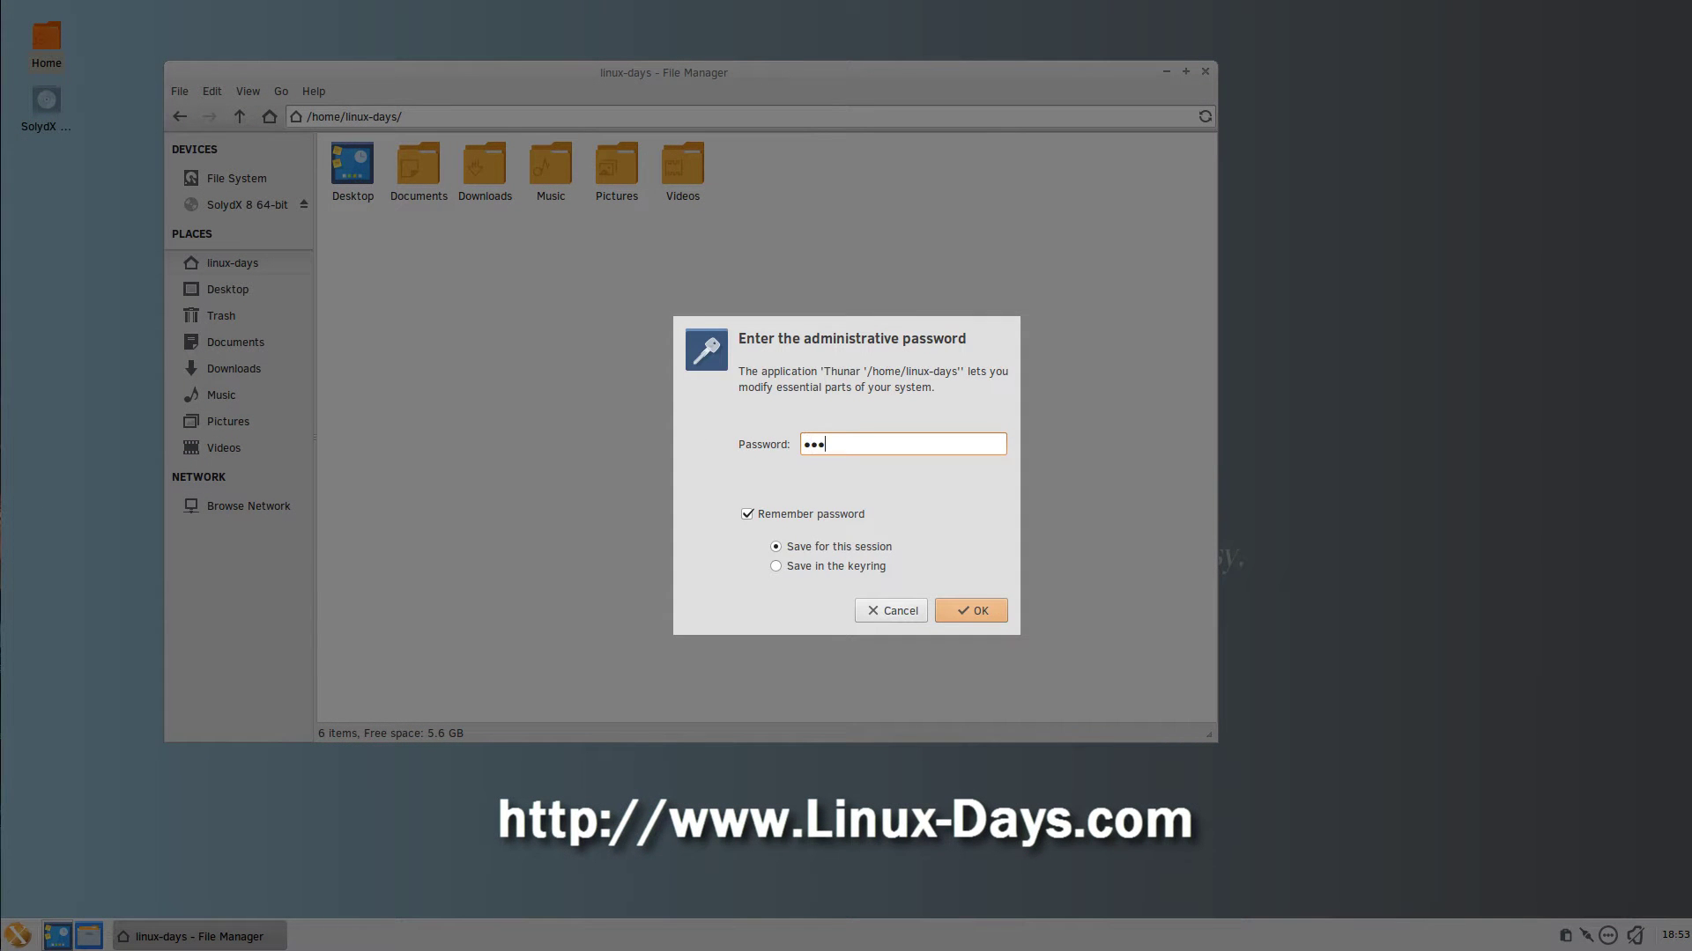
key("Return")
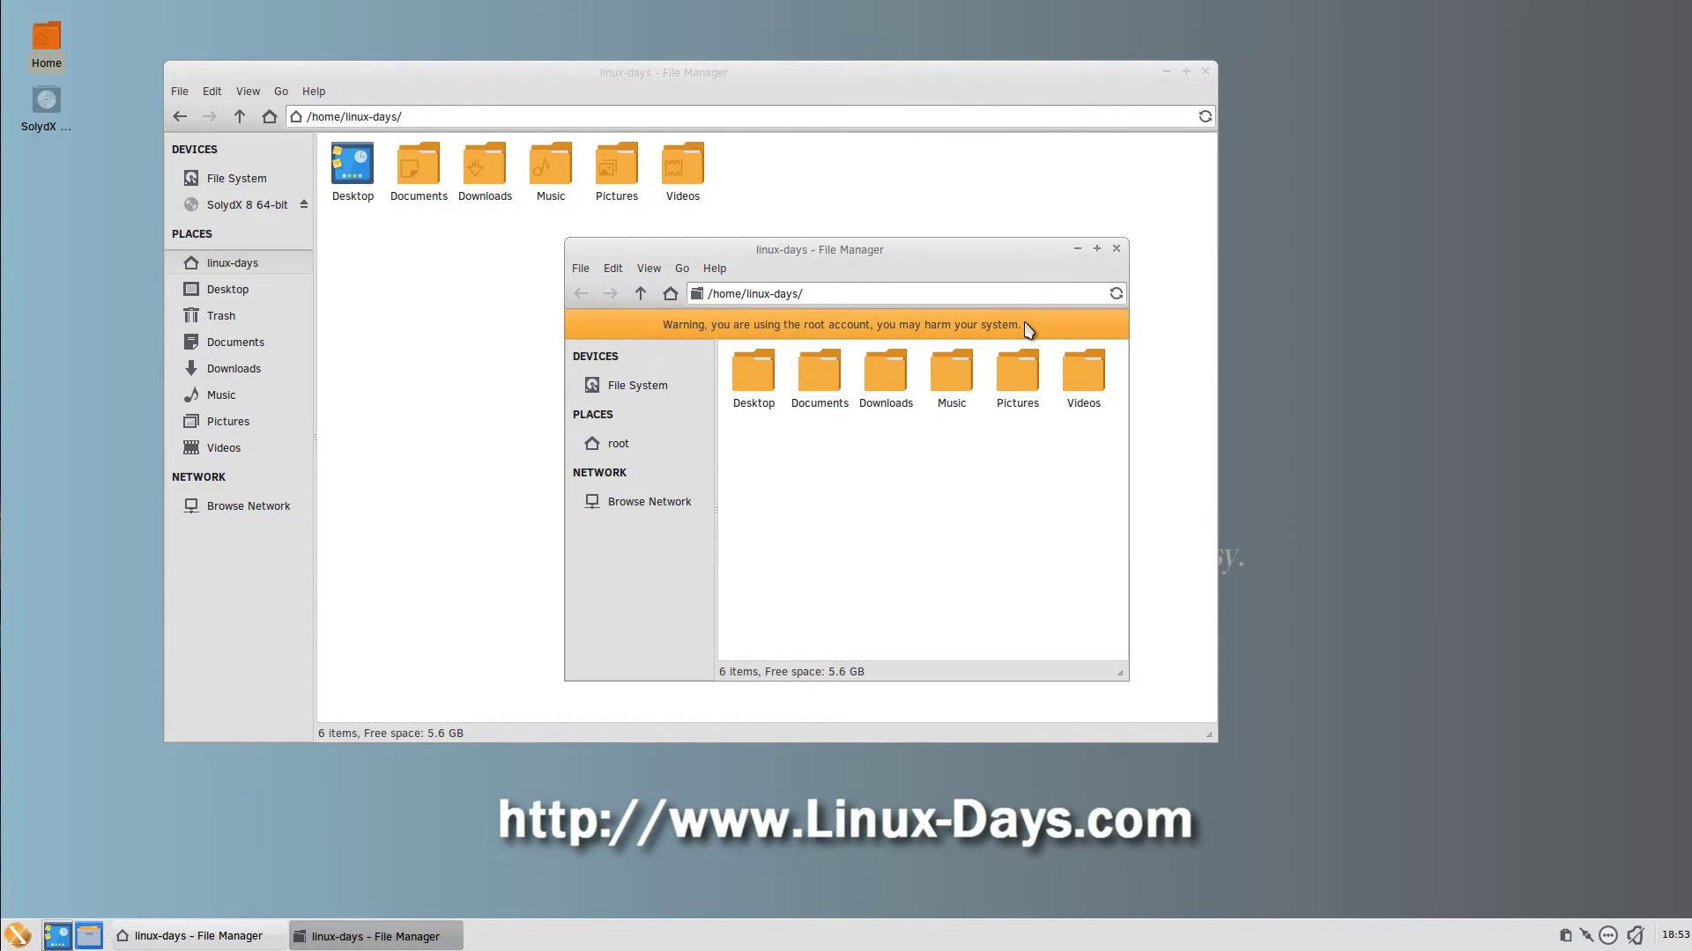
left_click(1117, 255)
- Open a terminal in the current home folder and position its window over the file manager
right_click(706, 301)
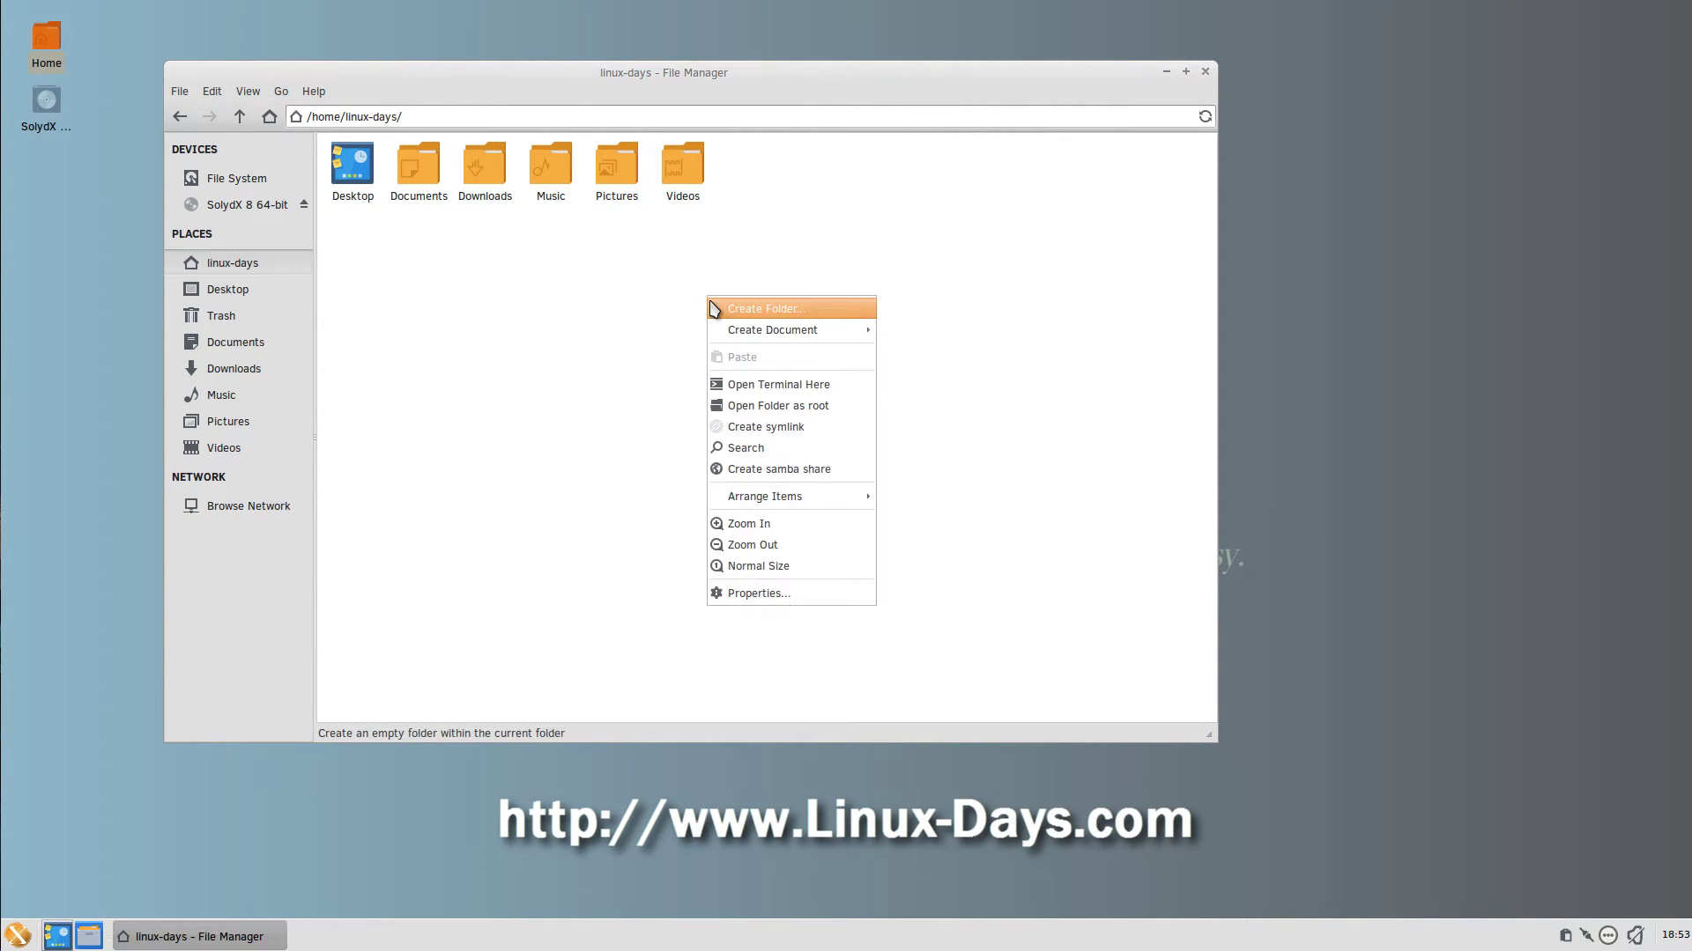
left_click(760, 390)
left_click_drag(1140, 491, 513, 231)
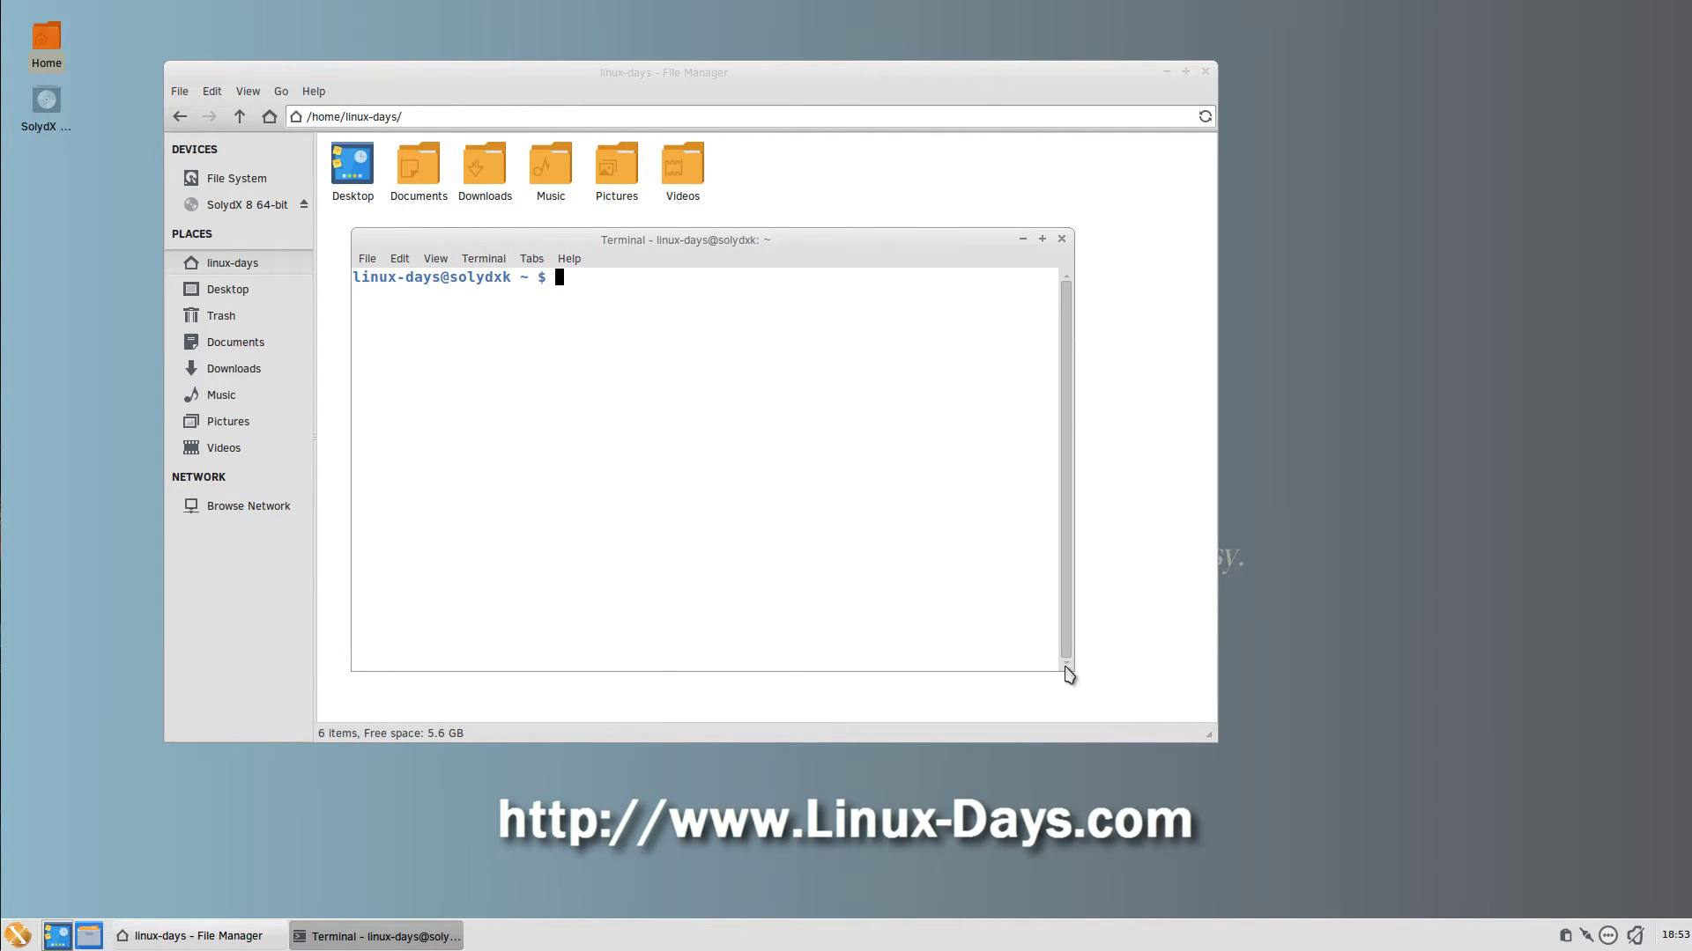
- List all files of the home folder in the terminal with "ls -al" and clear the output
type("ls -al")
key("Return")
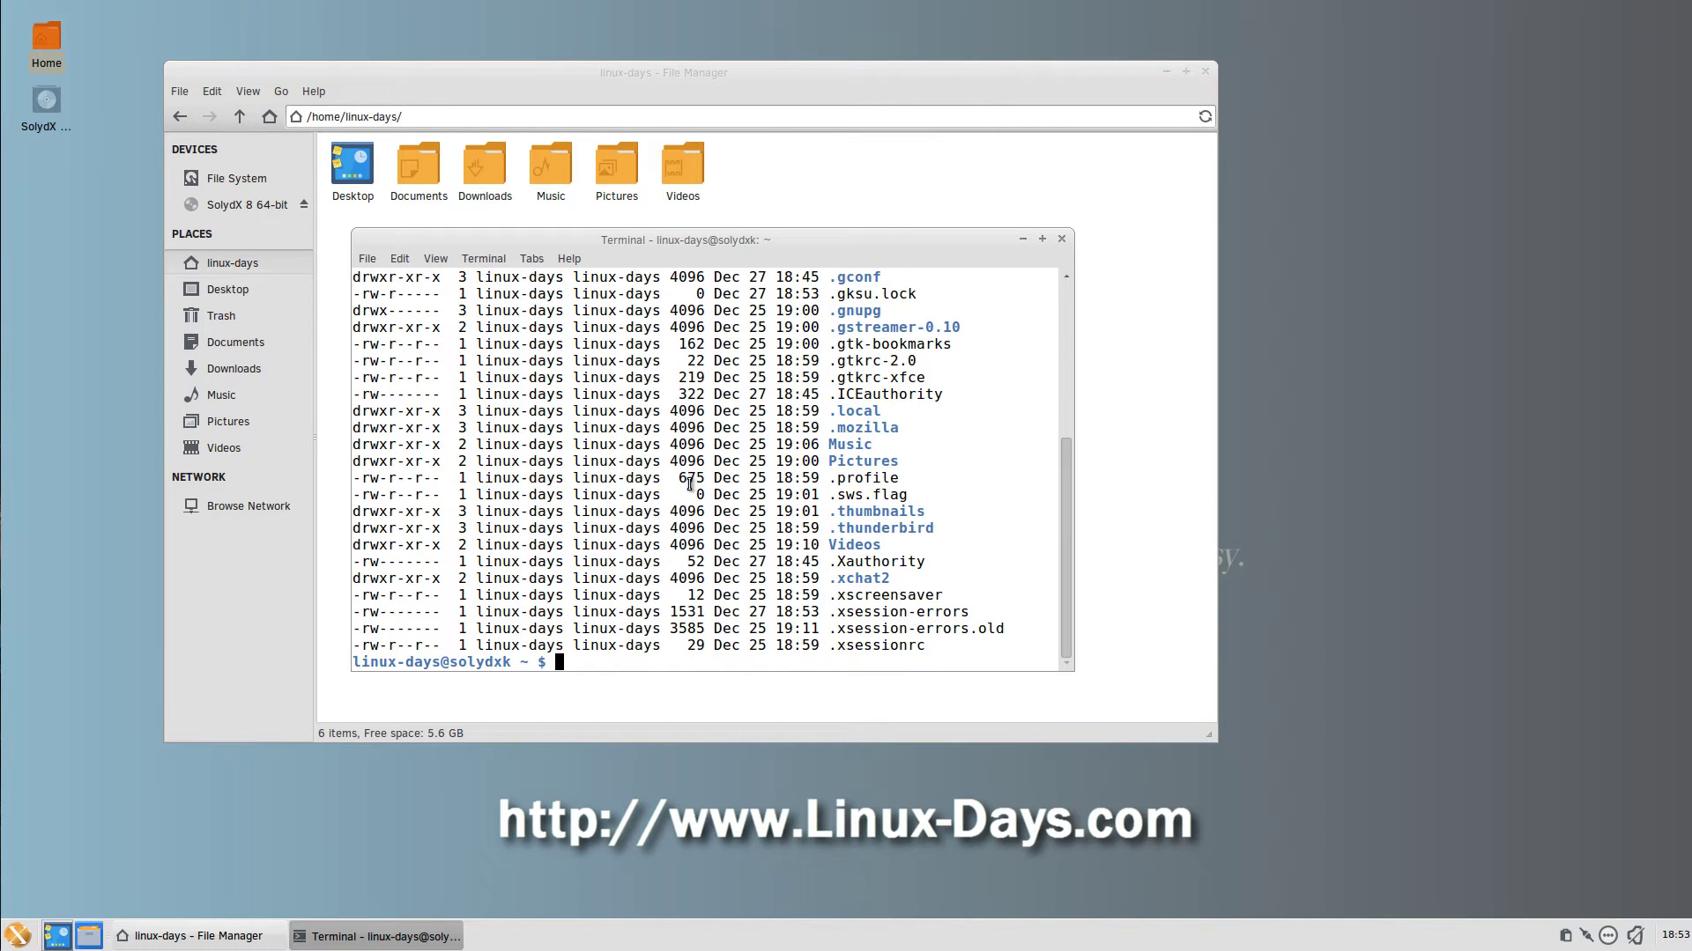
type("clear")
key("Return")
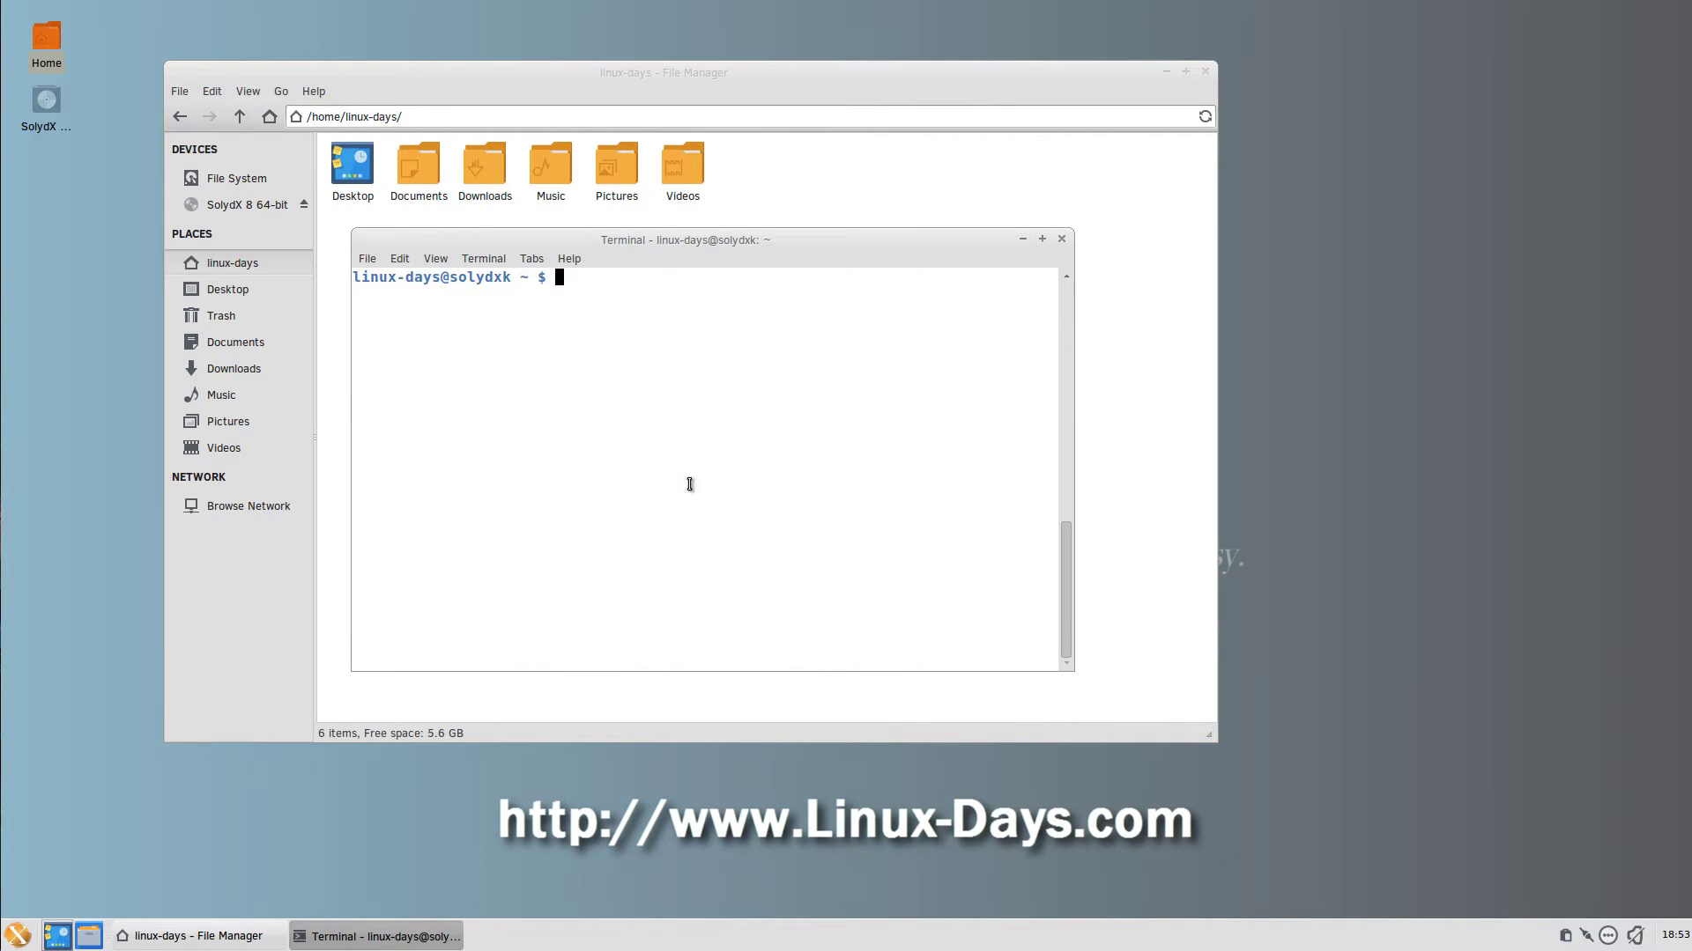
- Check the kernel and distribution details in the terminal with "uname -a" and "lsb_release -a"
type("uname -a")
key("Return")
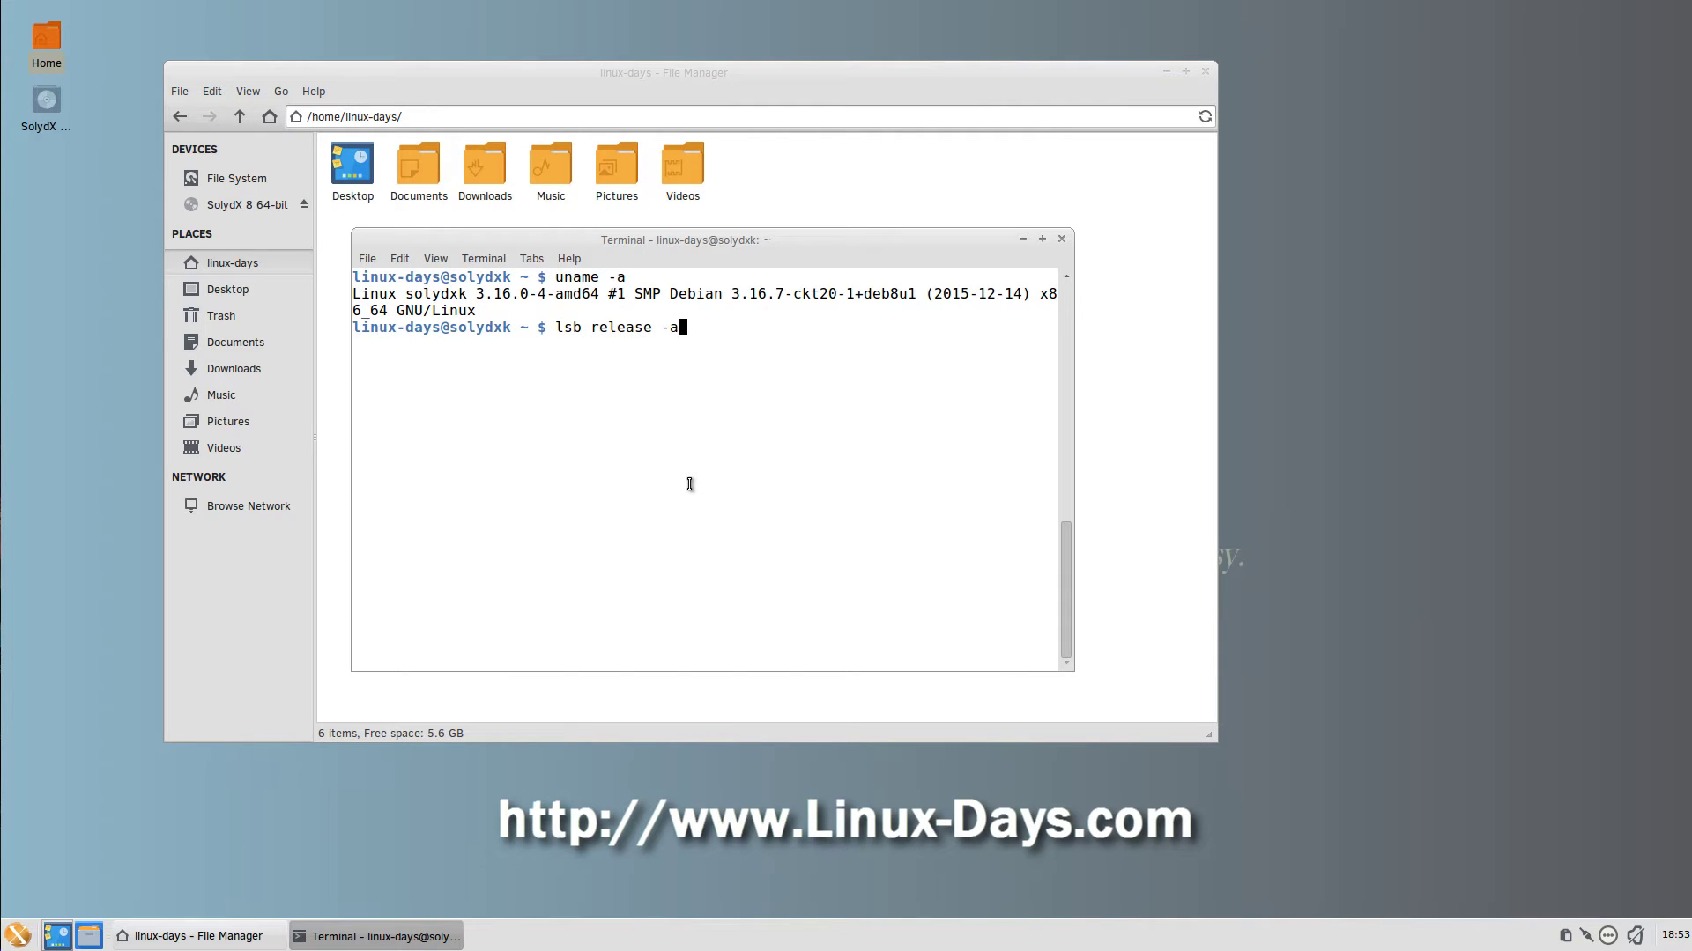
type("lsb_release -a")
key("Return")
- Run "screenfetch" in the terminal and highlight the OS and Kernel lines of its output
type("s")
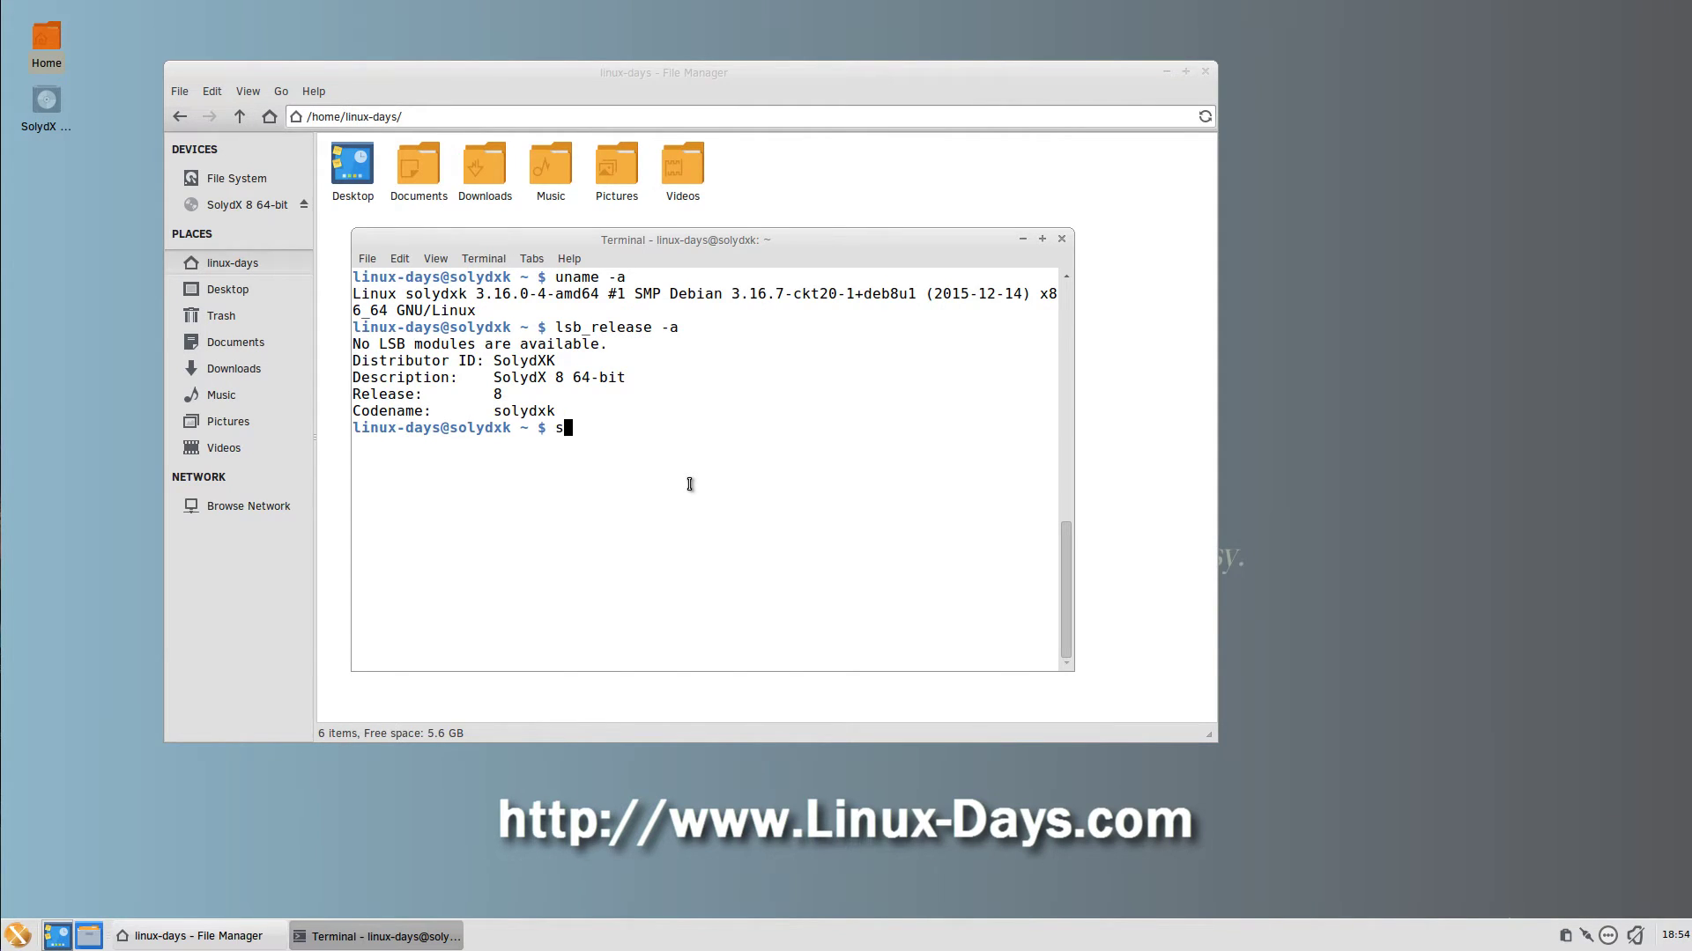
type("creenfetch")
key("Return")
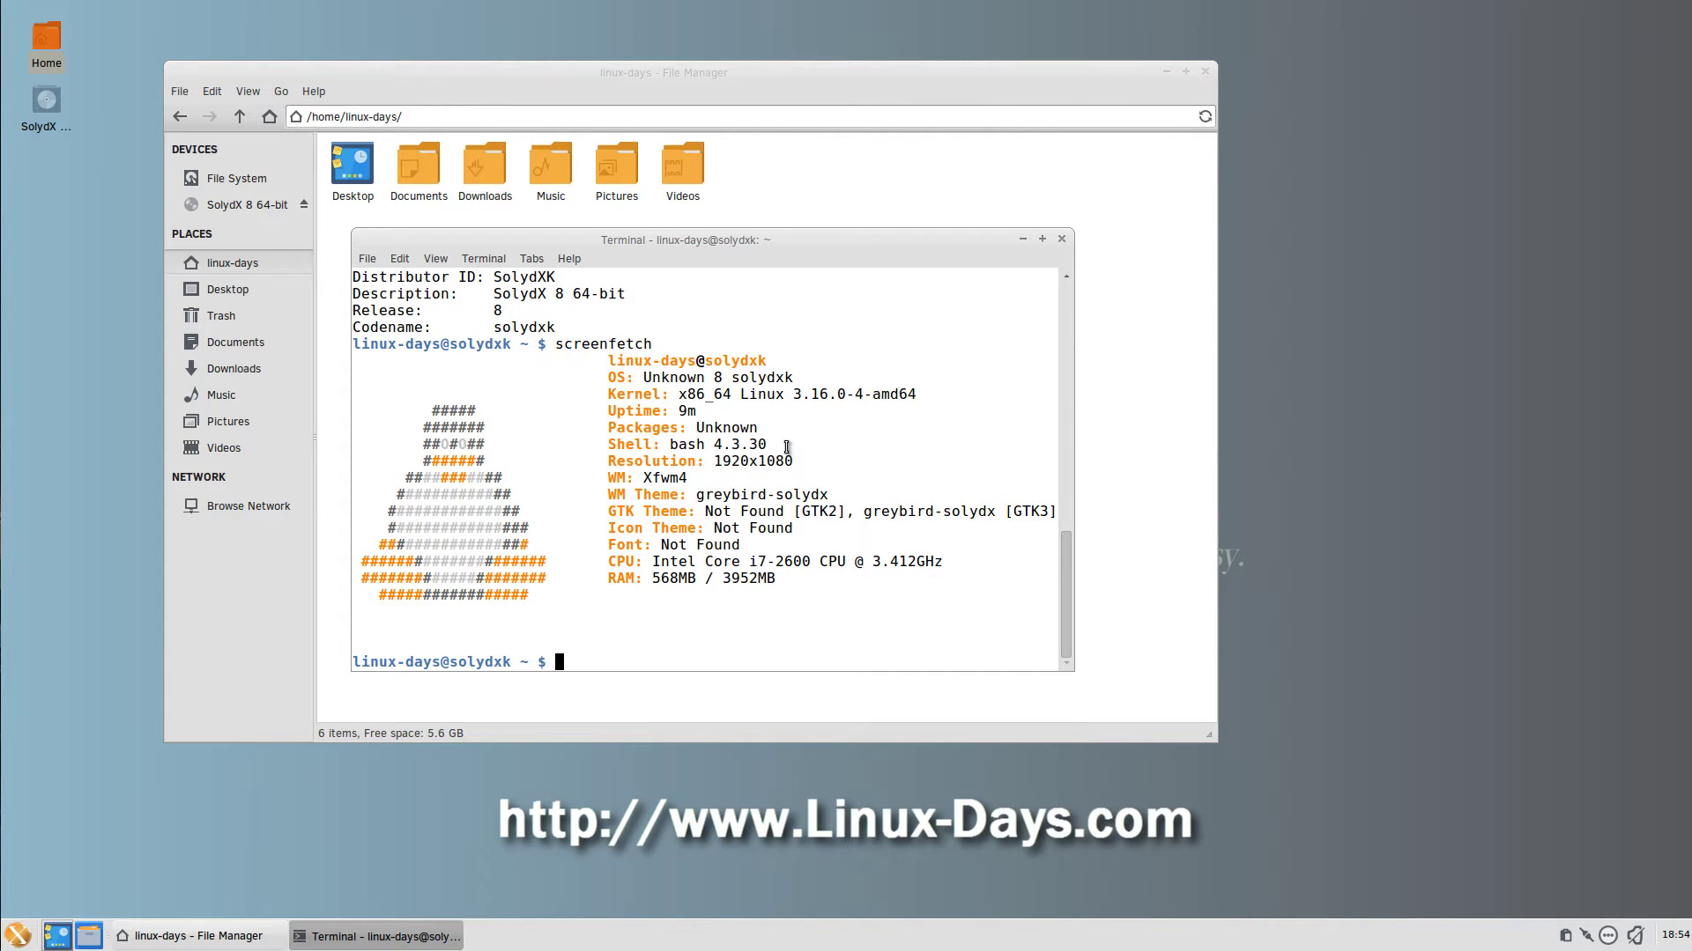
left_click_drag(610, 379, 920, 401)
left_click(900, 469)
- Close the terminal and the file manager window to return to the empty desktop
left_click(1063, 240)
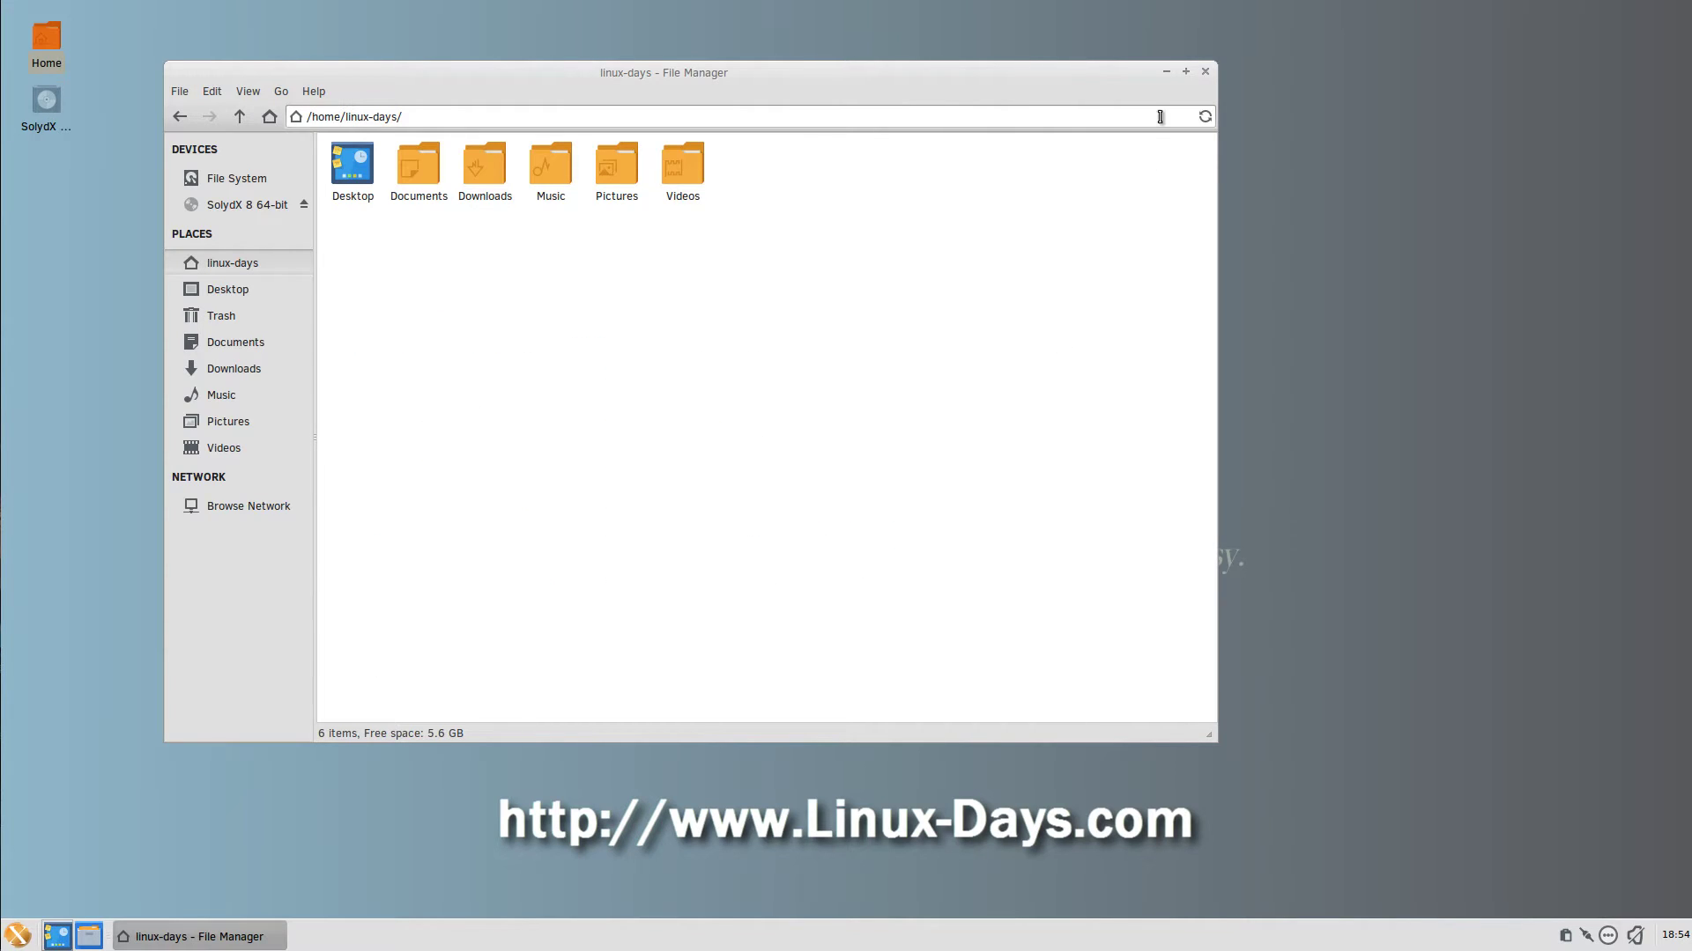
left_click(1206, 74)
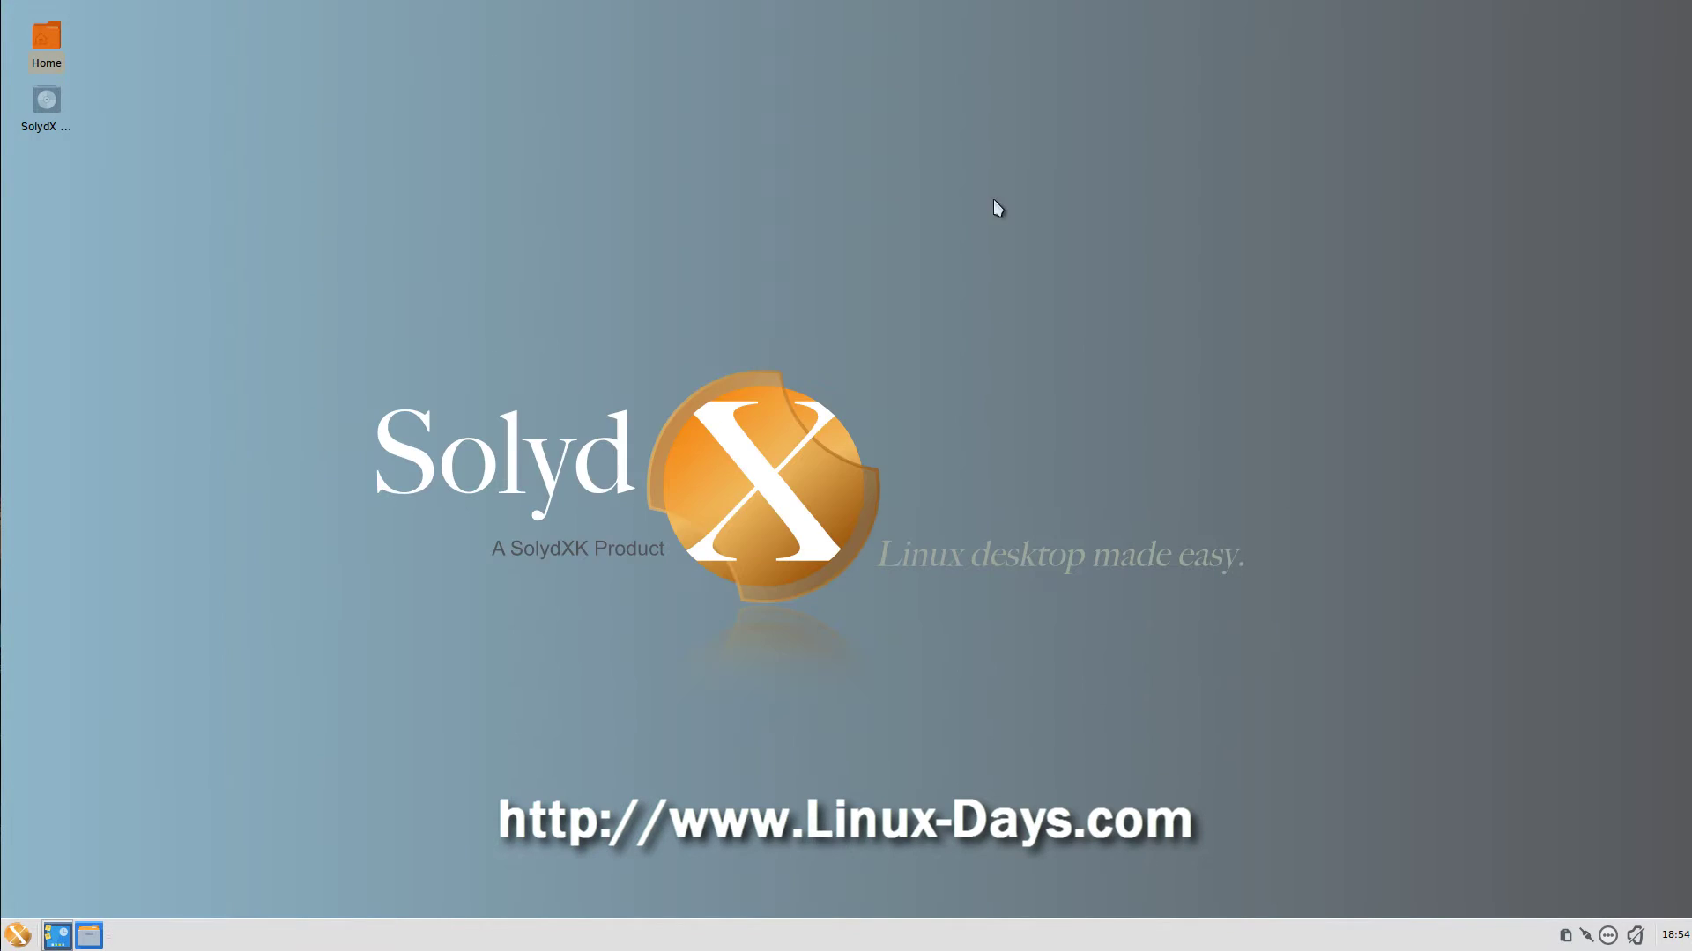
- Launch the Firefox ESR Web Browser from the Internet category and move its window away from the screen corner
left_click(16, 935)
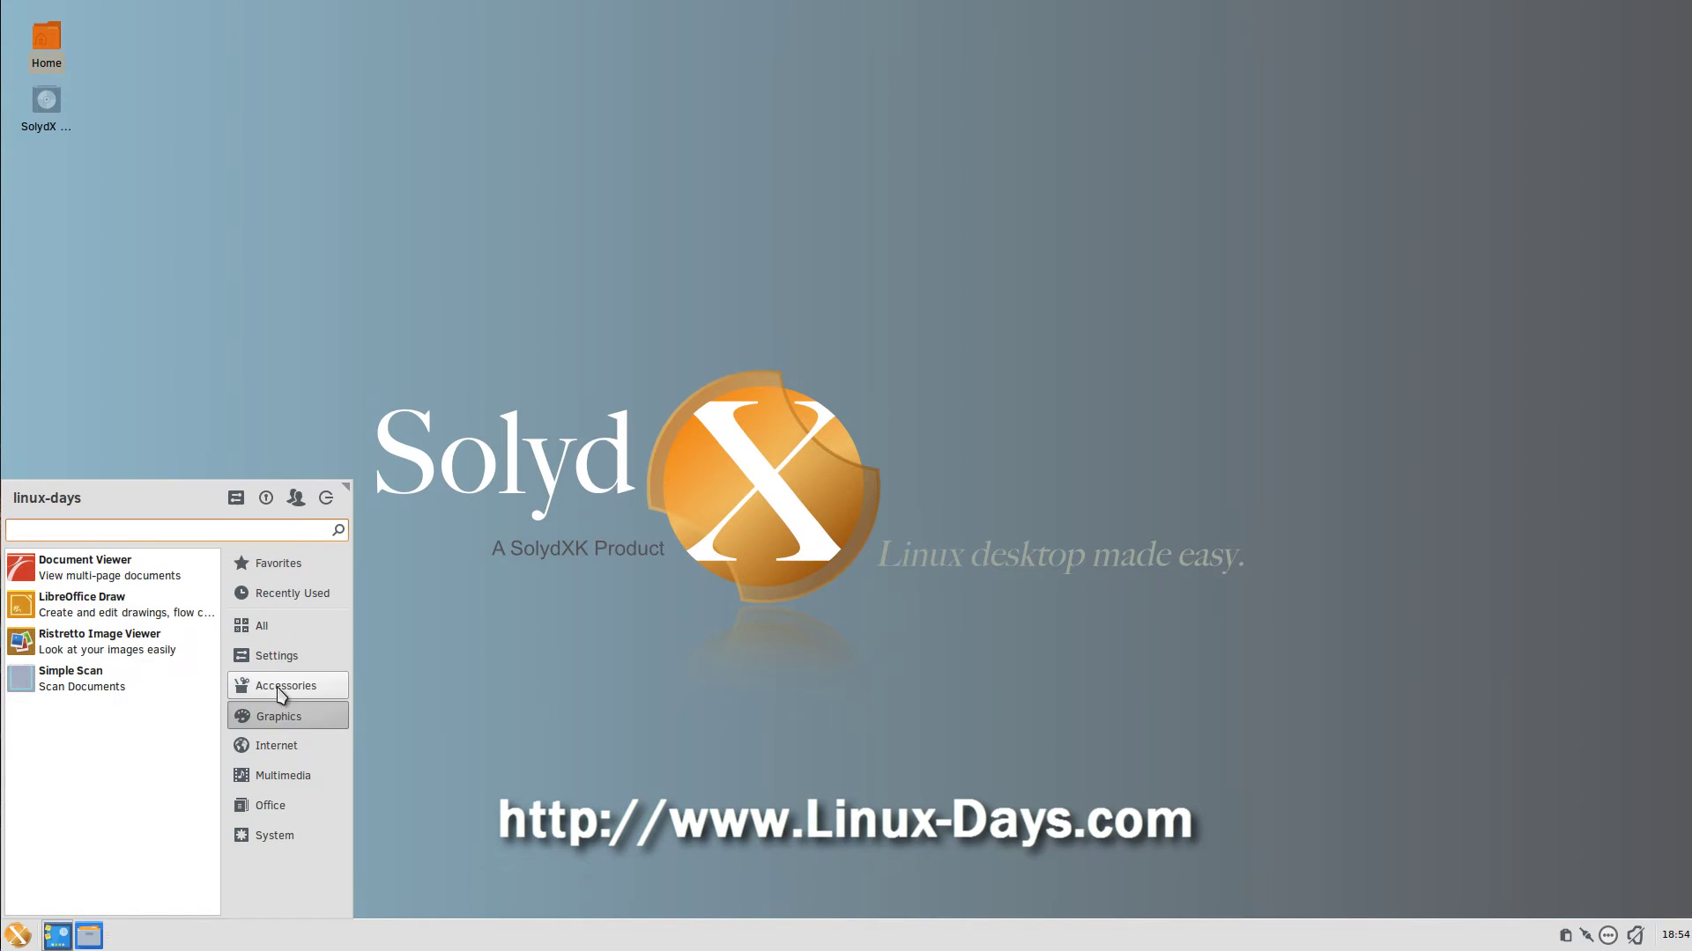
mouse_move(276, 746)
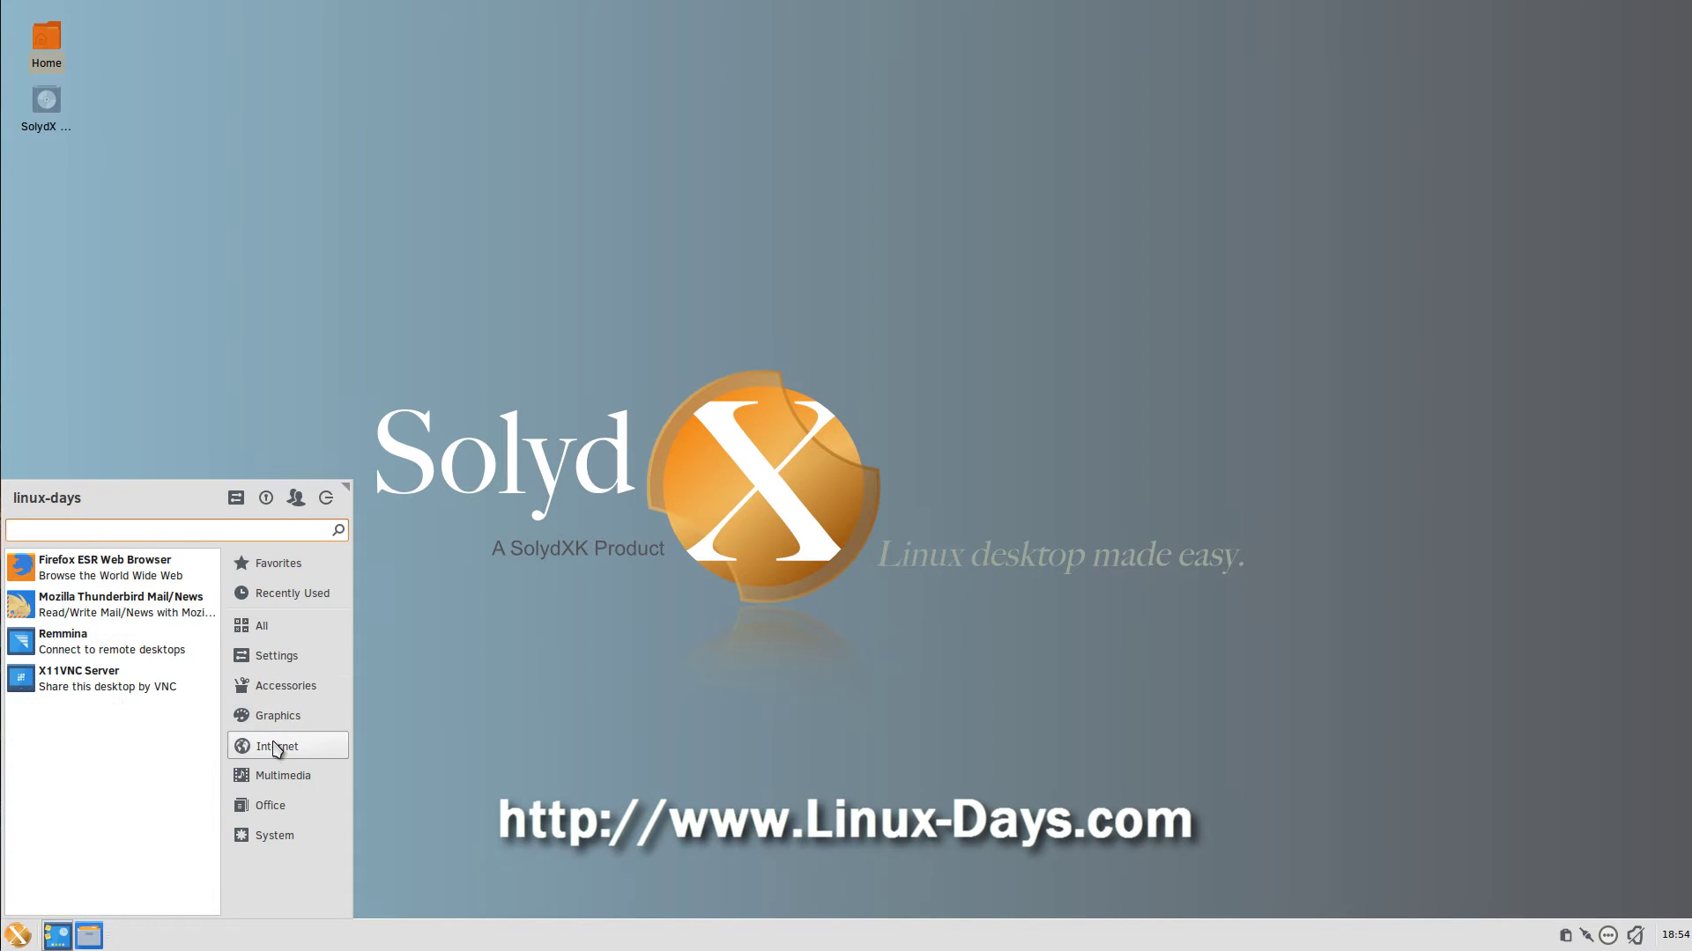
left_click(109, 577)
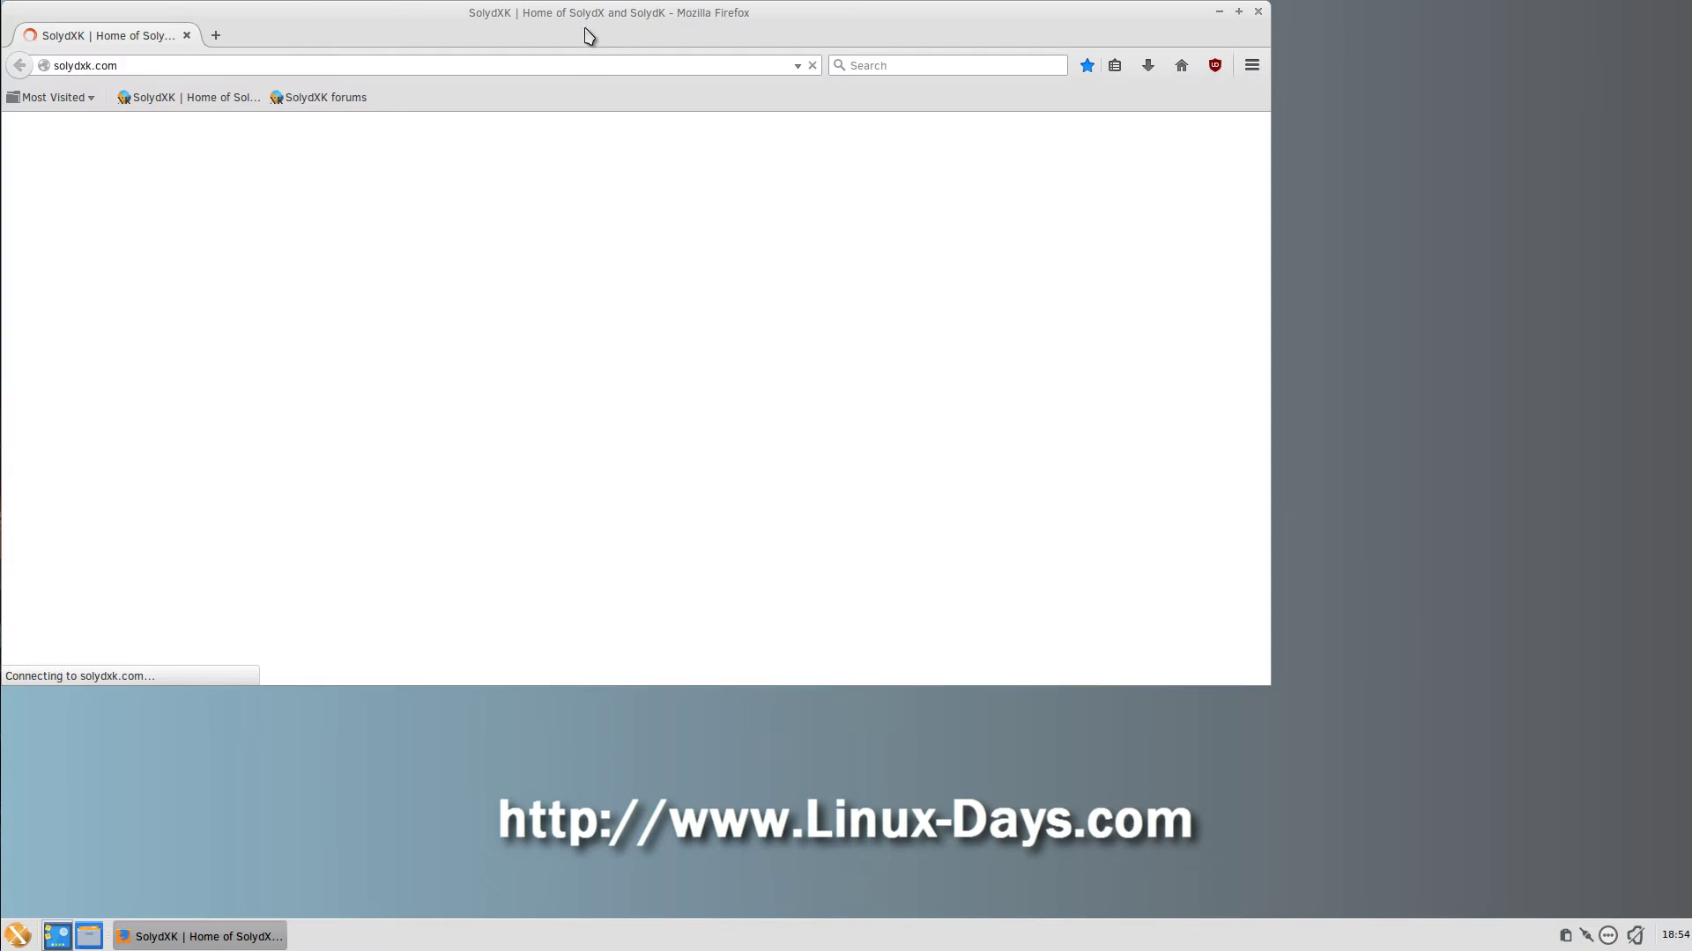
left_click_drag(585, 27, 688, 94)
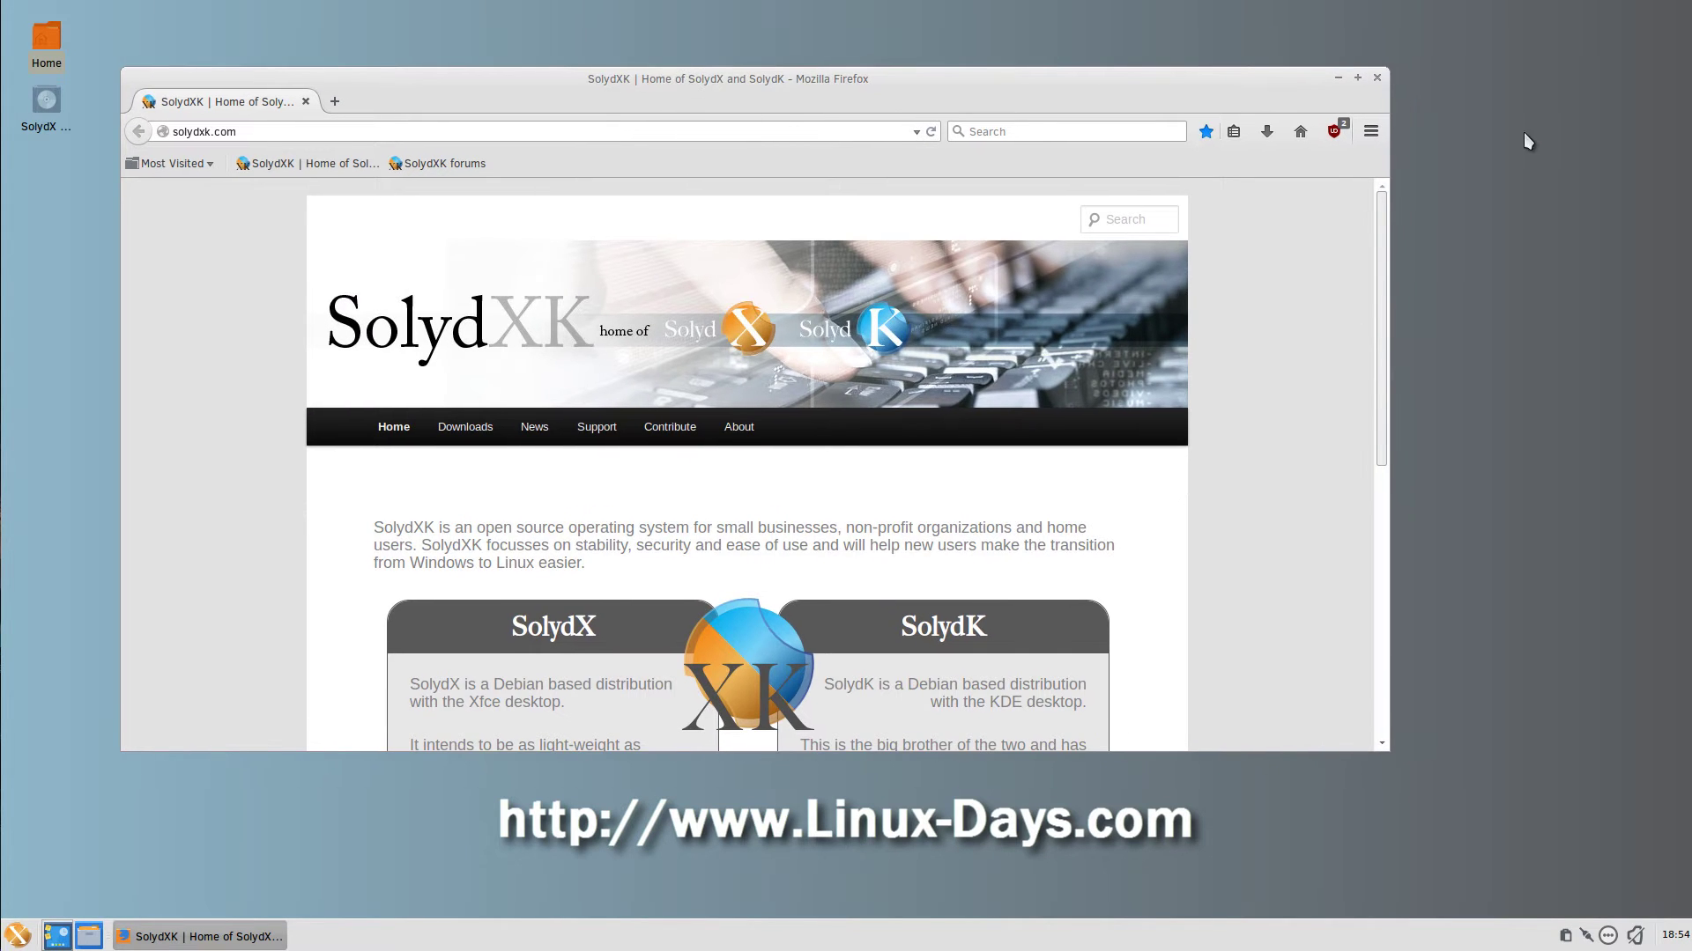
- Maximize the browser window and open the SolydX download page from the SolydXK home page
left_click(1357, 77)
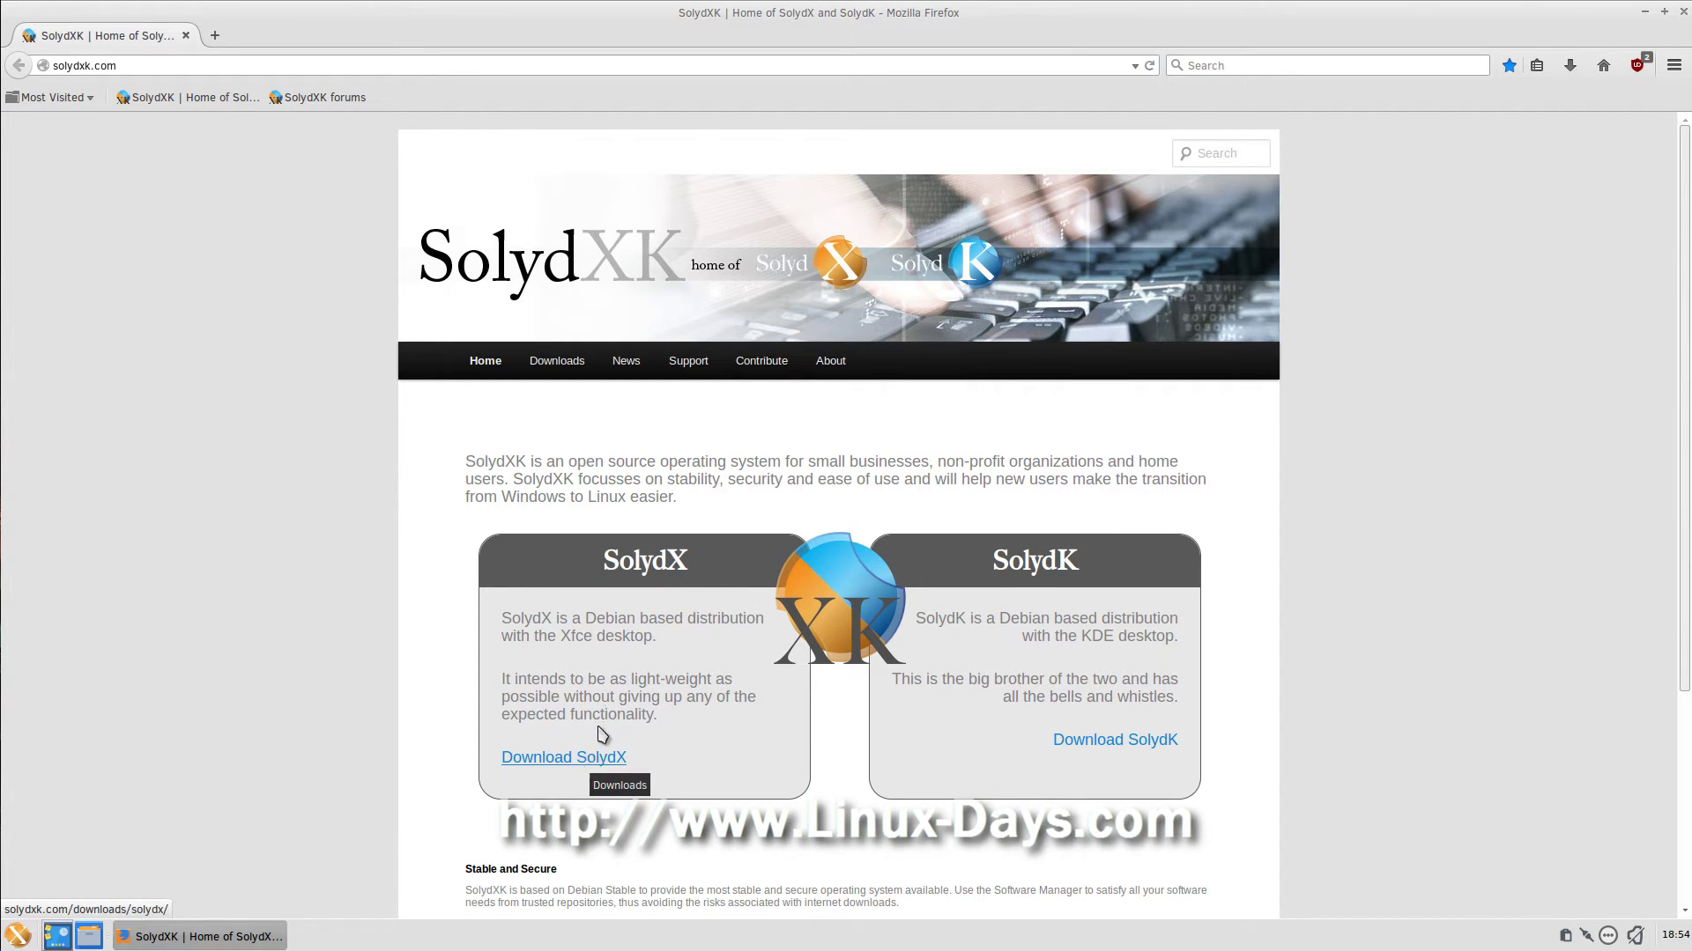
left_click(557, 763)
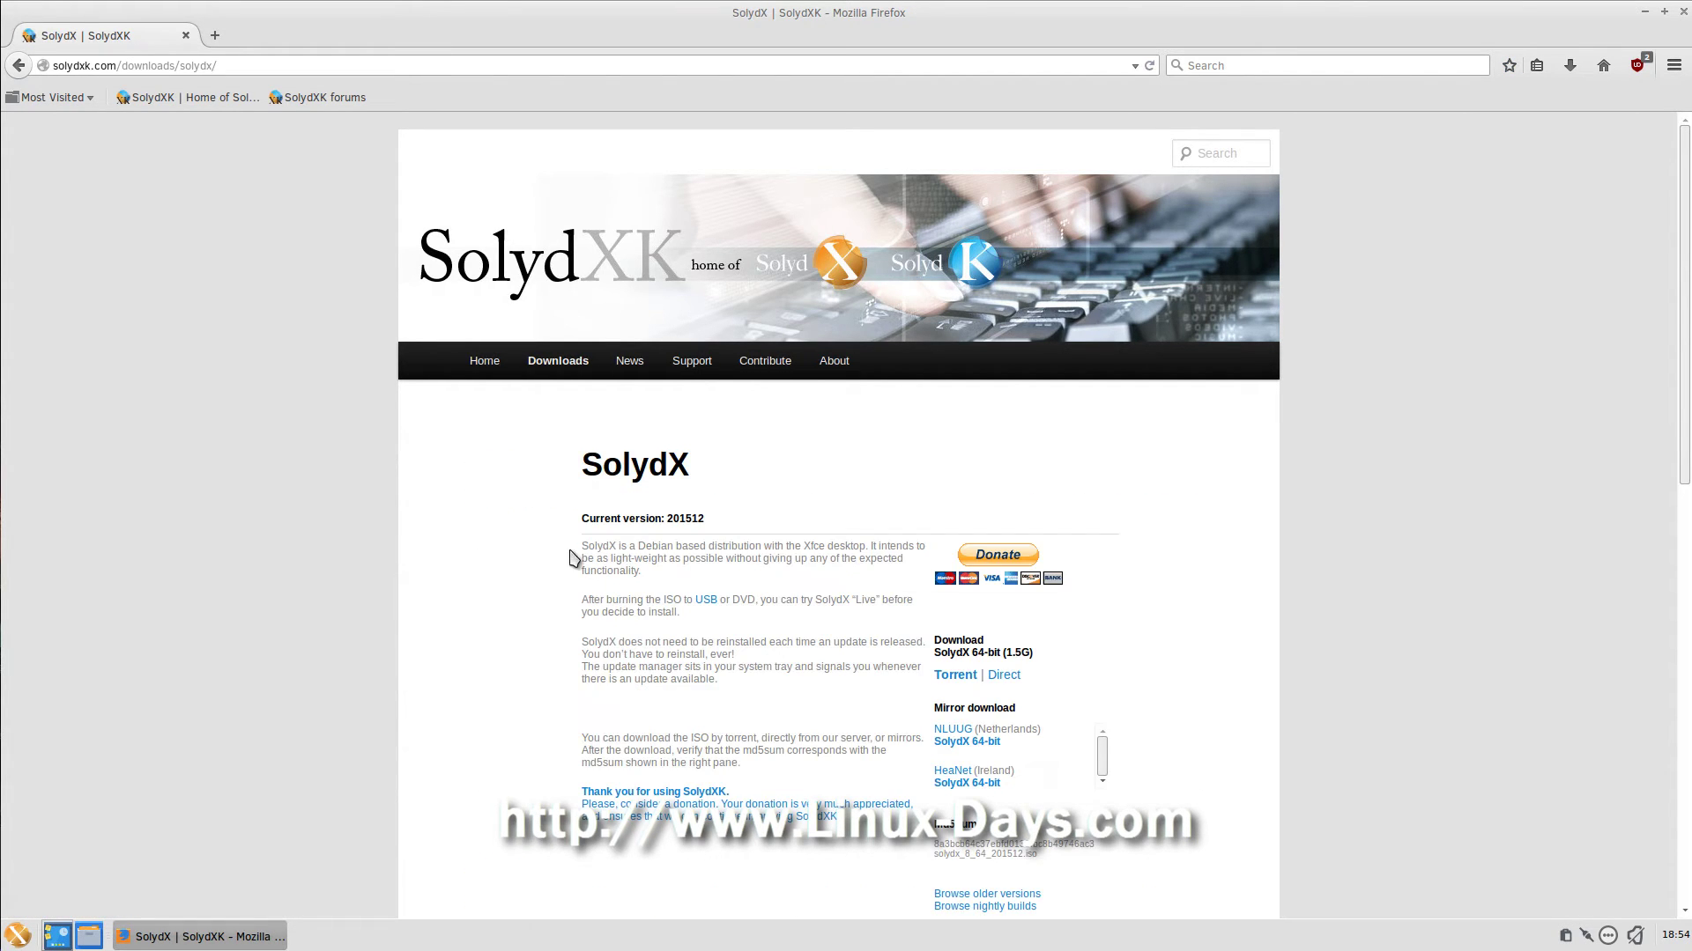
- Read through the SolydX download page, including its description, download options and pre-installed program highlights
scroll(571, 557, "down", 5)
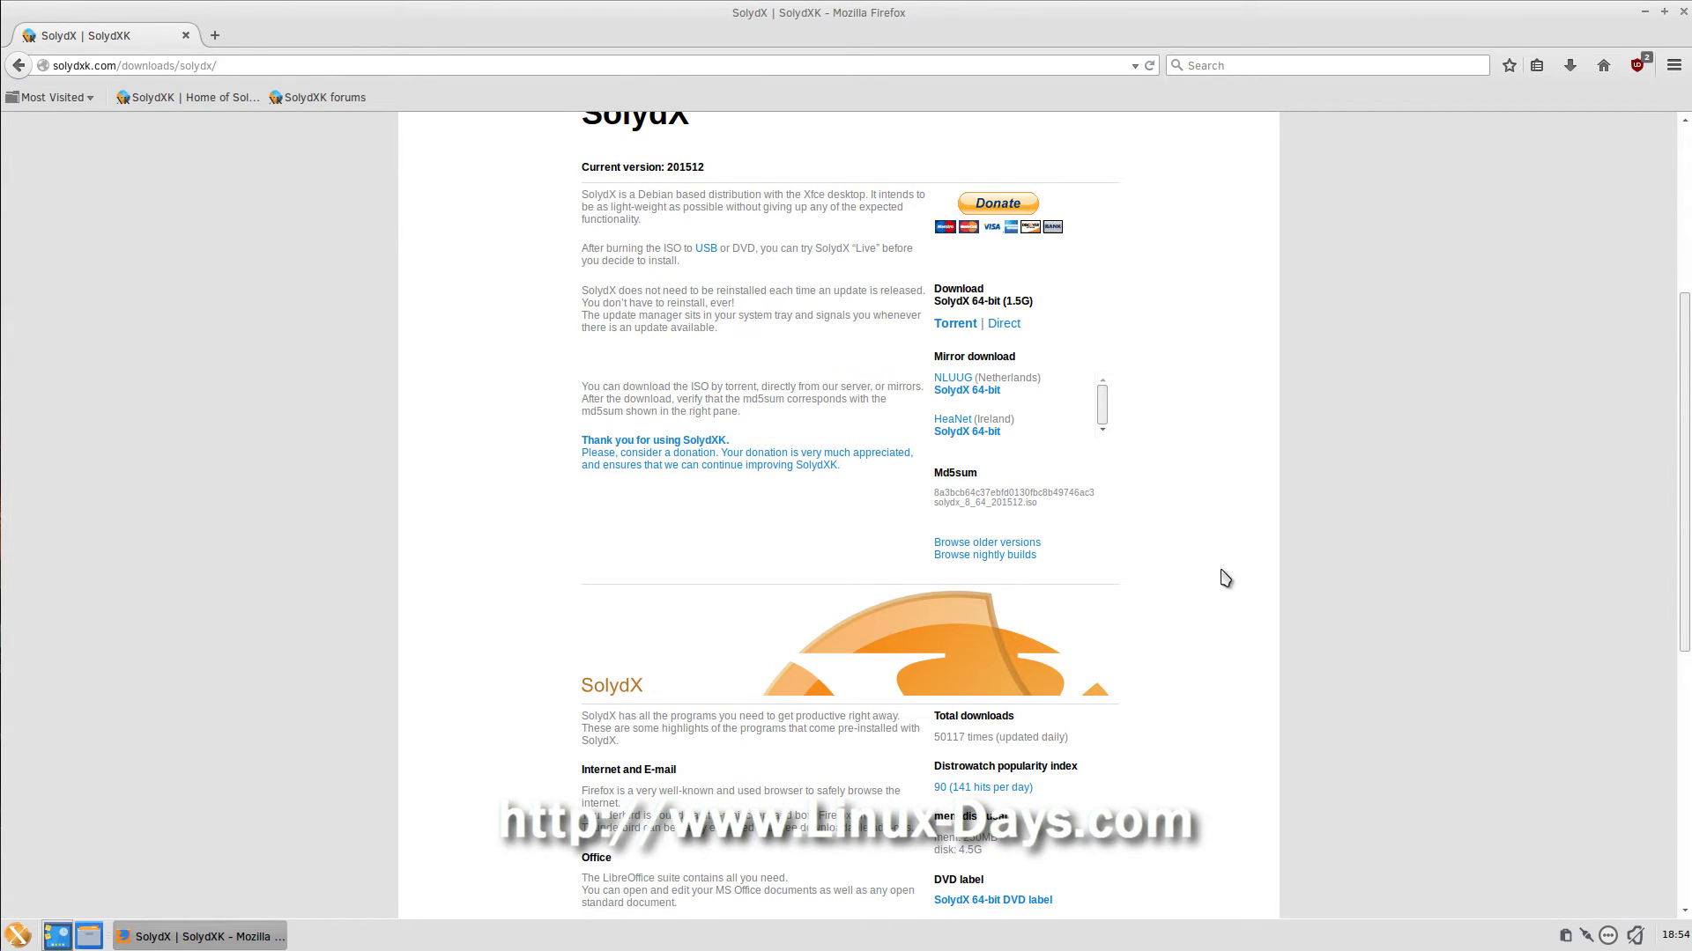
scroll(793, 615, "down", 3)
scroll(581, 589, "up", 4)
scroll(578, 587, "up", 3)
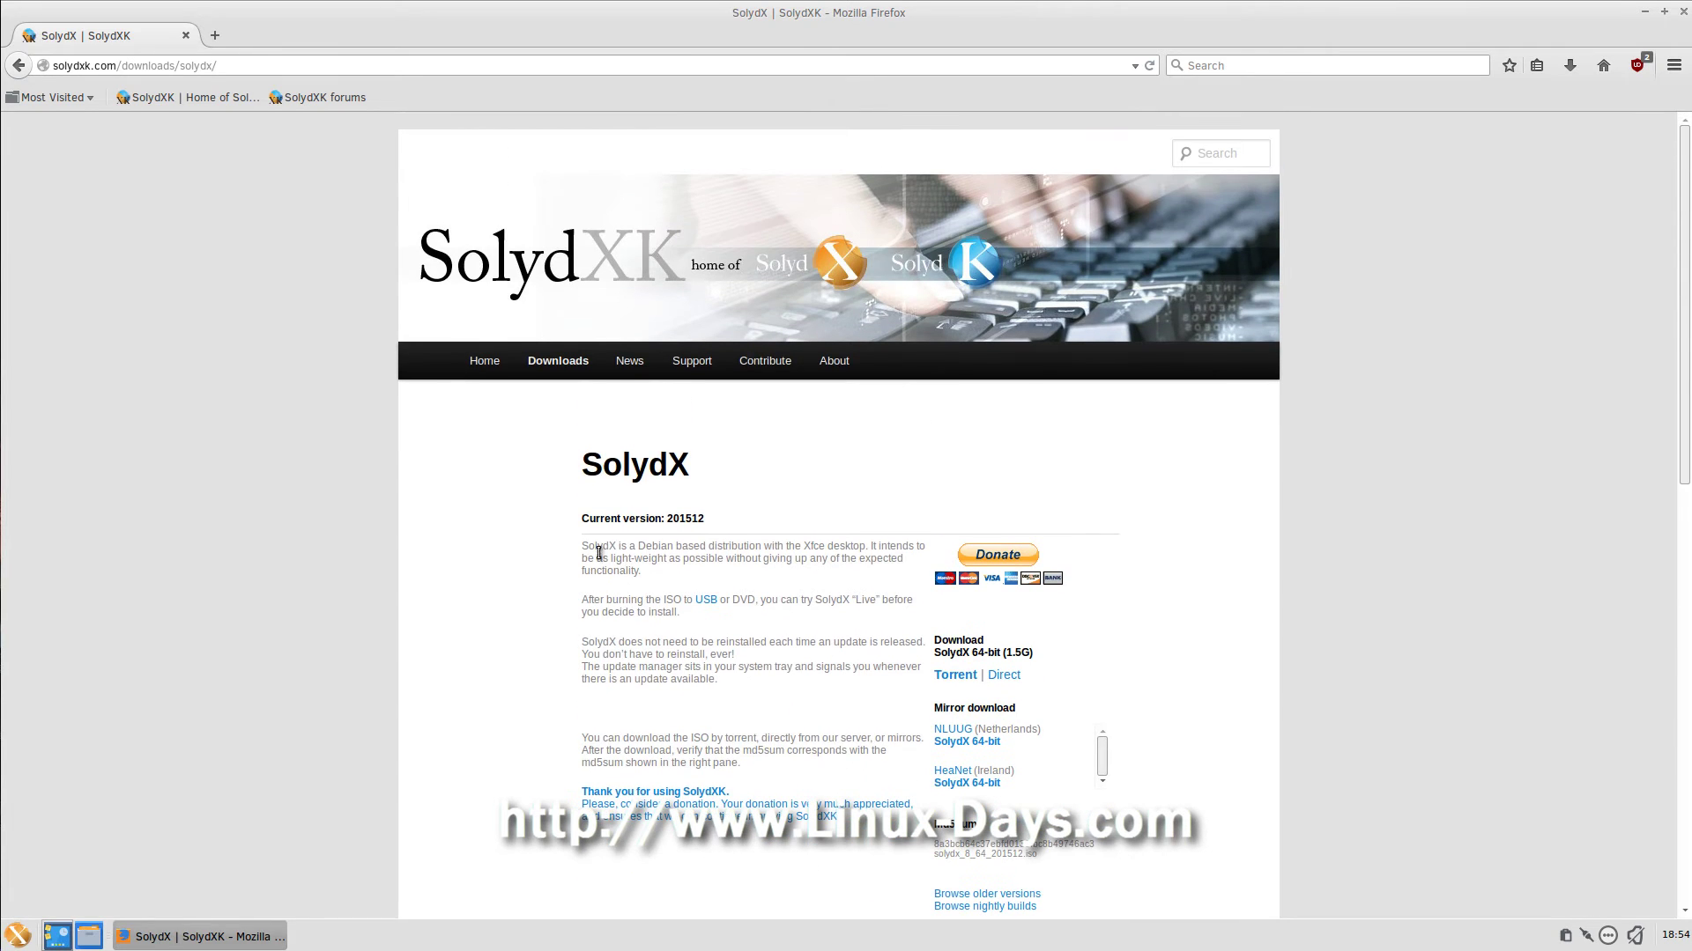
- Open the SolydXK News page and read through its recent posts
left_click(630, 364)
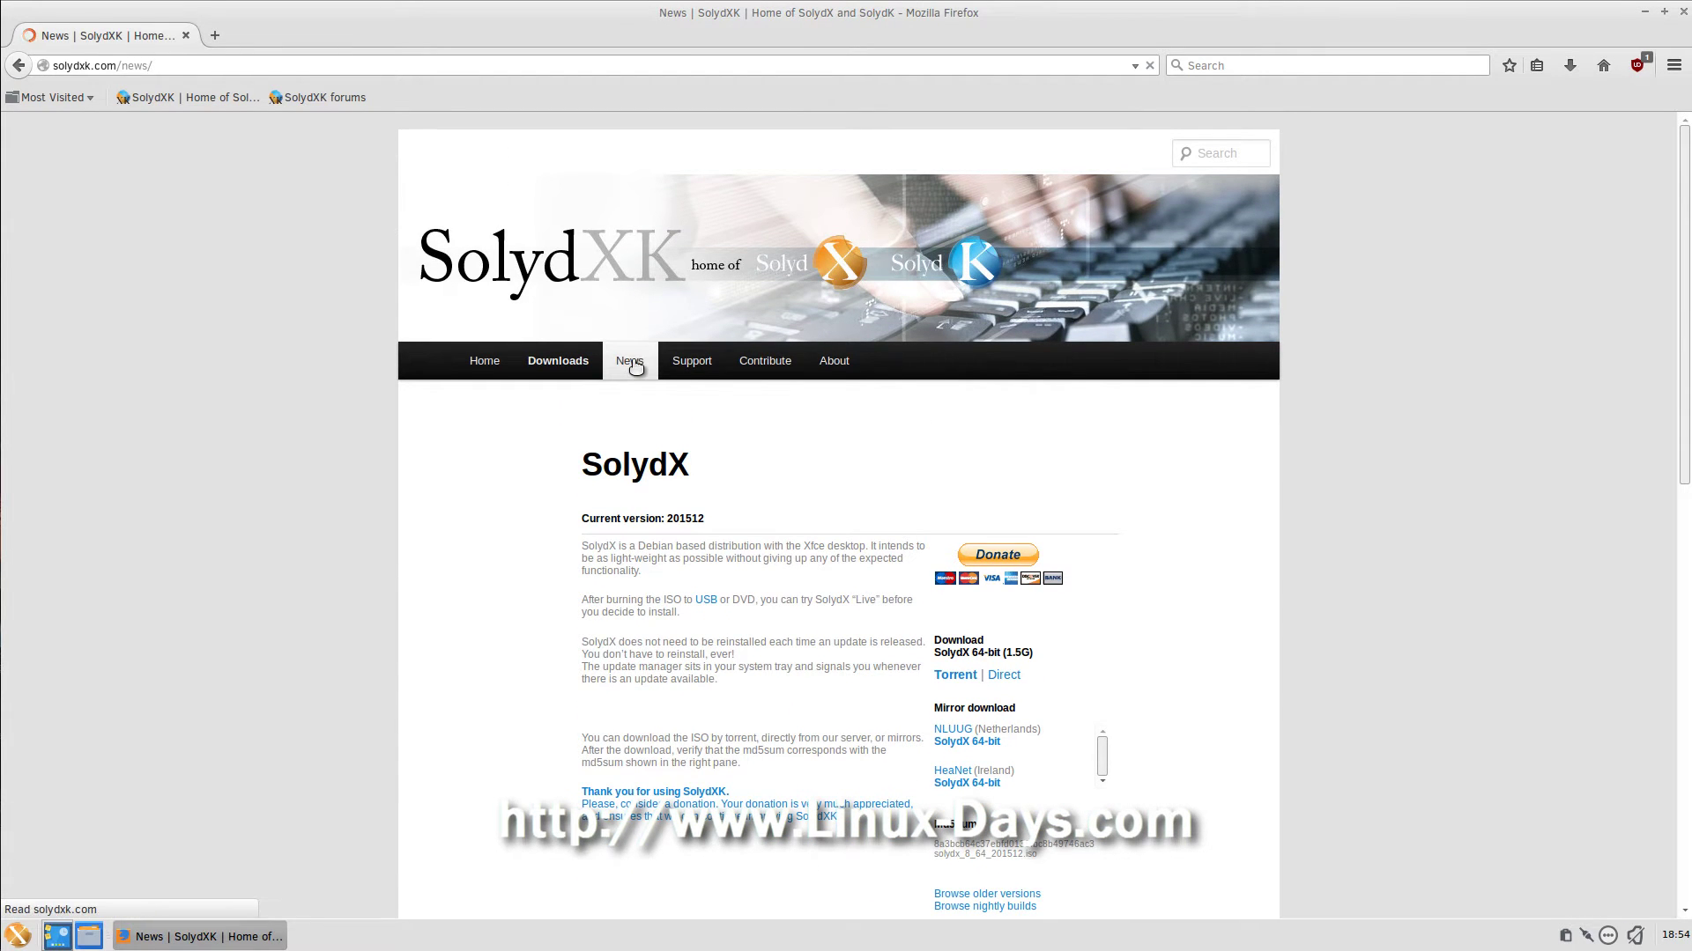
scroll(438, 510, "down", 3)
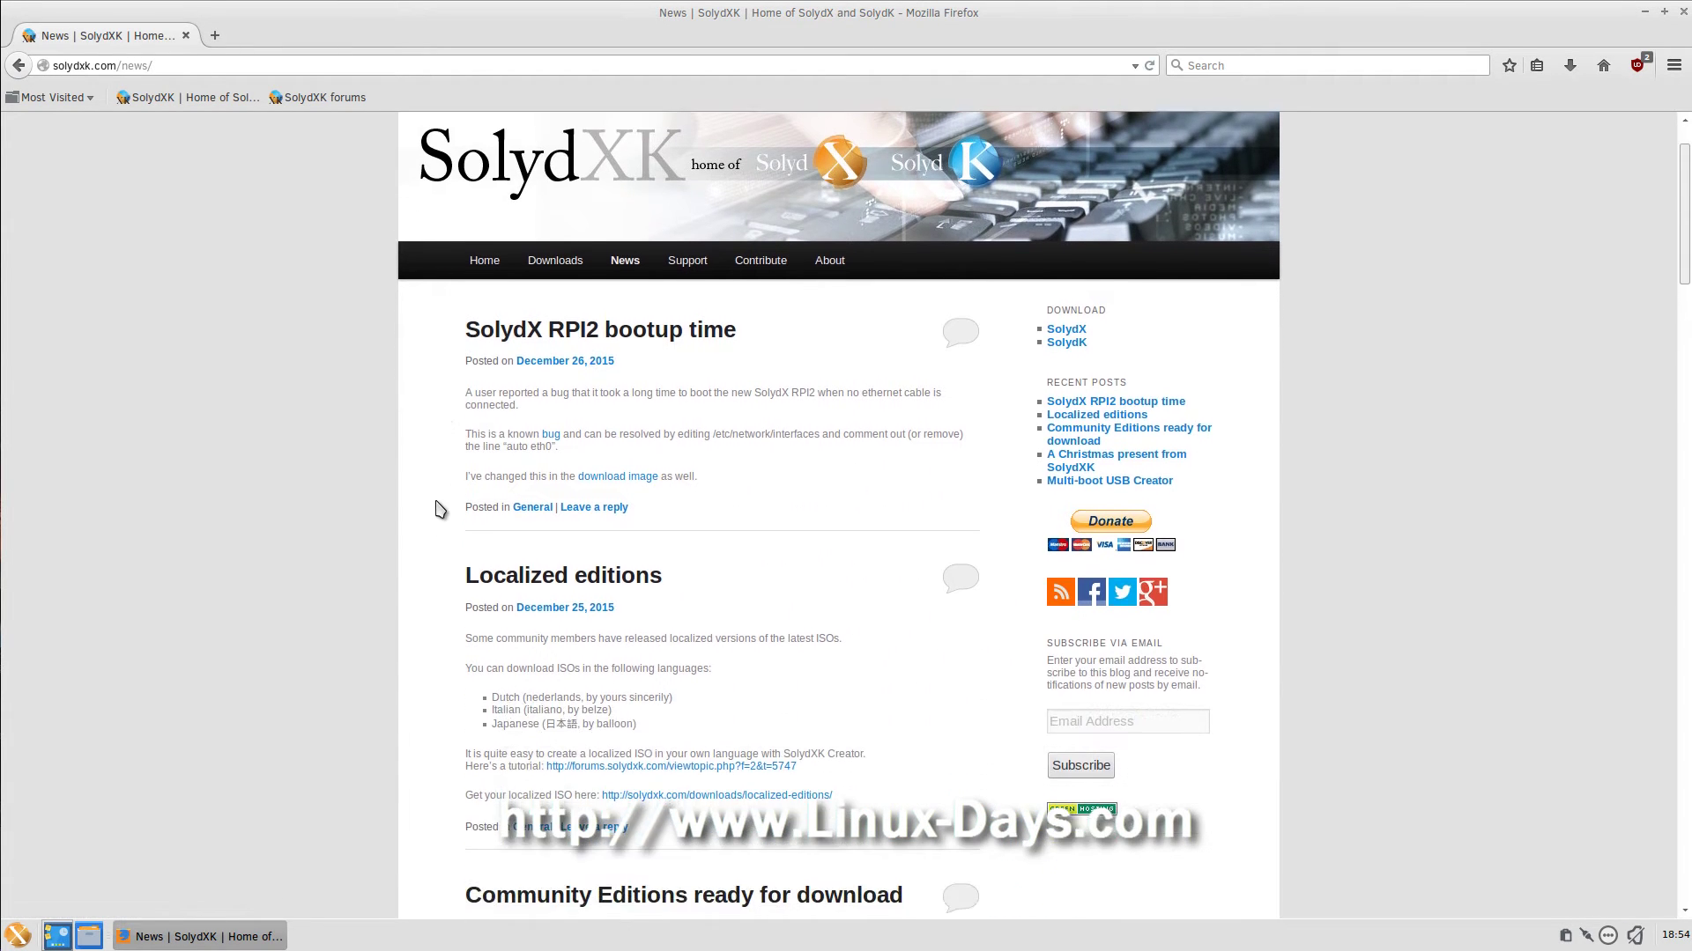
scroll(438, 509, "down", 5)
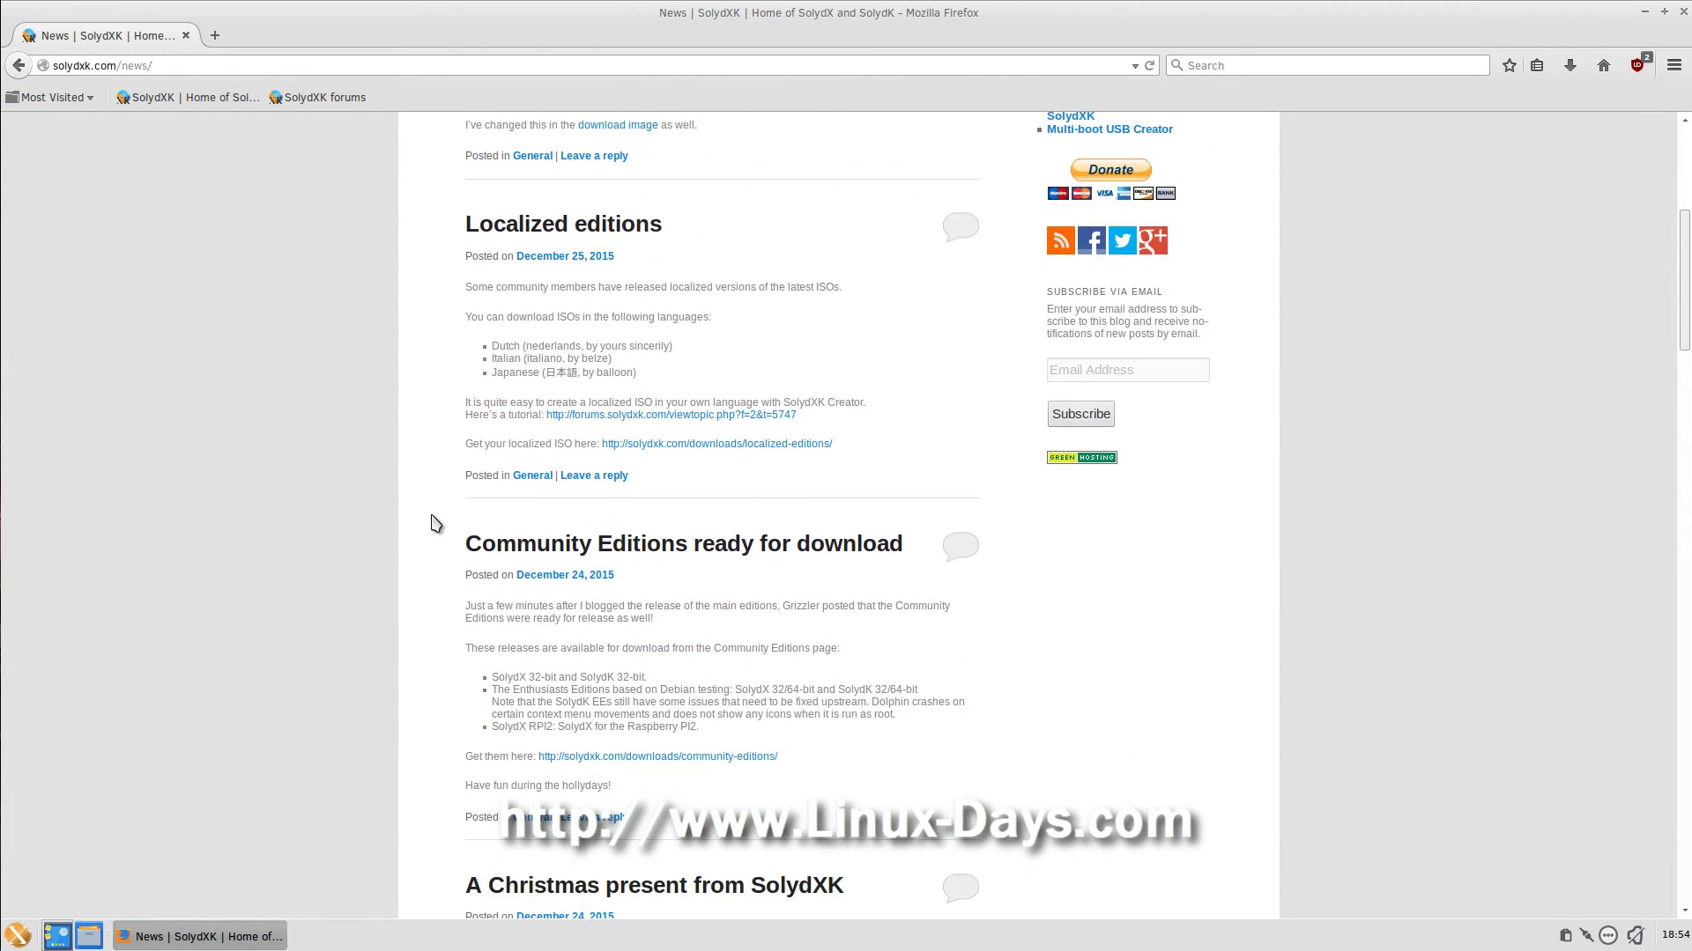
scroll(432, 524, "down", 2)
scroll(431, 523, "down", 2)
scroll(432, 524, "up", 10)
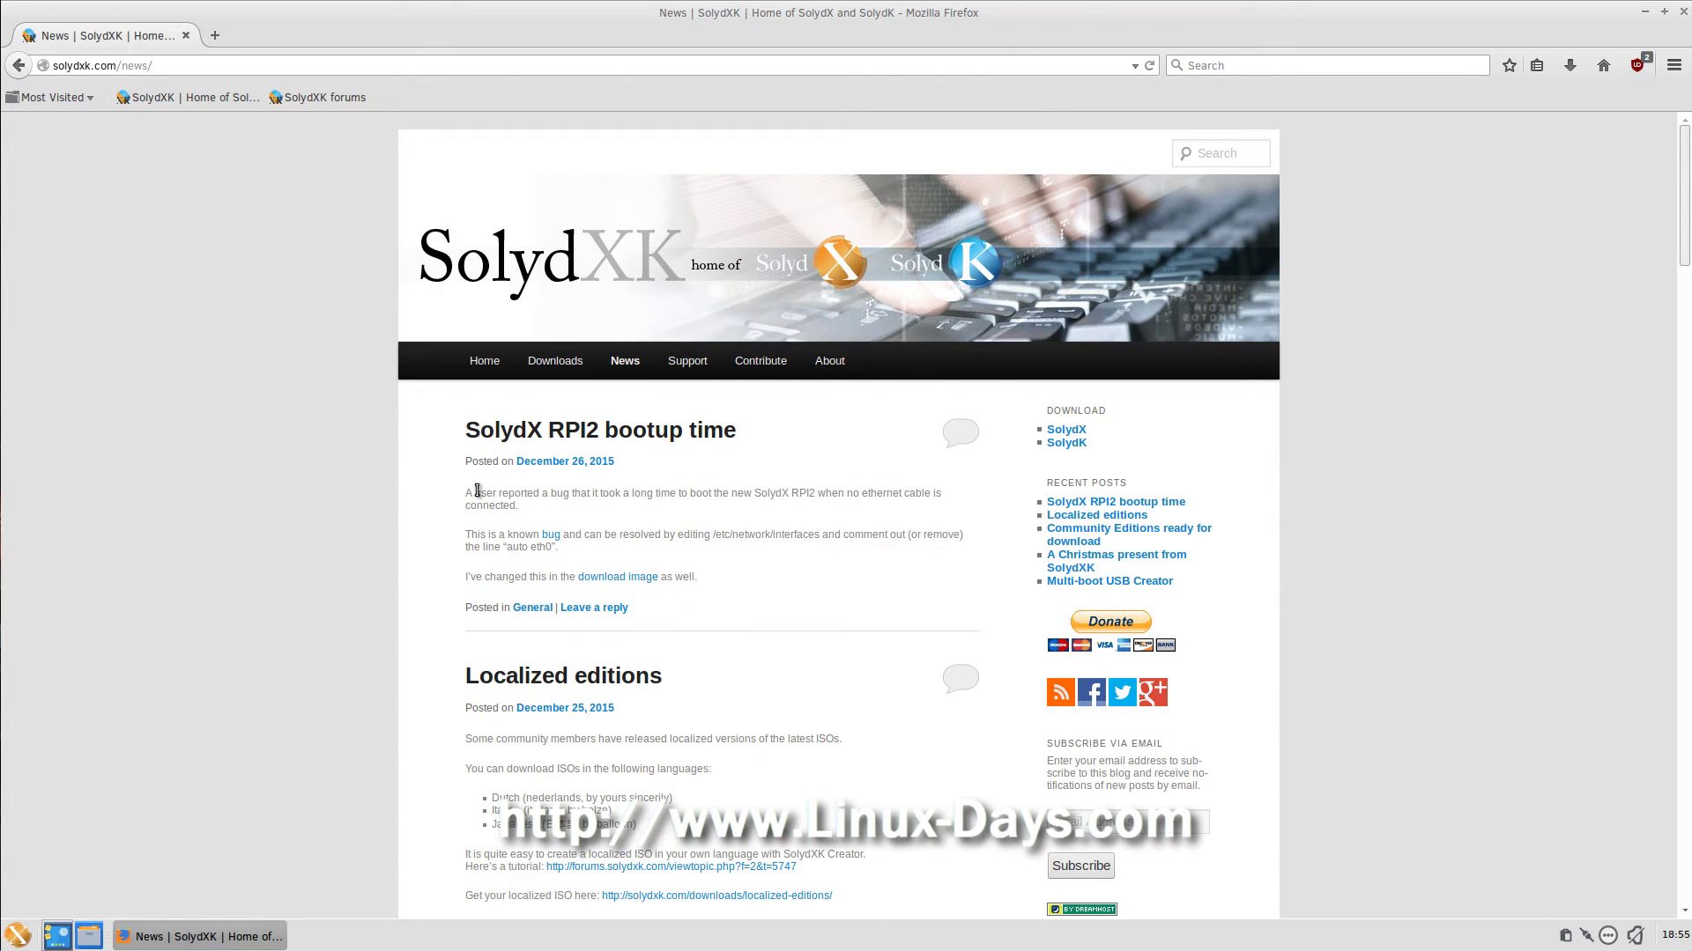
- Return to the SolydXK home page to look over its contents, and close the browser window
left_click(487, 363)
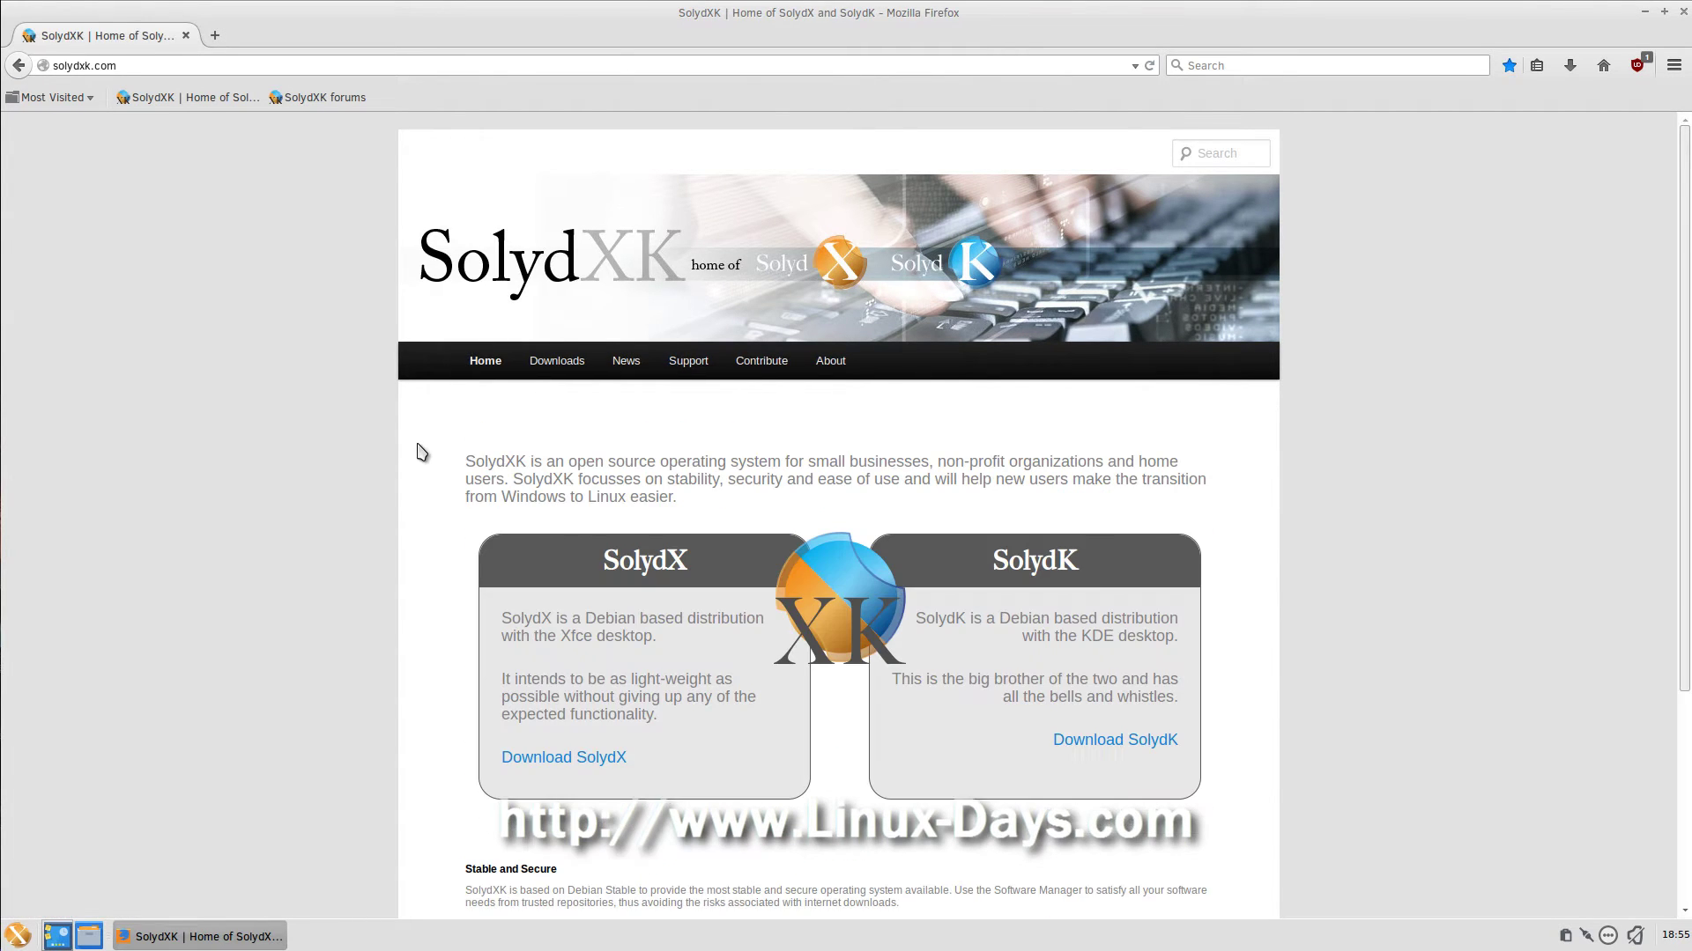
scroll(359, 435, "down", 3)
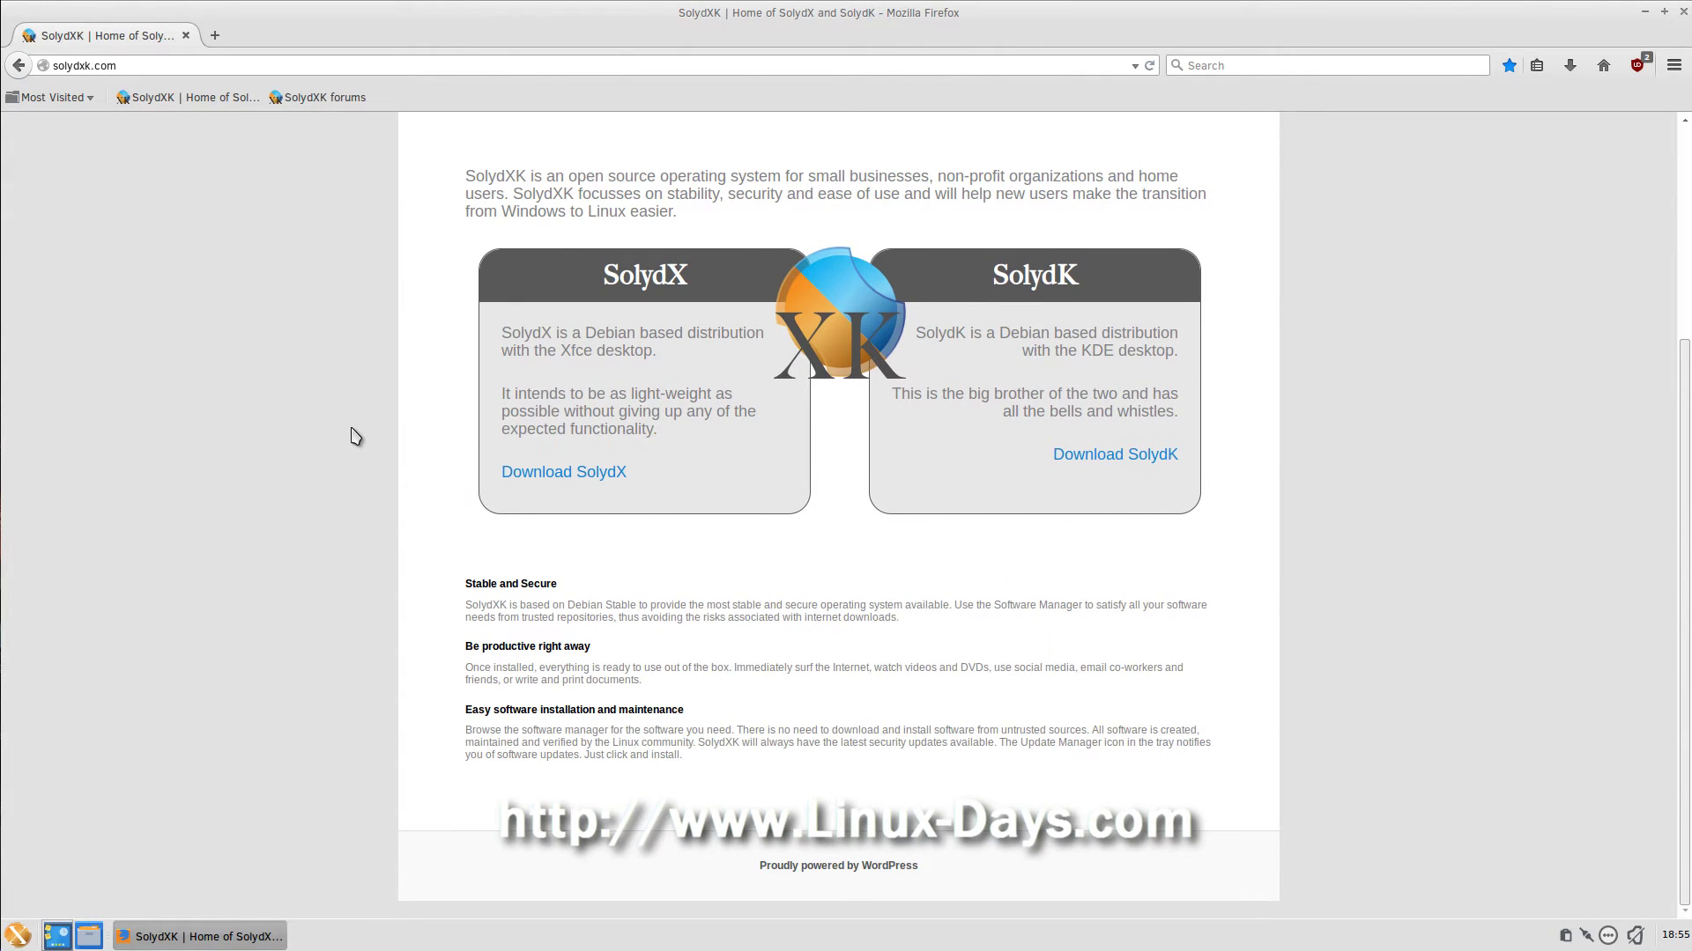
scroll(354, 435, "up", 3)
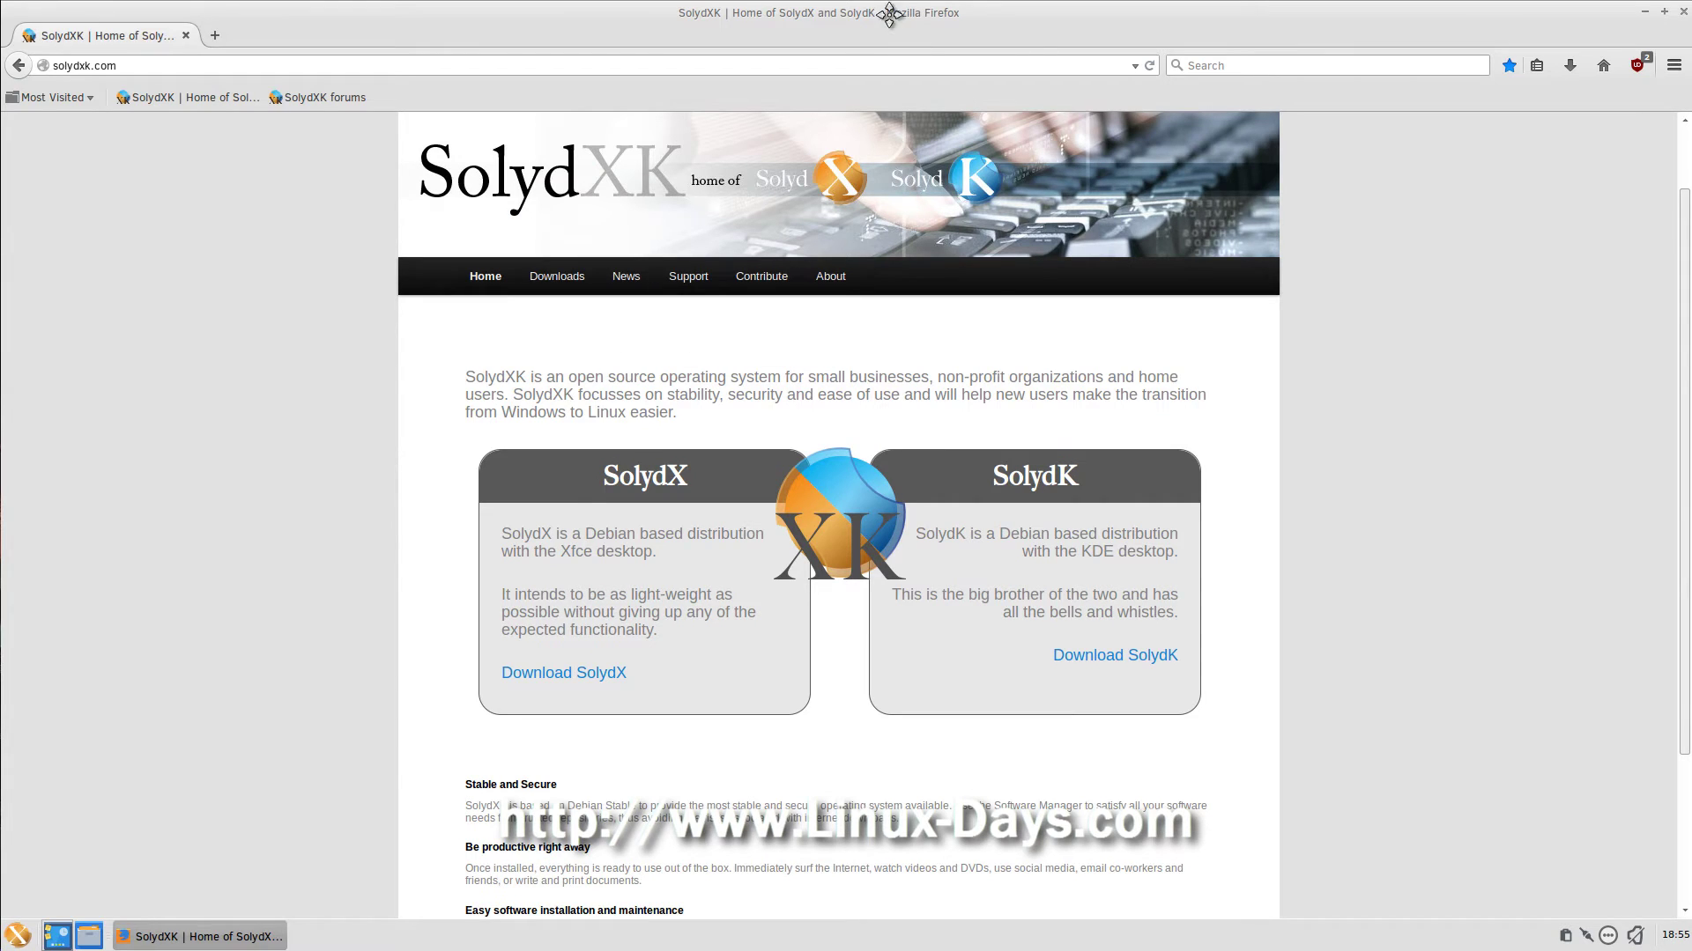
left_click_drag(893, 24, 855, 106)
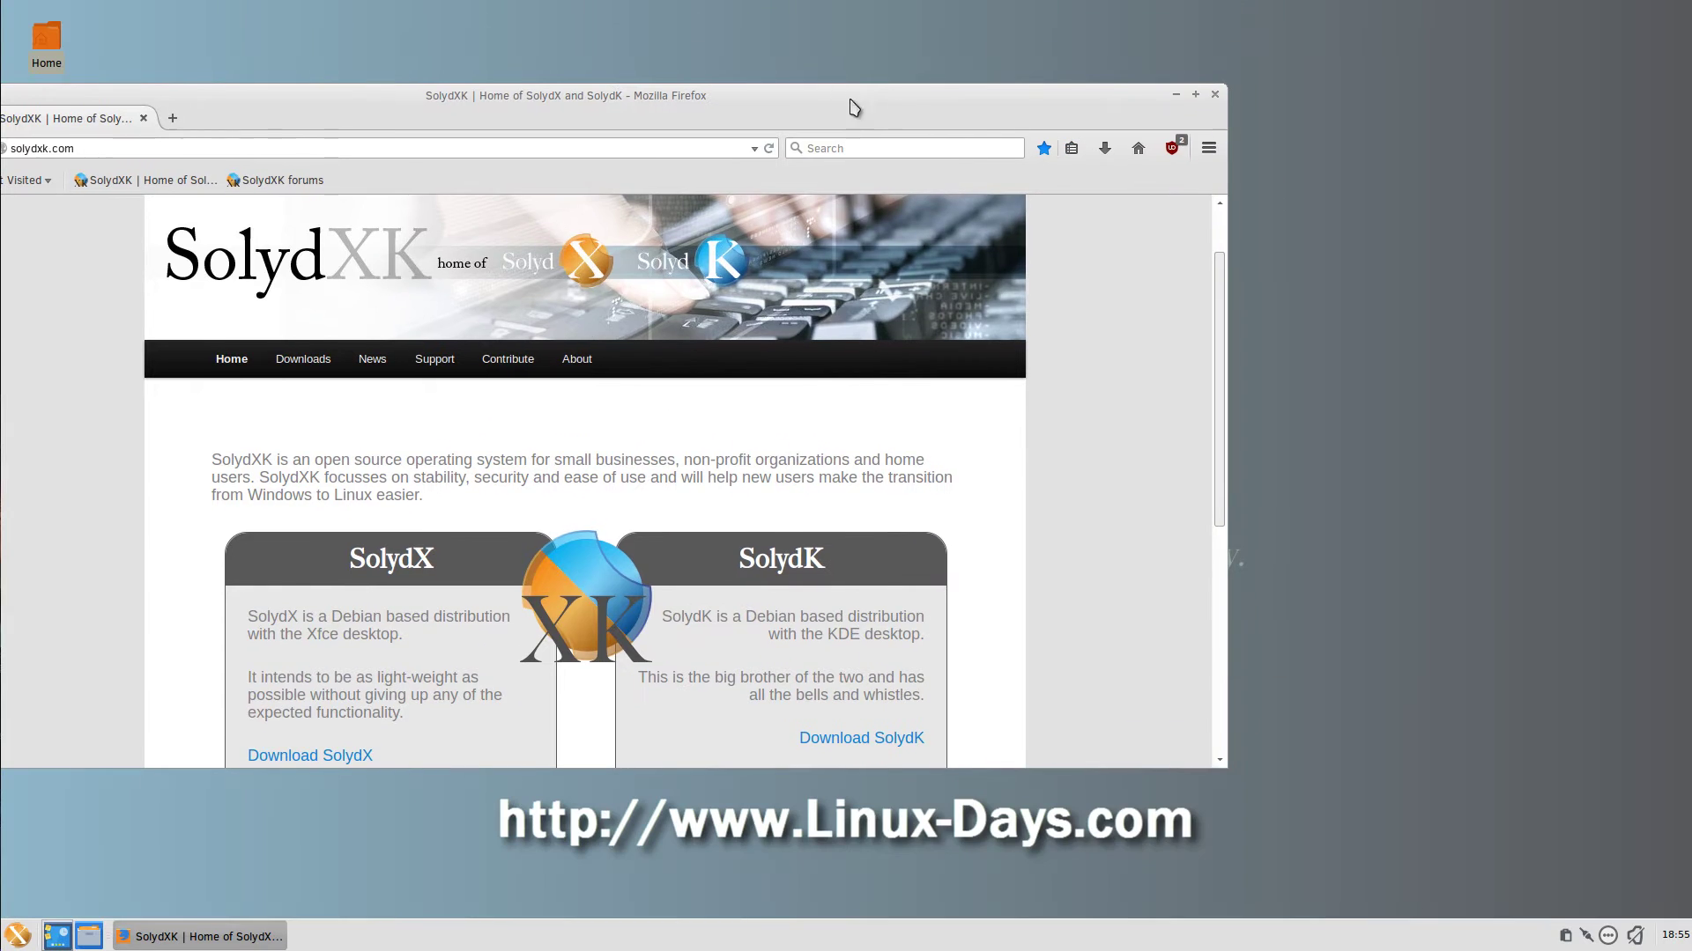
left_click(1215, 95)
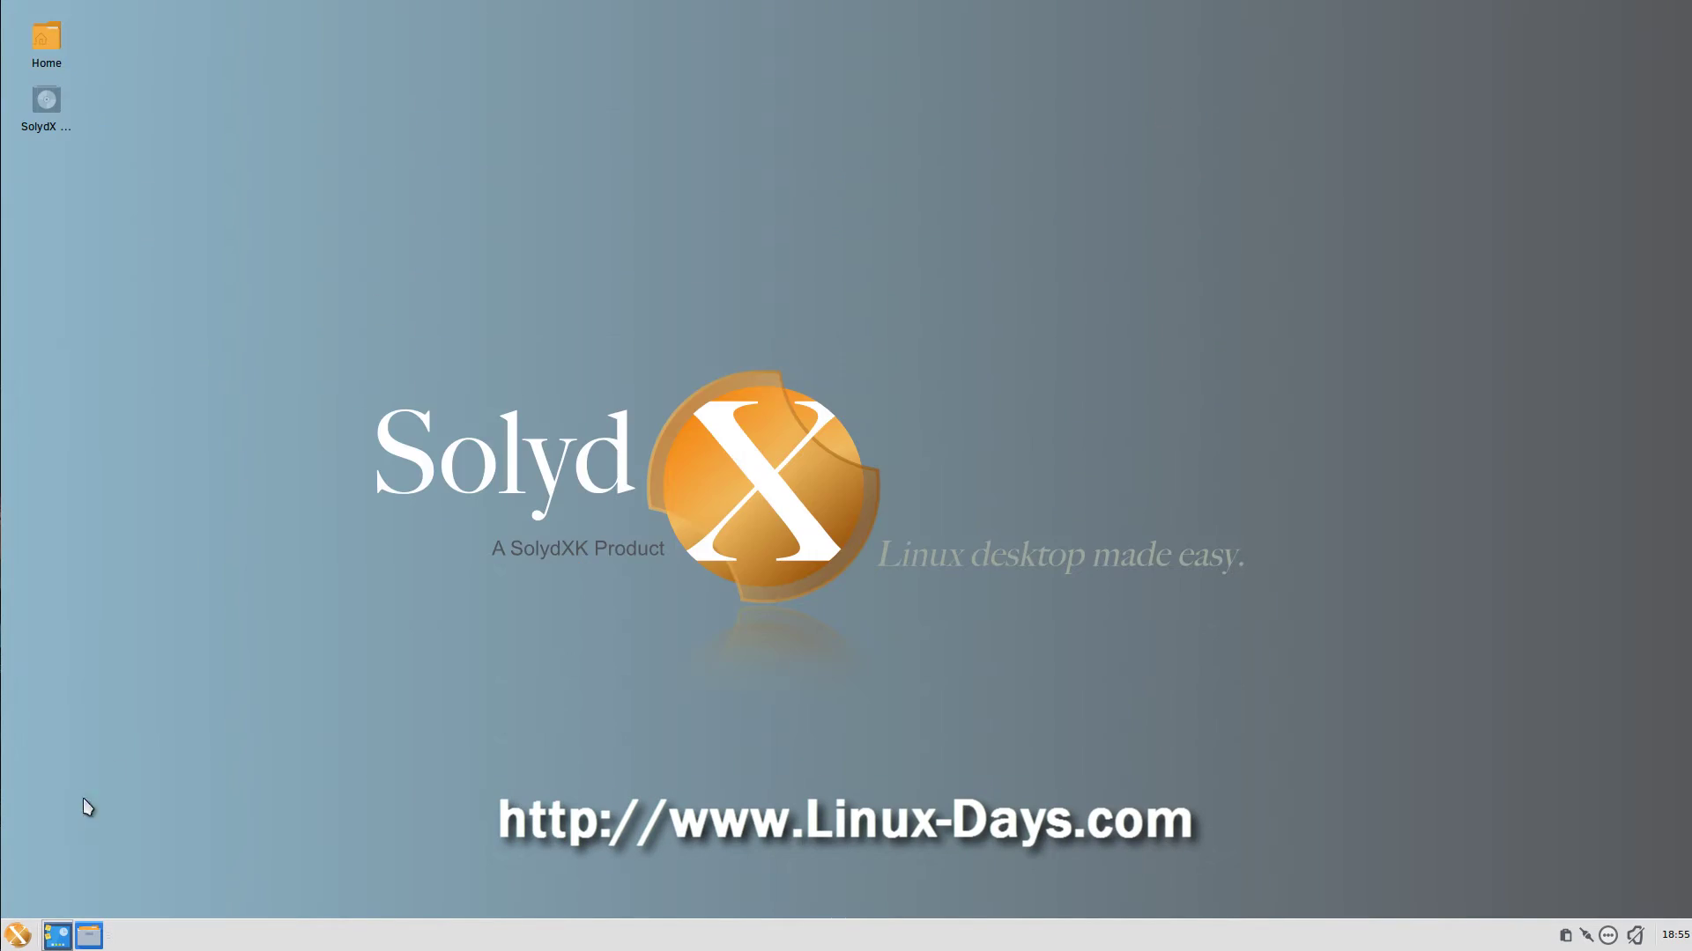
- Launch VLC media player from the Multimedia applications category and move its window closer to the desktop's centre
left_click(18, 935)
left_click(277, 718)
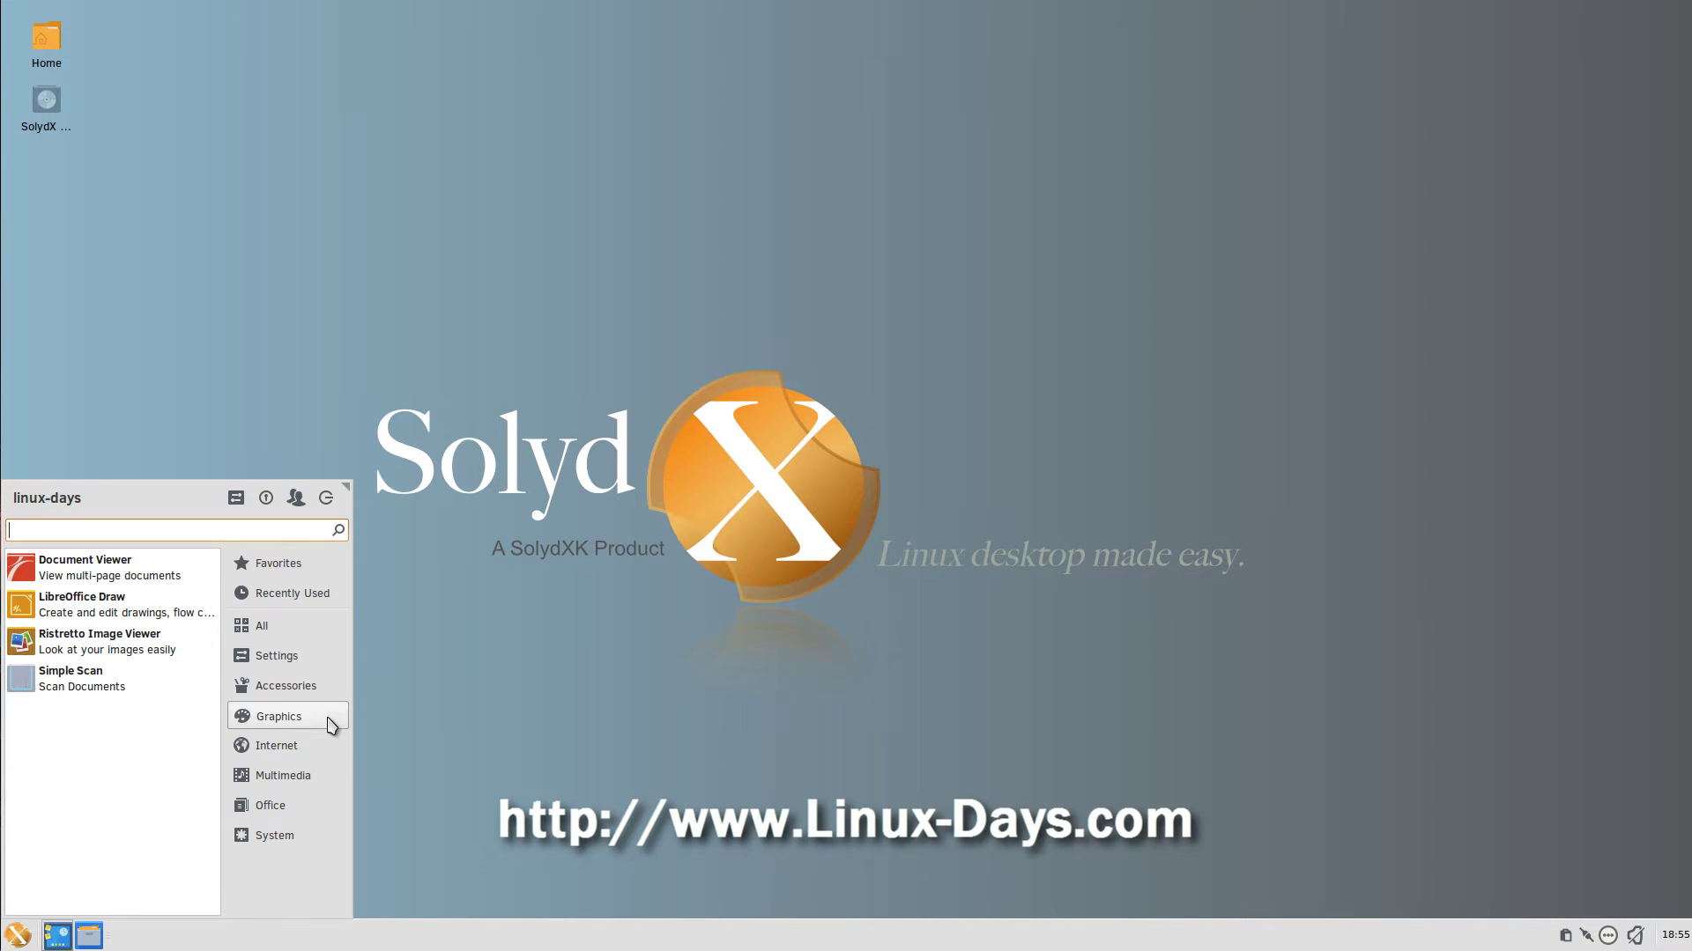
left_click(279, 775)
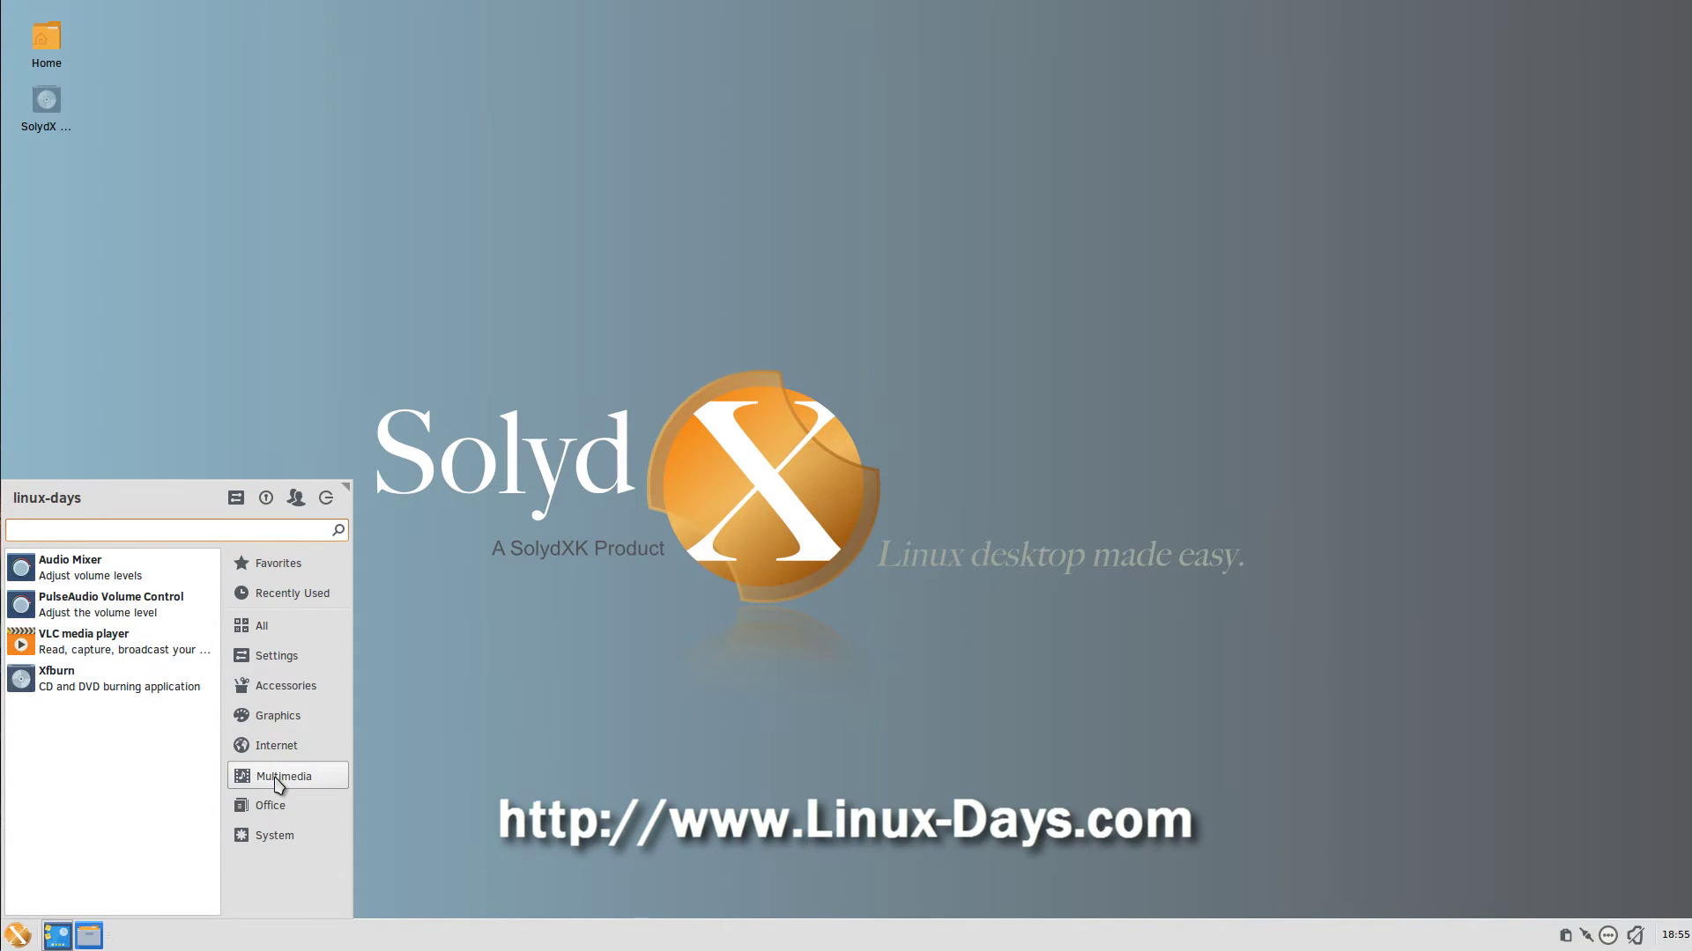
left_click(99, 649)
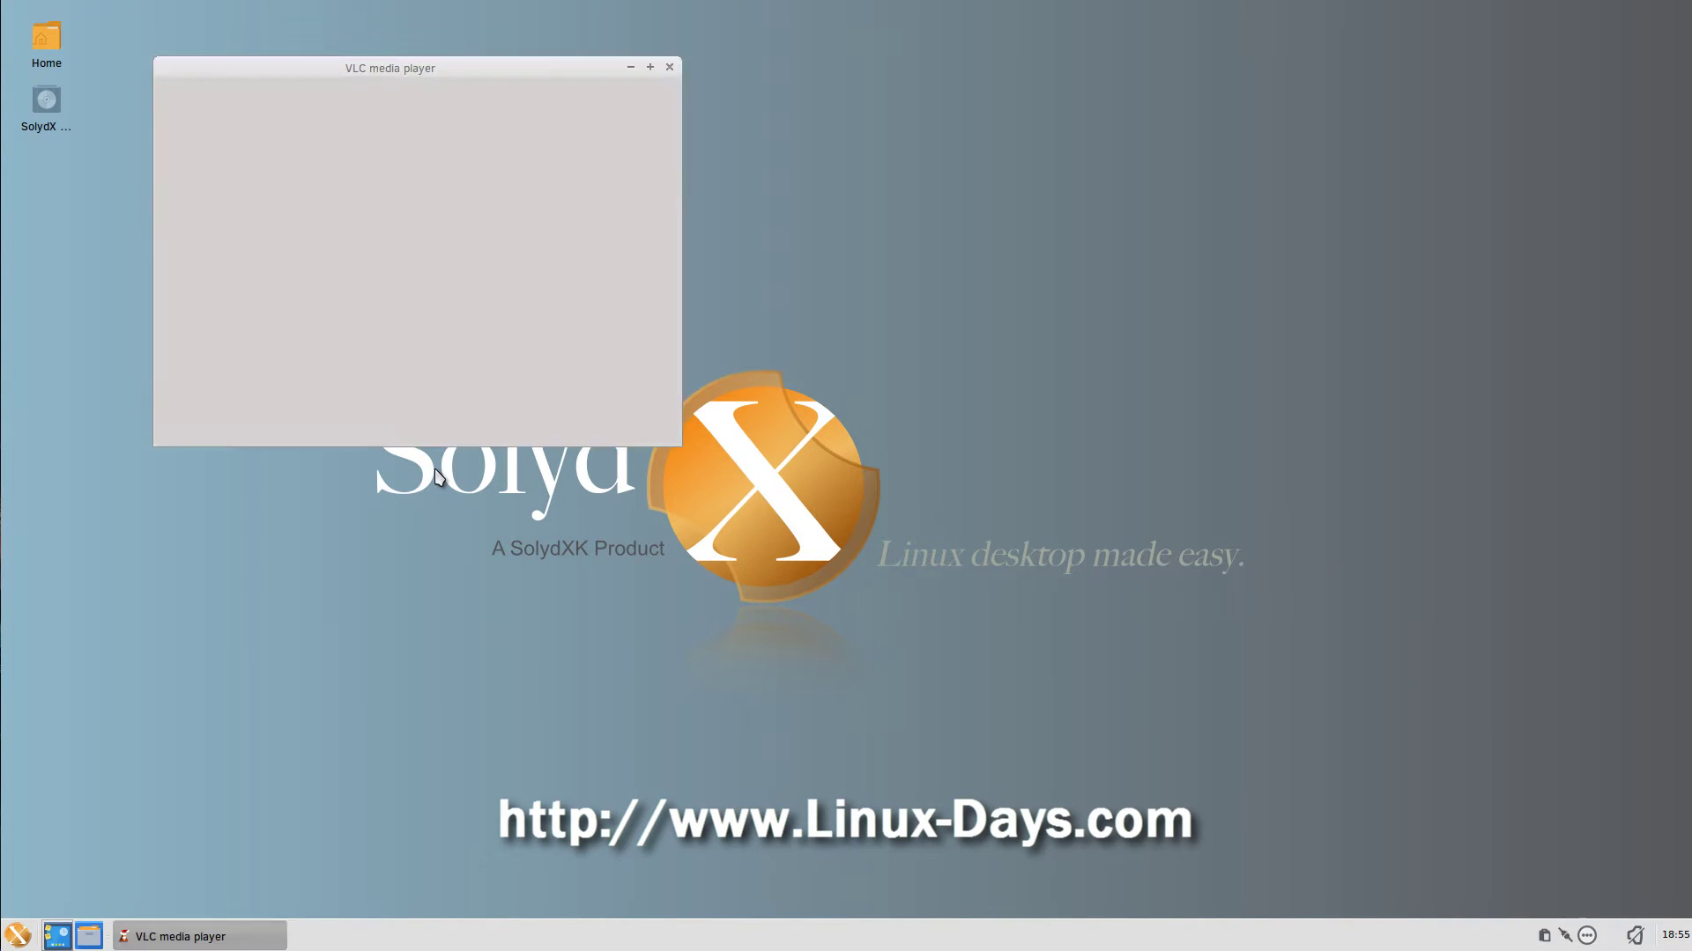
left_click_drag(544, 68, 709, 120)
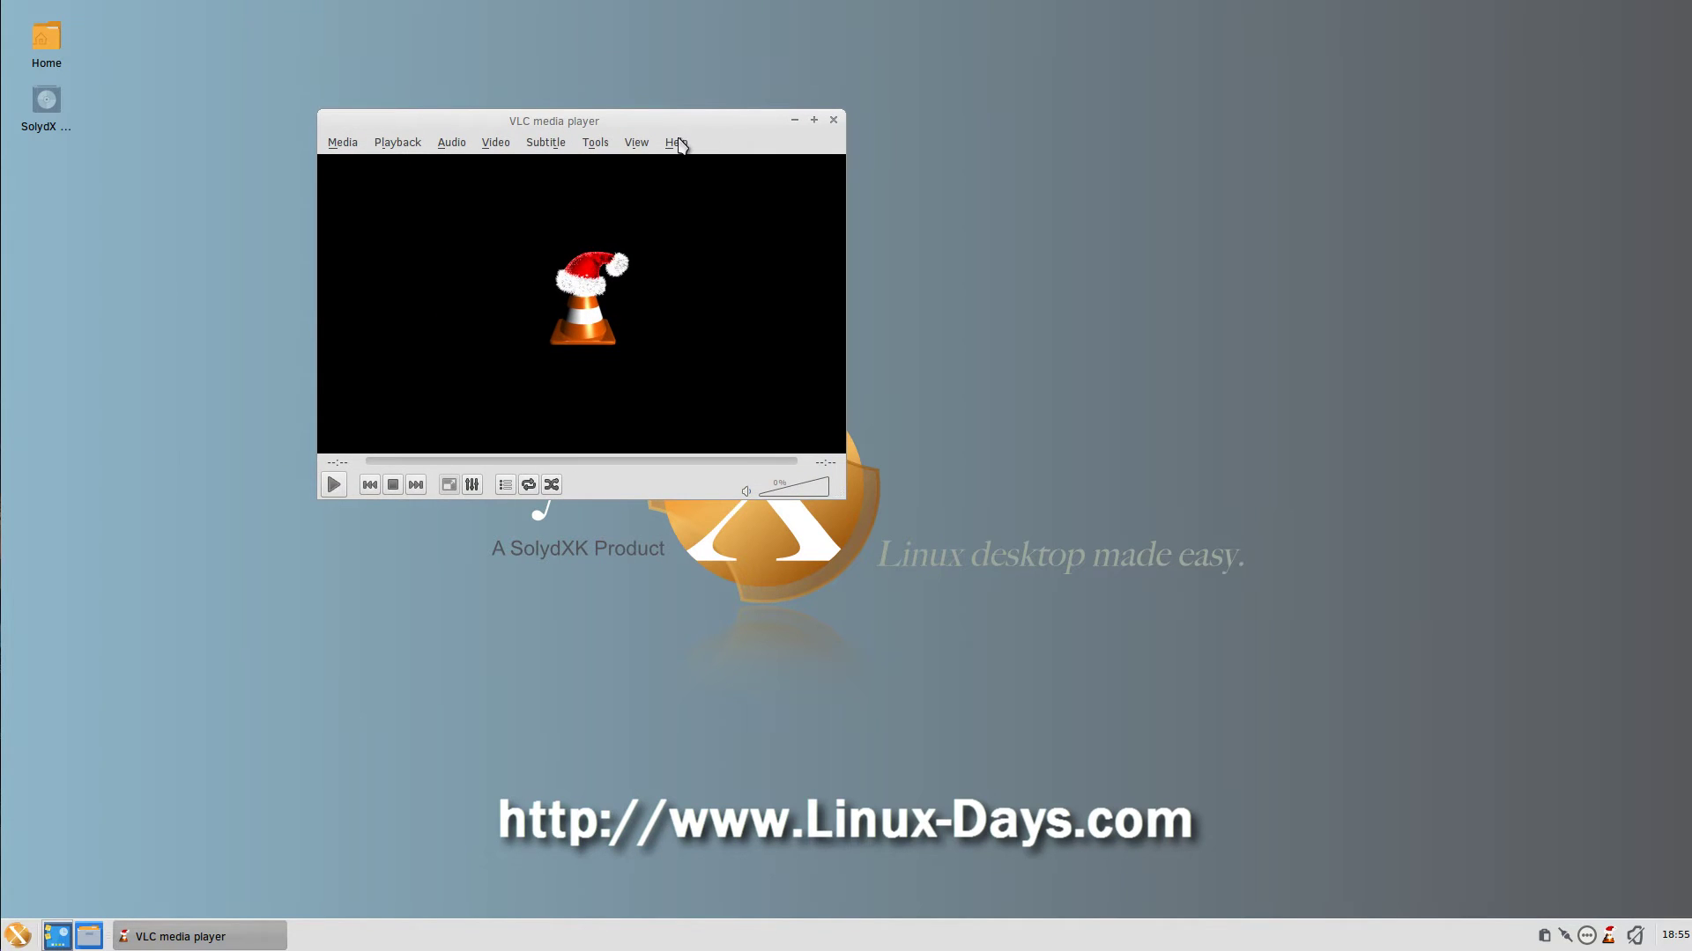
- View the About information of VLC media player, and close both the dialog and the player
left_click(676, 141)
left_click(691, 187)
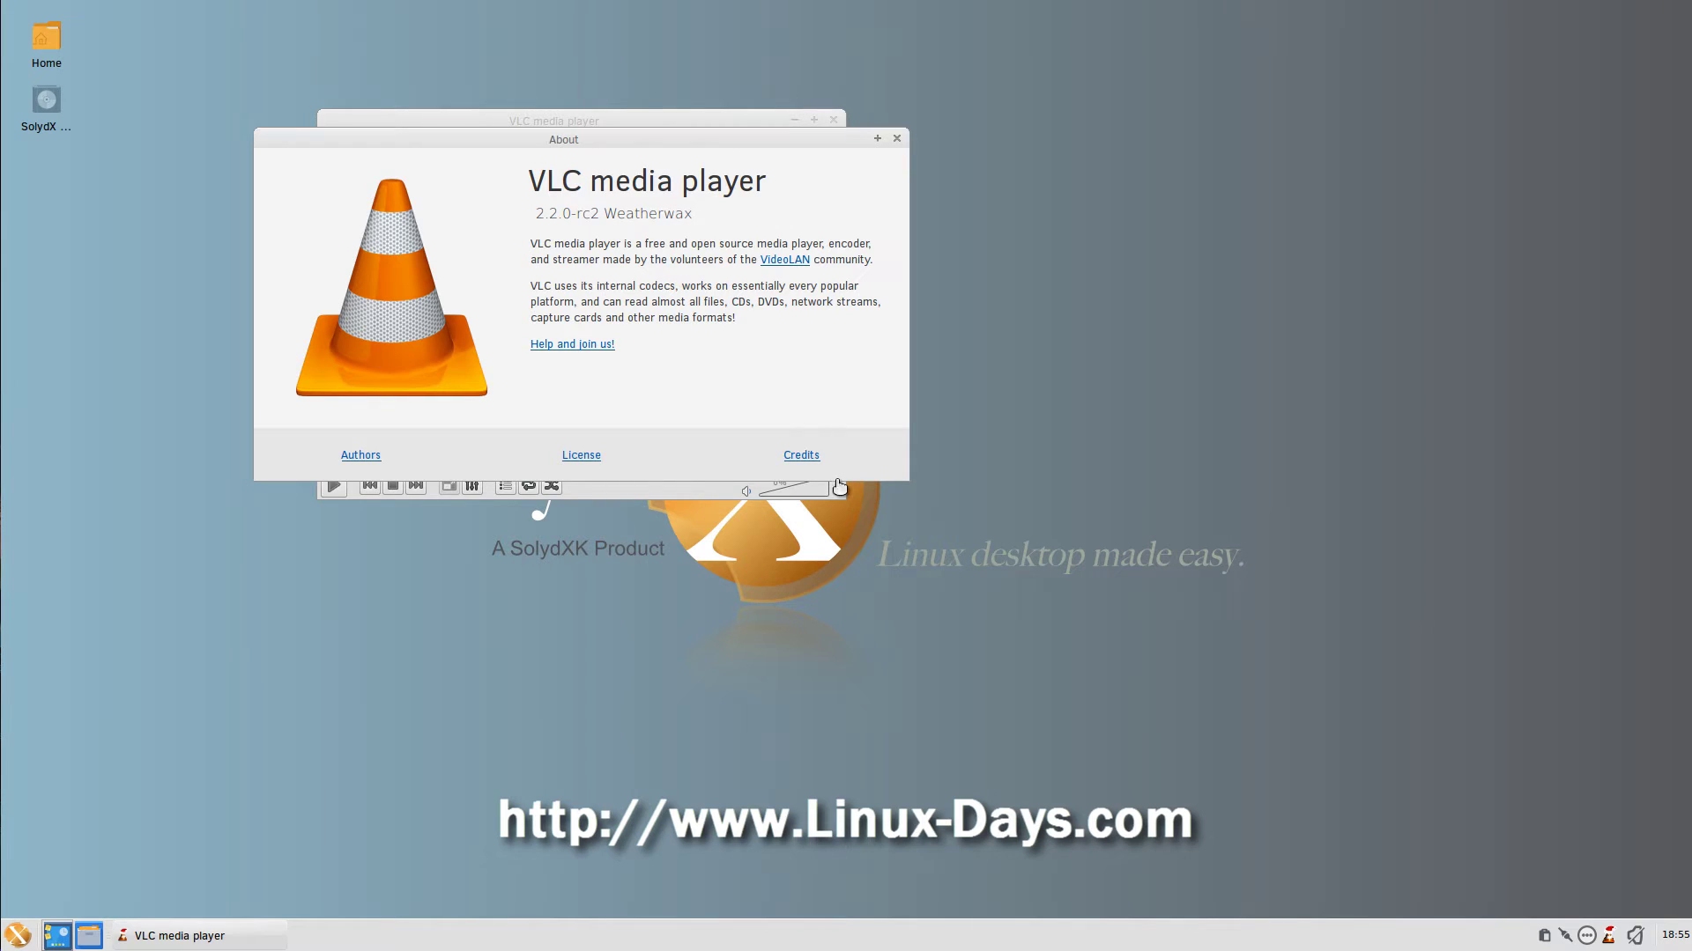
left_click(897, 138)
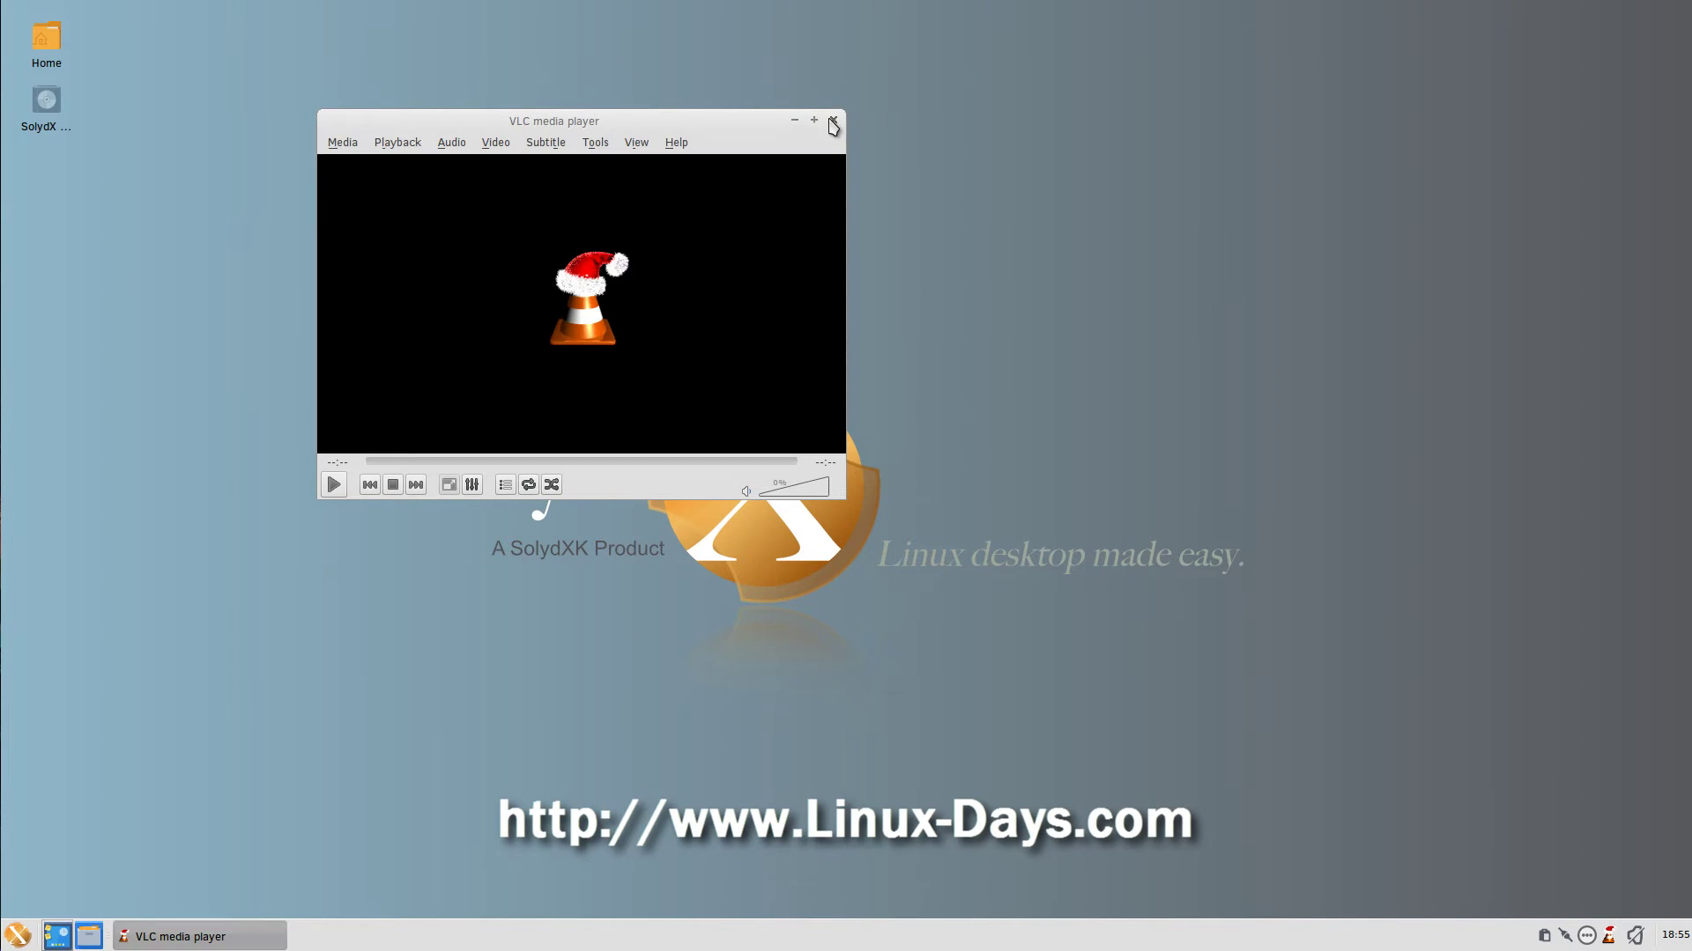
left_click(833, 120)
- Launch the Audio Mixer from the Multimedia applications category
left_click(25, 936)
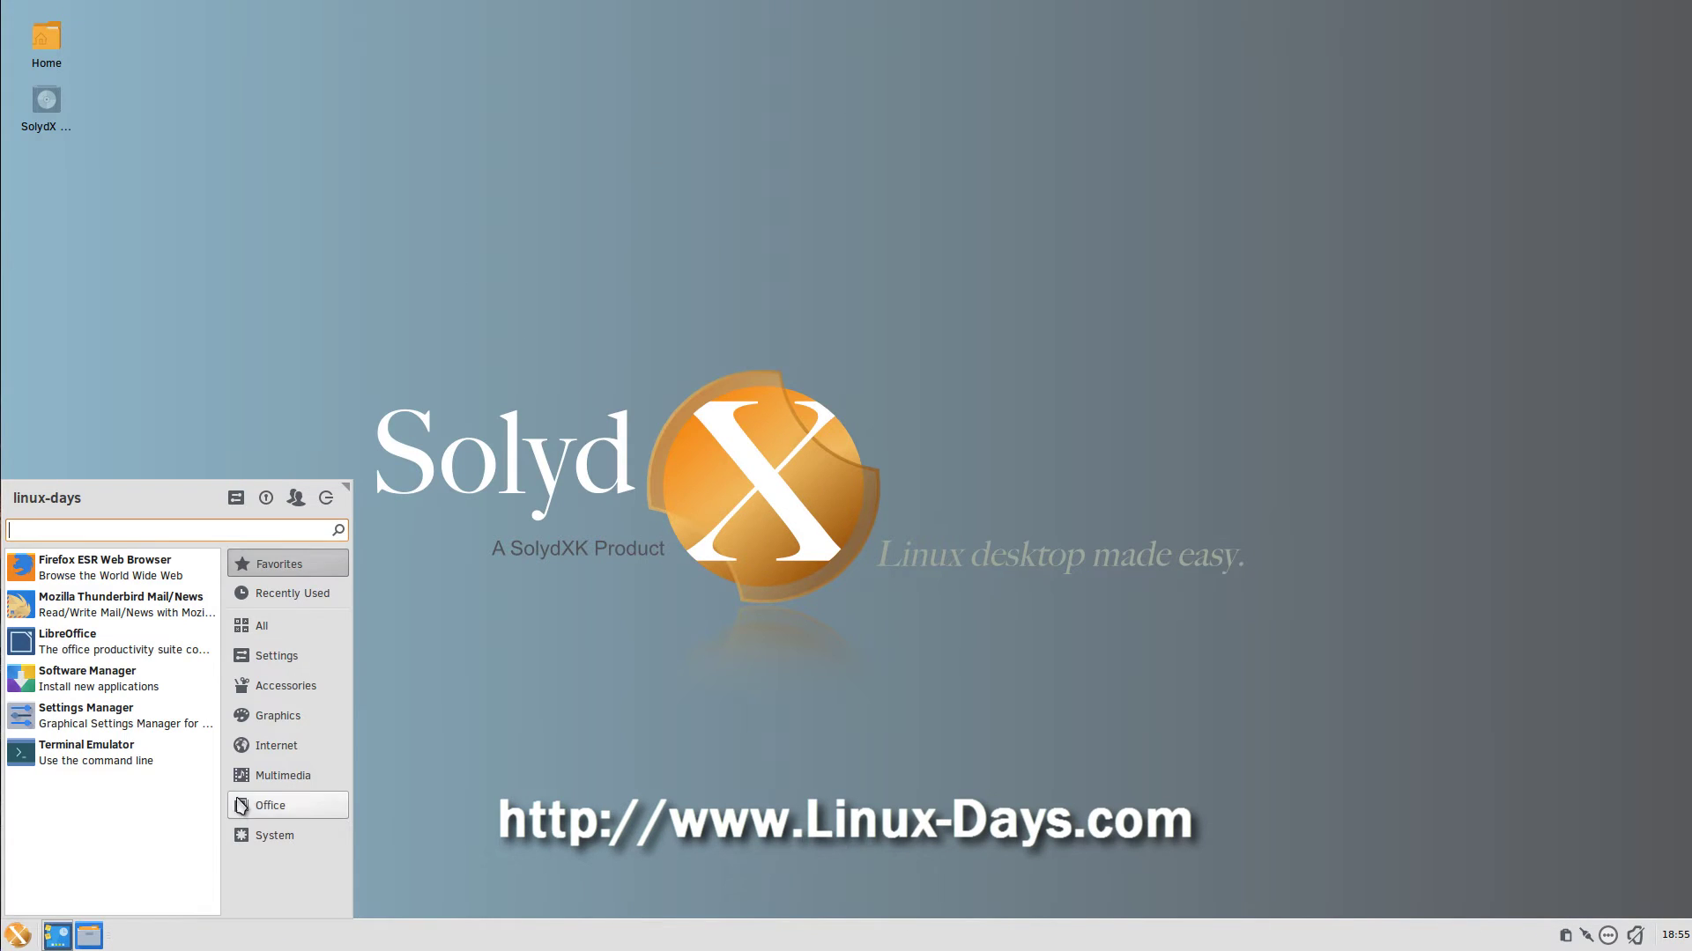
left_click(258, 775)
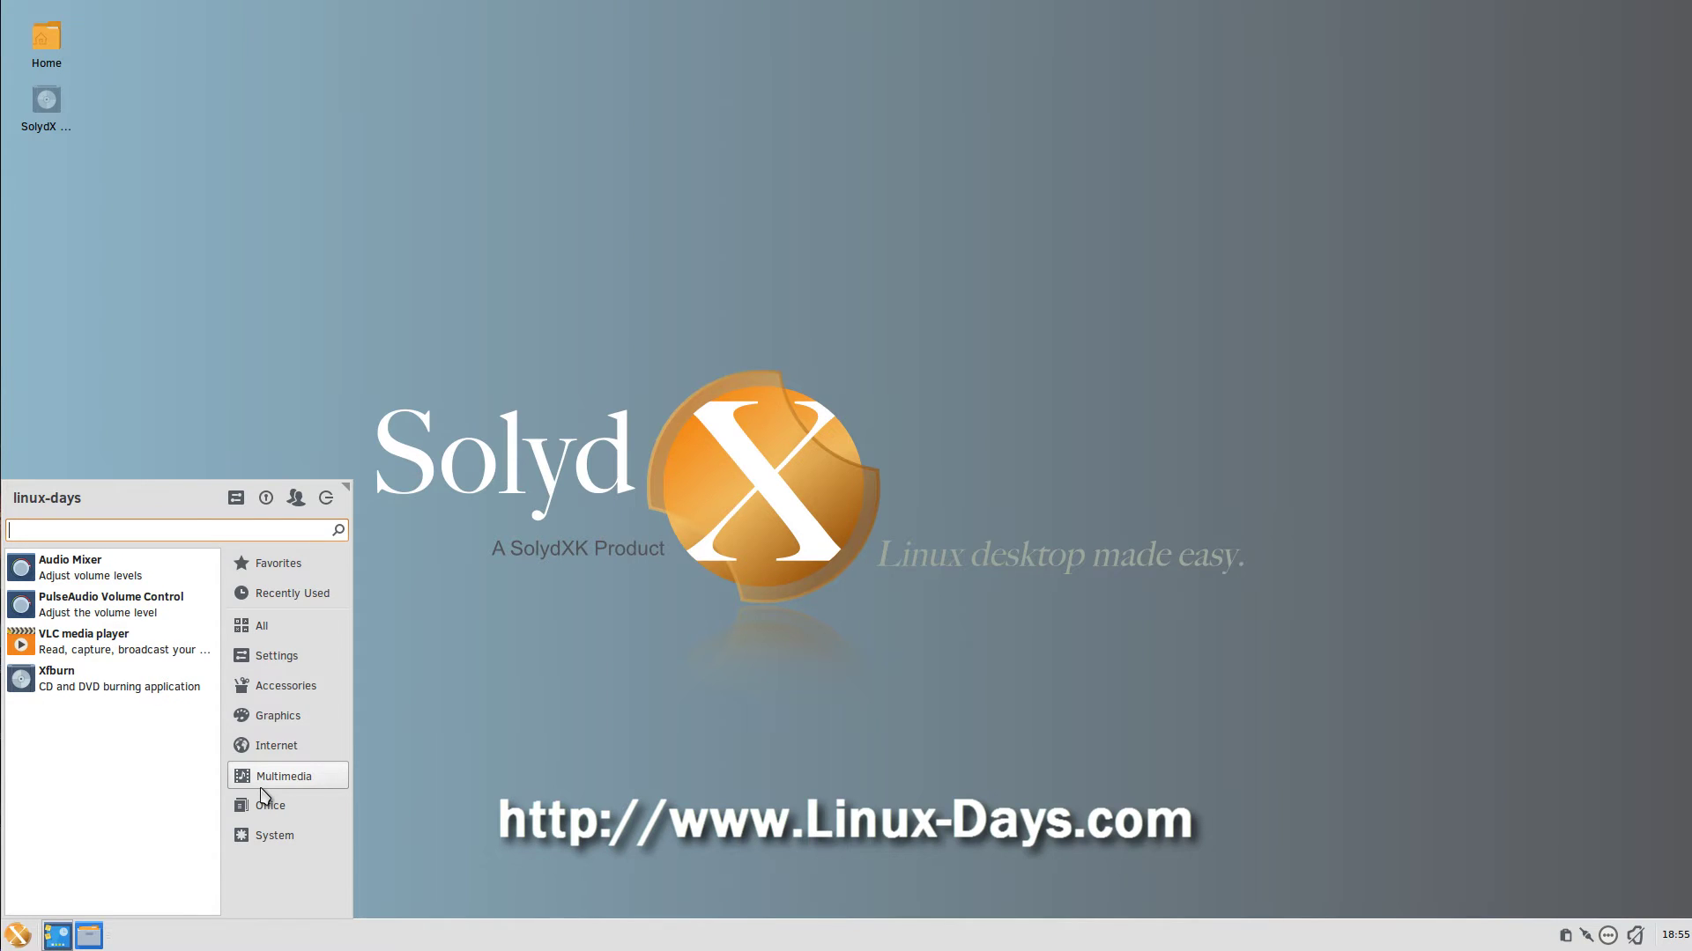
left_click(77, 570)
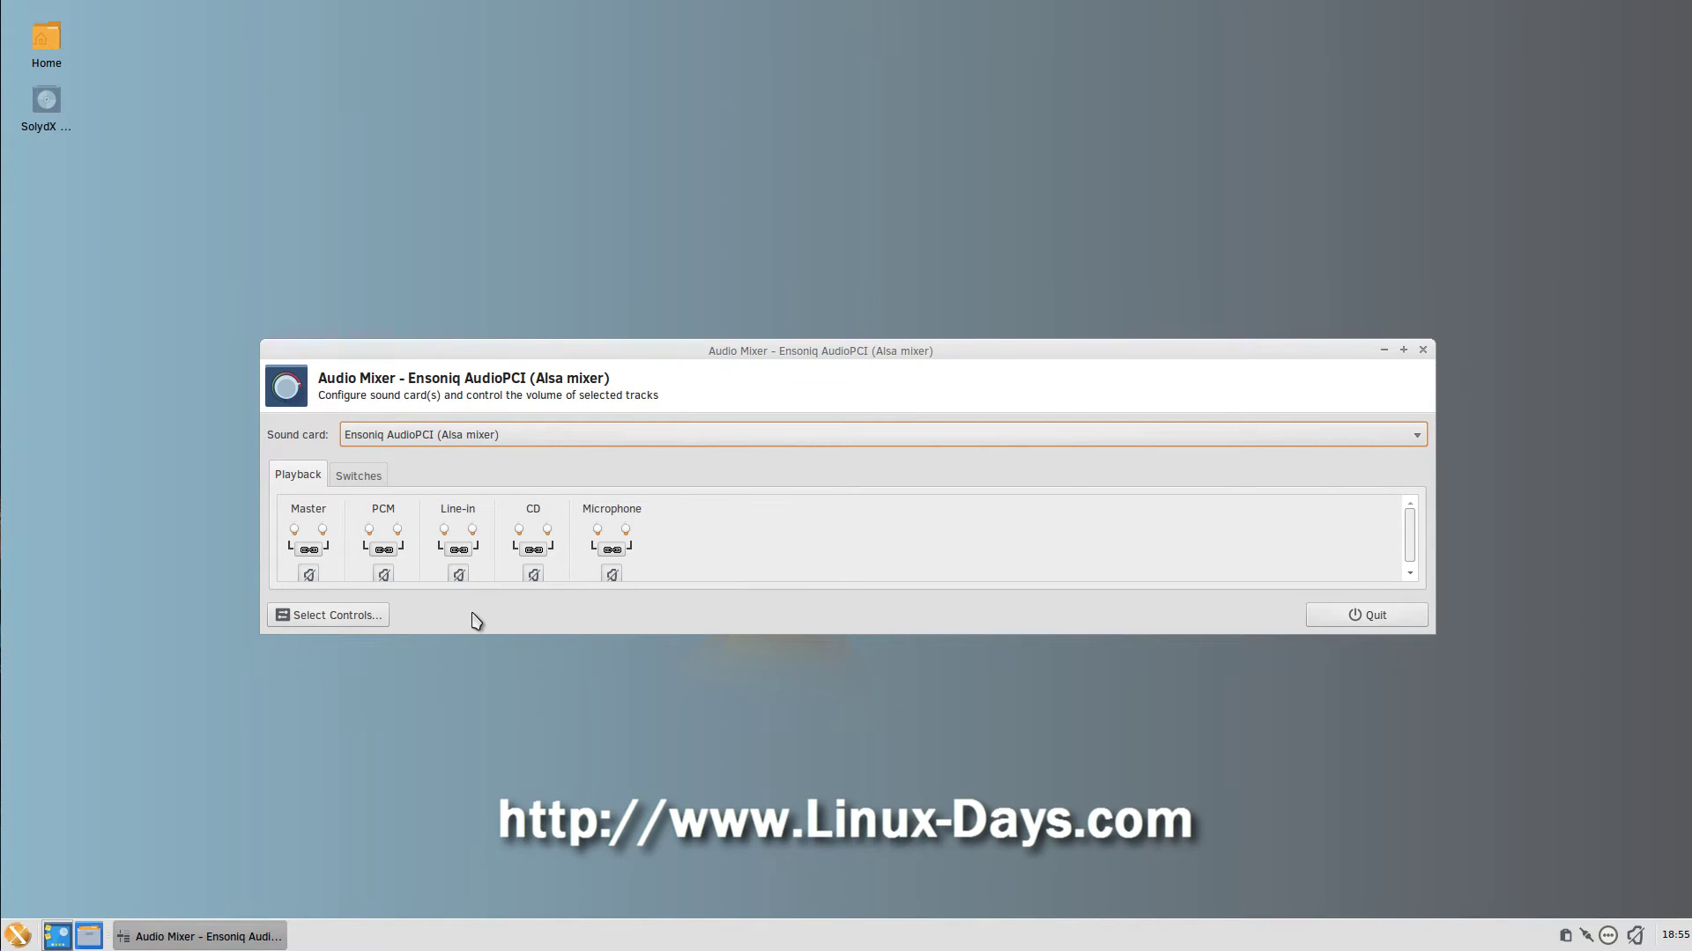
- Inspect the Audio Mixer's switches and its list of selectable controls, and close the mixer
left_click(360, 477)
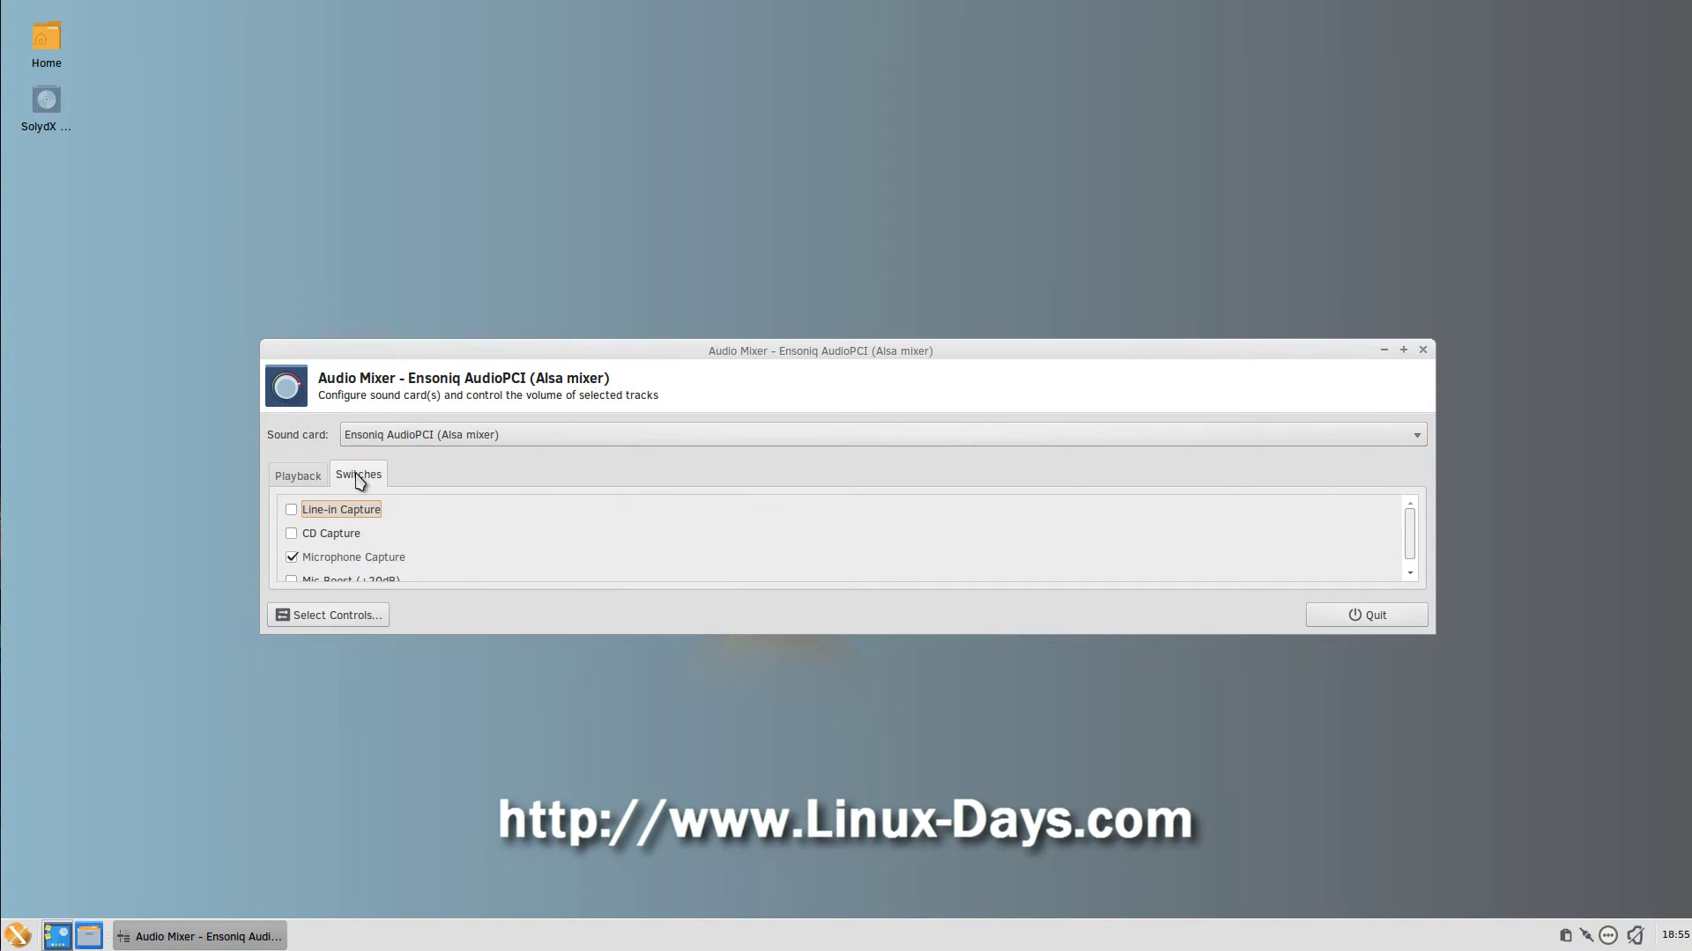
left_click(306, 479)
left_click(327, 617)
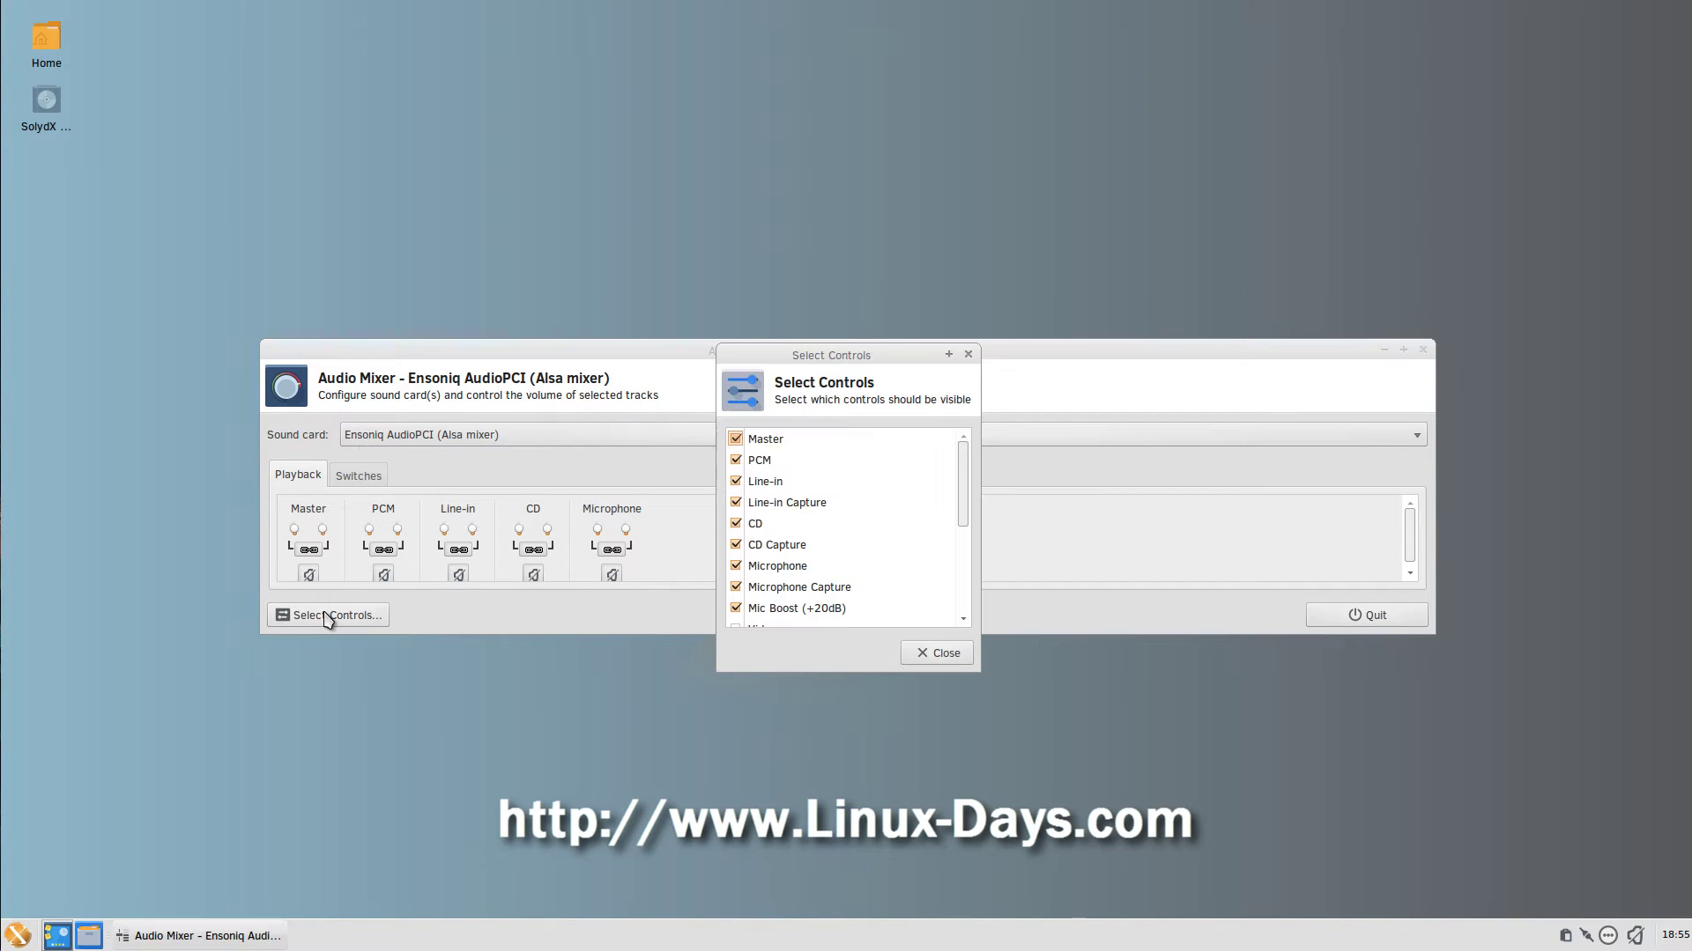
mouse_move(965, 462)
left_mouse_down()
mouse_move(952, 604)
mouse_move(969, 462)
left_mouse_up()
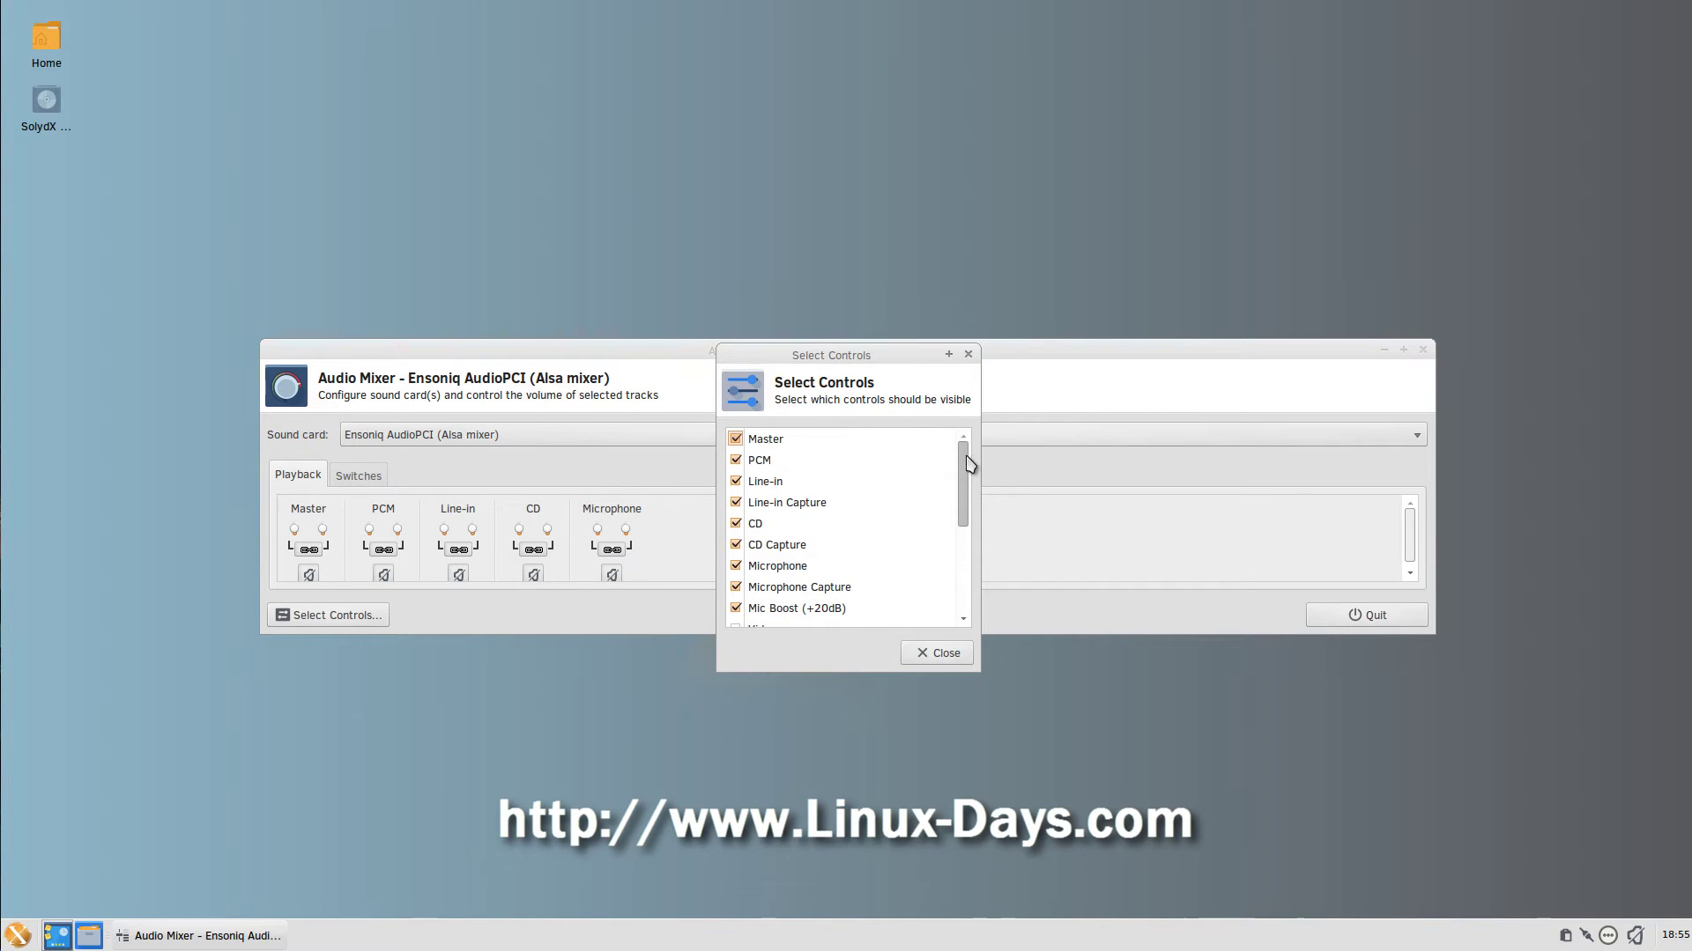
left_click(936, 654)
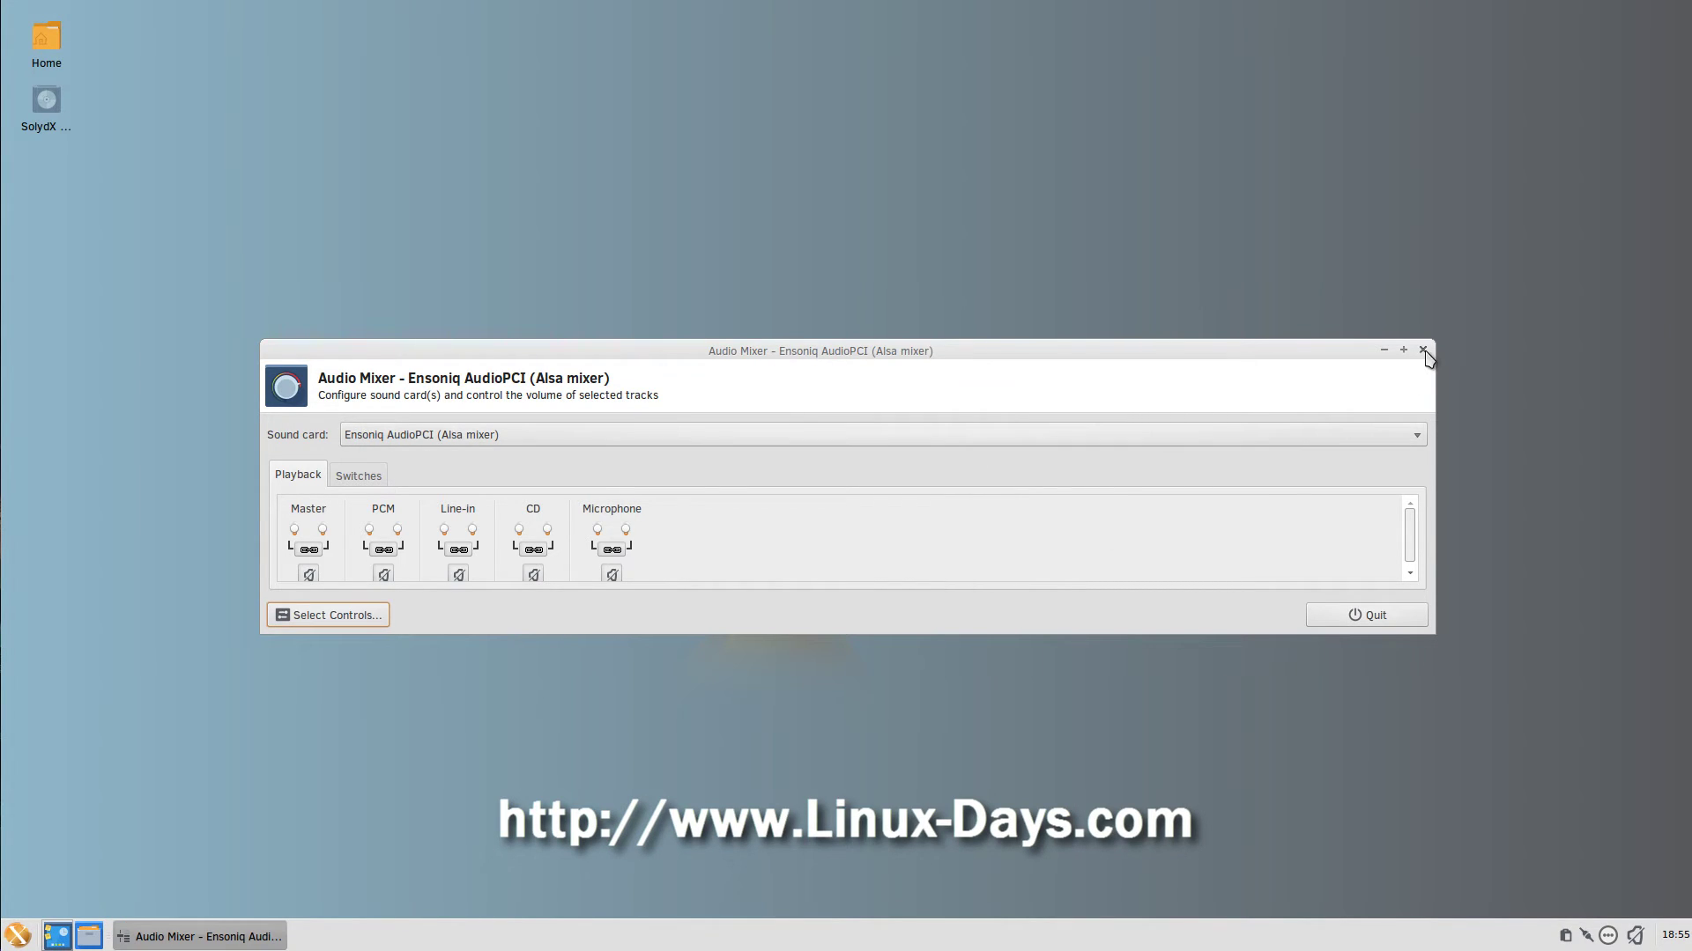
left_click(1422, 350)
- Look over the Office applications category and launch LibreOffice Writer from it
left_click(18, 936)
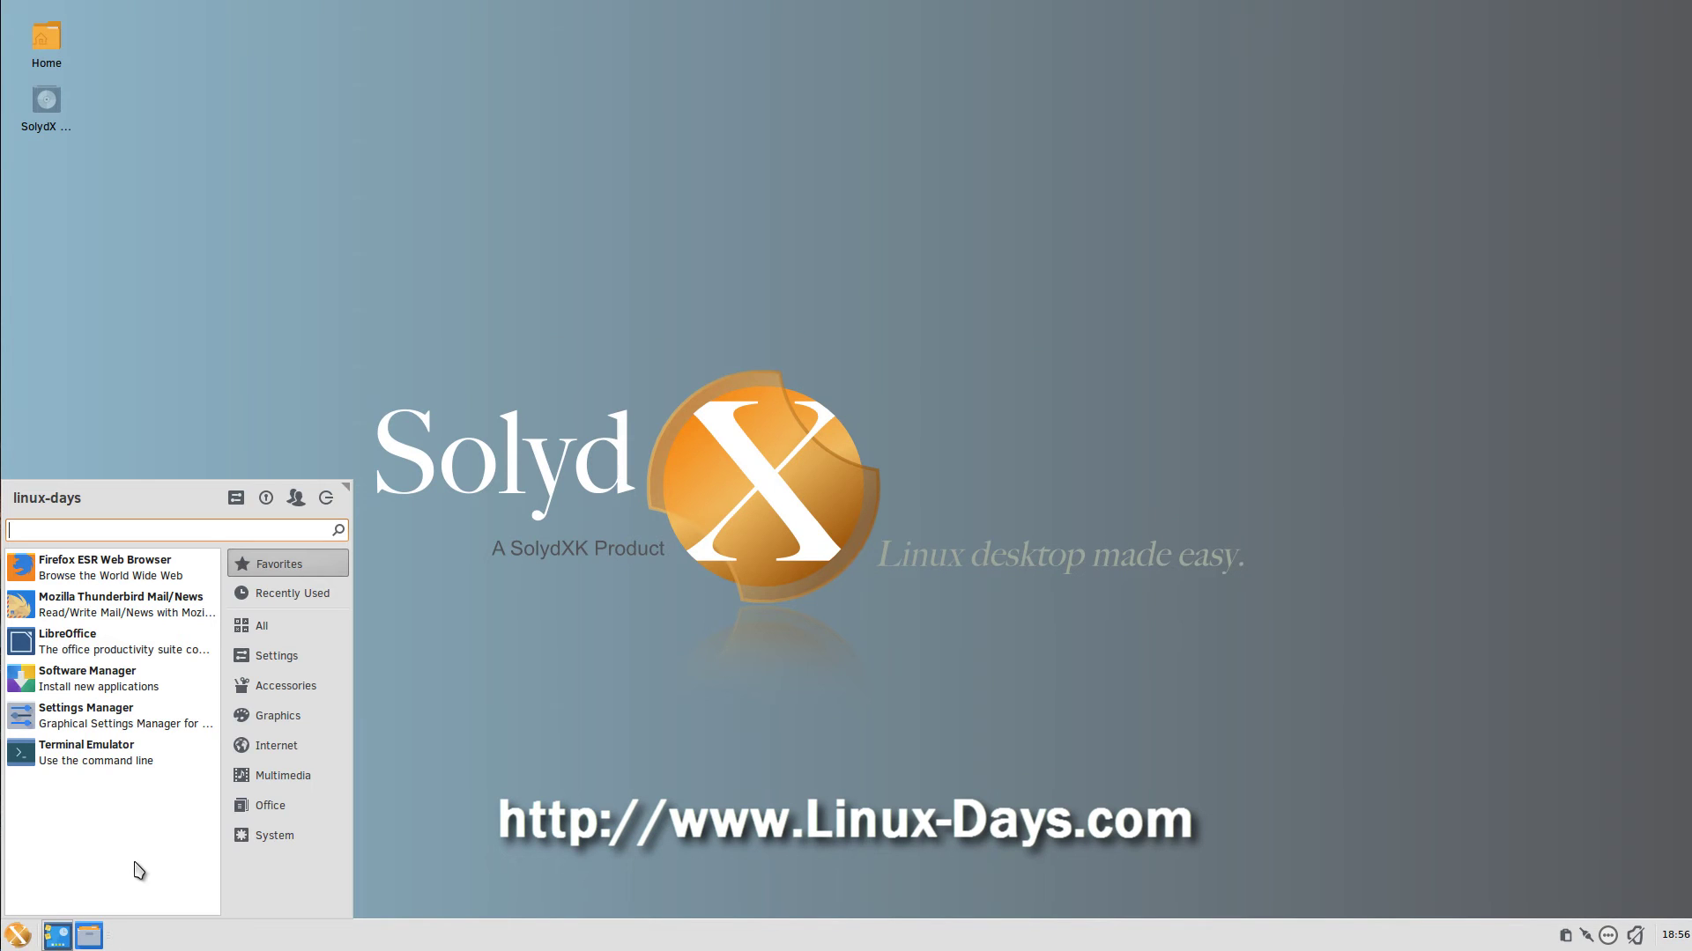
left_click(251, 777)
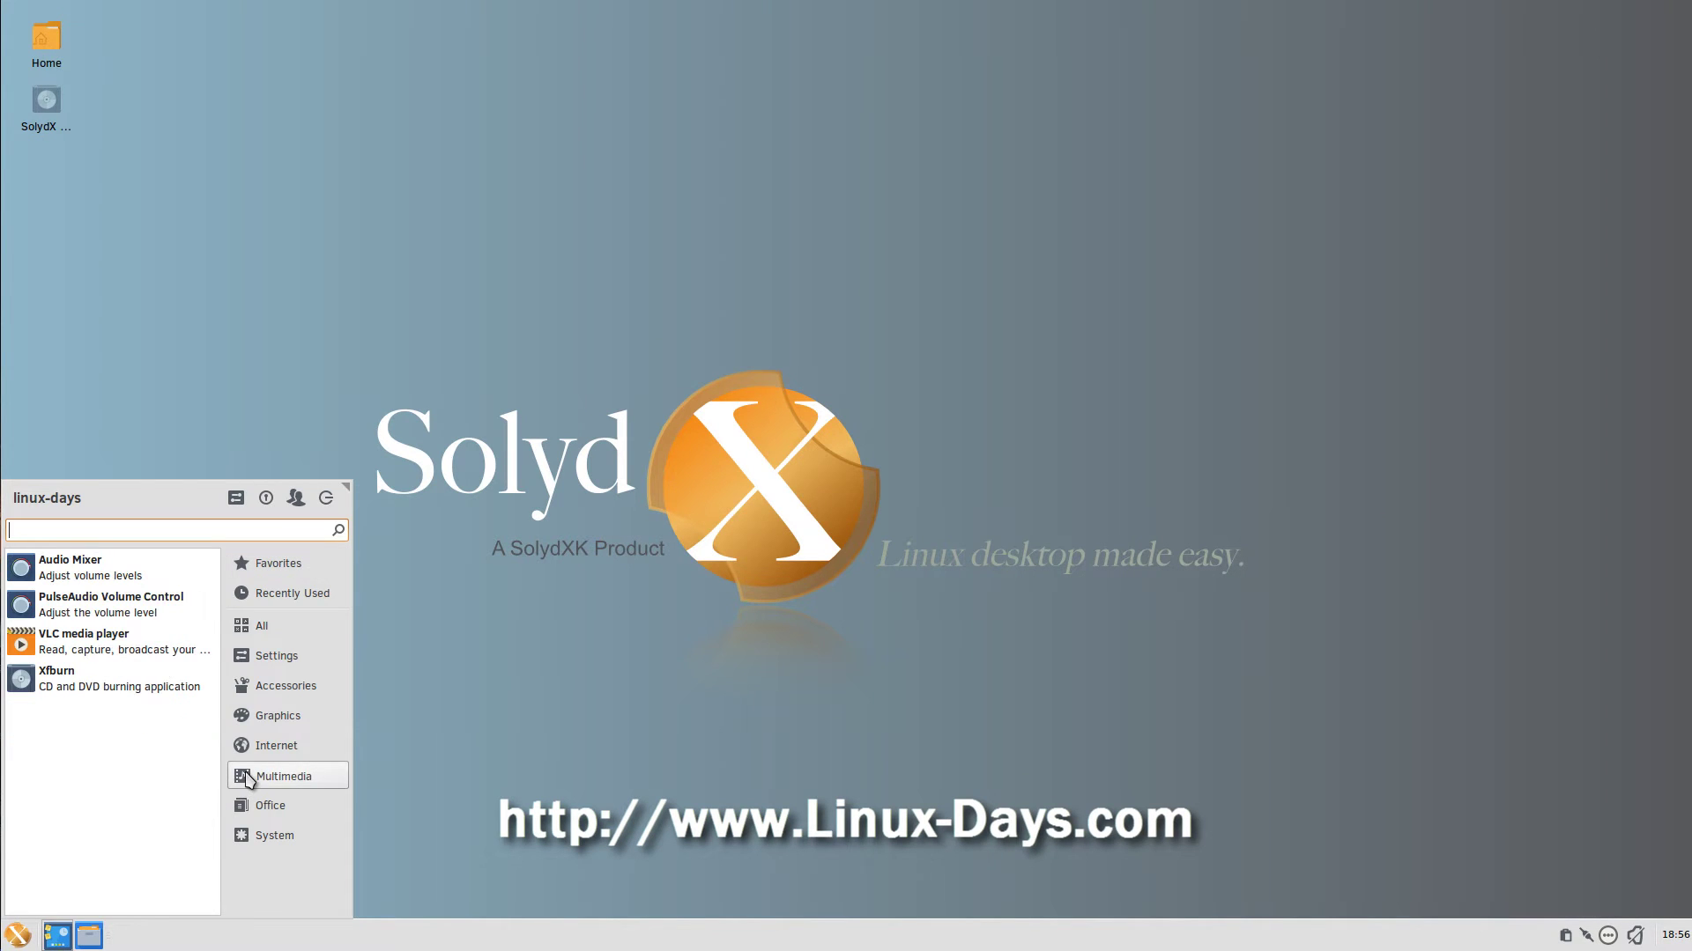
left_click(286, 807)
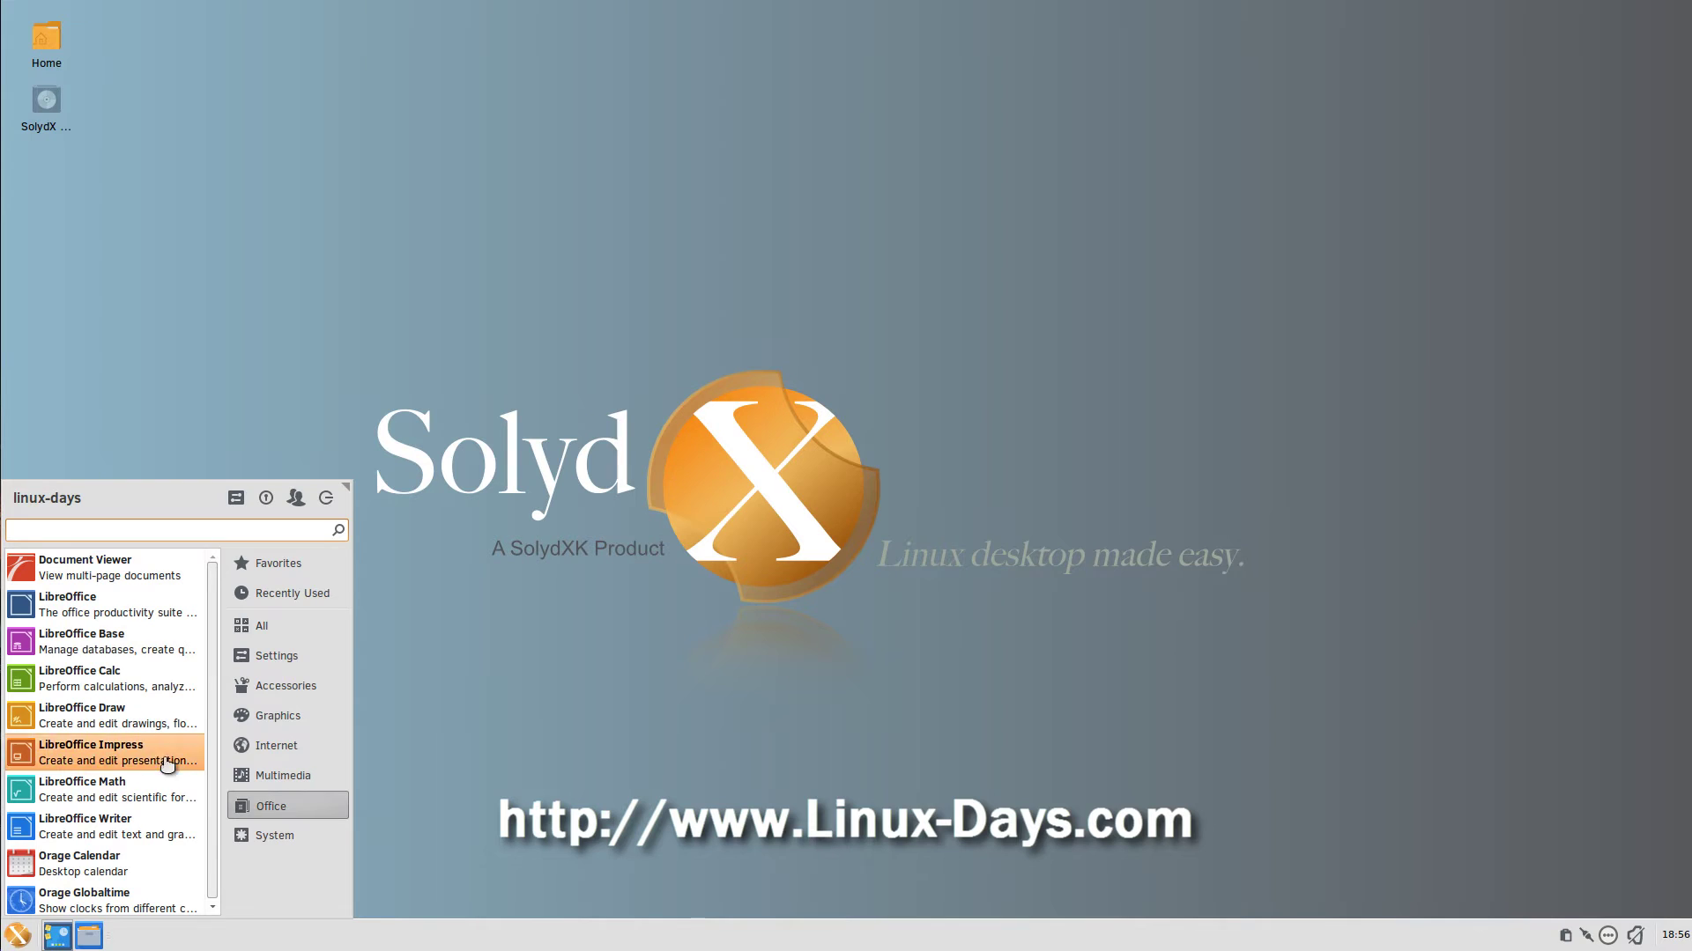
scroll(212, 635, "down", 1)
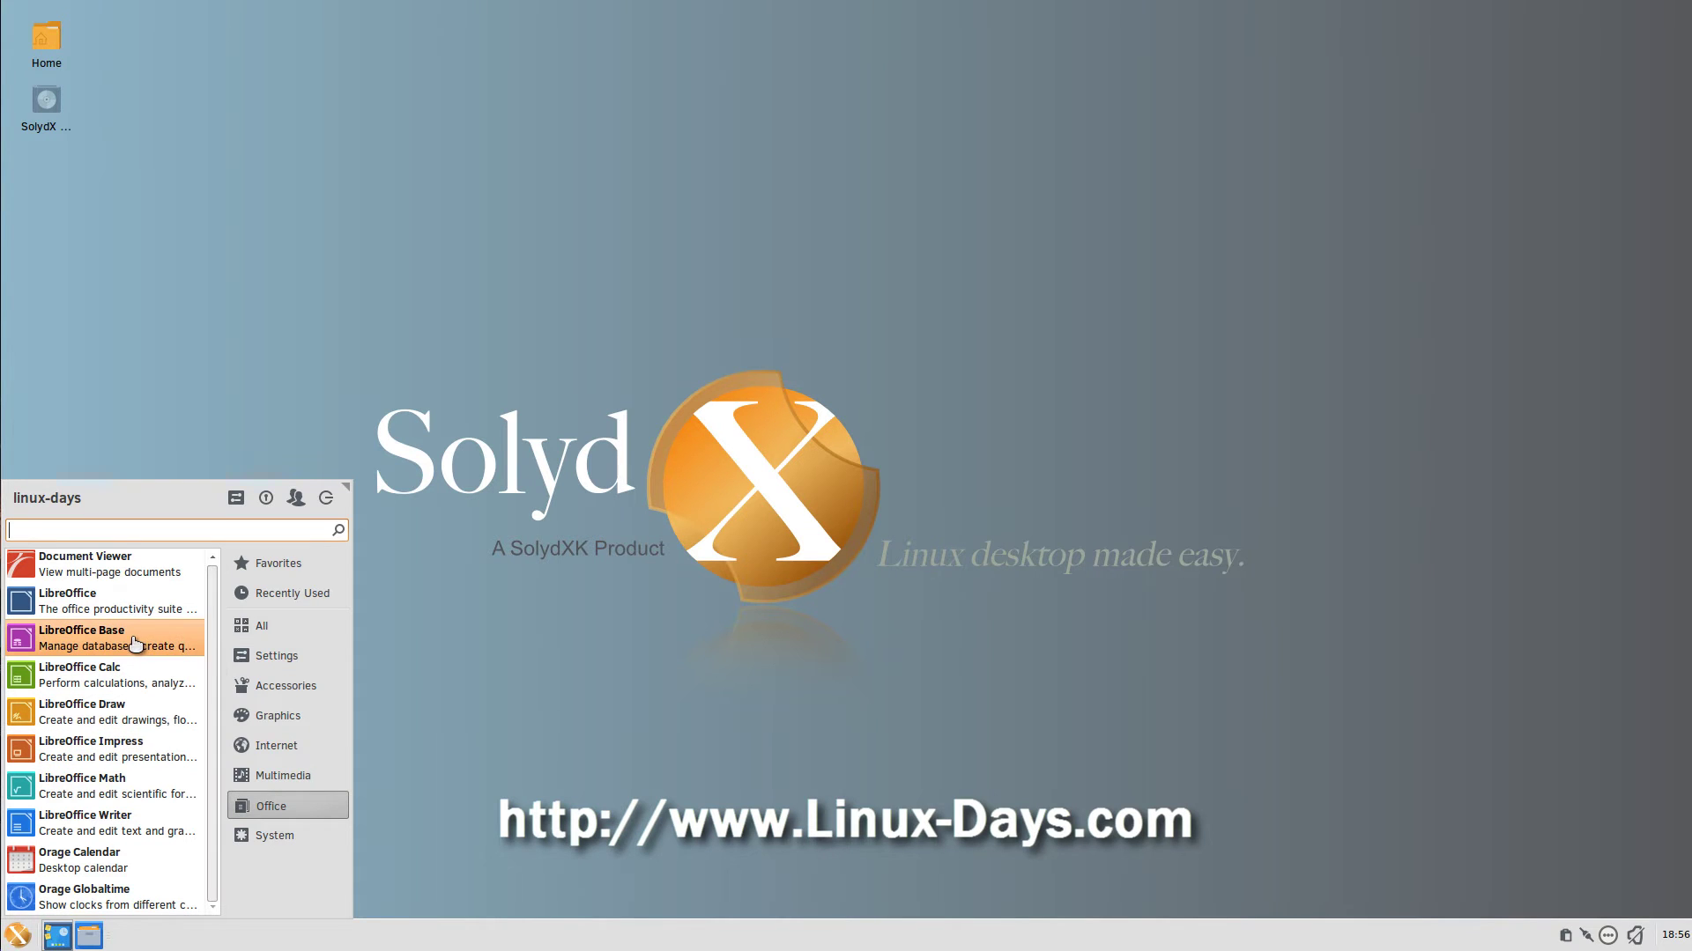
left_click(125, 830)
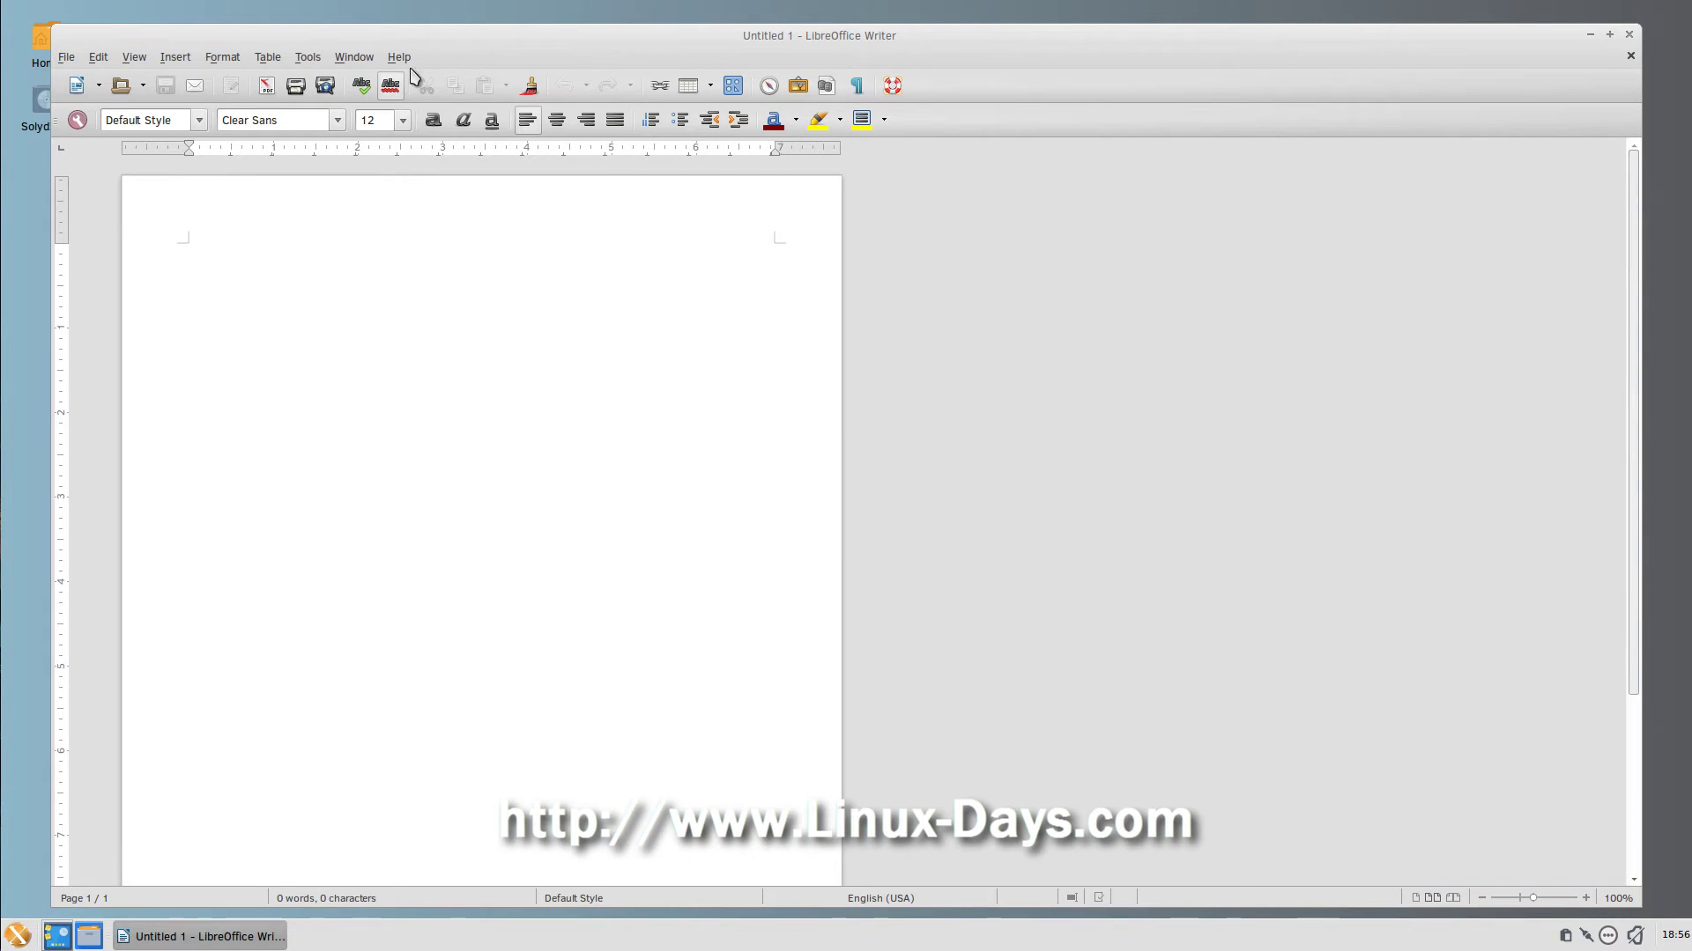
- View the About LibreOffice version information from Writer, and exit LibreOffice
left_click(397, 56)
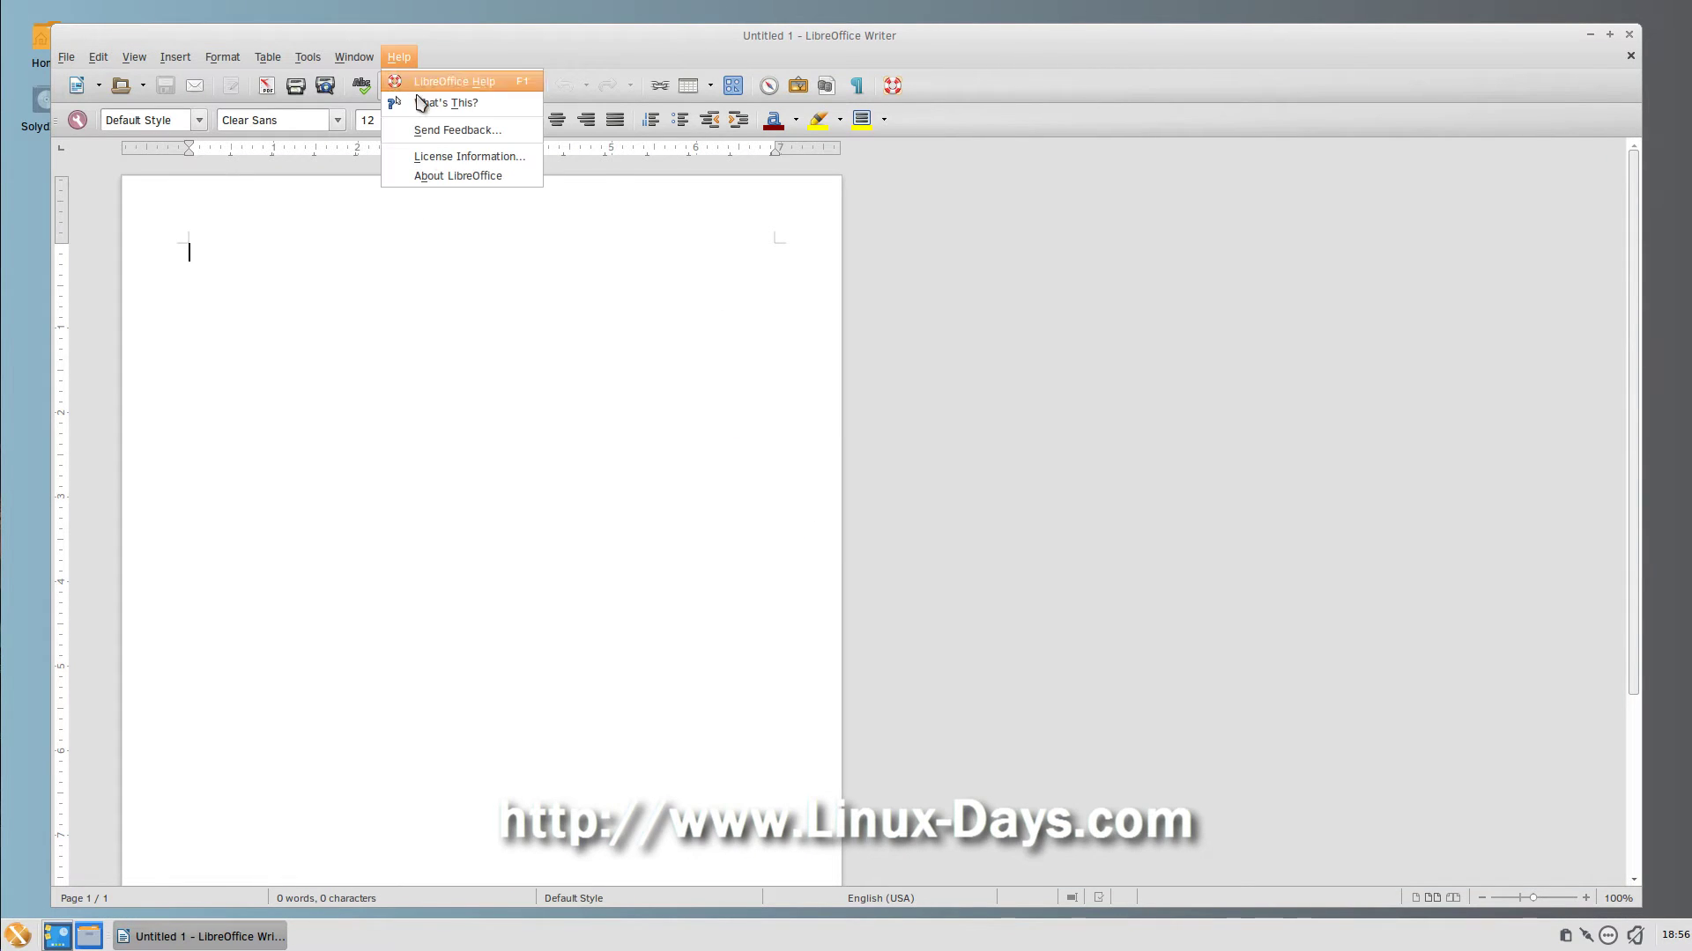
left_click(443, 181)
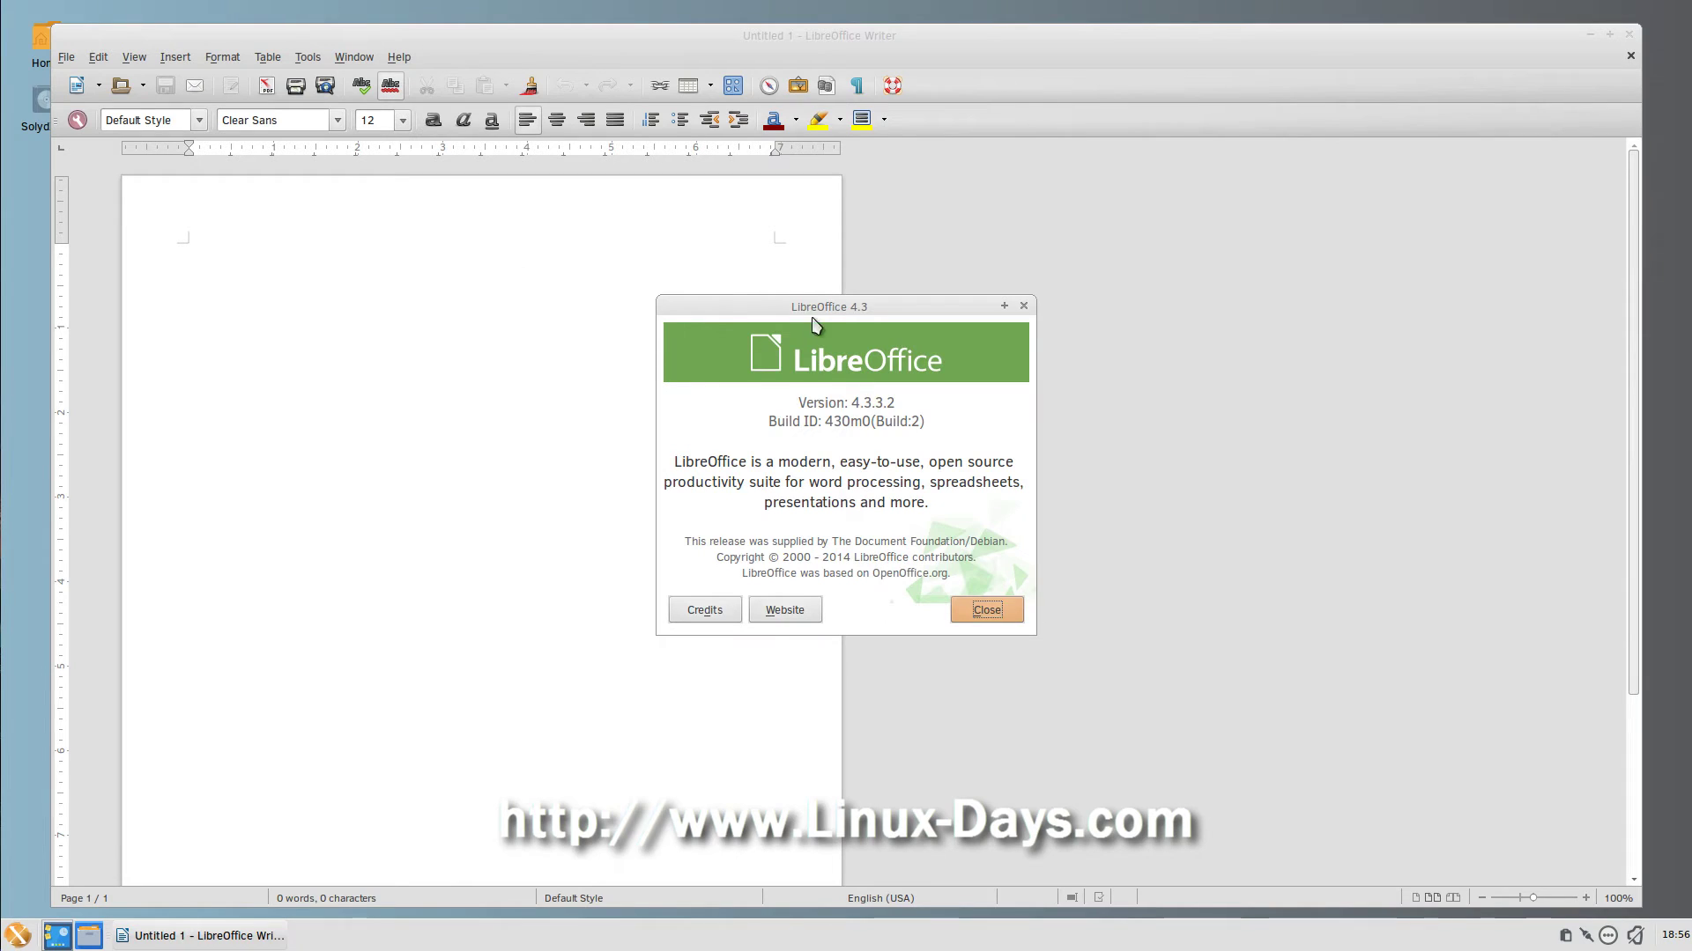
left_click_drag(817, 310, 666, 220)
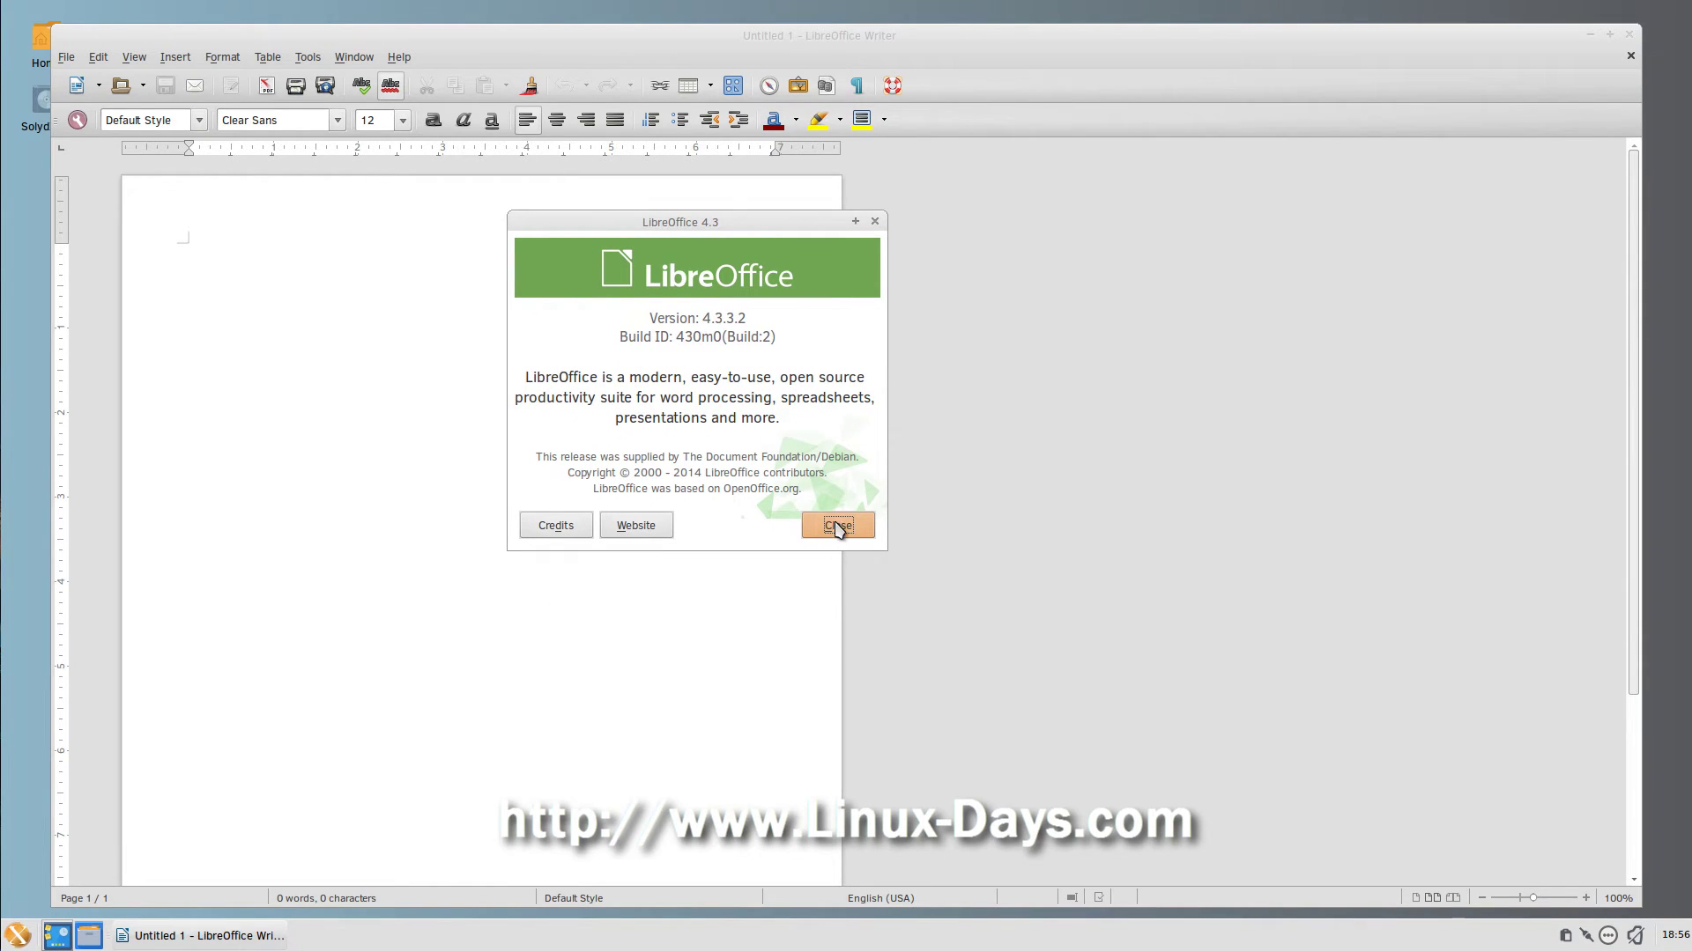
left_click(839, 528)
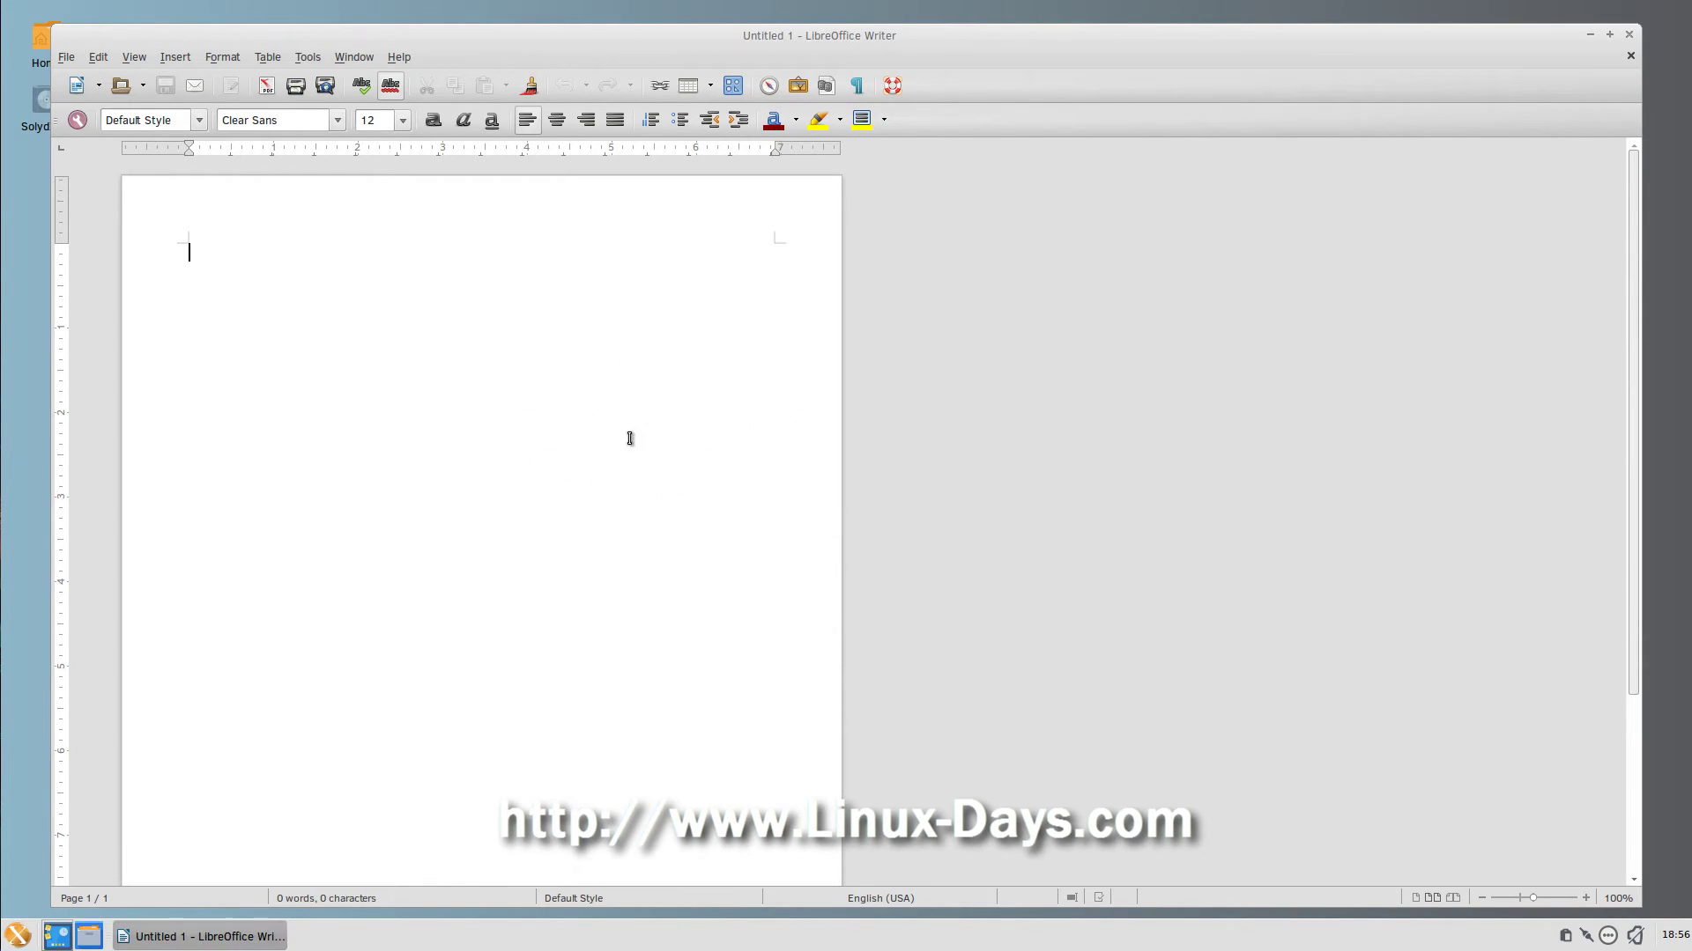
left_click(67, 58)
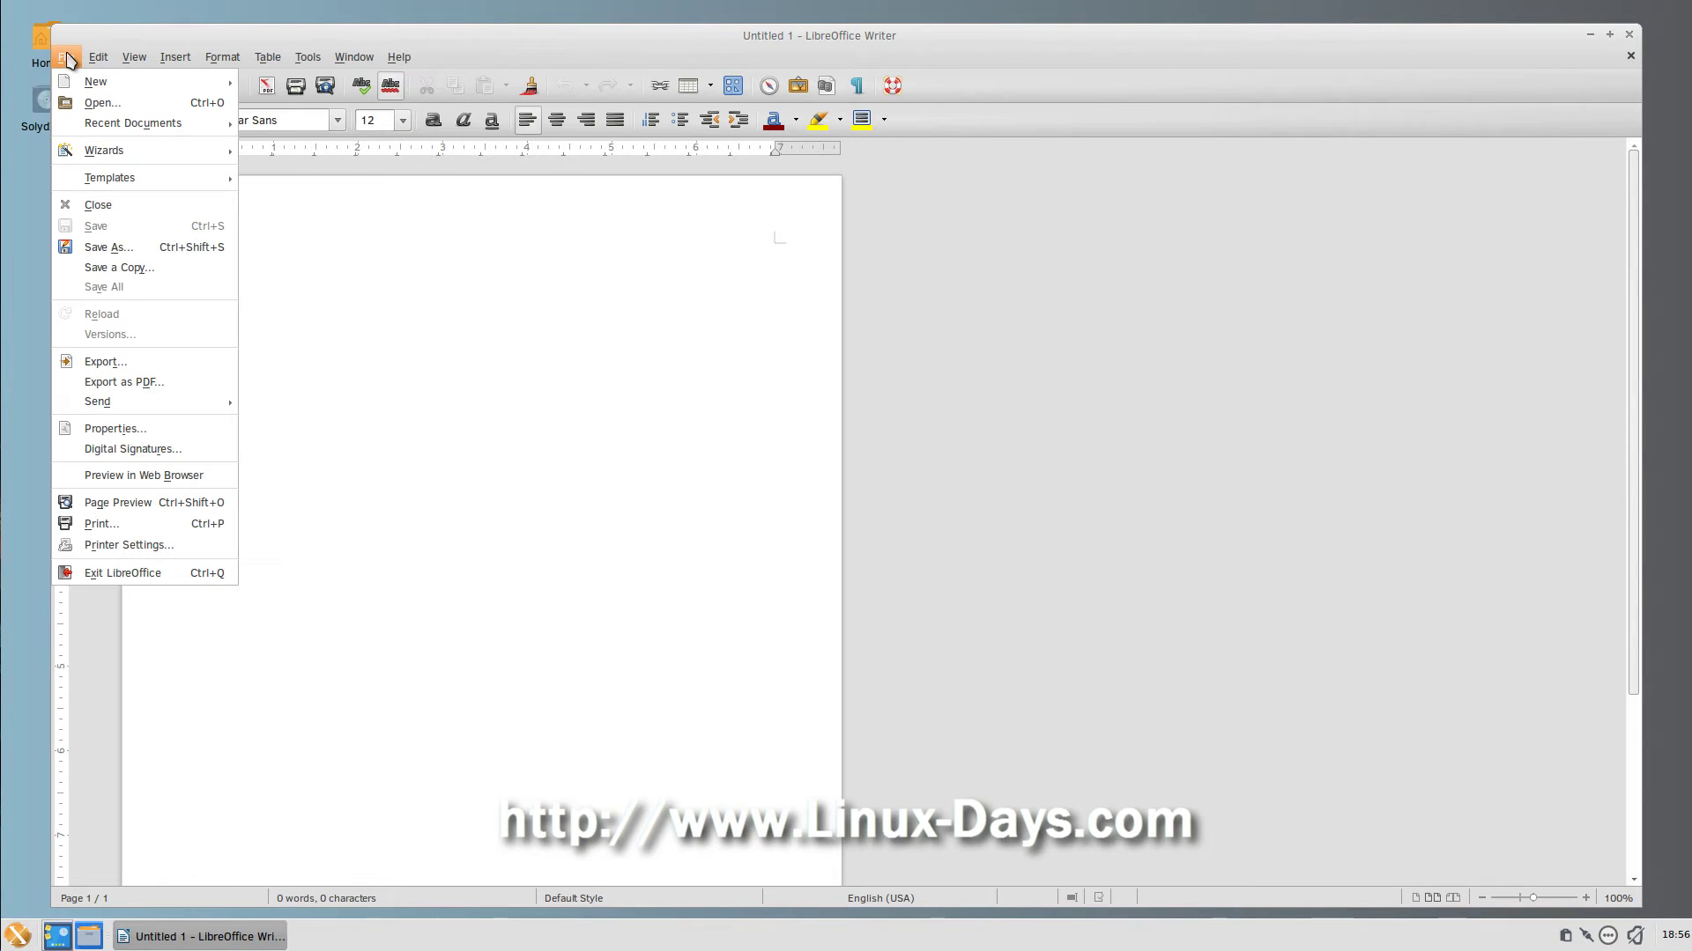
left_click(137, 574)
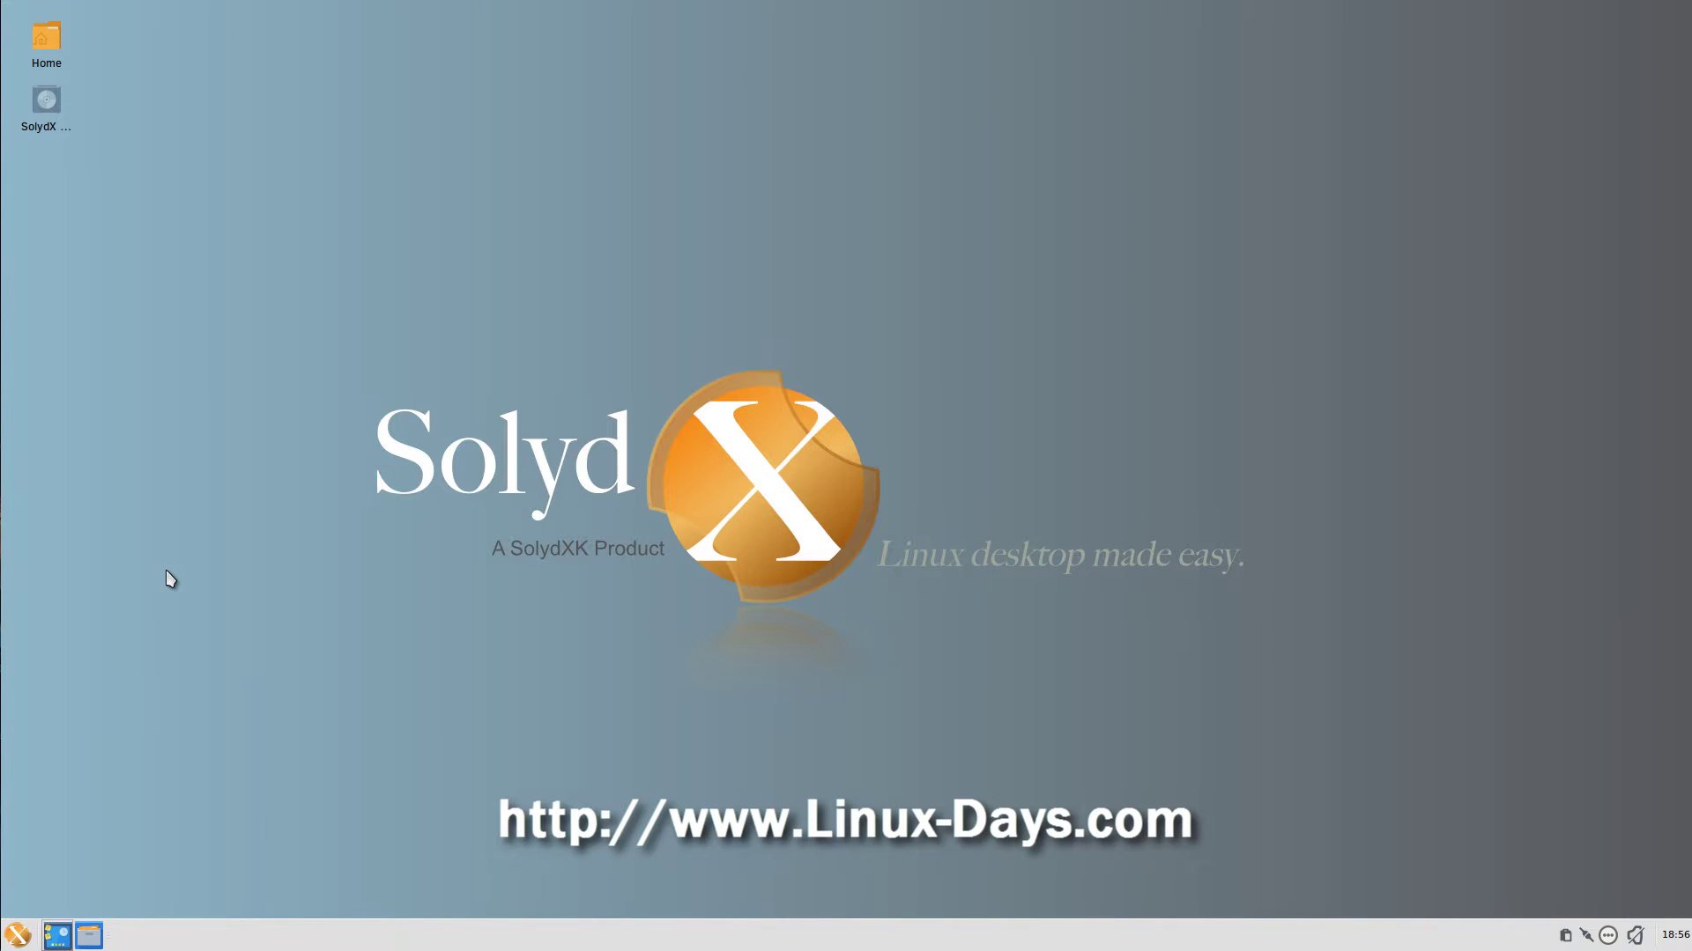
- Look over the System and Settings application categories, and launch ClamTk from the Accessories category
left_click(18, 934)
mouse_move(293, 844)
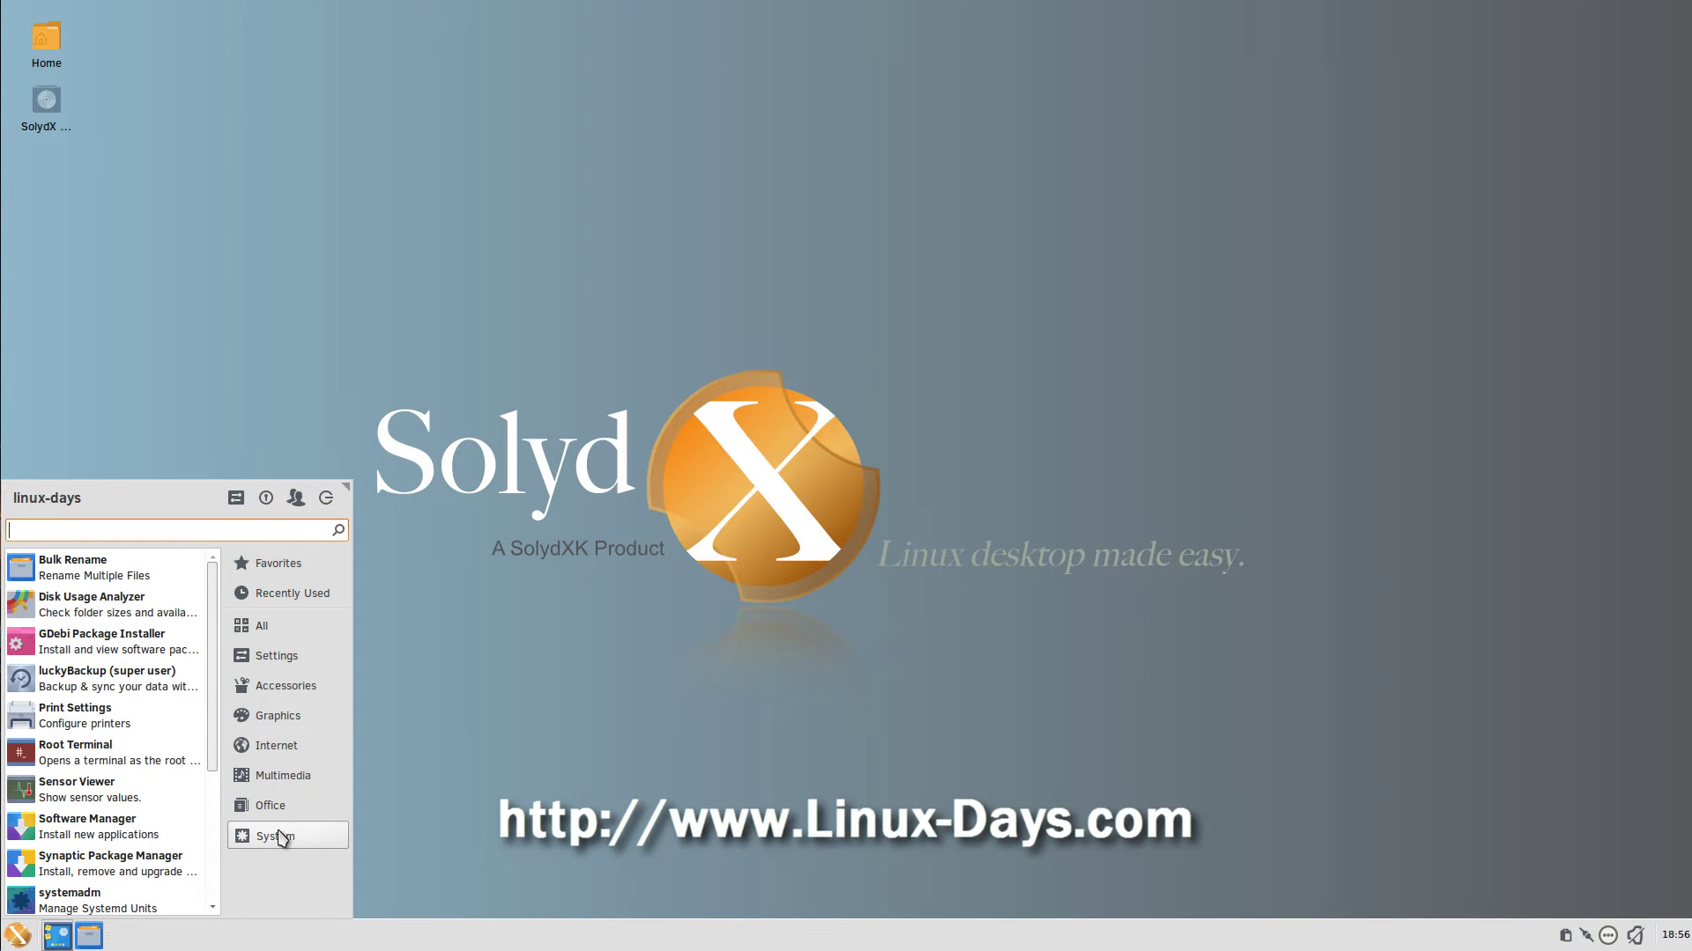
mouse_move(293, 689)
mouse_move(252, 666)
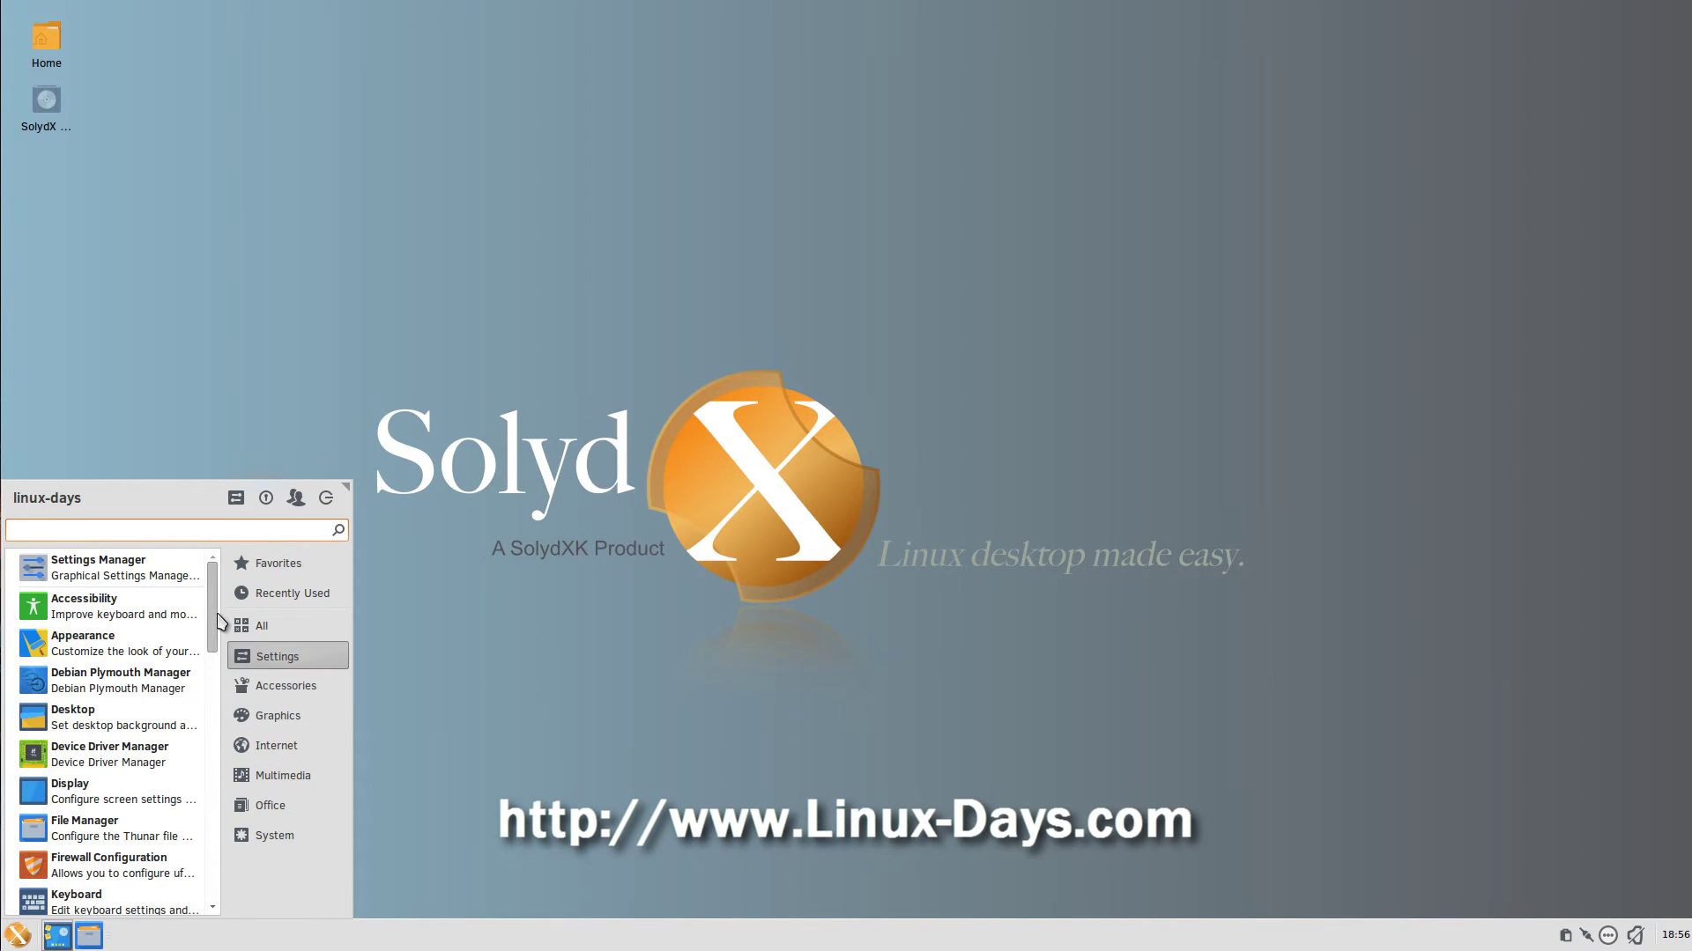
scroll(216, 608, "down", 1)
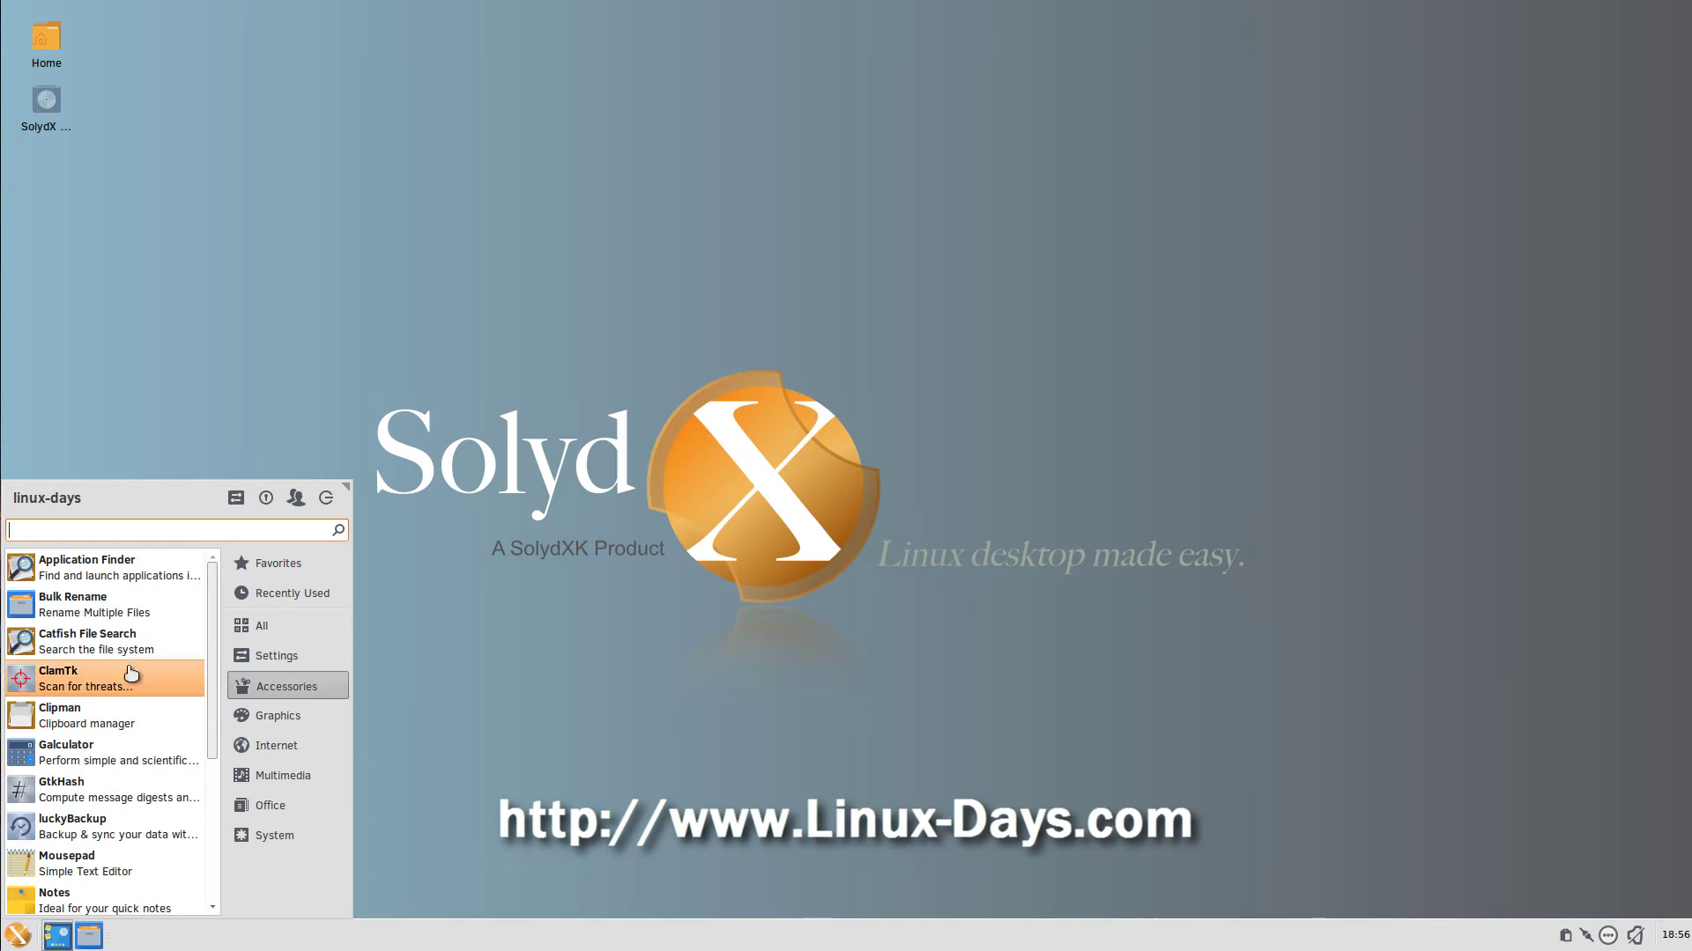
left_click(58, 680)
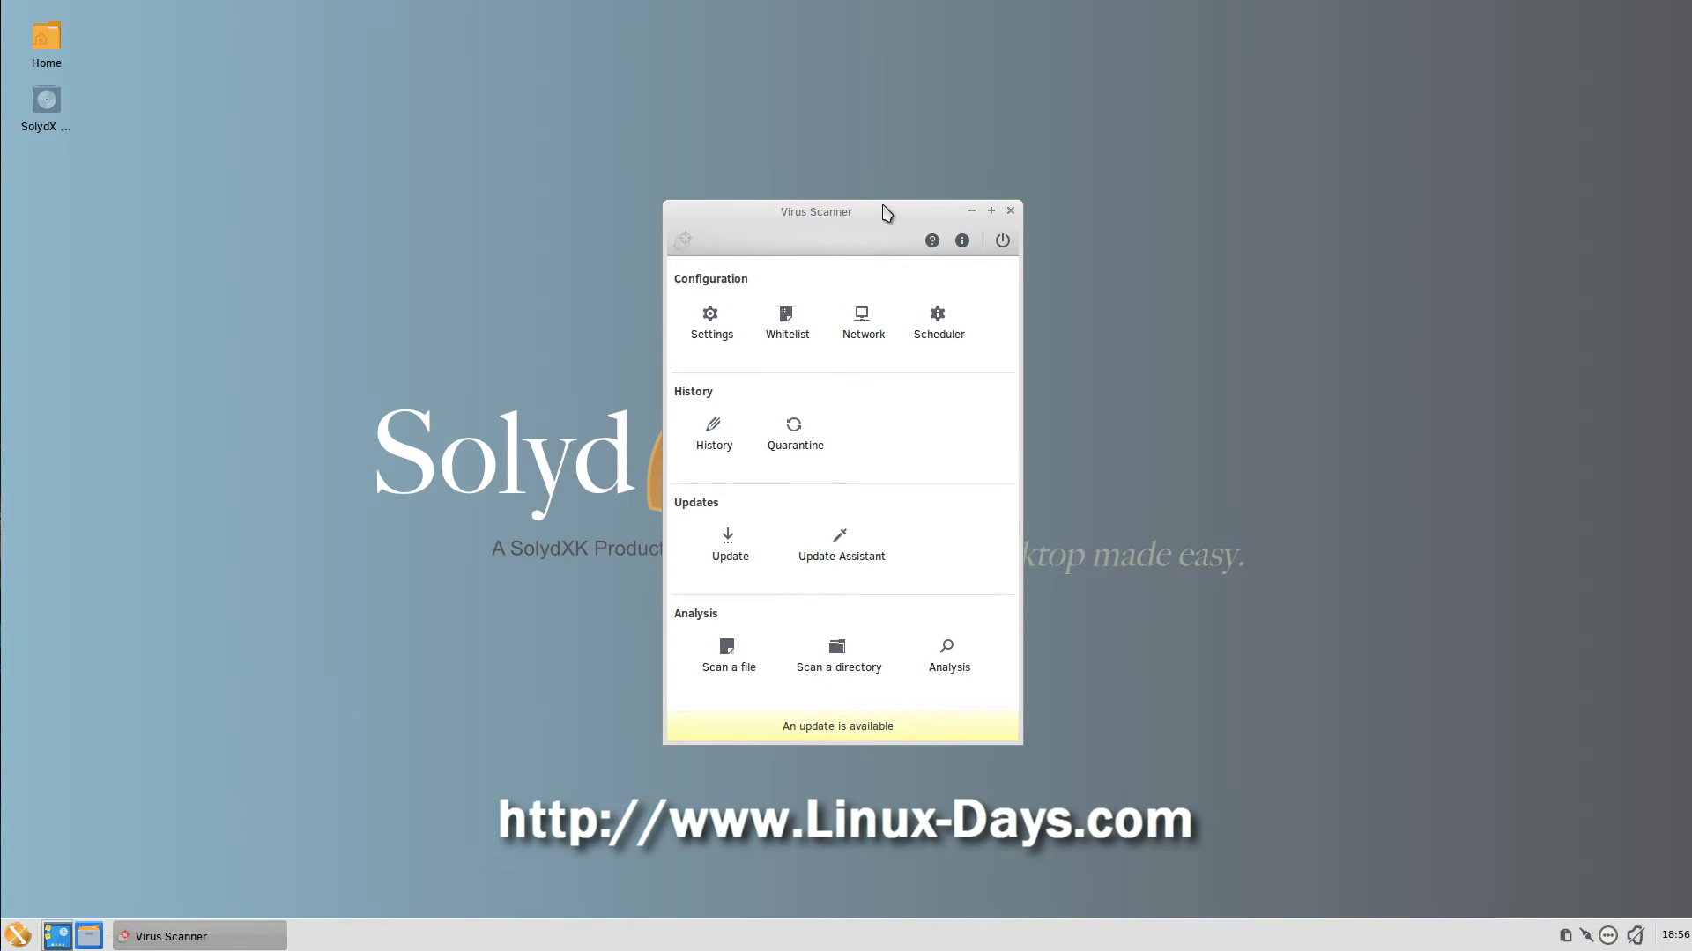
- Look over the Virus Scanner's configuration, history, update and analysis options, try Scan a file, and quit the scanner
left_click_drag(880, 204, 815, 111)
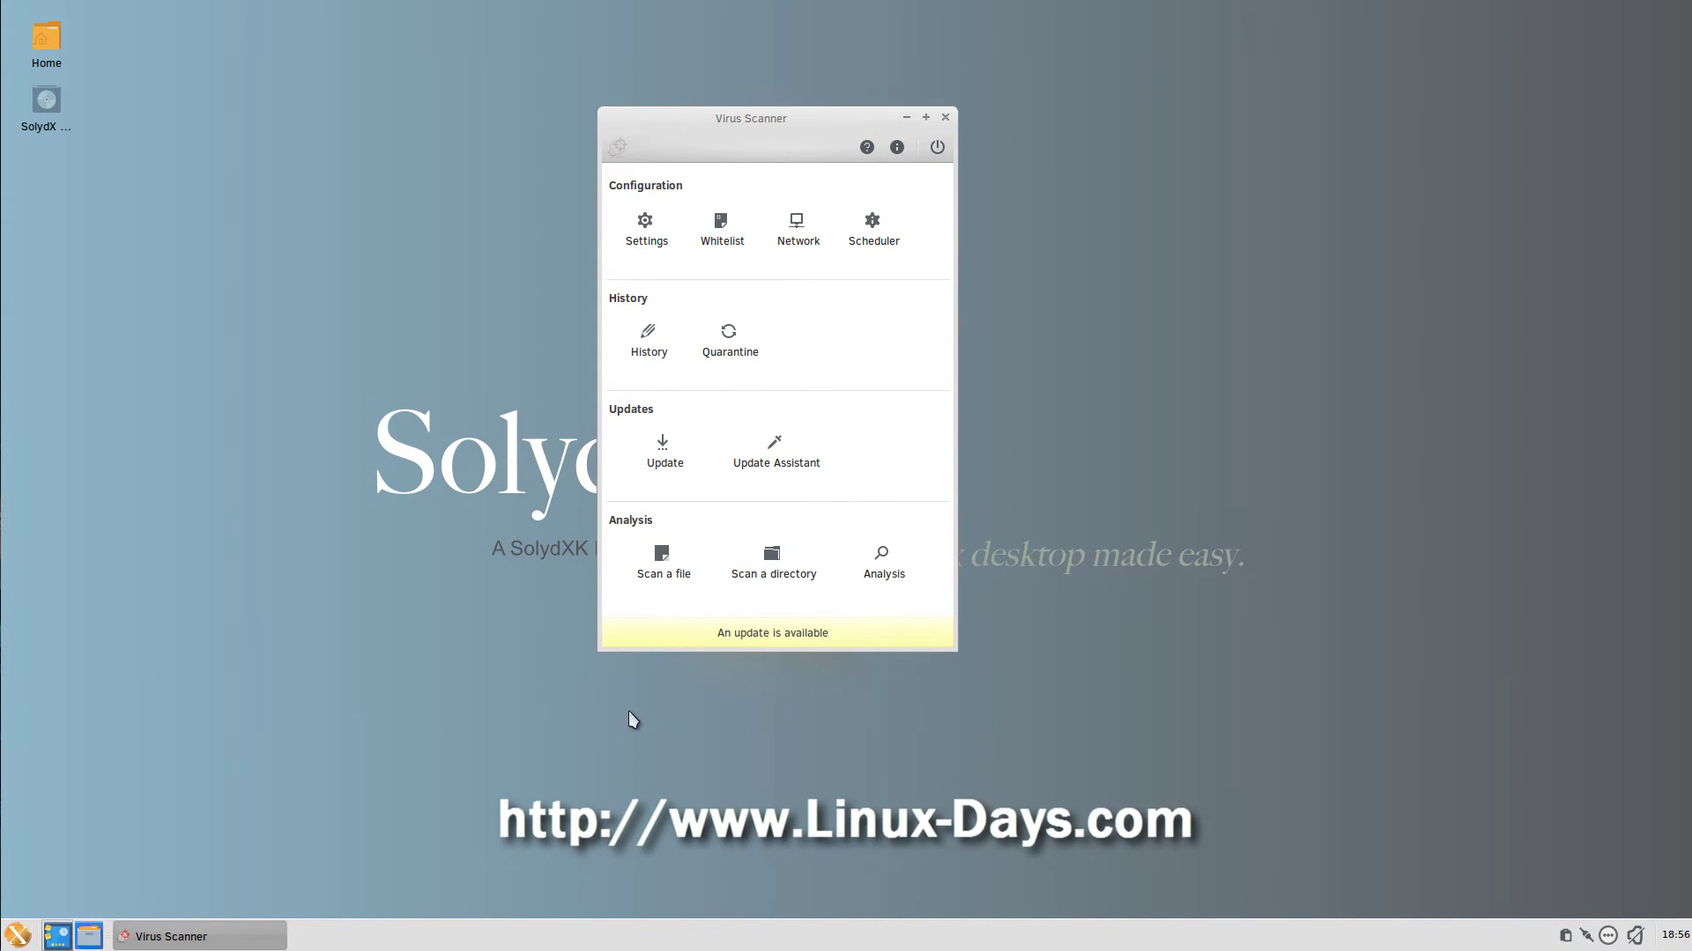
left_click(663, 556)
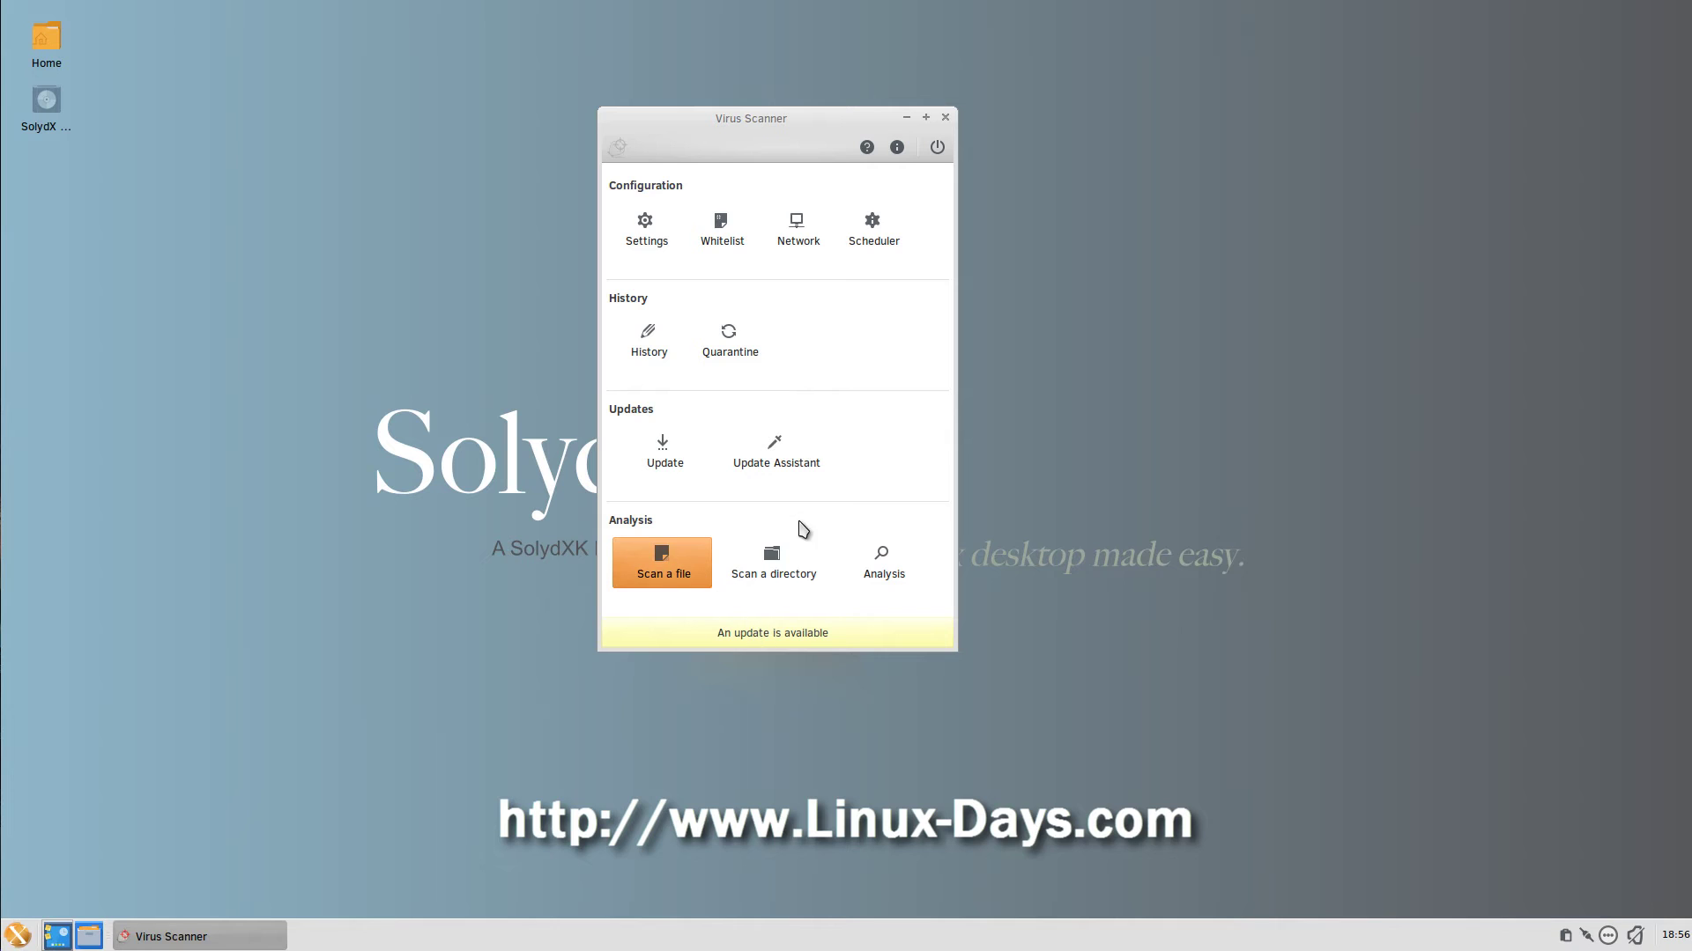
left_click_drag(829, 131, 777, 115)
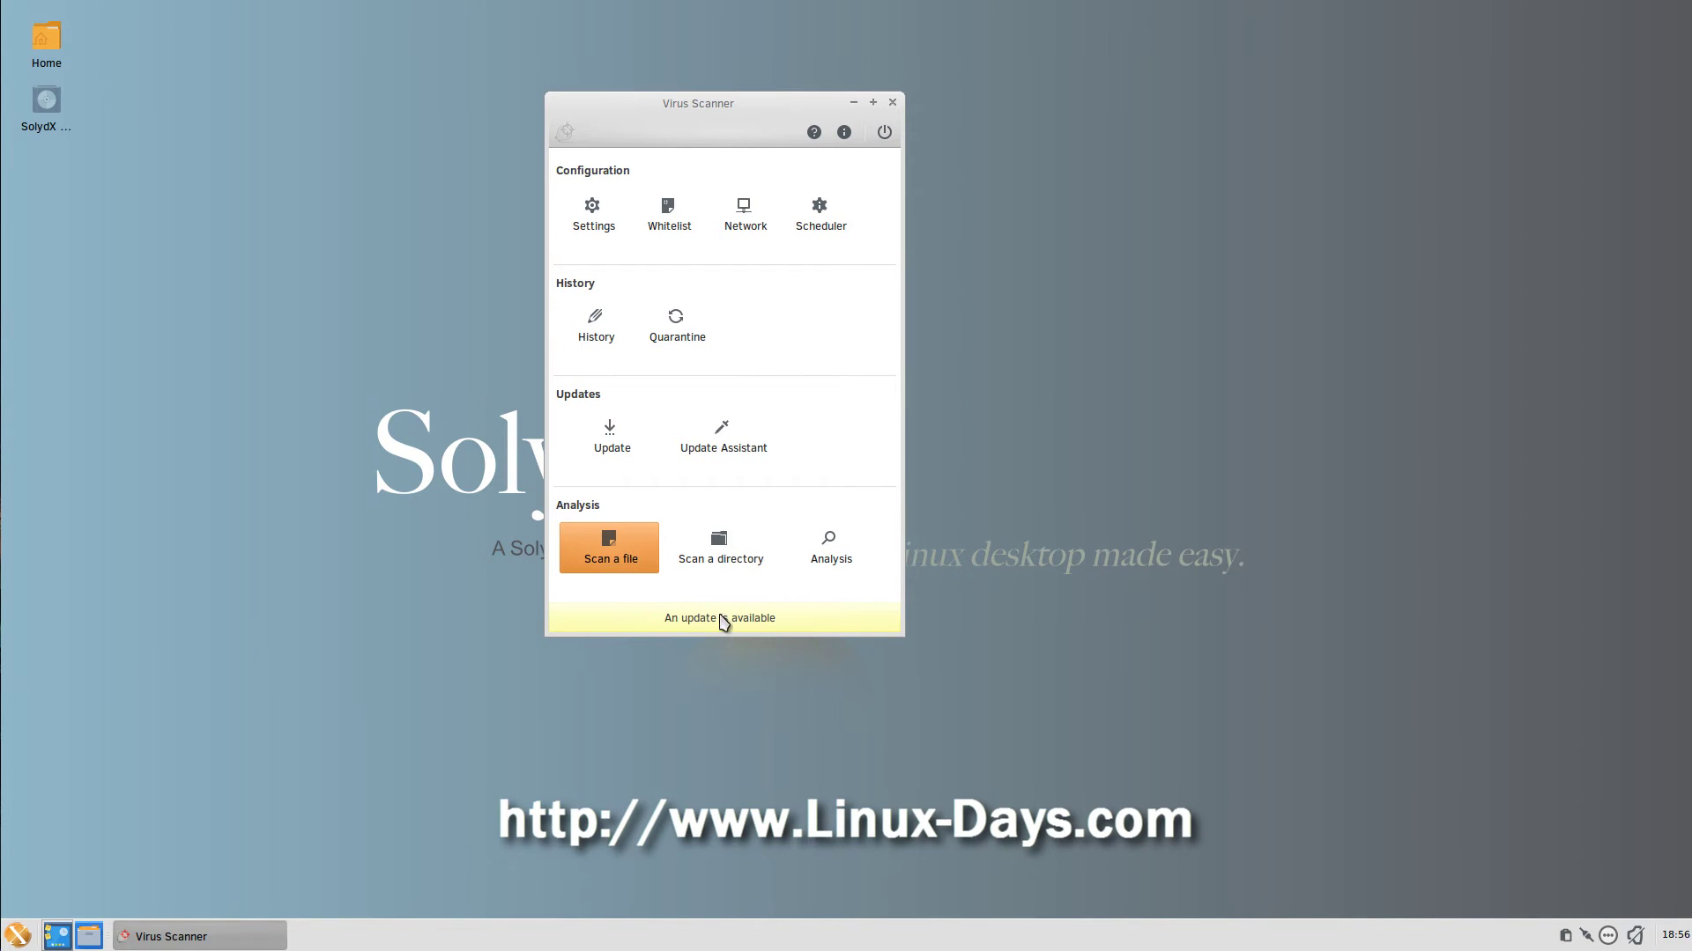
left_click(884, 133)
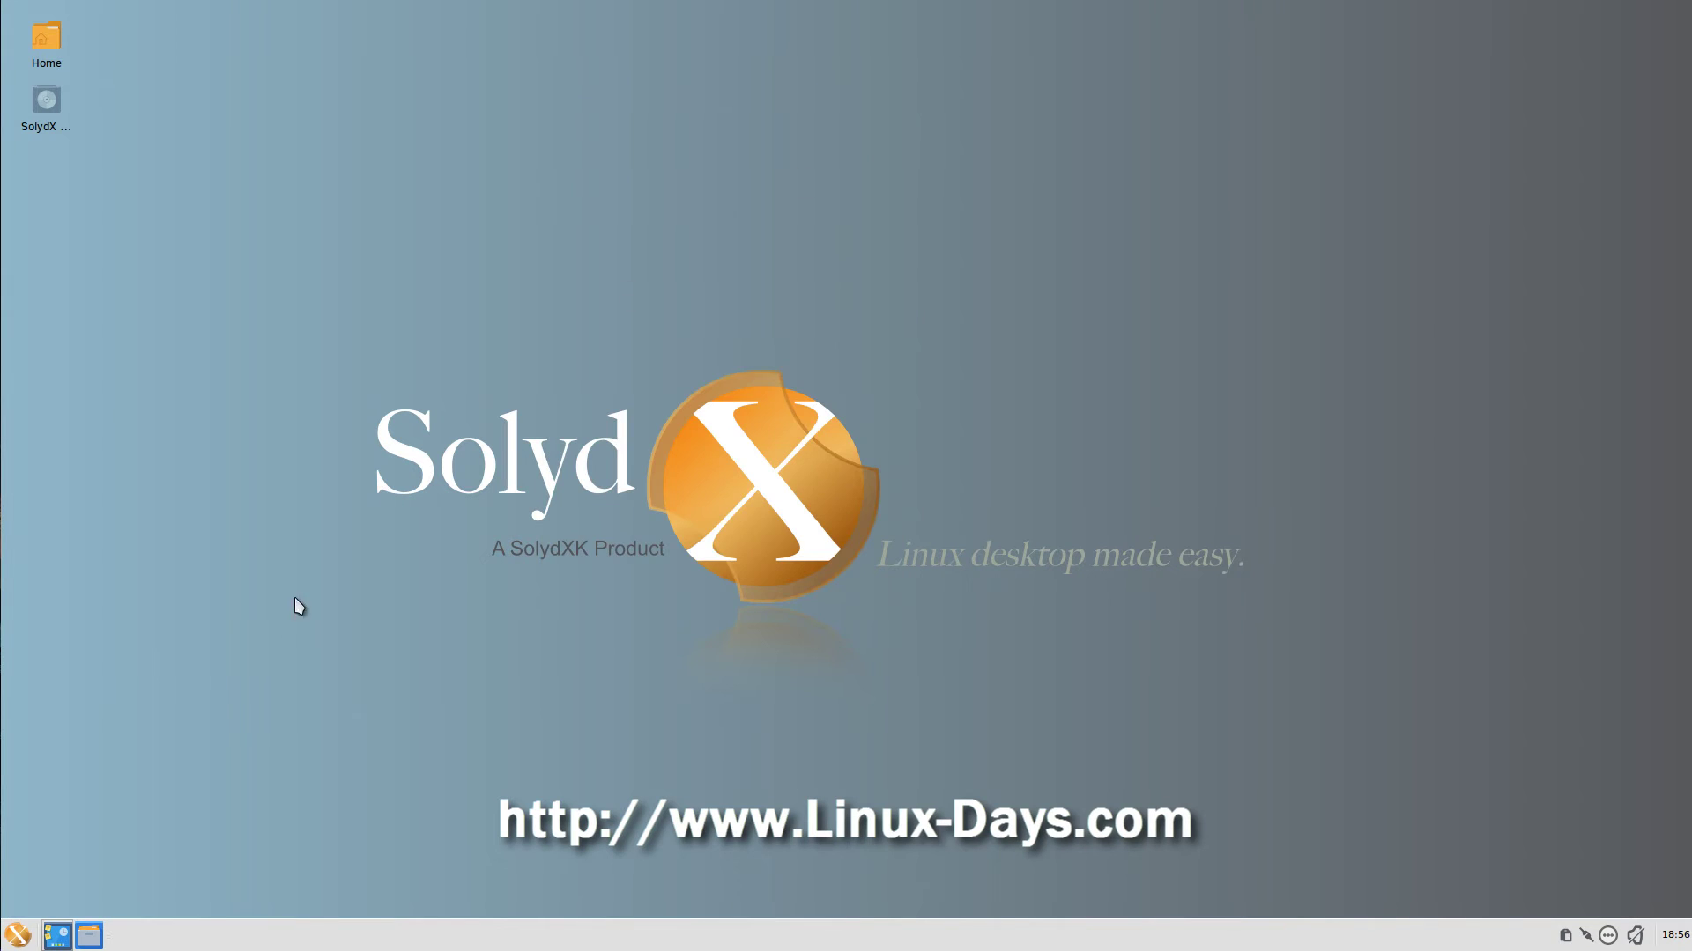
- Look through the full list of programs in the System applications category
left_click(35, 925)
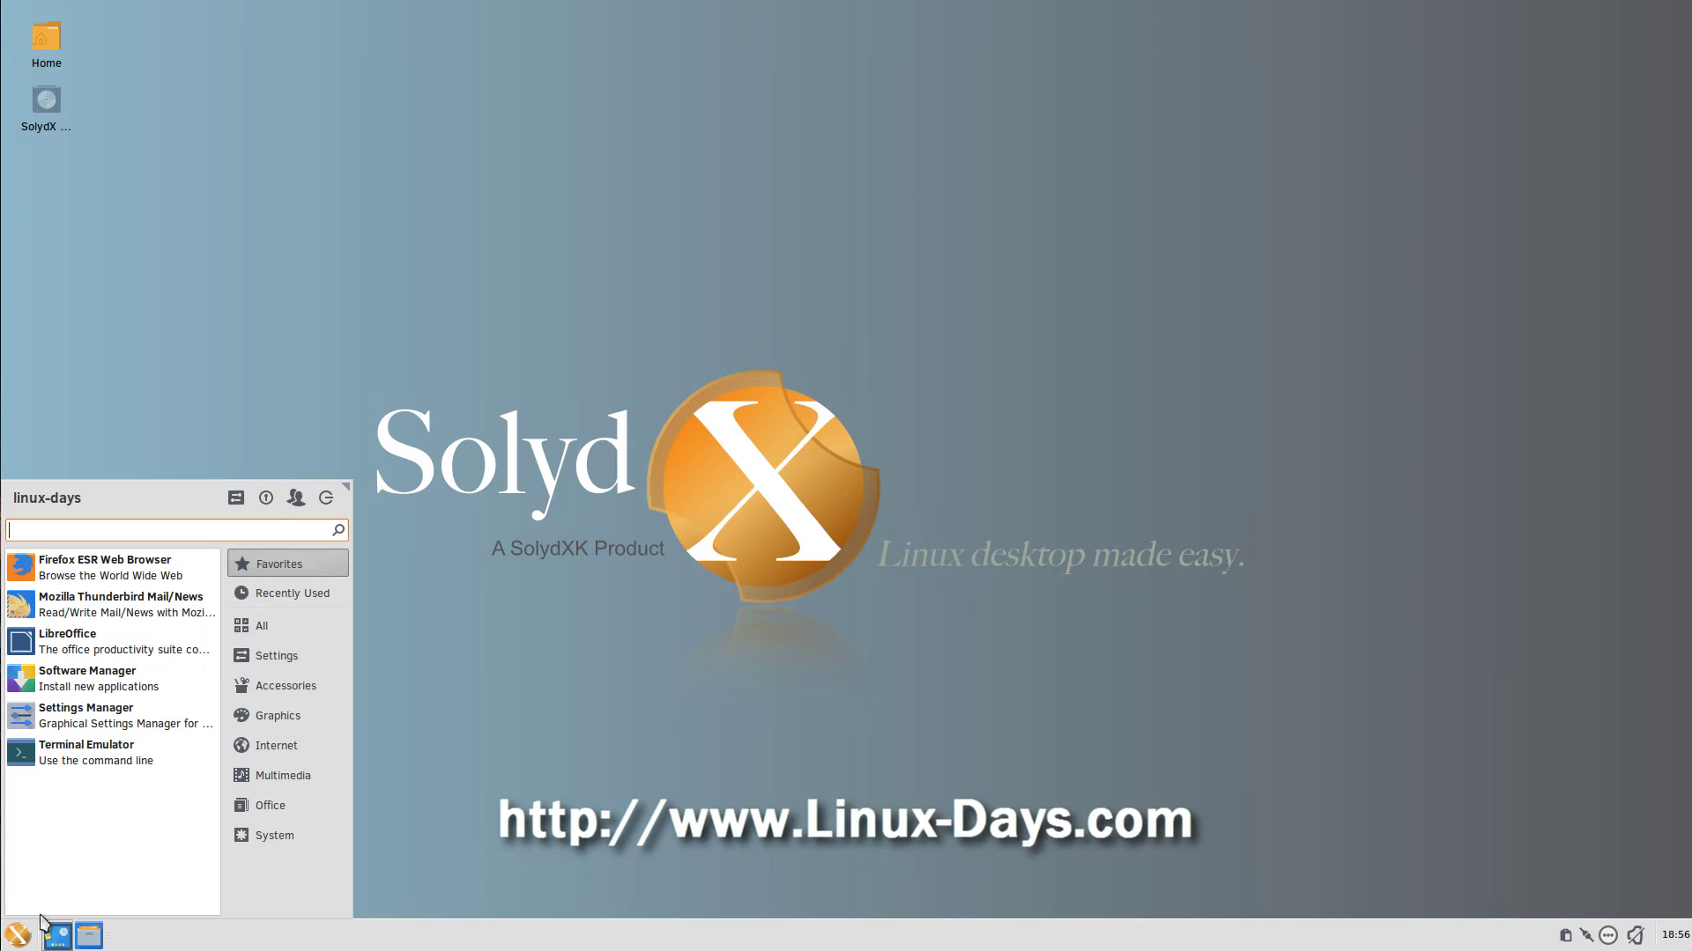
left_click(259, 842)
scroll(214, 793, "down", 5)
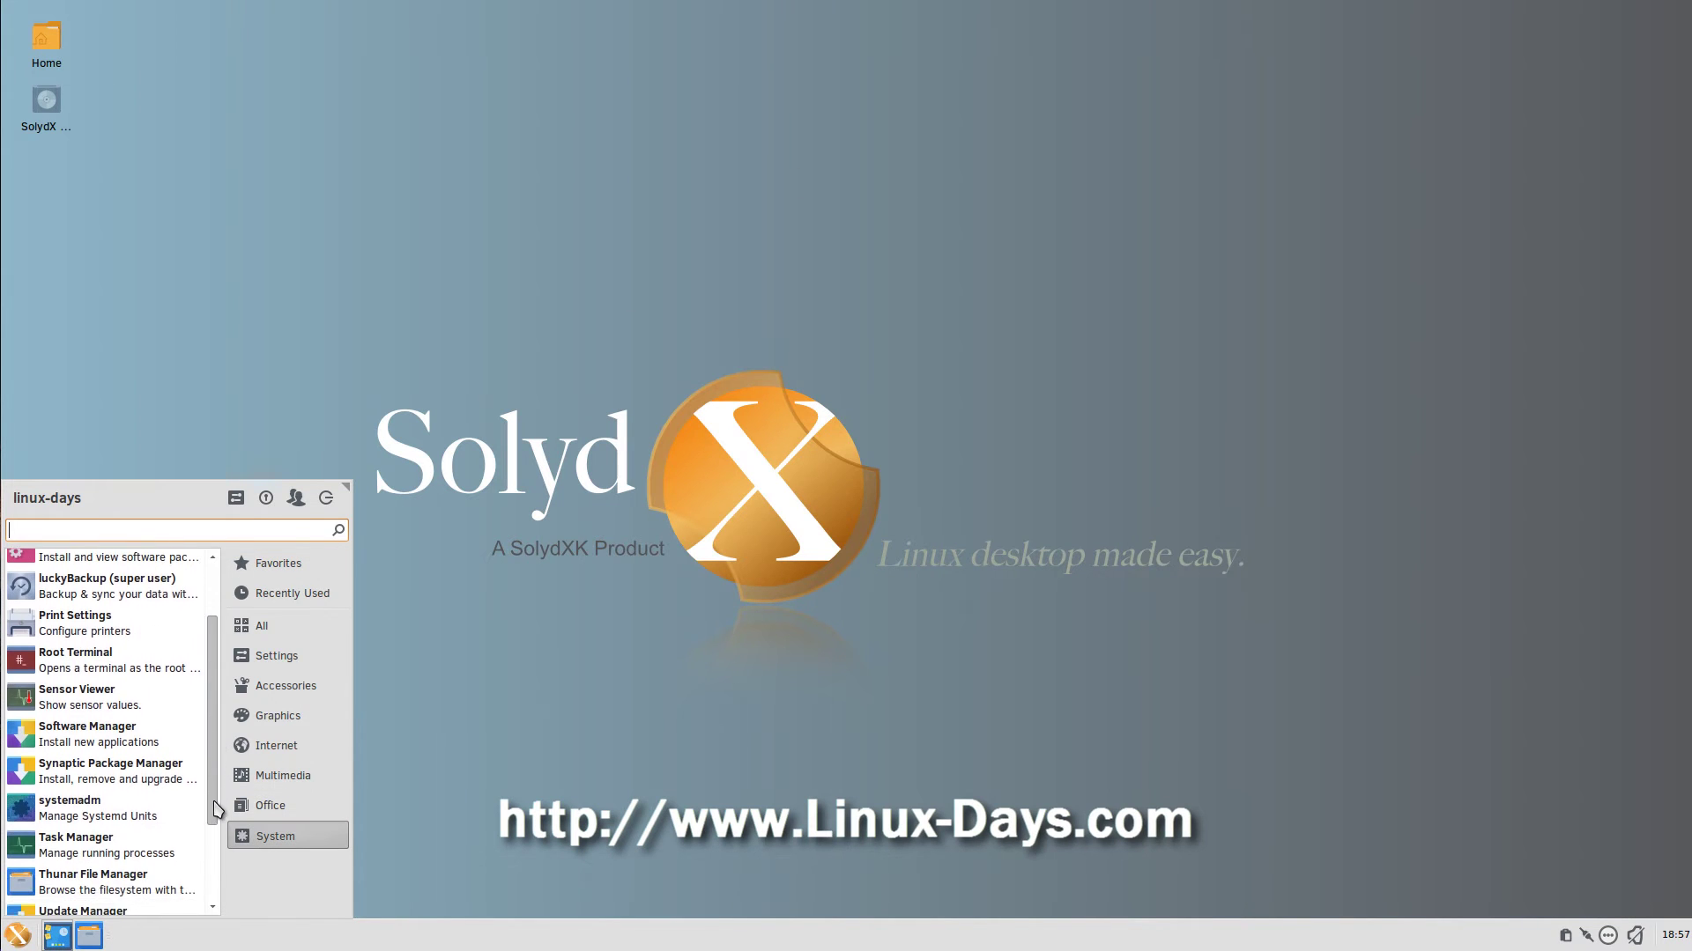
left_click_drag(214, 809, 221, 891)
scroll(216, 793, "up", 5)
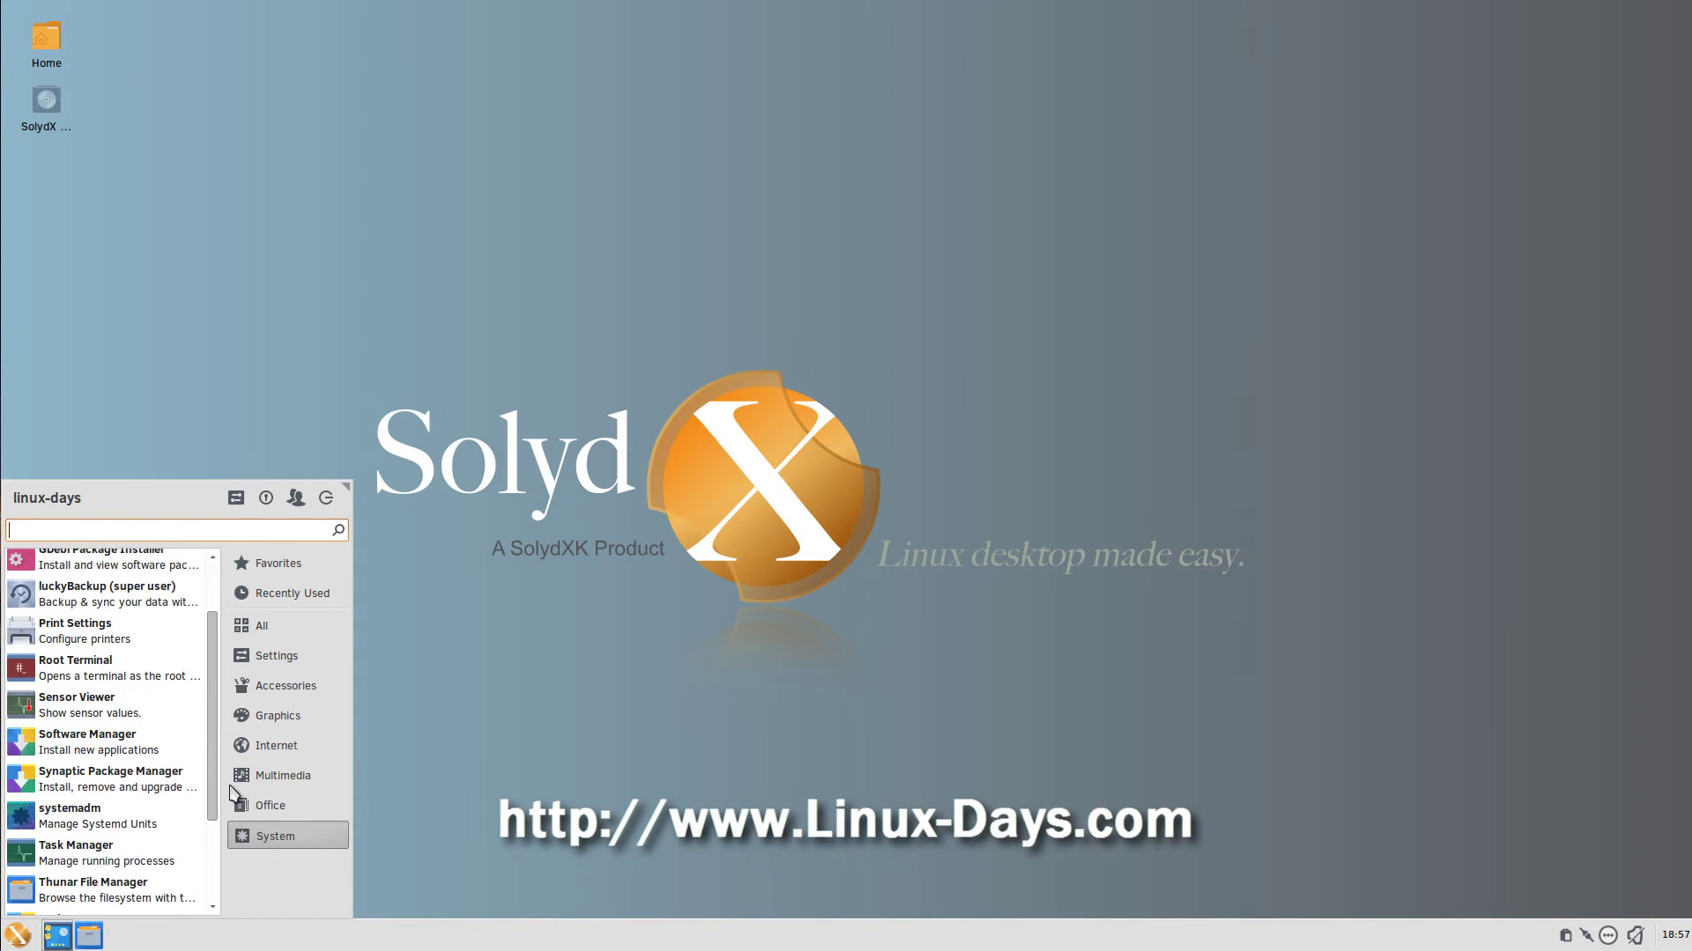
- Look over the other application categories, and launch Sensor Viewer from the Accessories category
left_click(257, 776)
left_click(275, 809)
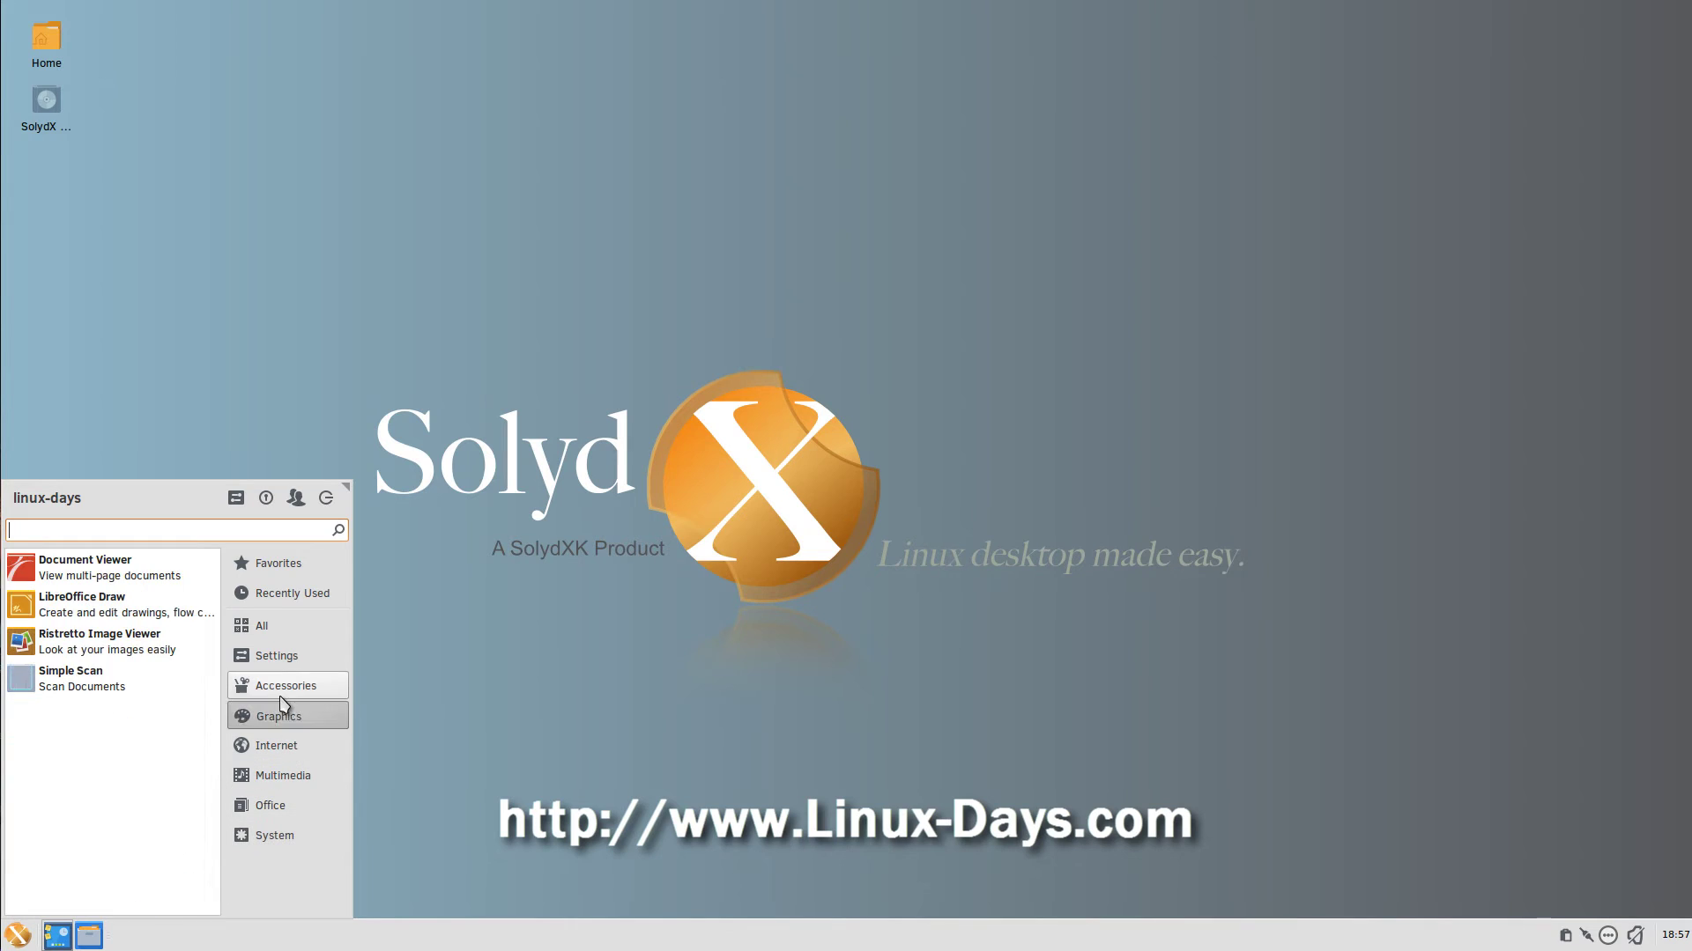
mouse_move(273, 691)
left_click_drag(208, 698, 211, 889)
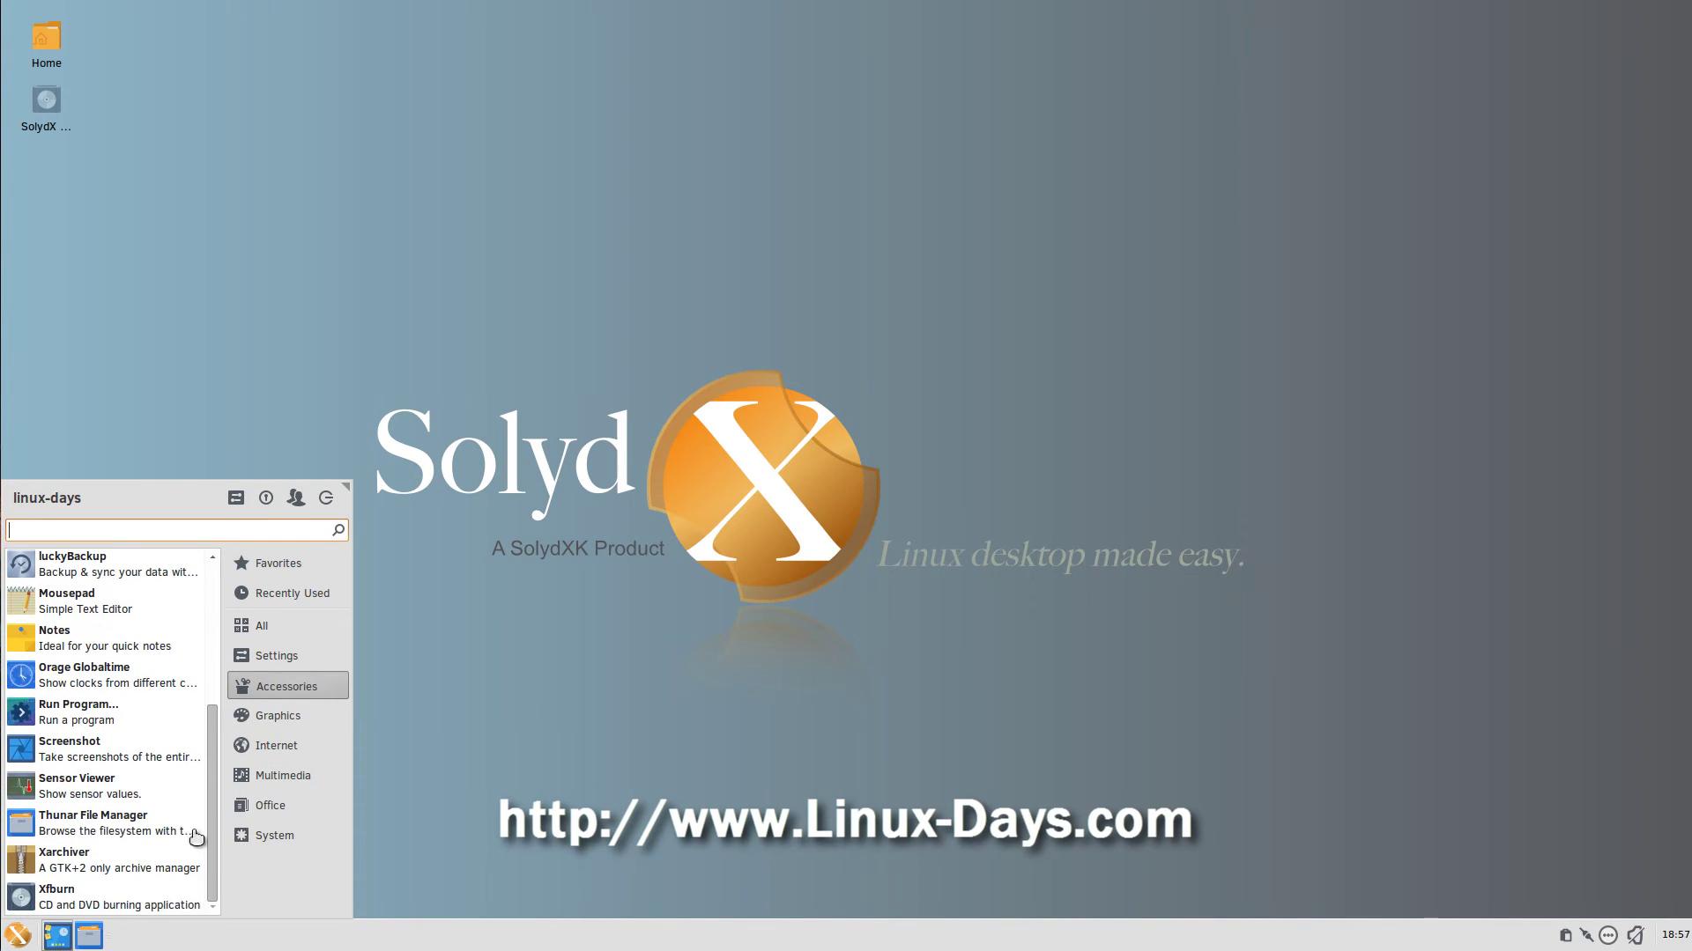
left_click(97, 787)
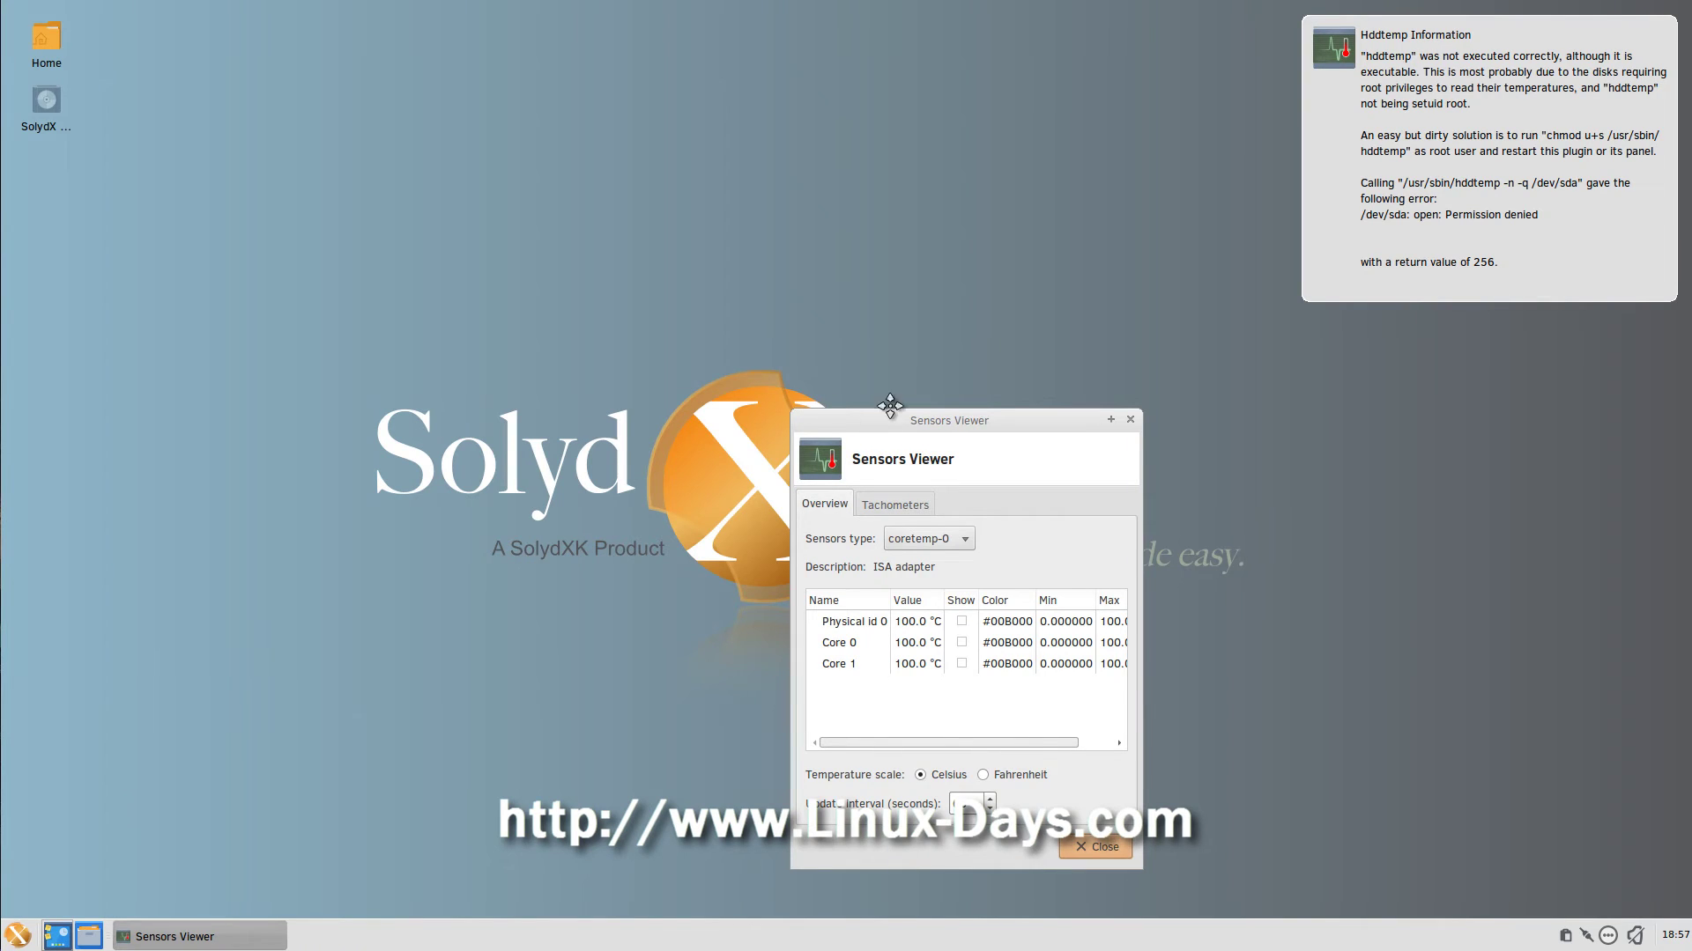
- Dismiss the Hddtemp notification, view the Sensors Viewer's Tachometers page, and return to its Overview
left_click(1383, 64)
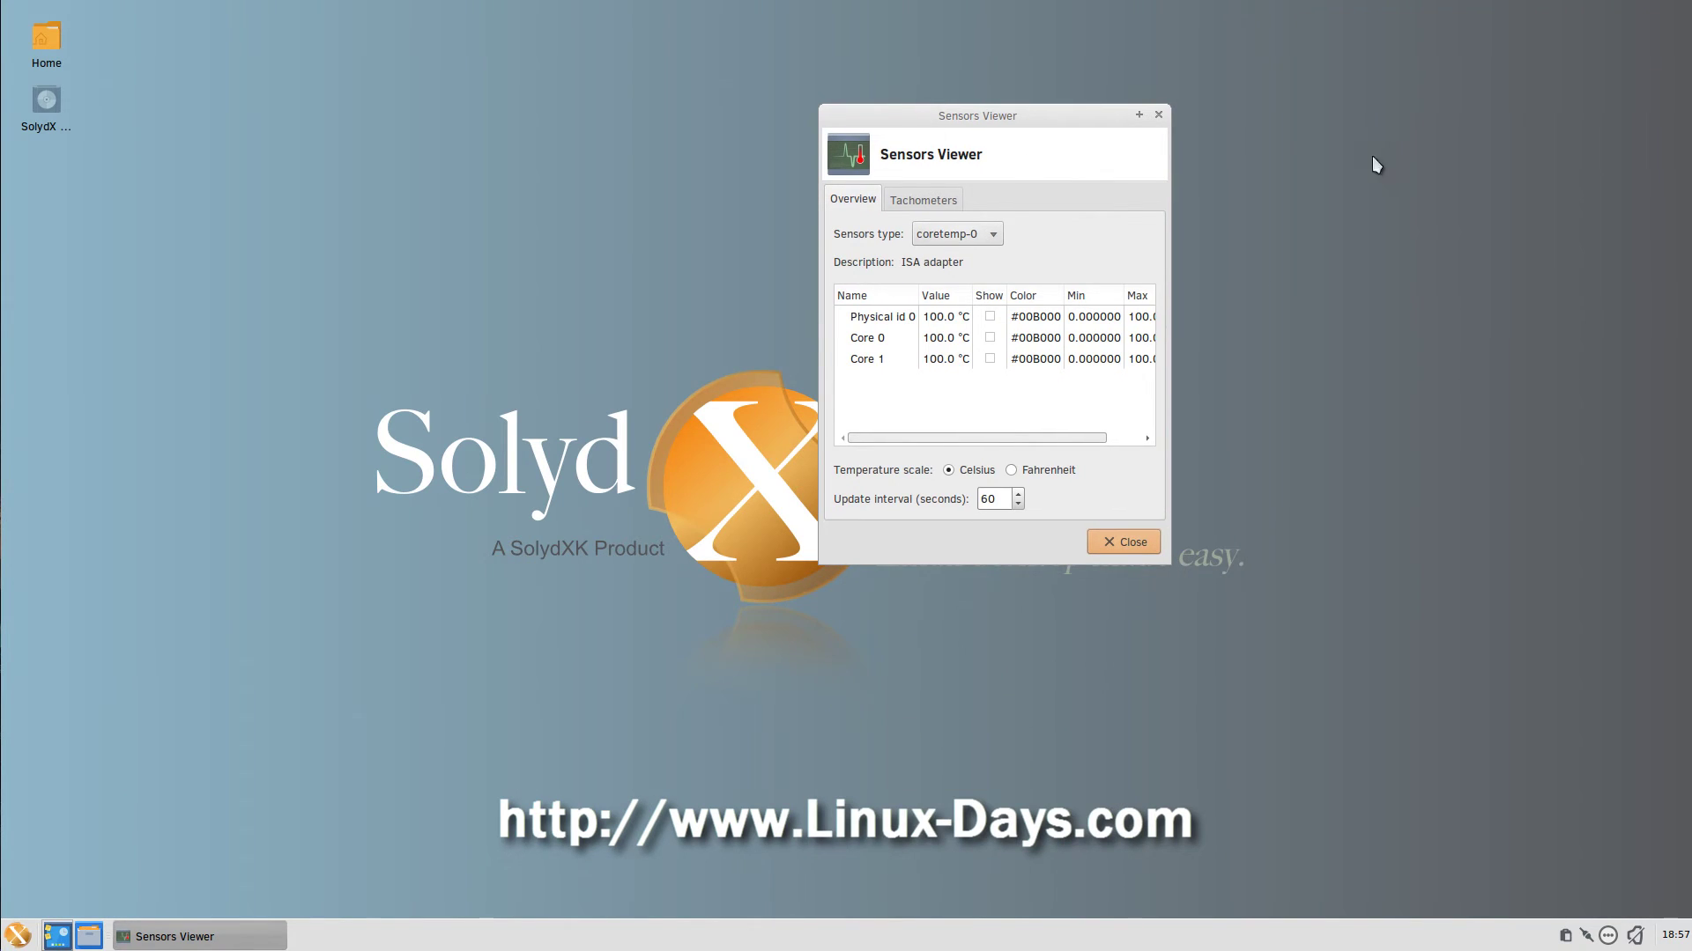
left_click(934, 200)
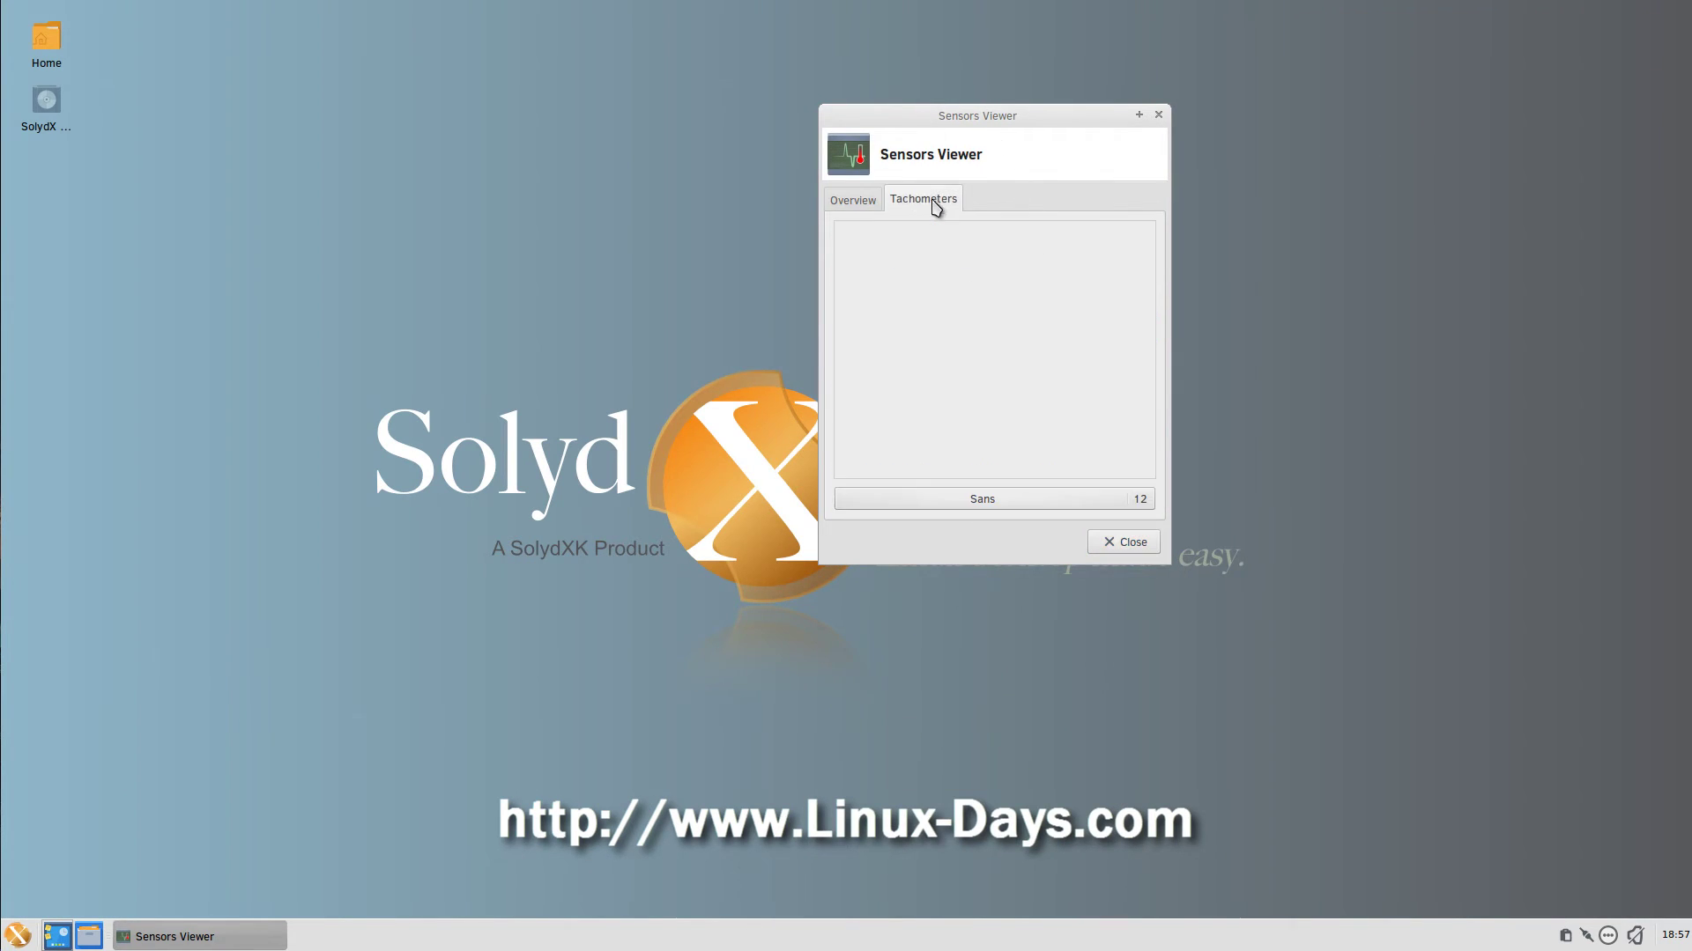
left_click(866, 204)
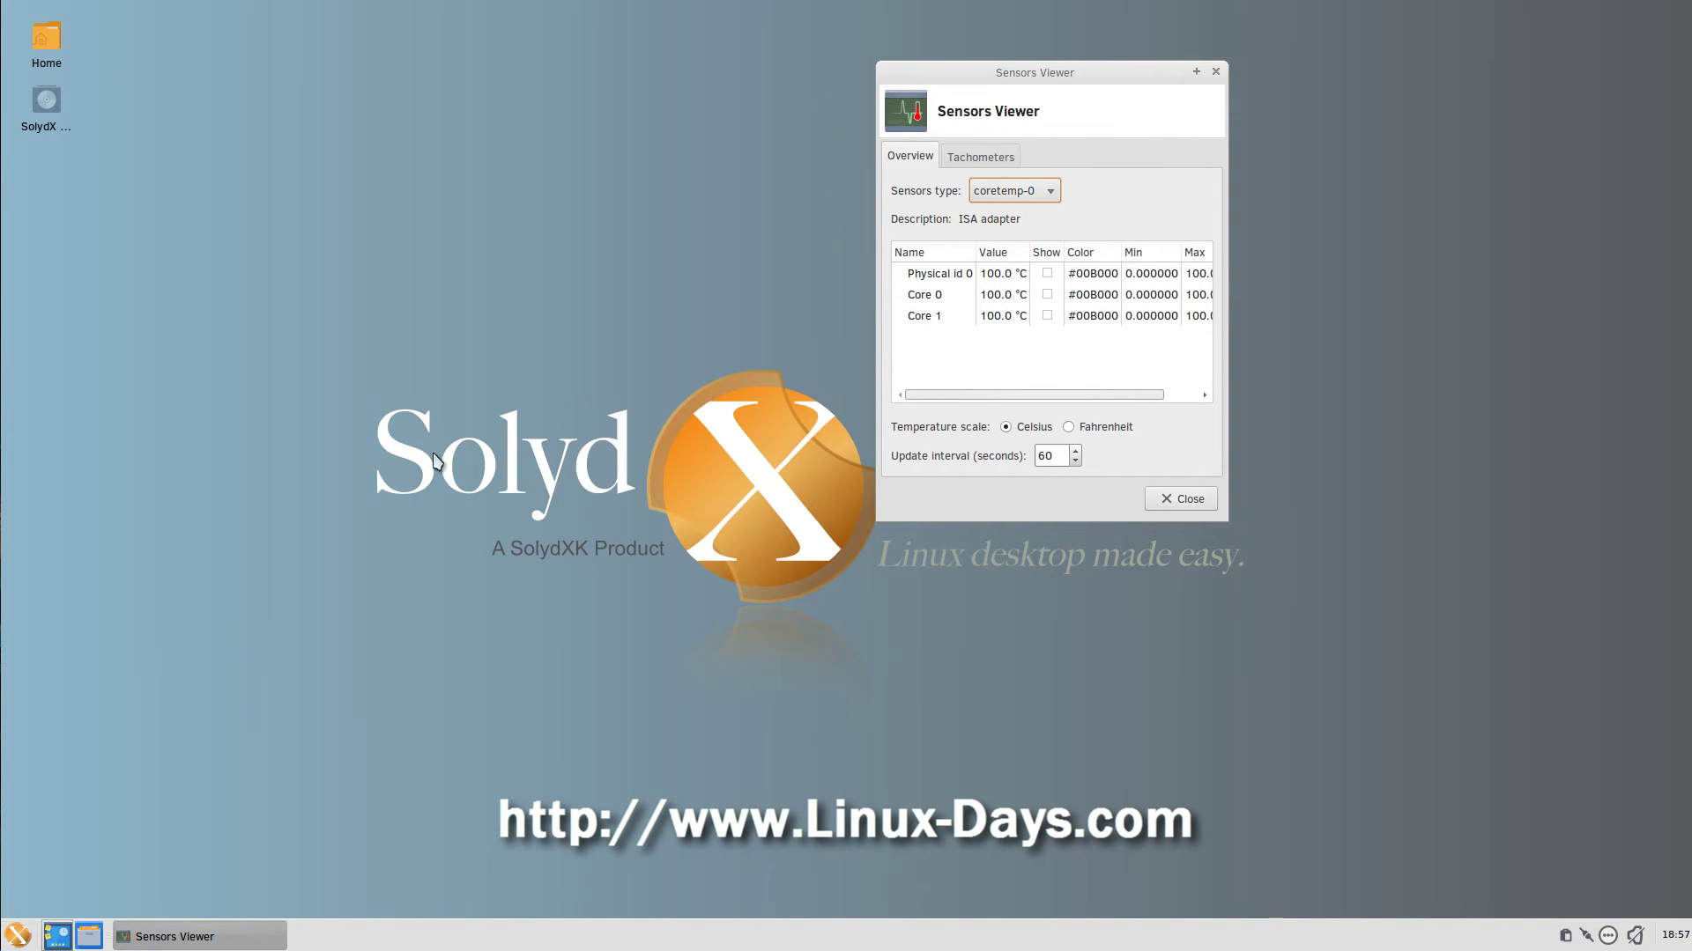
- Launch Firewall Configuration from the Settings applications category, and place its window beside the Sensors Viewer
left_click(16, 936)
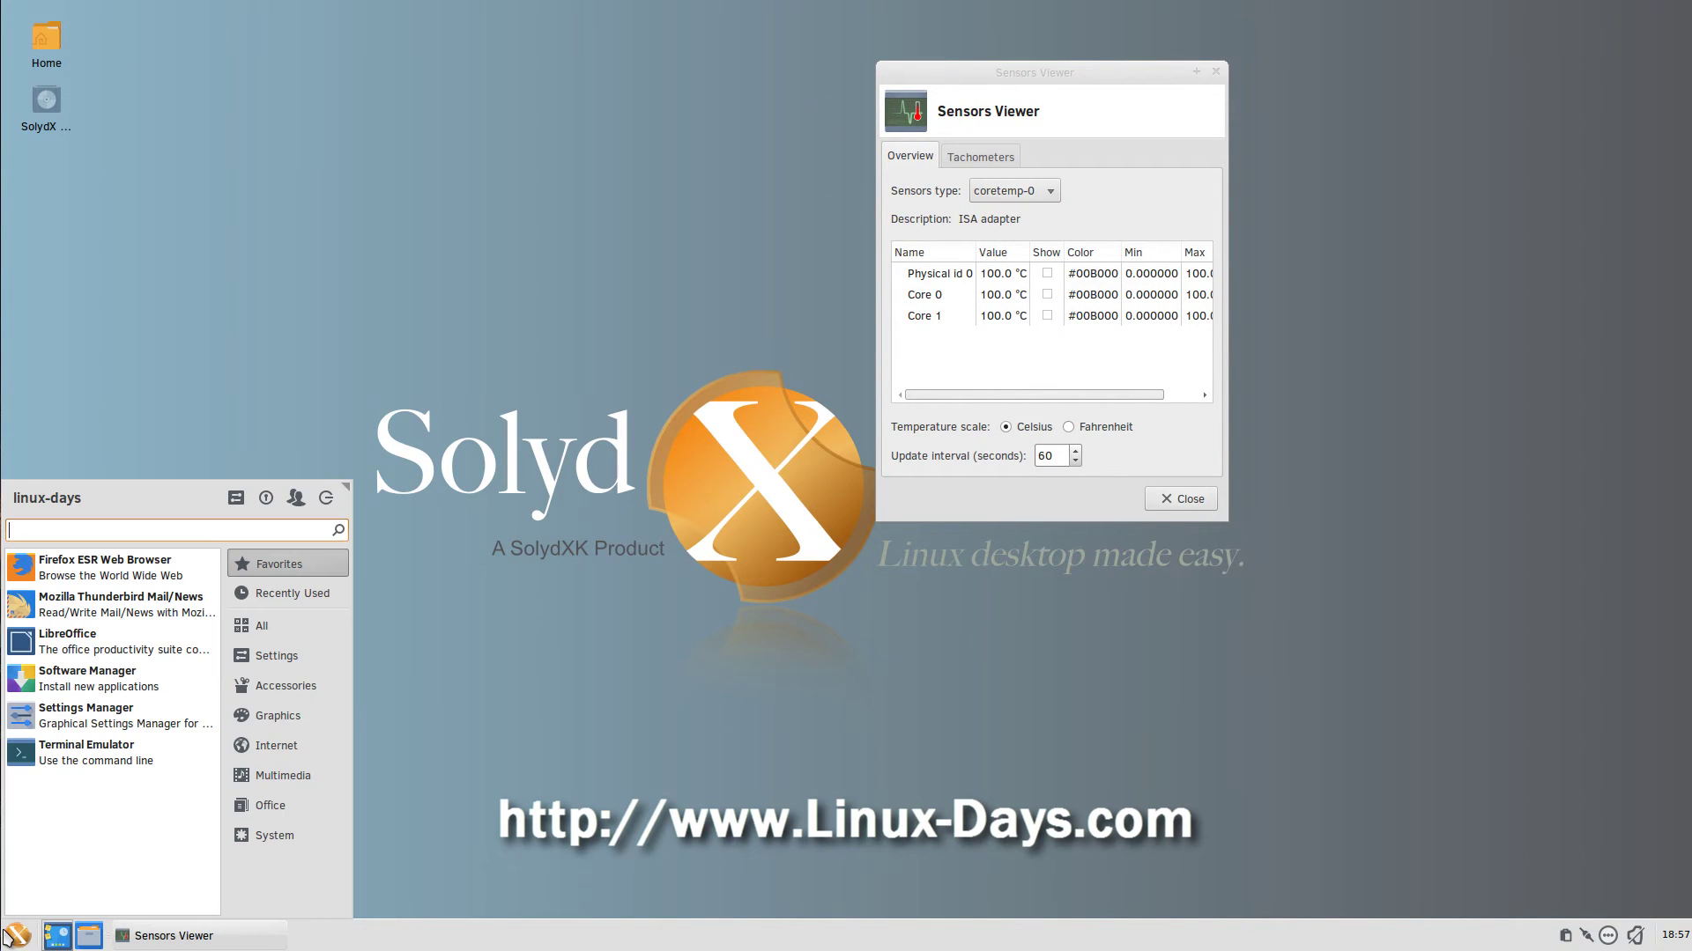
left_click(242, 746)
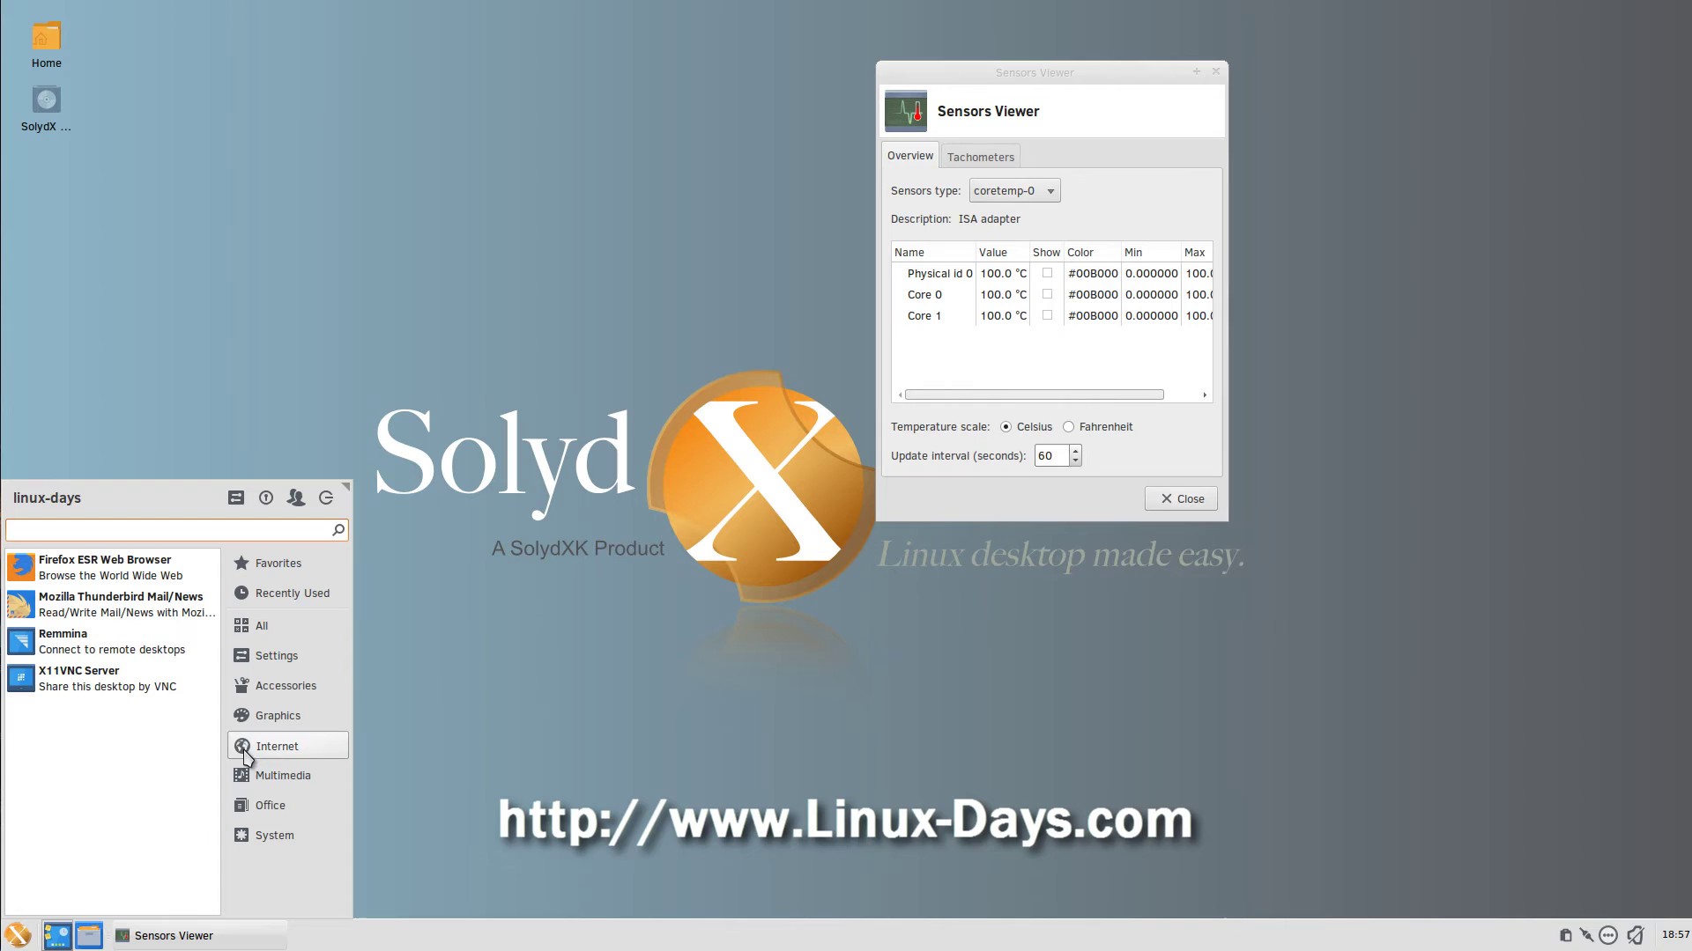
left_click(253, 802)
left_click(267, 652)
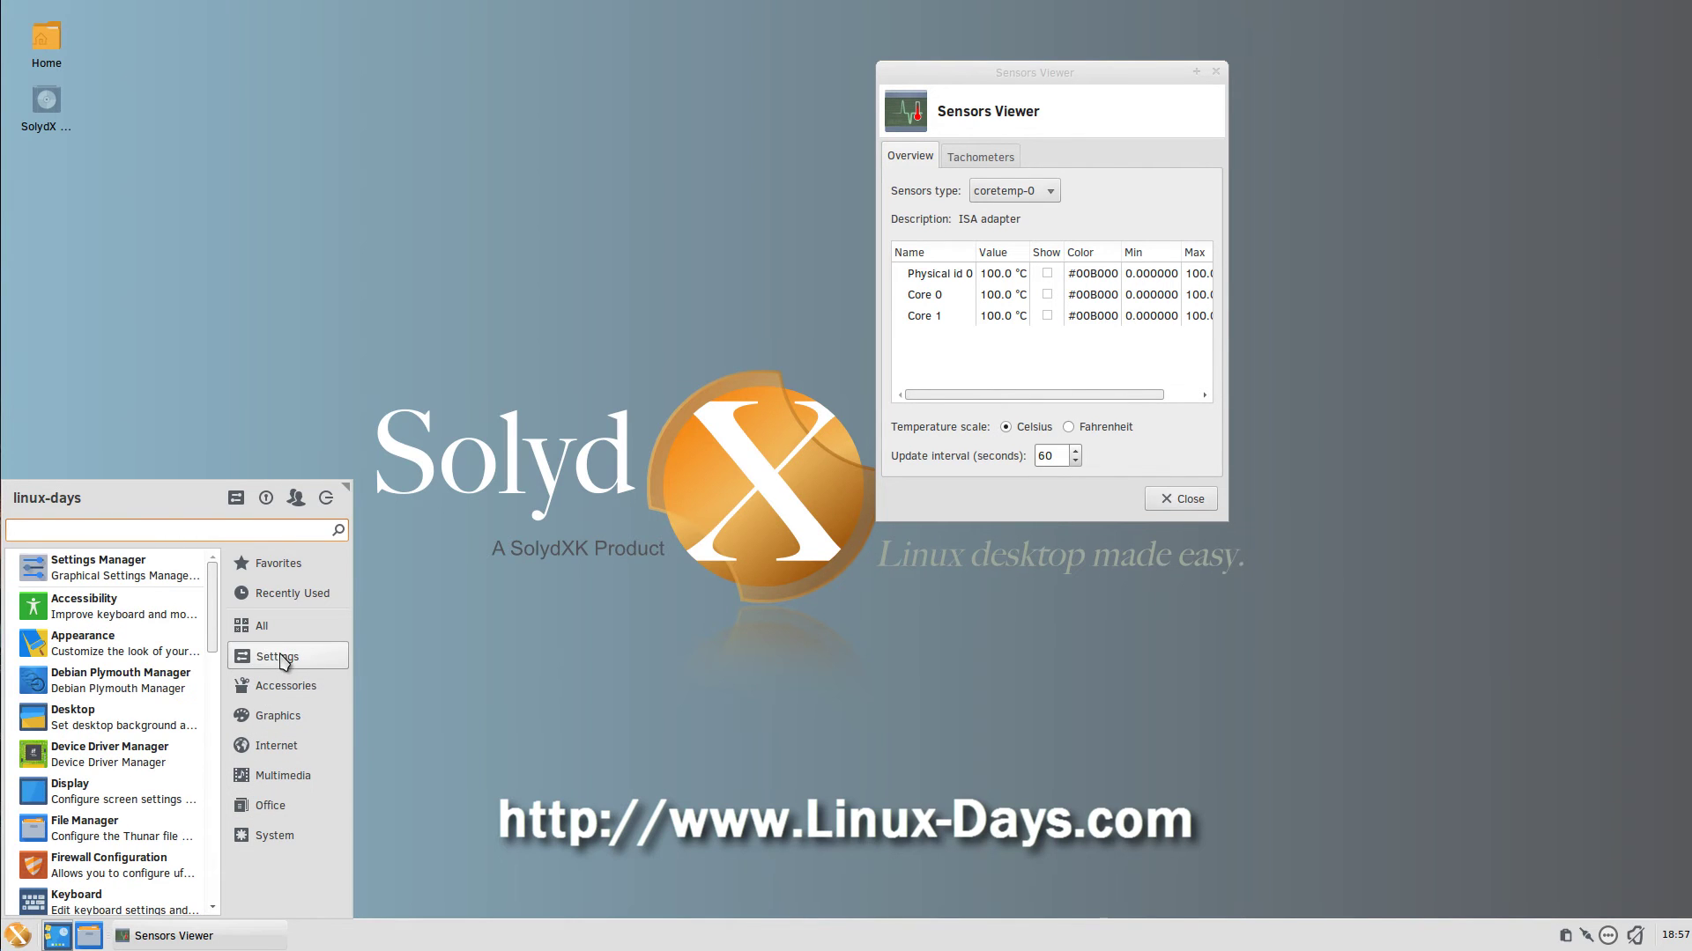
left_click_drag(212, 626, 213, 662)
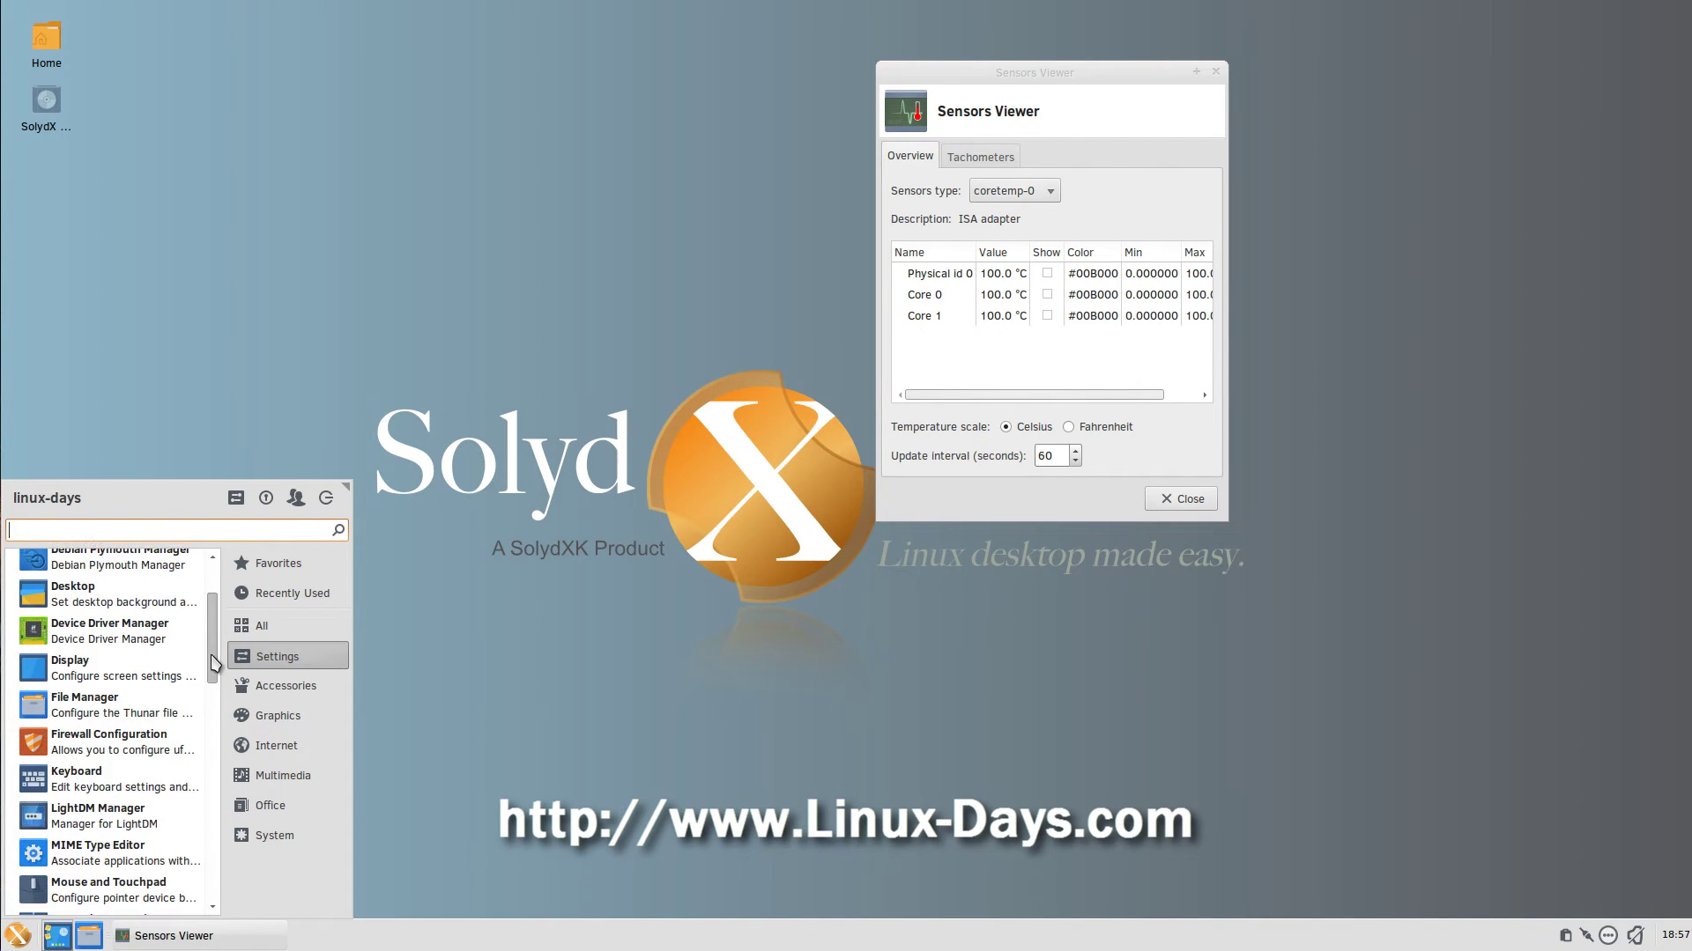
scroll(212, 662, "down", 3)
left_click(454, 442)
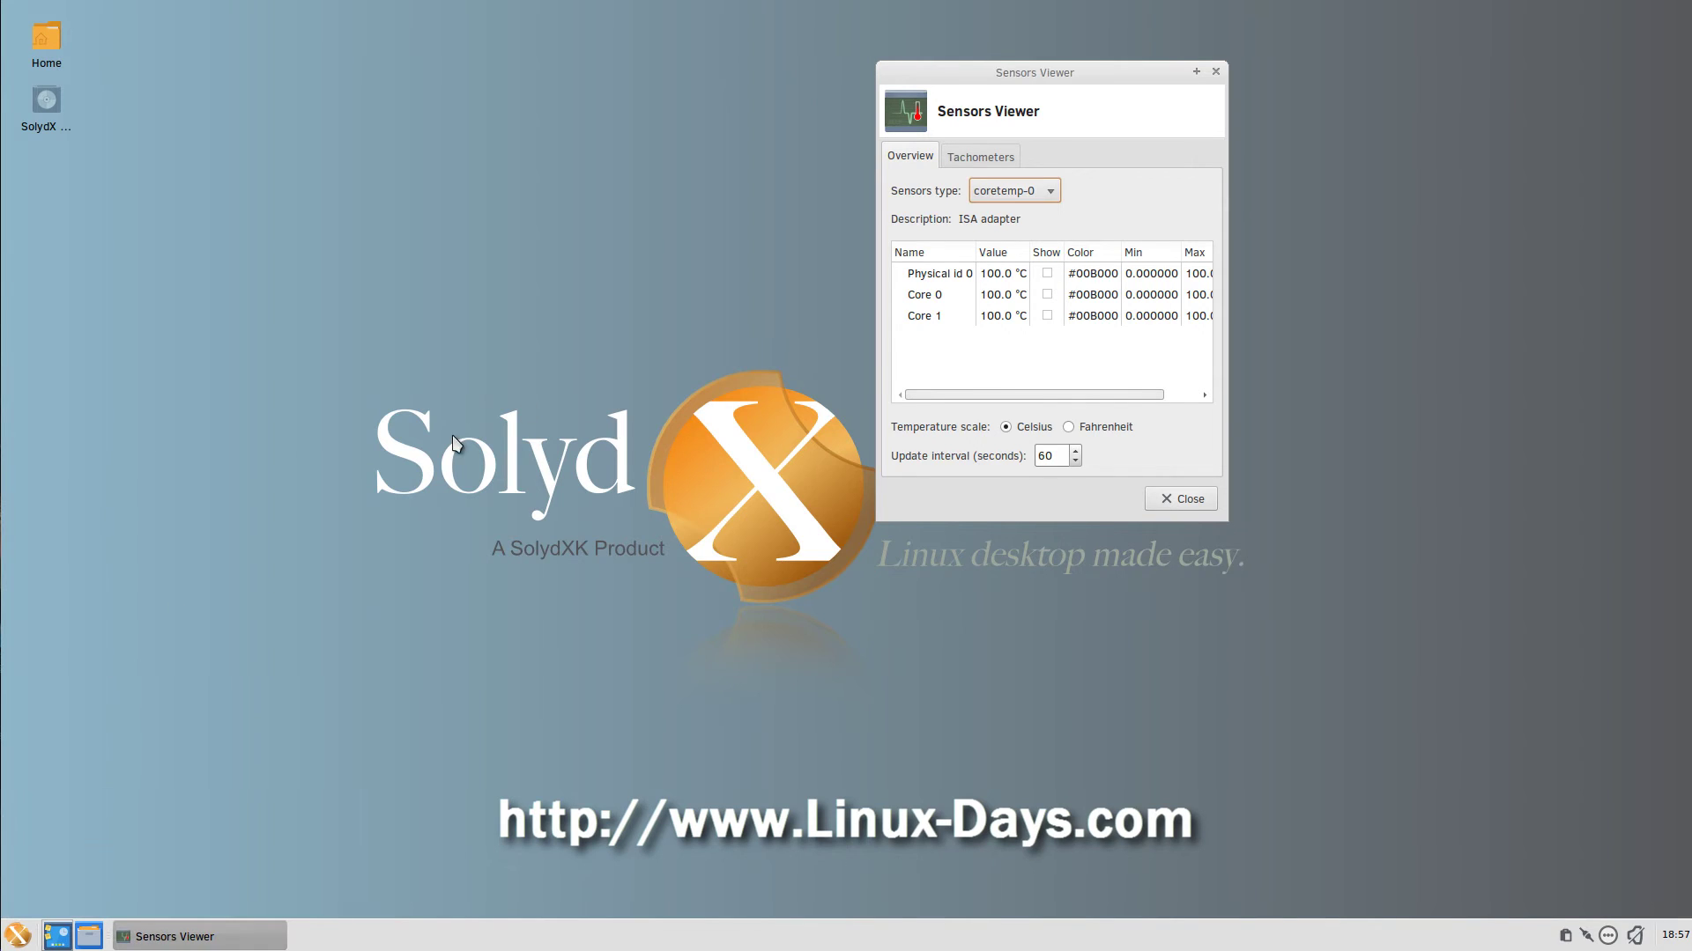
left_click_drag(800, 319, 641, 120)
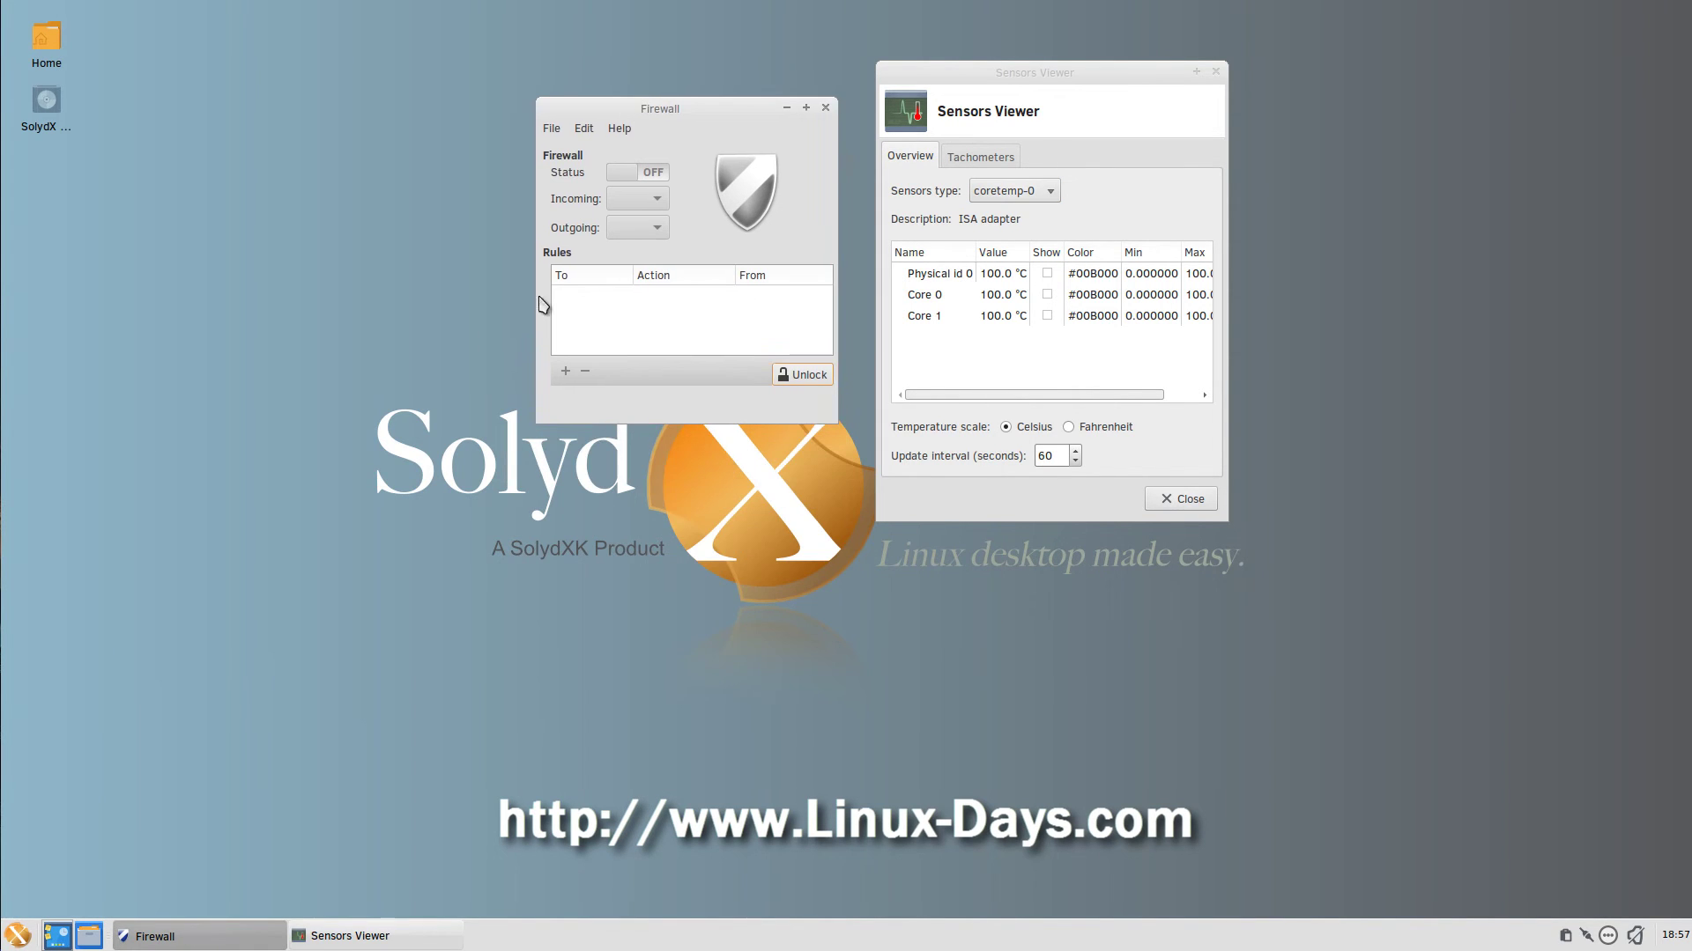
- Unlock the firewall configuration by authenticating with the account password
left_click(395, 385)
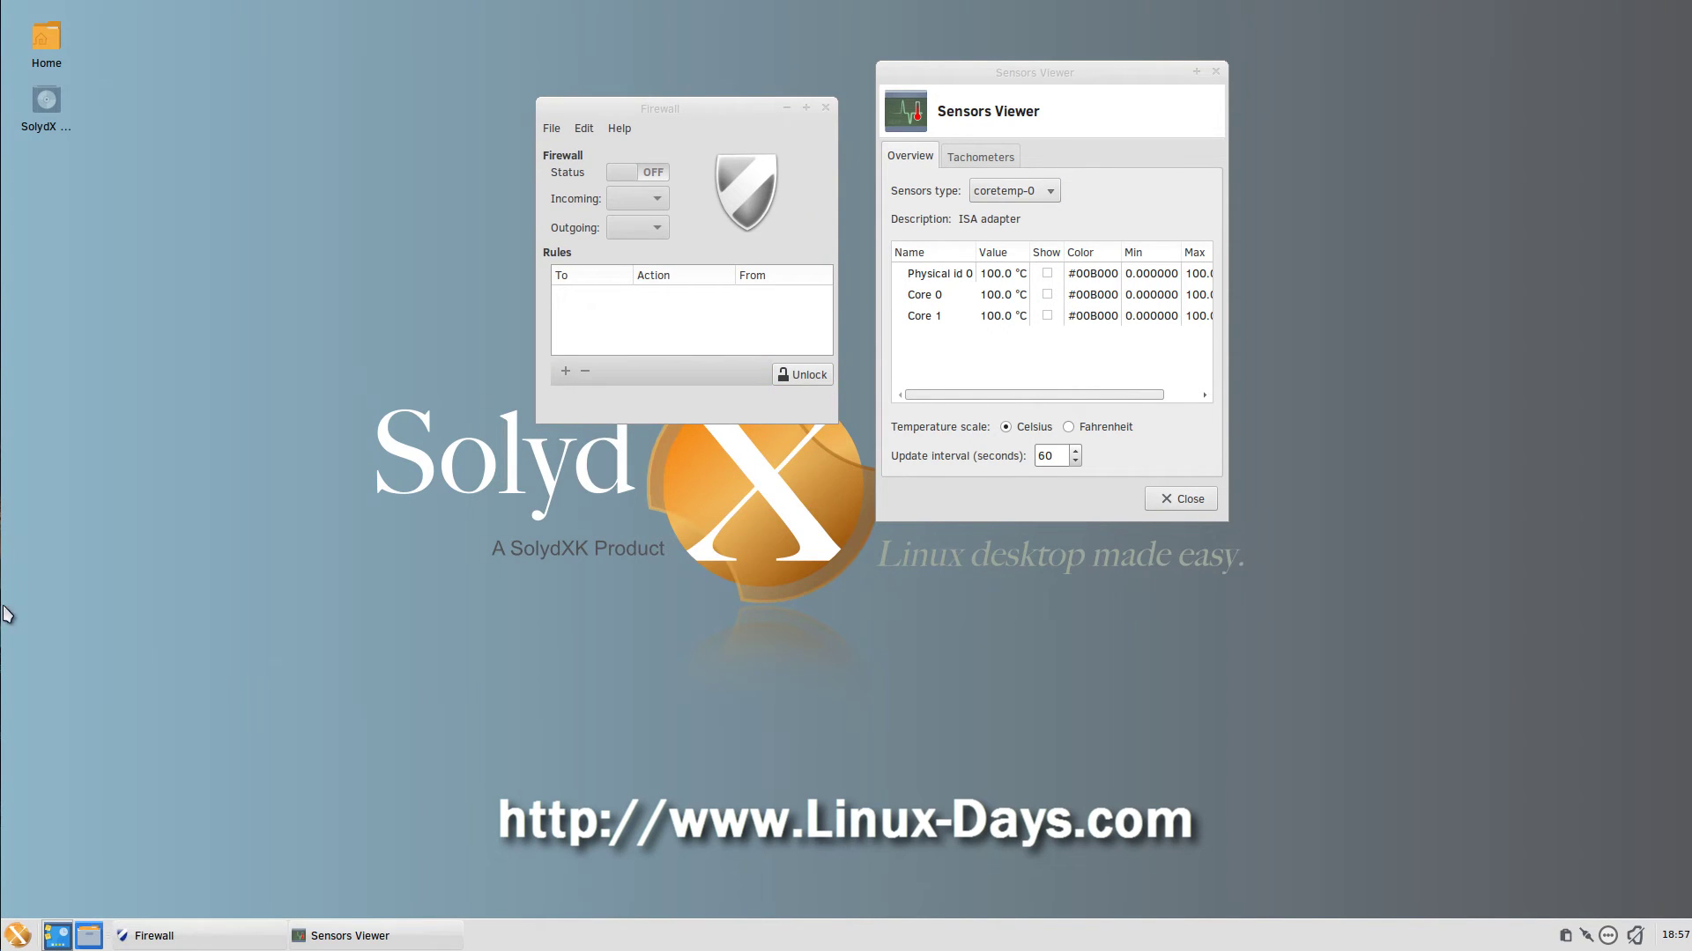
left_click(630, 172)
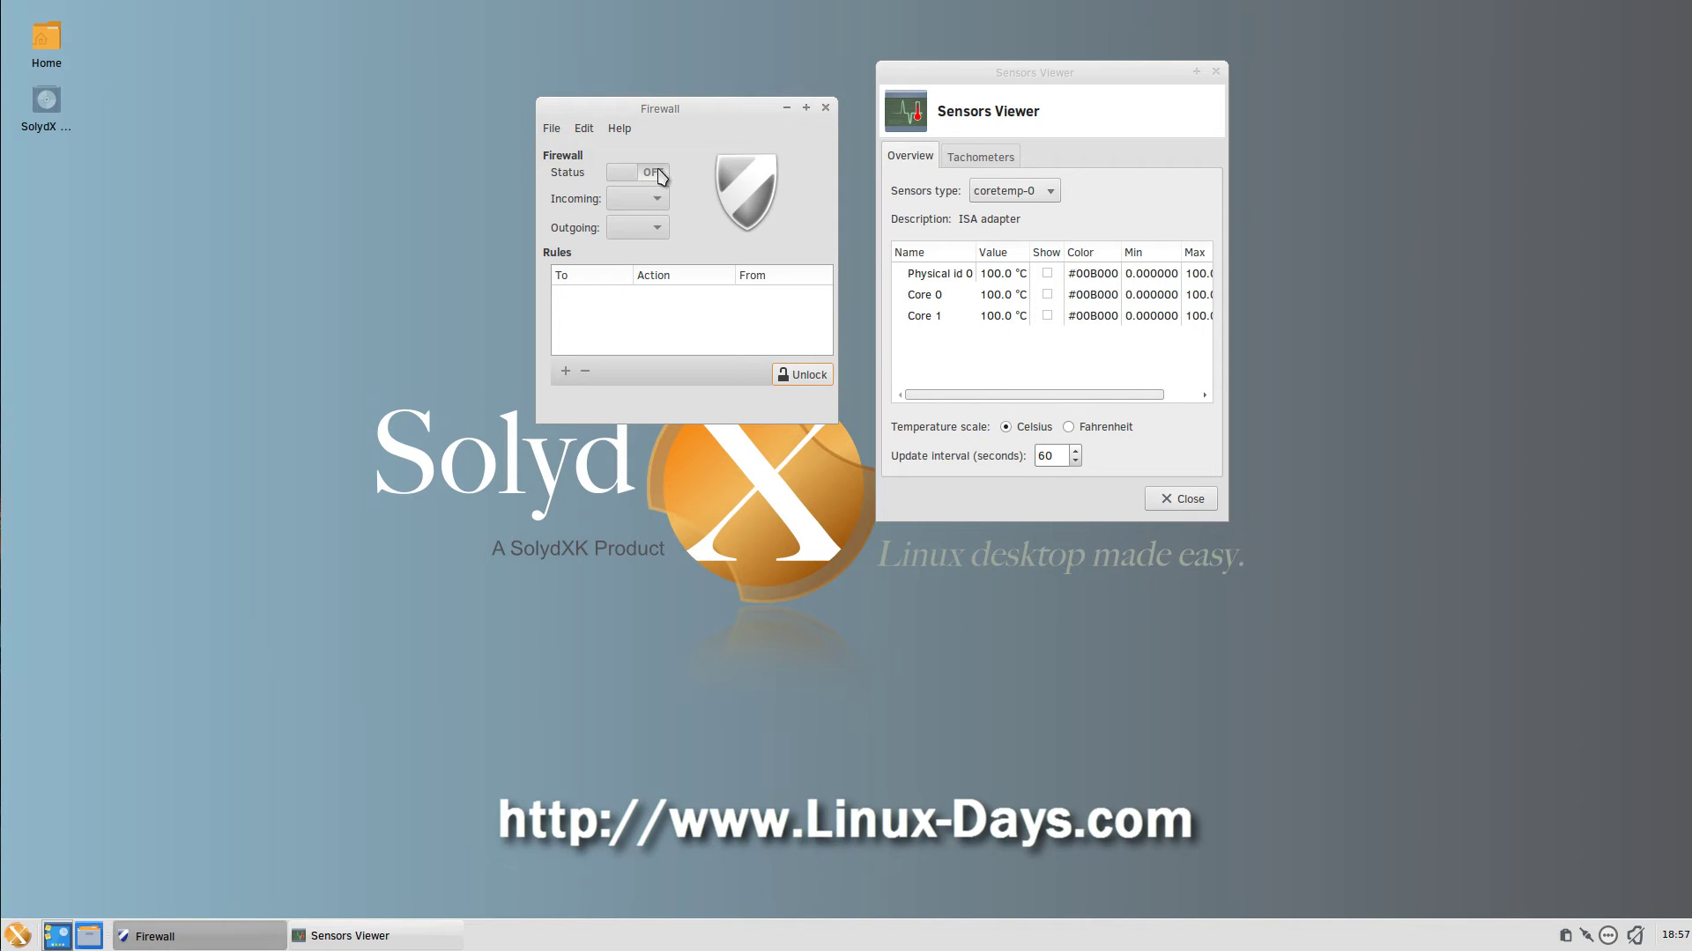
left_click(546, 130)
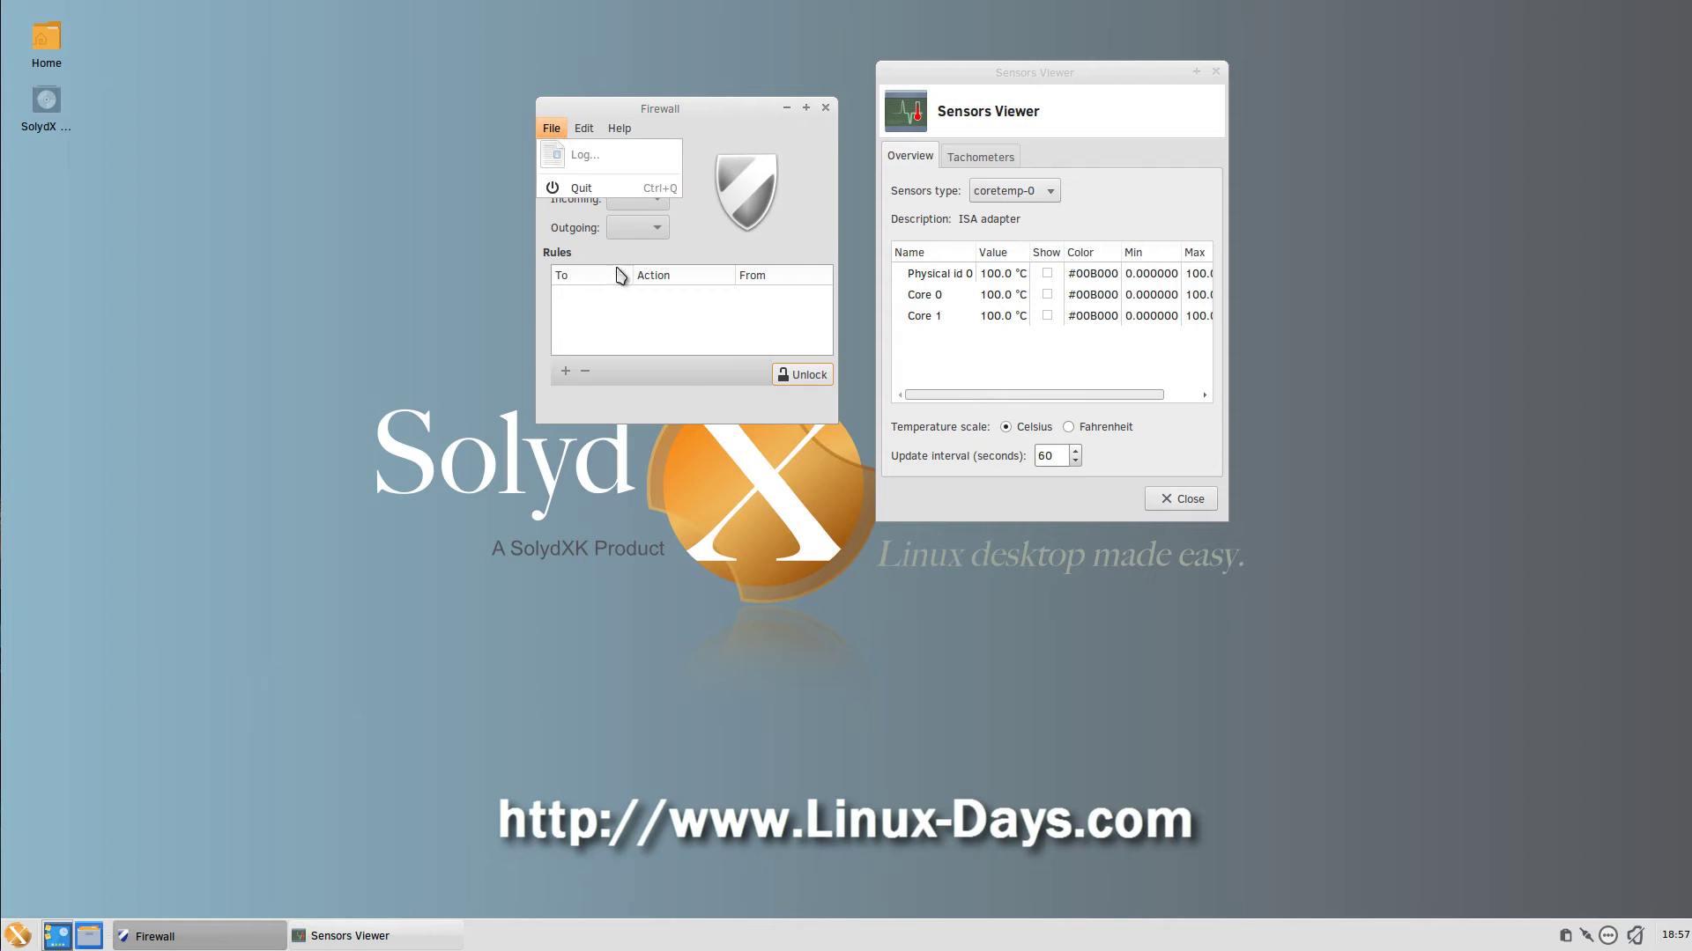
left_click(803, 379)
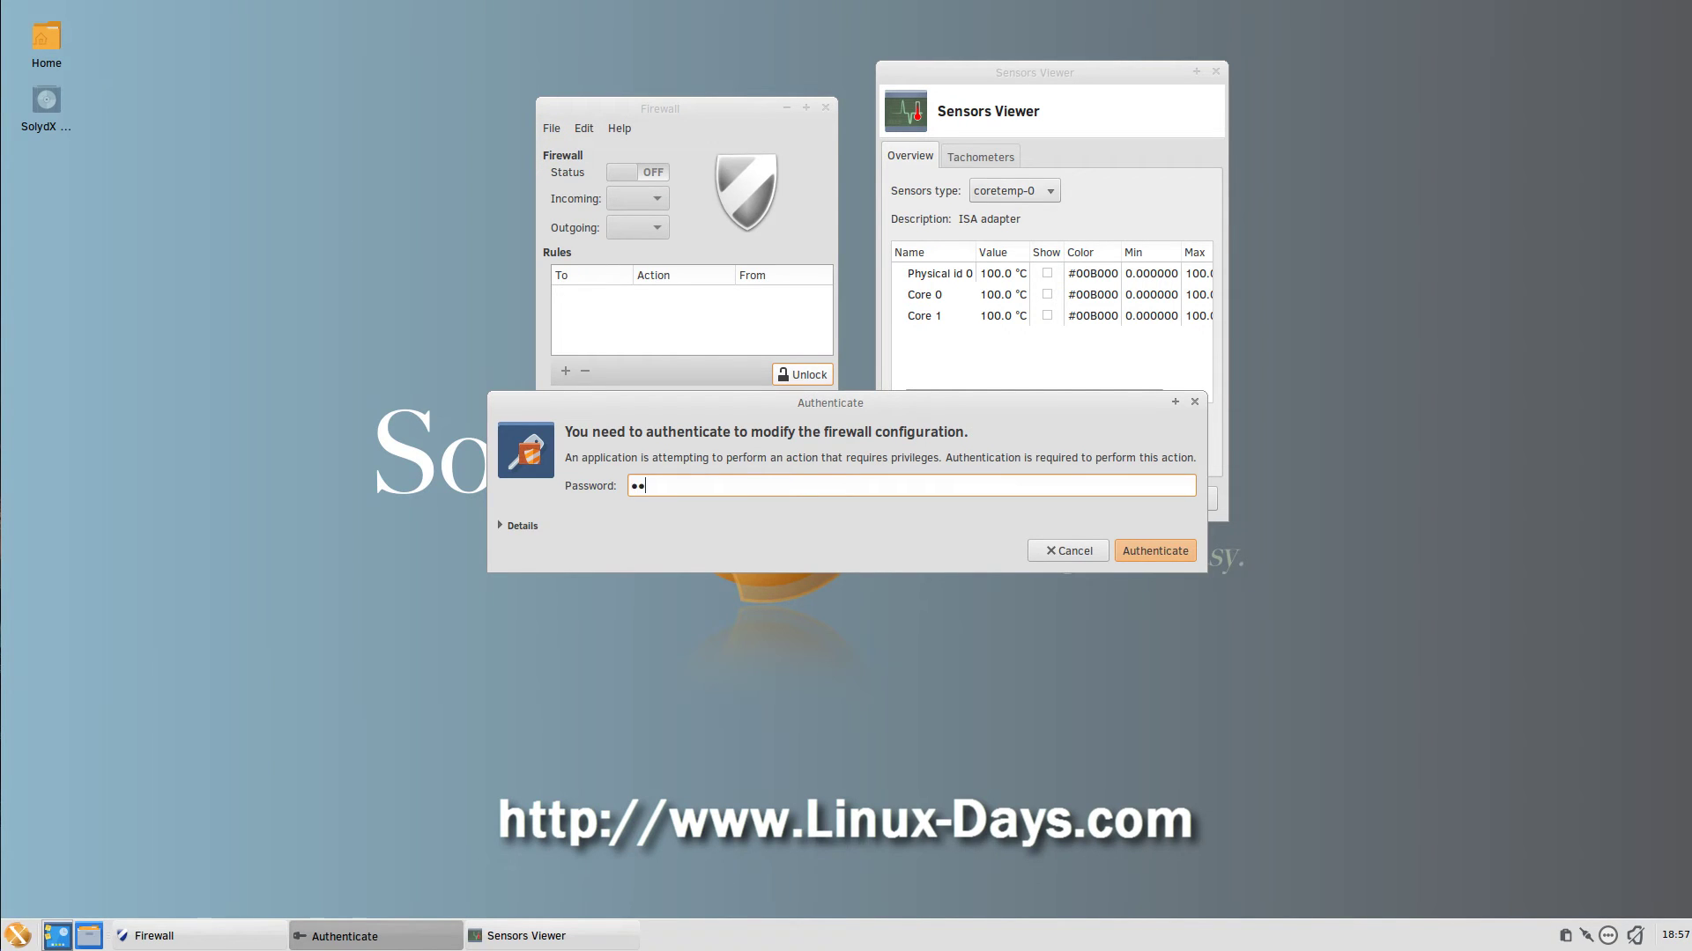
key("Return")
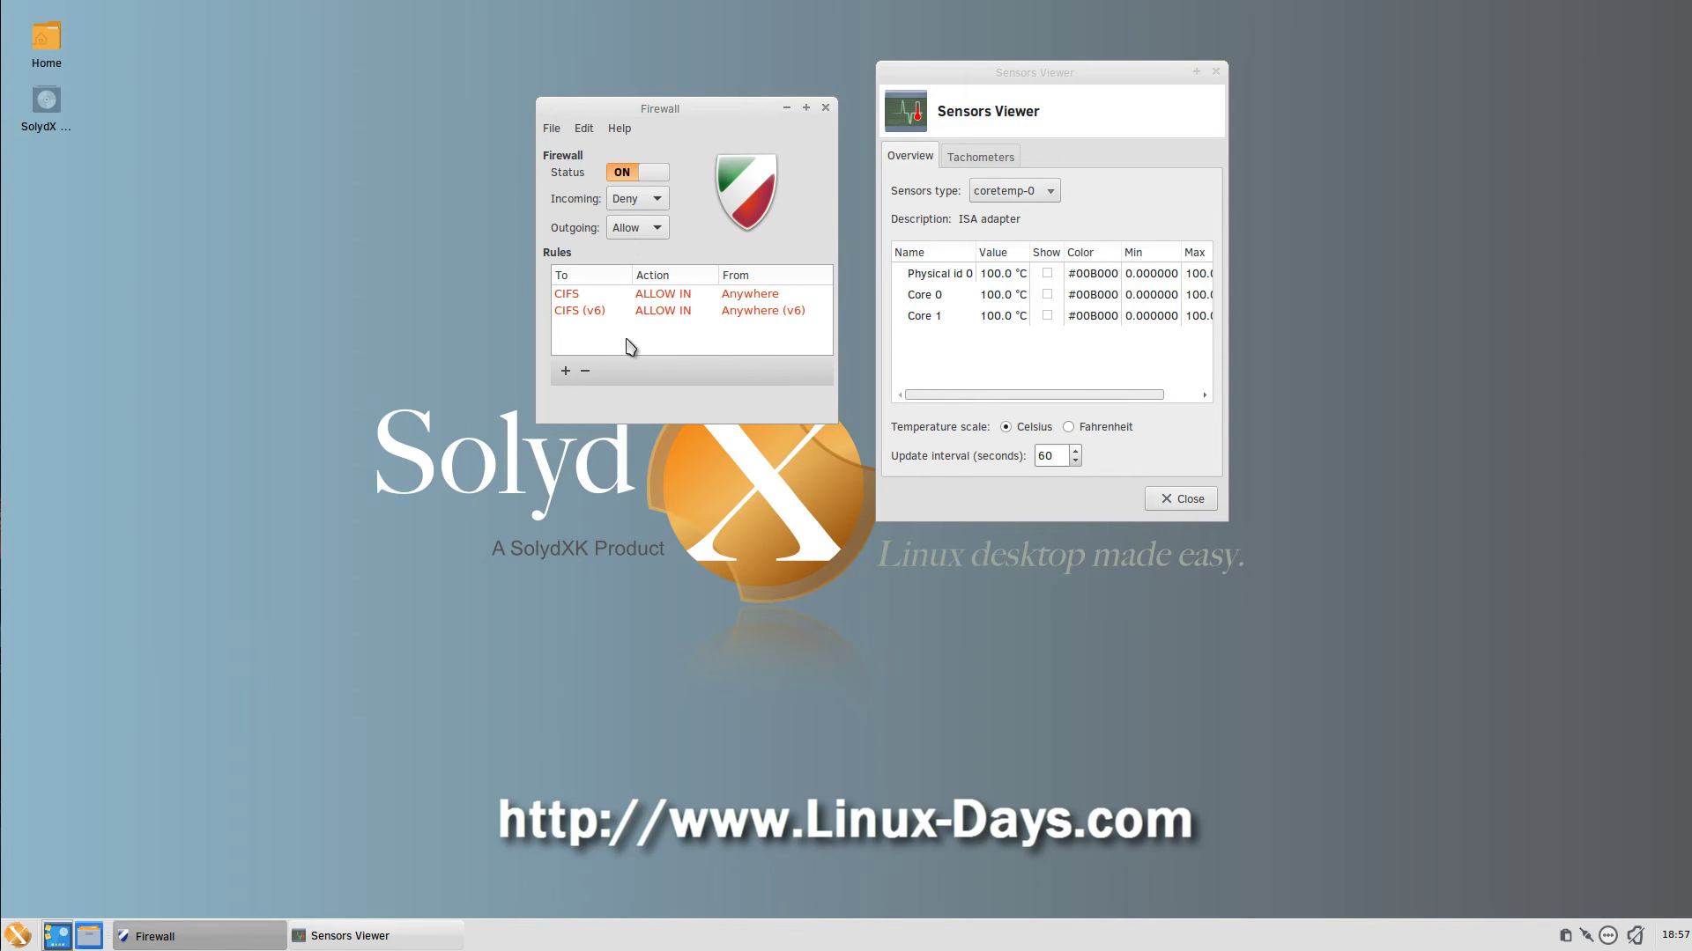
- Toggle the firewall's status off, back on and off again
left_click(629, 175)
left_click(629, 180)
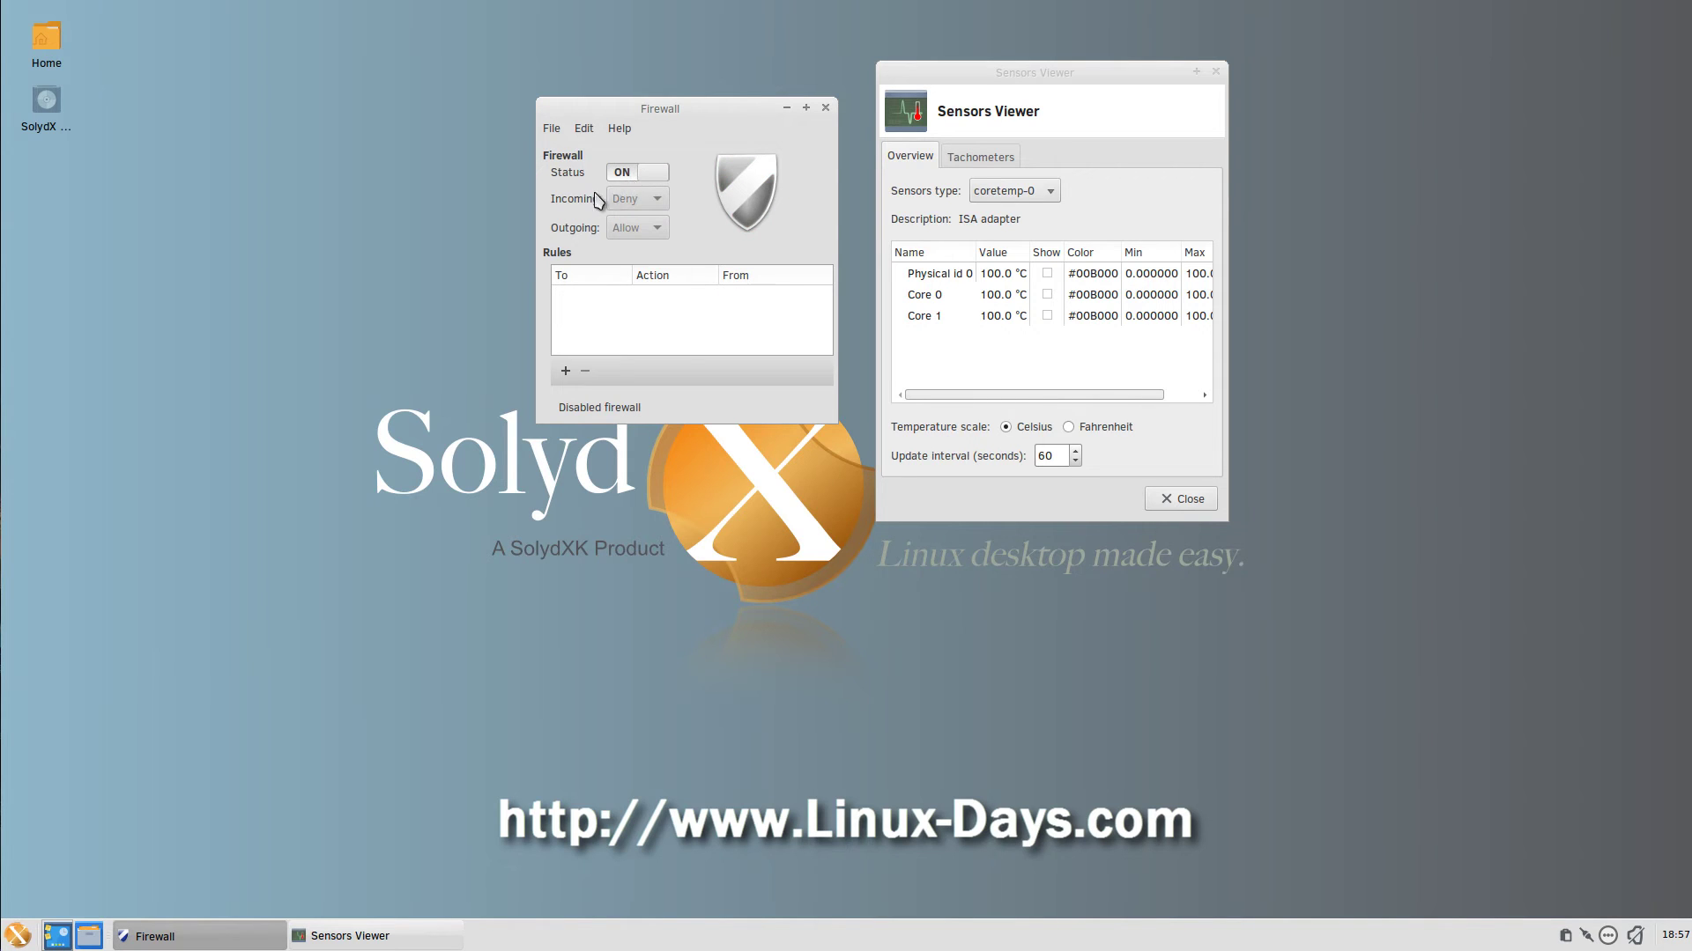
left_click(628, 176)
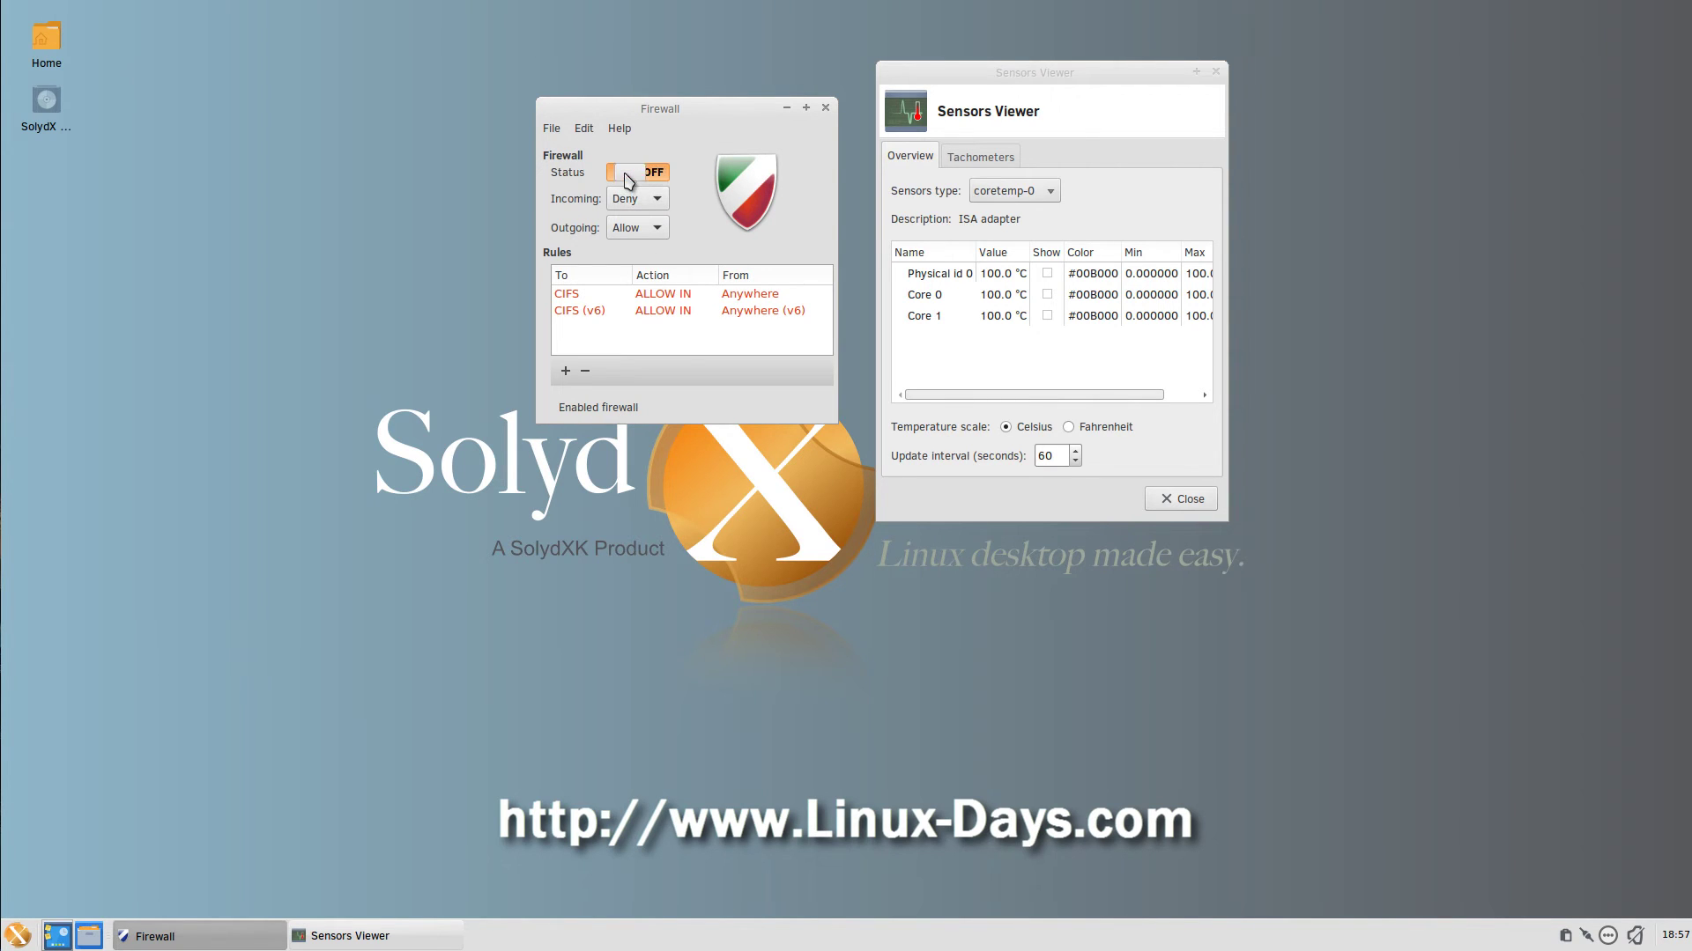
- Quit the Firewall tool and close the Sensors Viewer
left_click(551, 130)
left_click(573, 188)
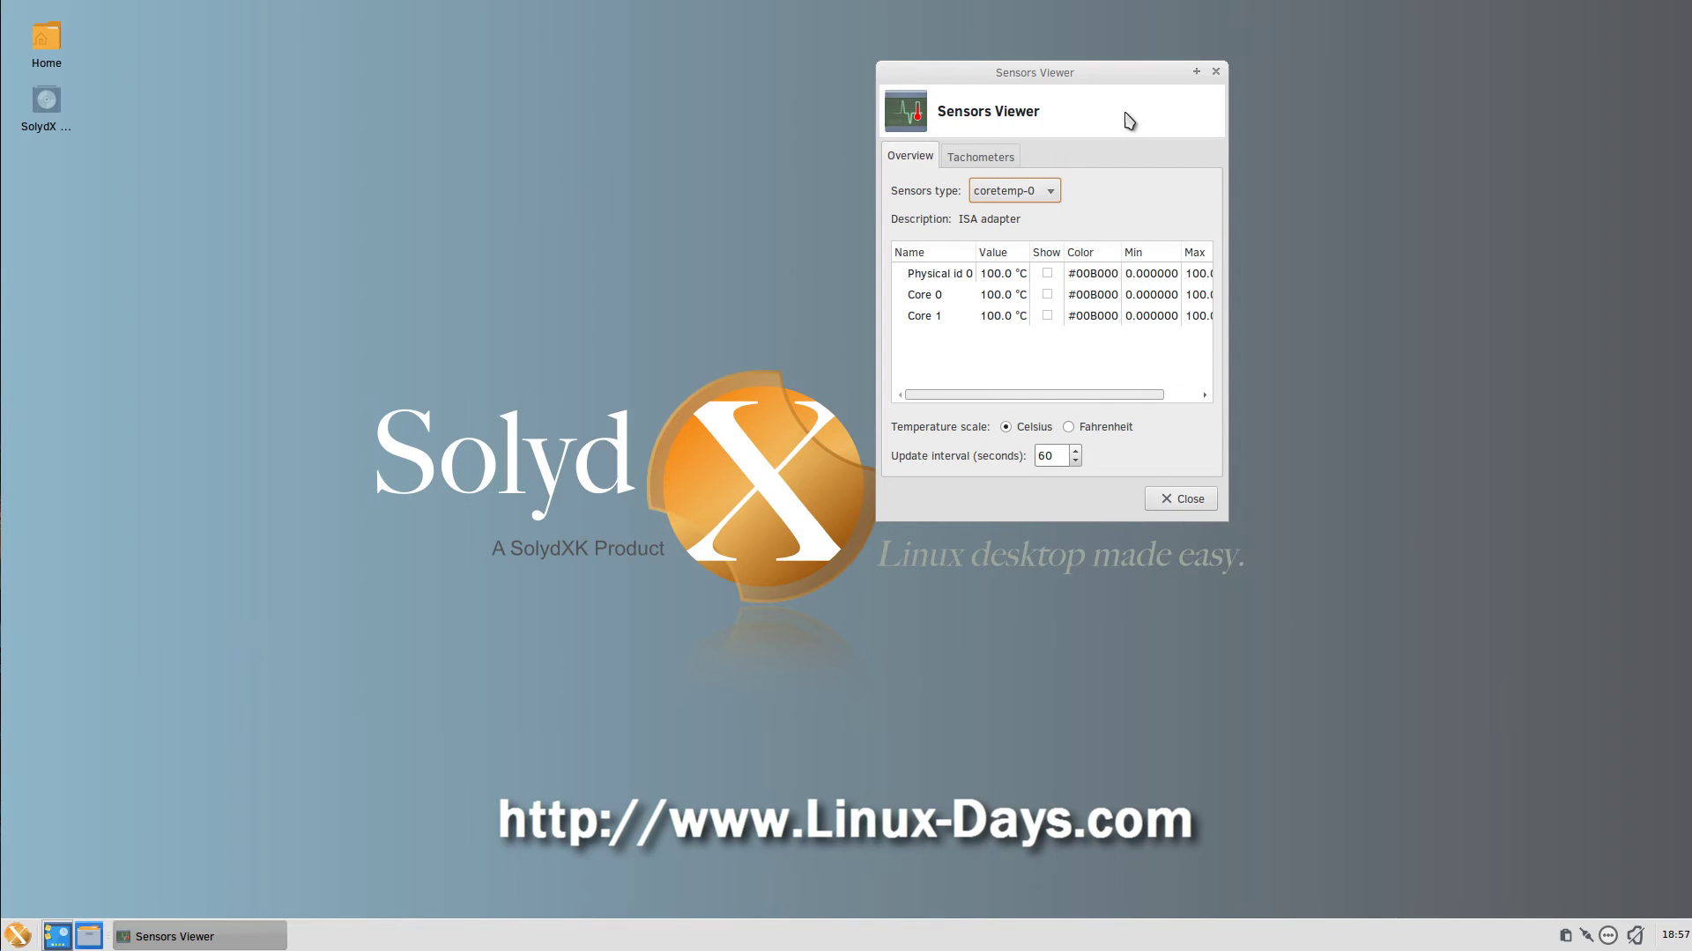
left_click(1216, 72)
- Launch Software & Updates from the Settings applications category
left_click(20, 935)
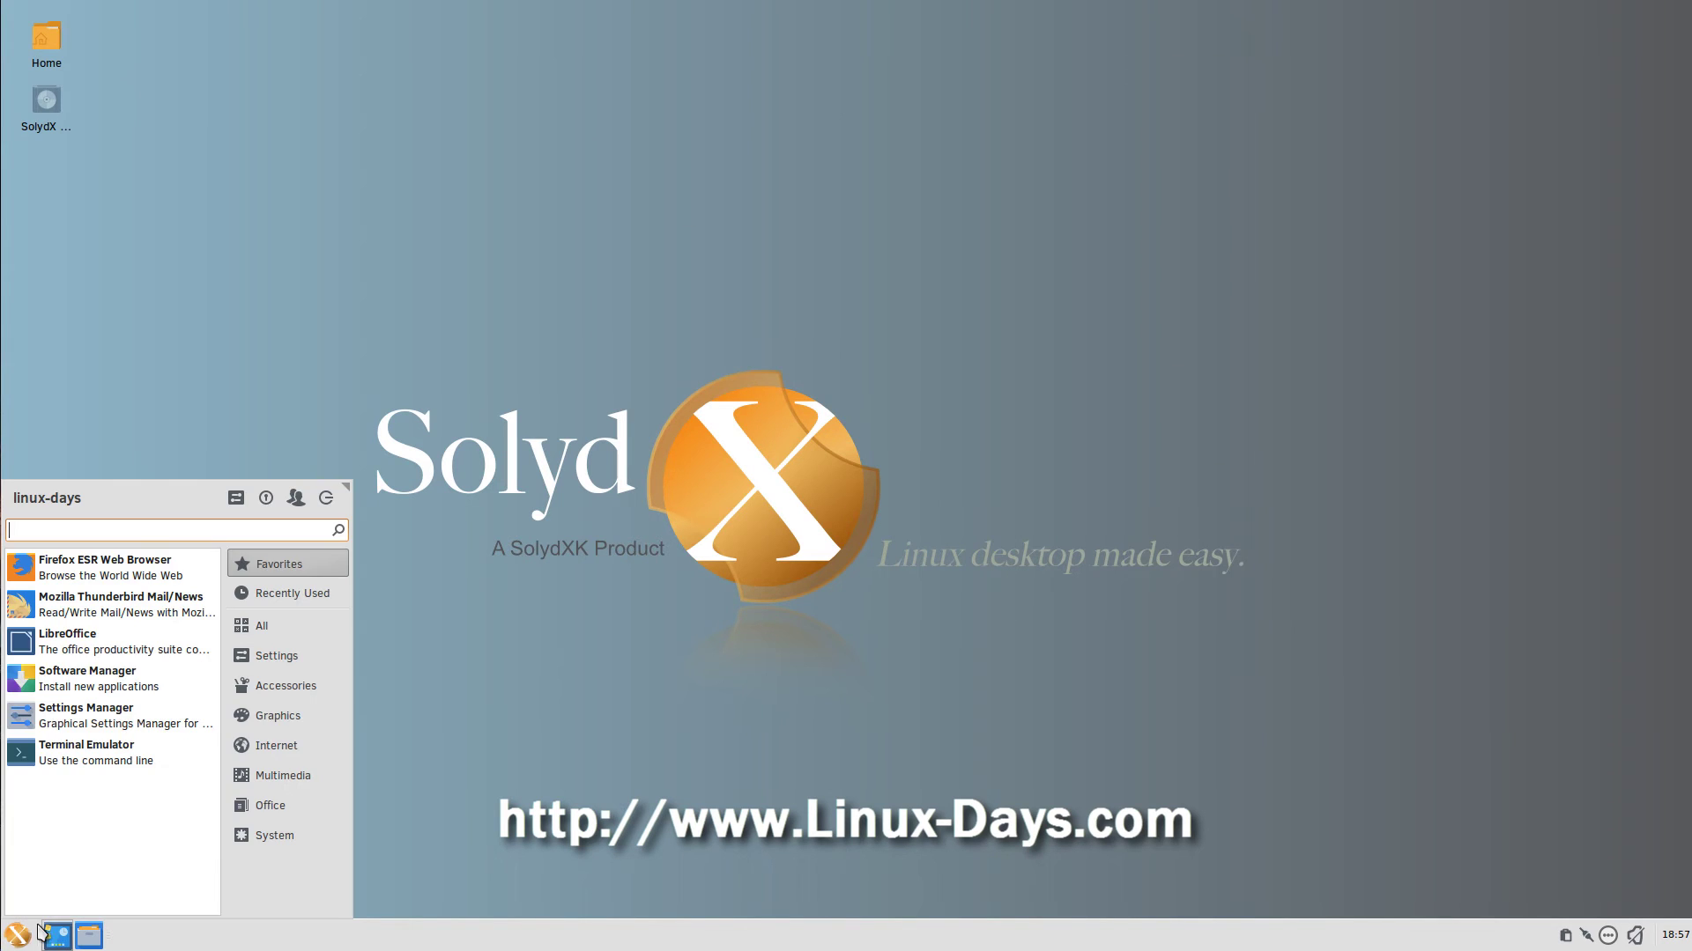
left_click(257, 808)
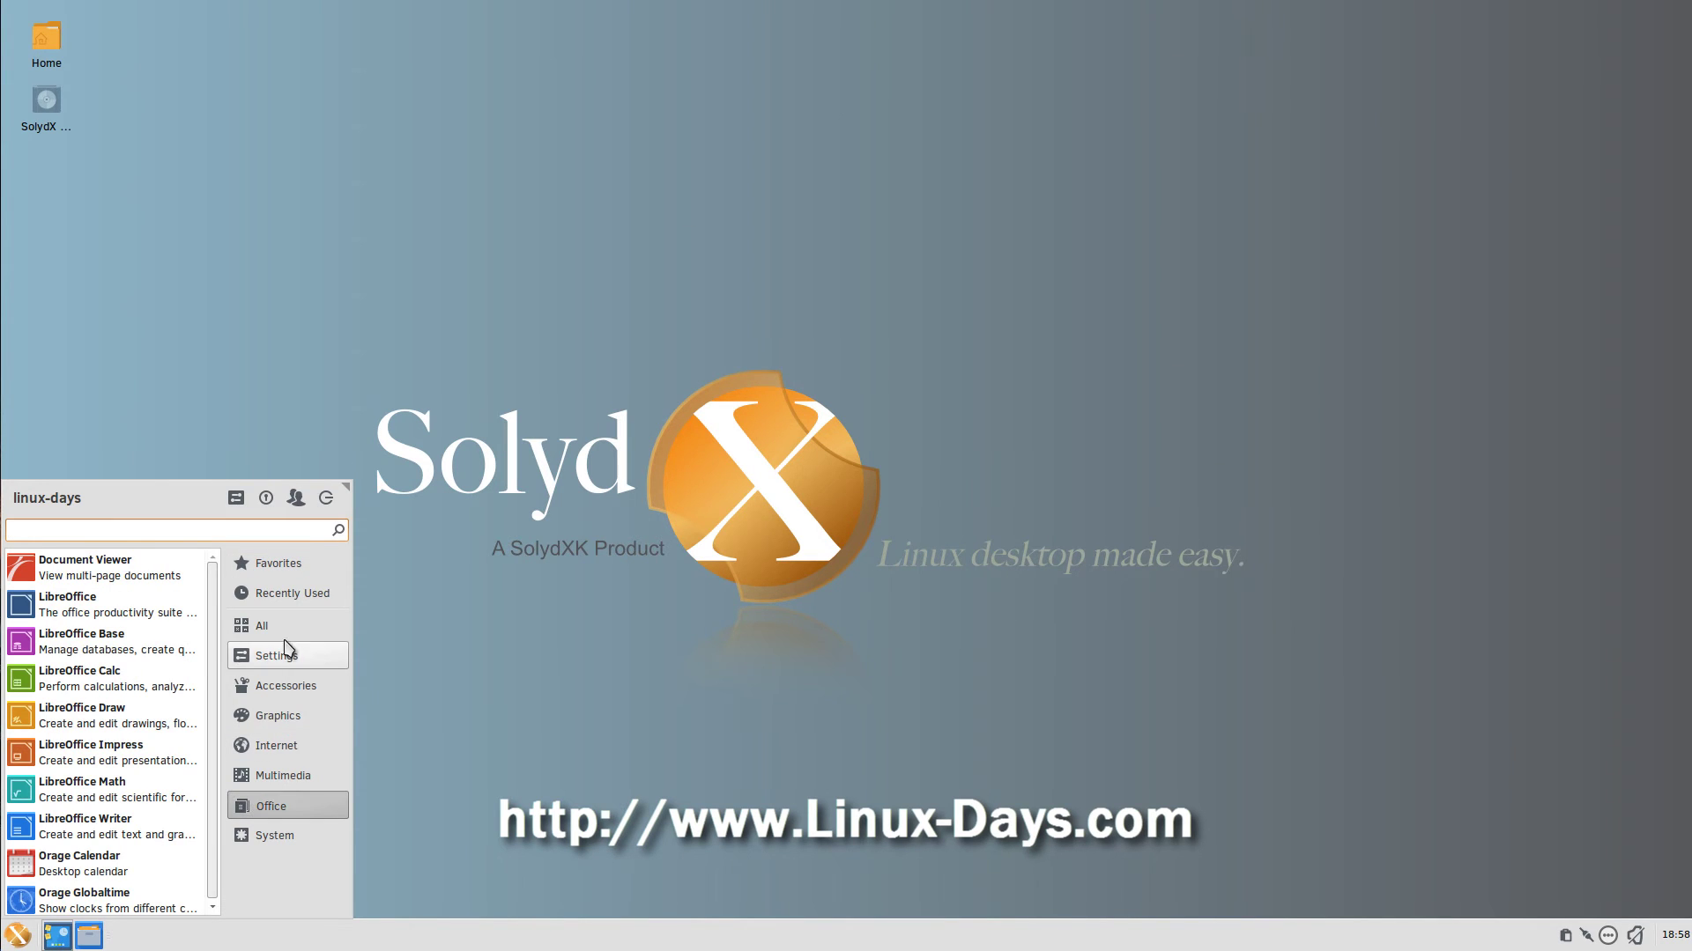
left_click(262, 625)
left_click(275, 657)
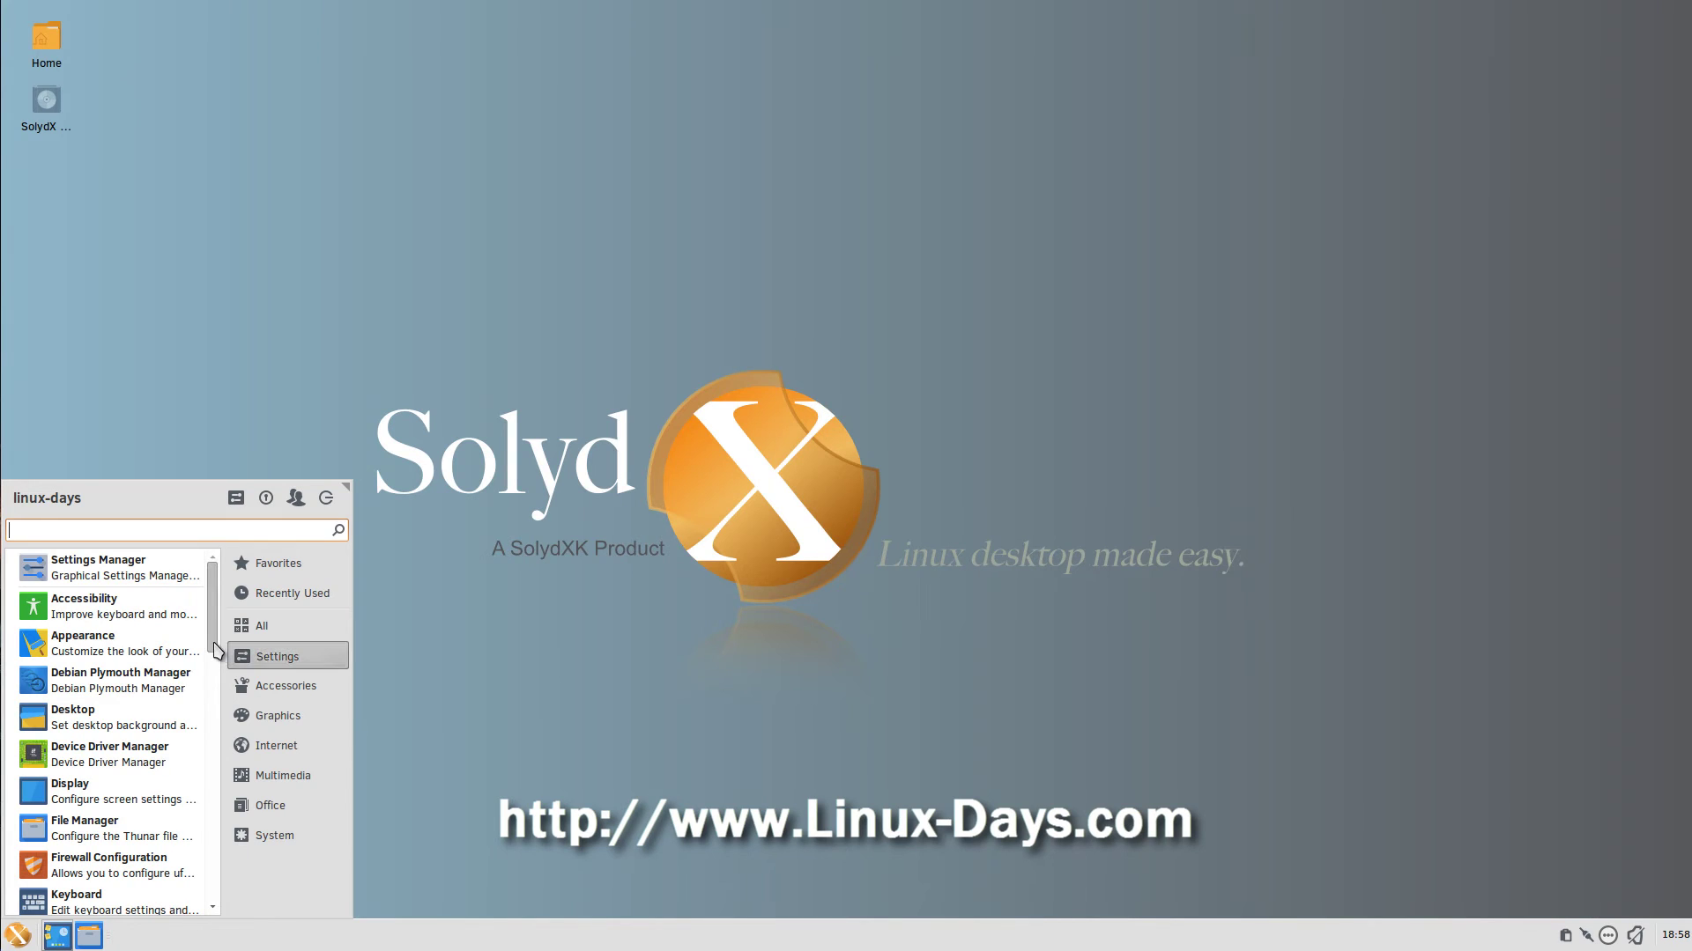
left_click_drag(214, 640, 203, 702)
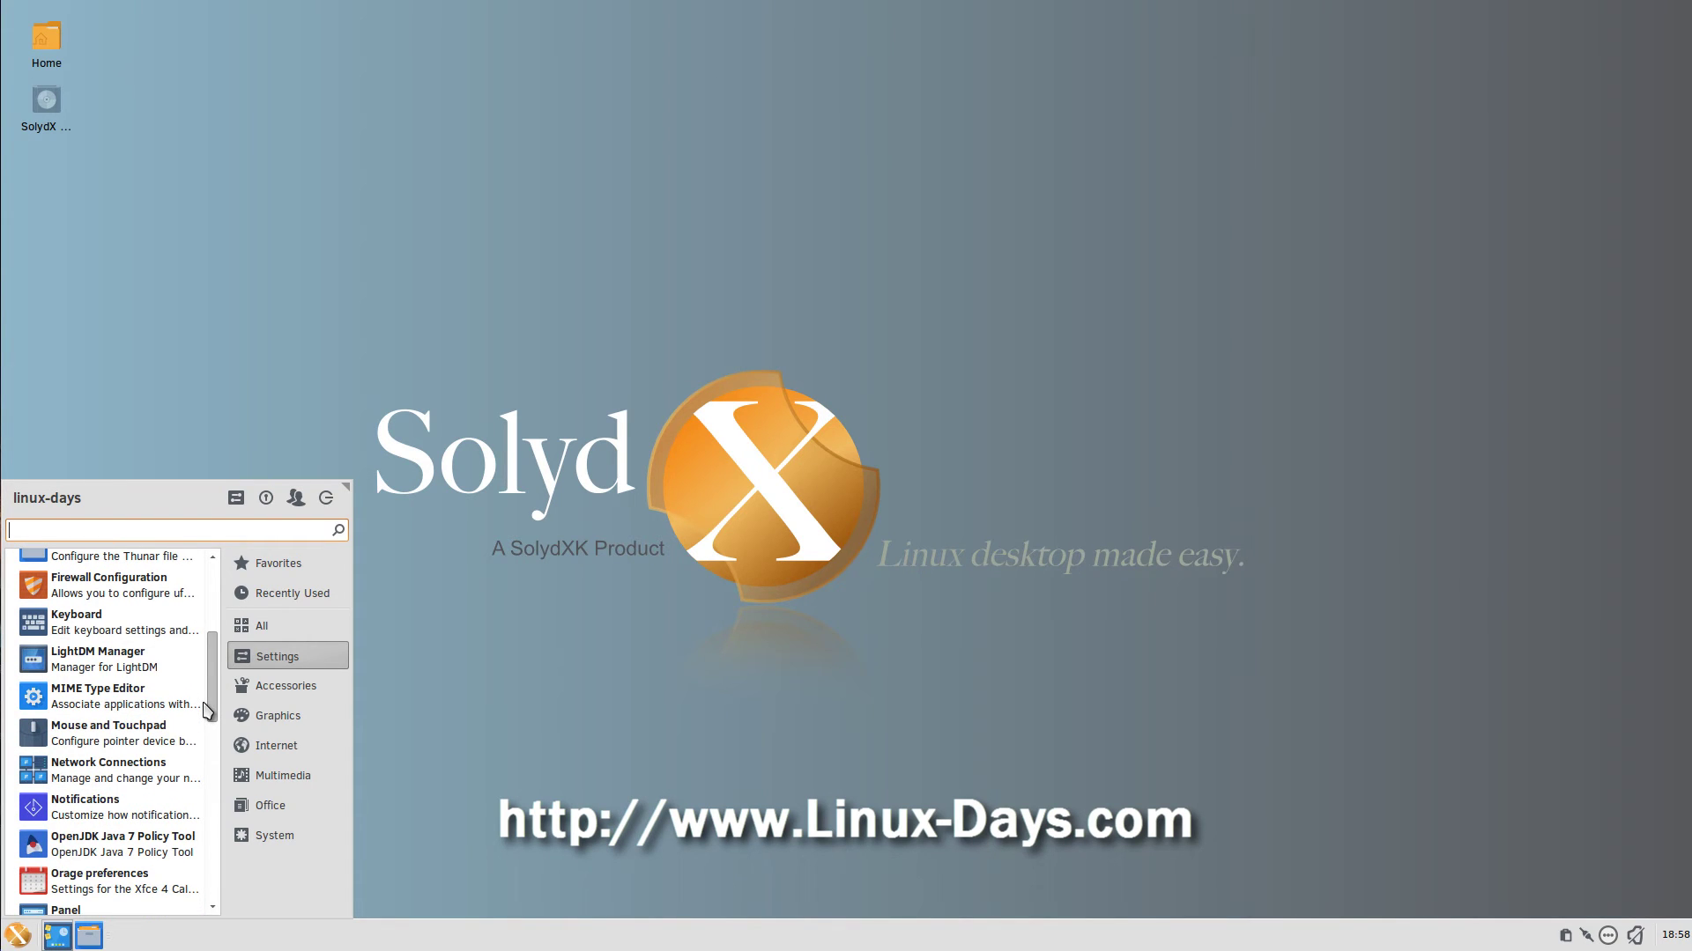
left_click_drag(203, 702, 214, 857)
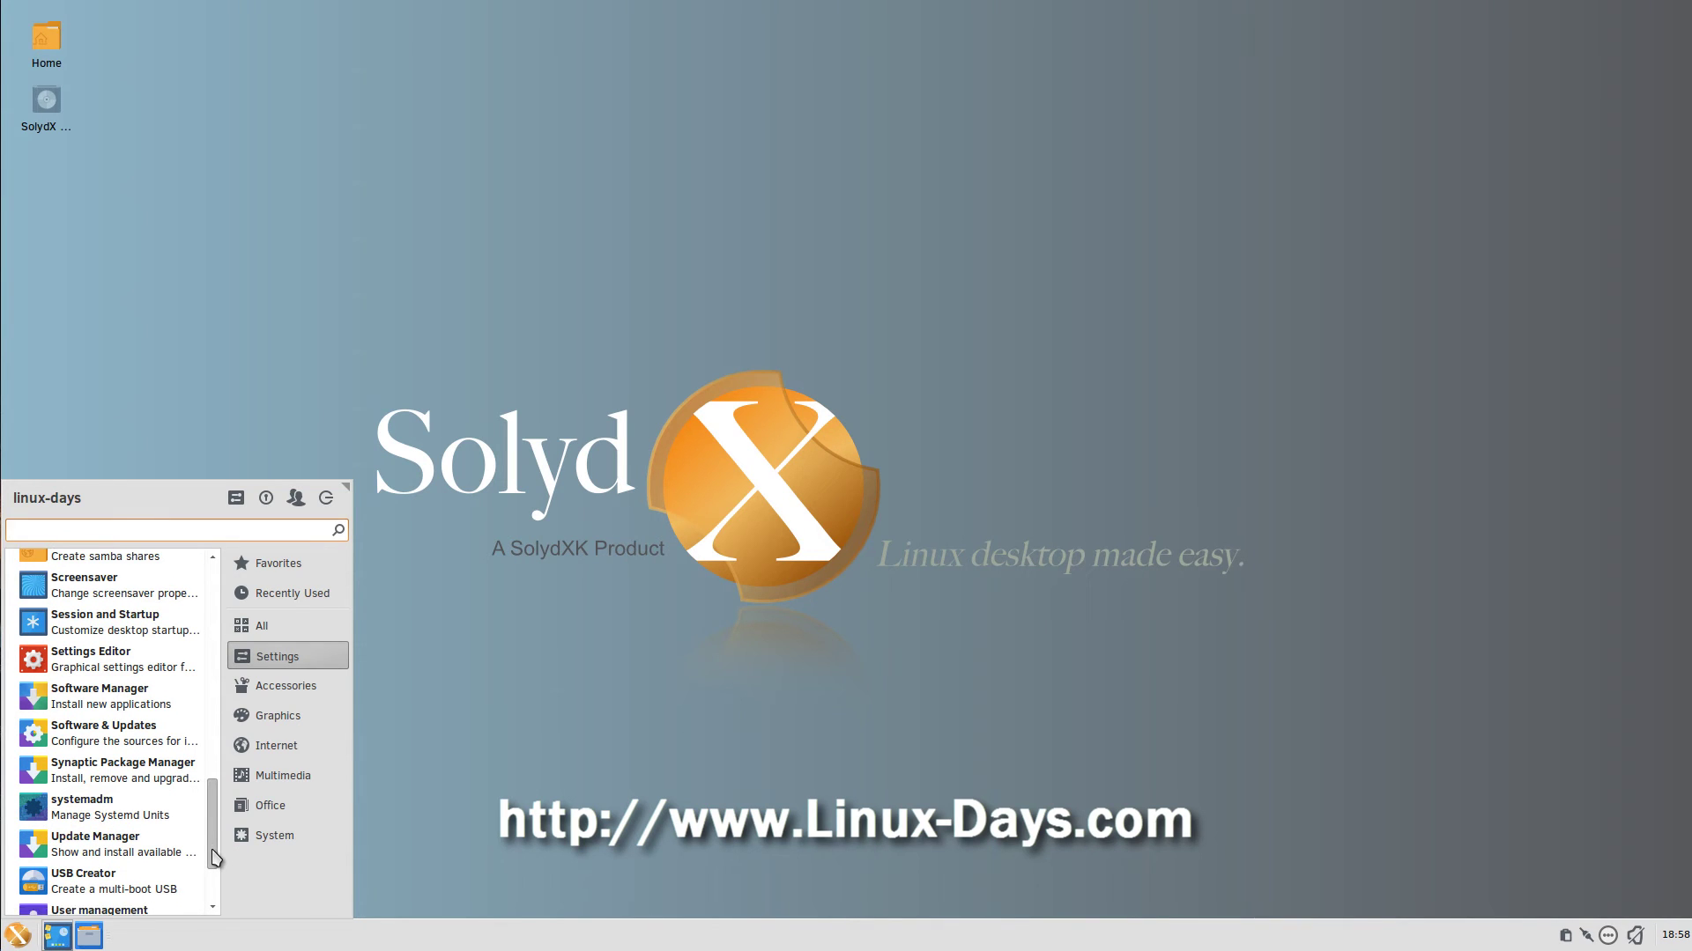
left_click(118, 733)
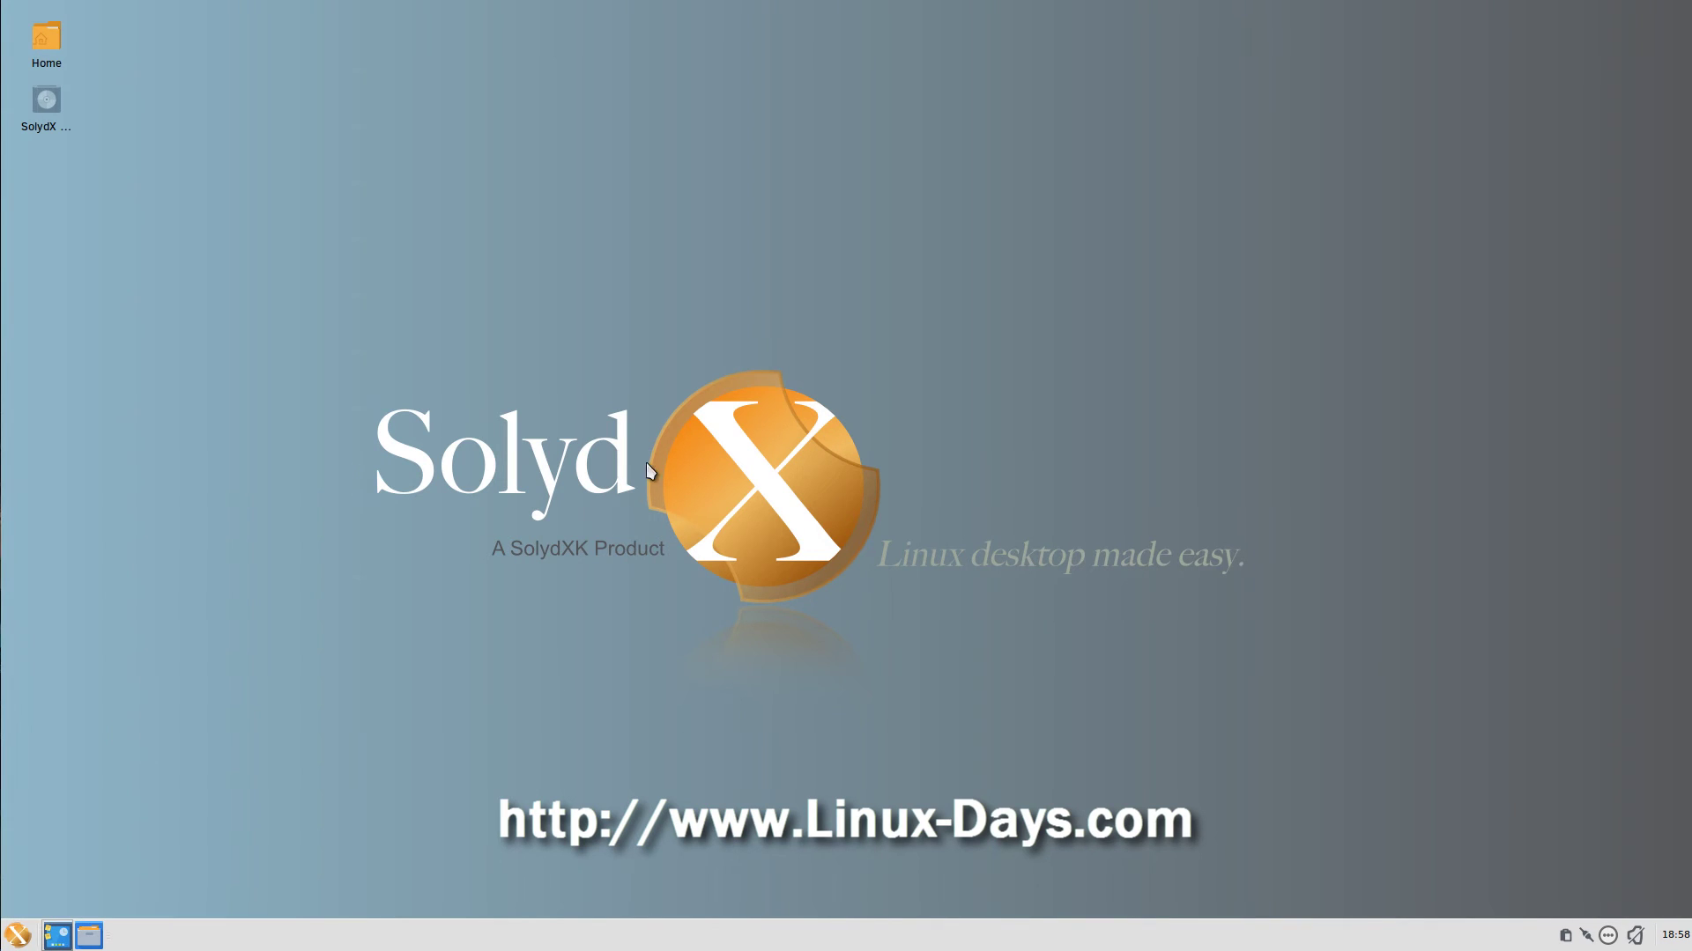
- Review the Updates and Authentication settings in Software & Updates, and return to the SolydXK Software sources
left_click_drag(862, 284, 798, 231)
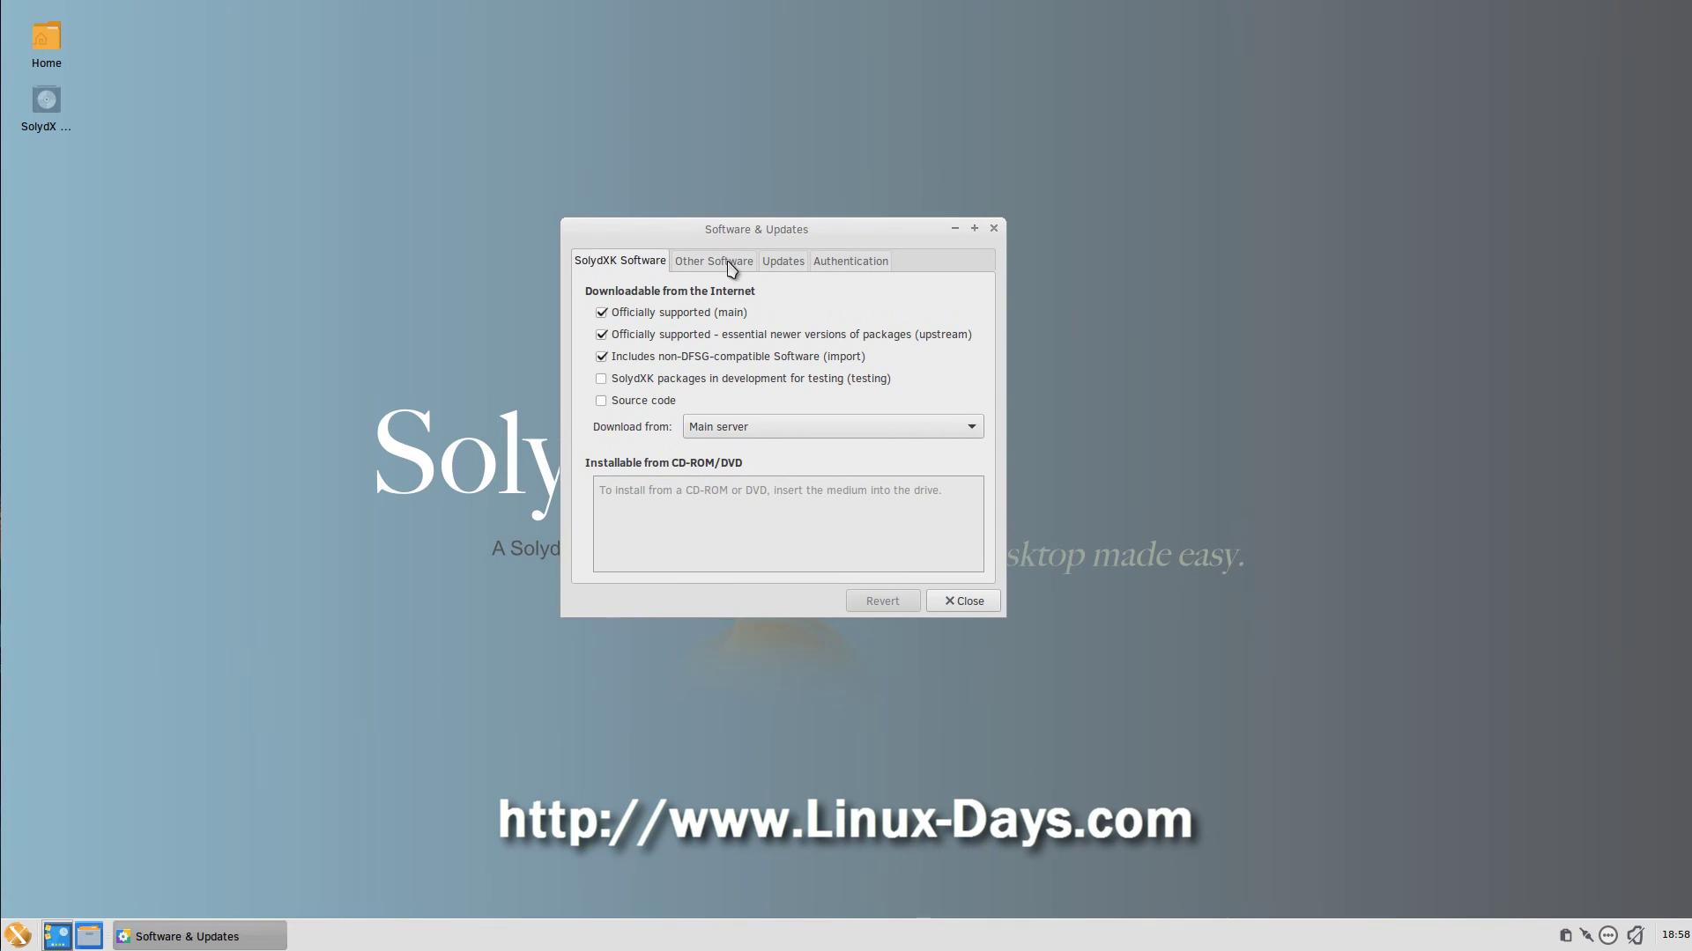
left_click(783, 263)
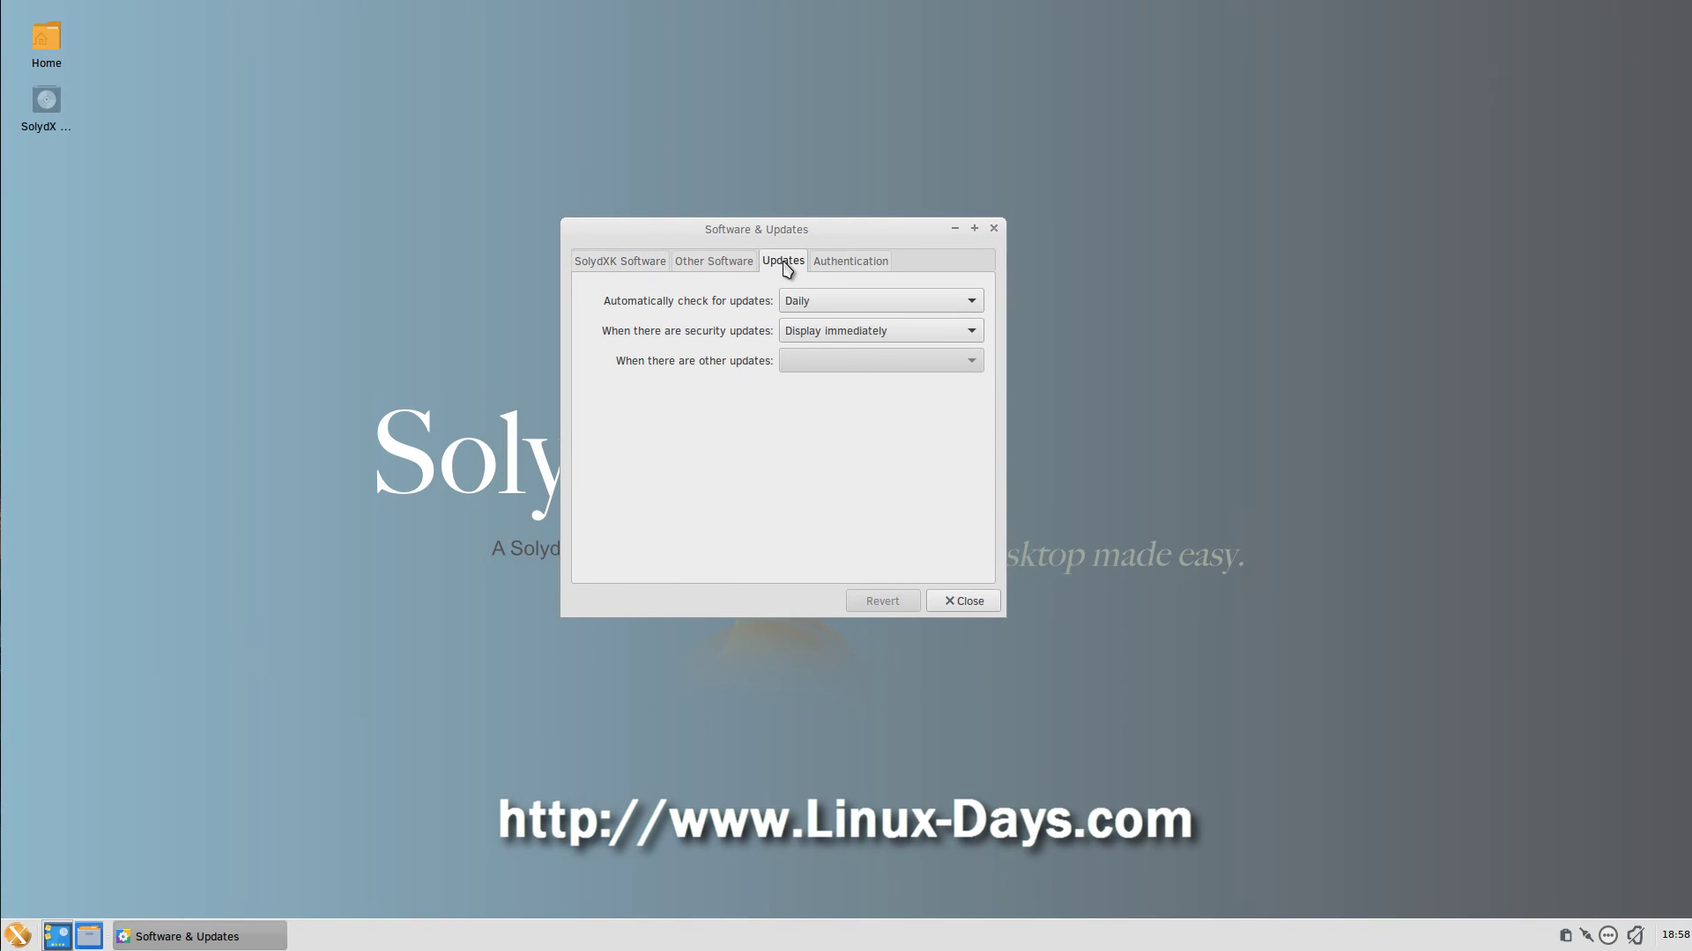
left_click(862, 262)
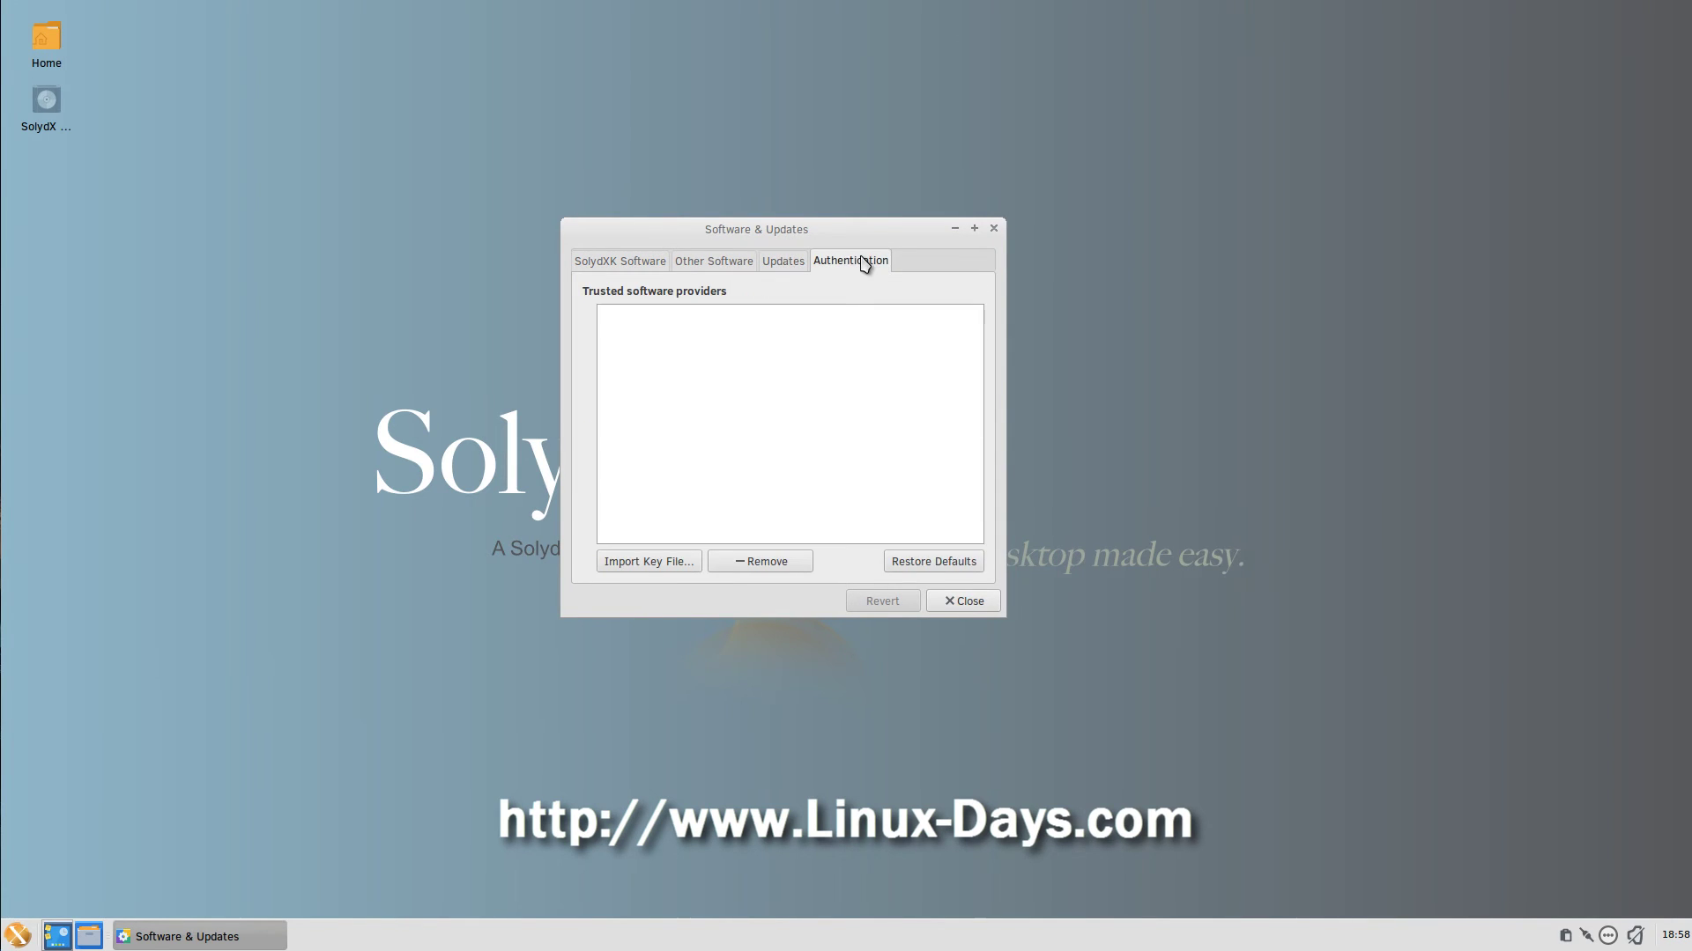
left_click(629, 268)
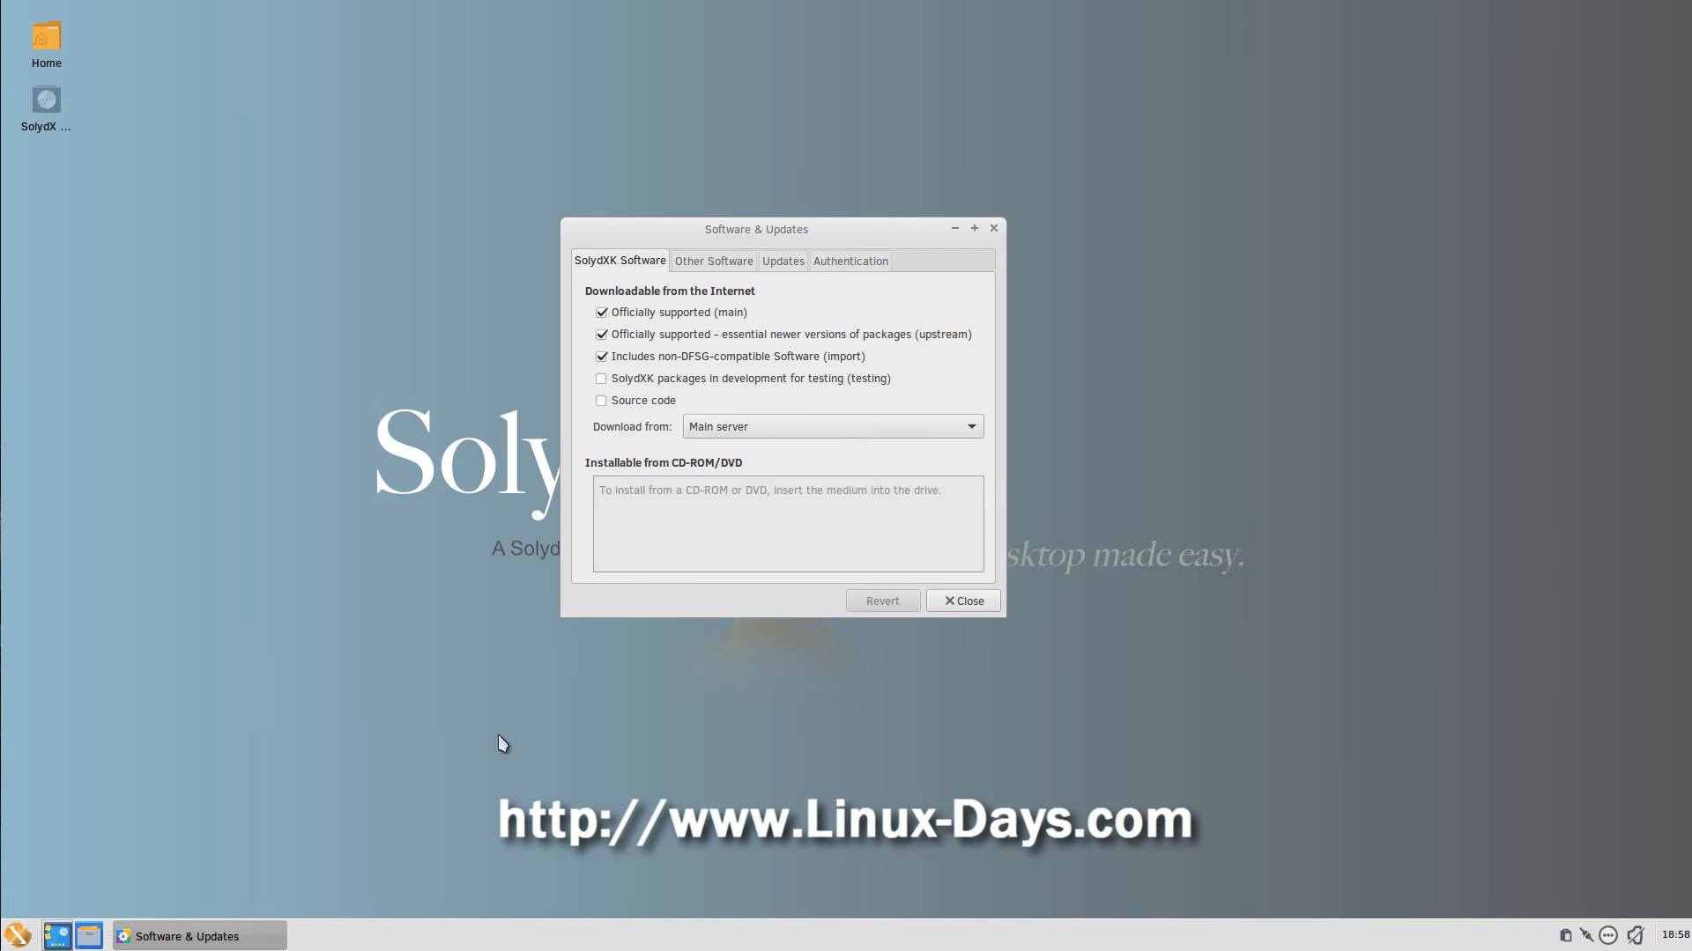
- Launch Software Manager from the Settings applications category and authenticate with the account password
left_click(17, 935)
left_click(270, 634)
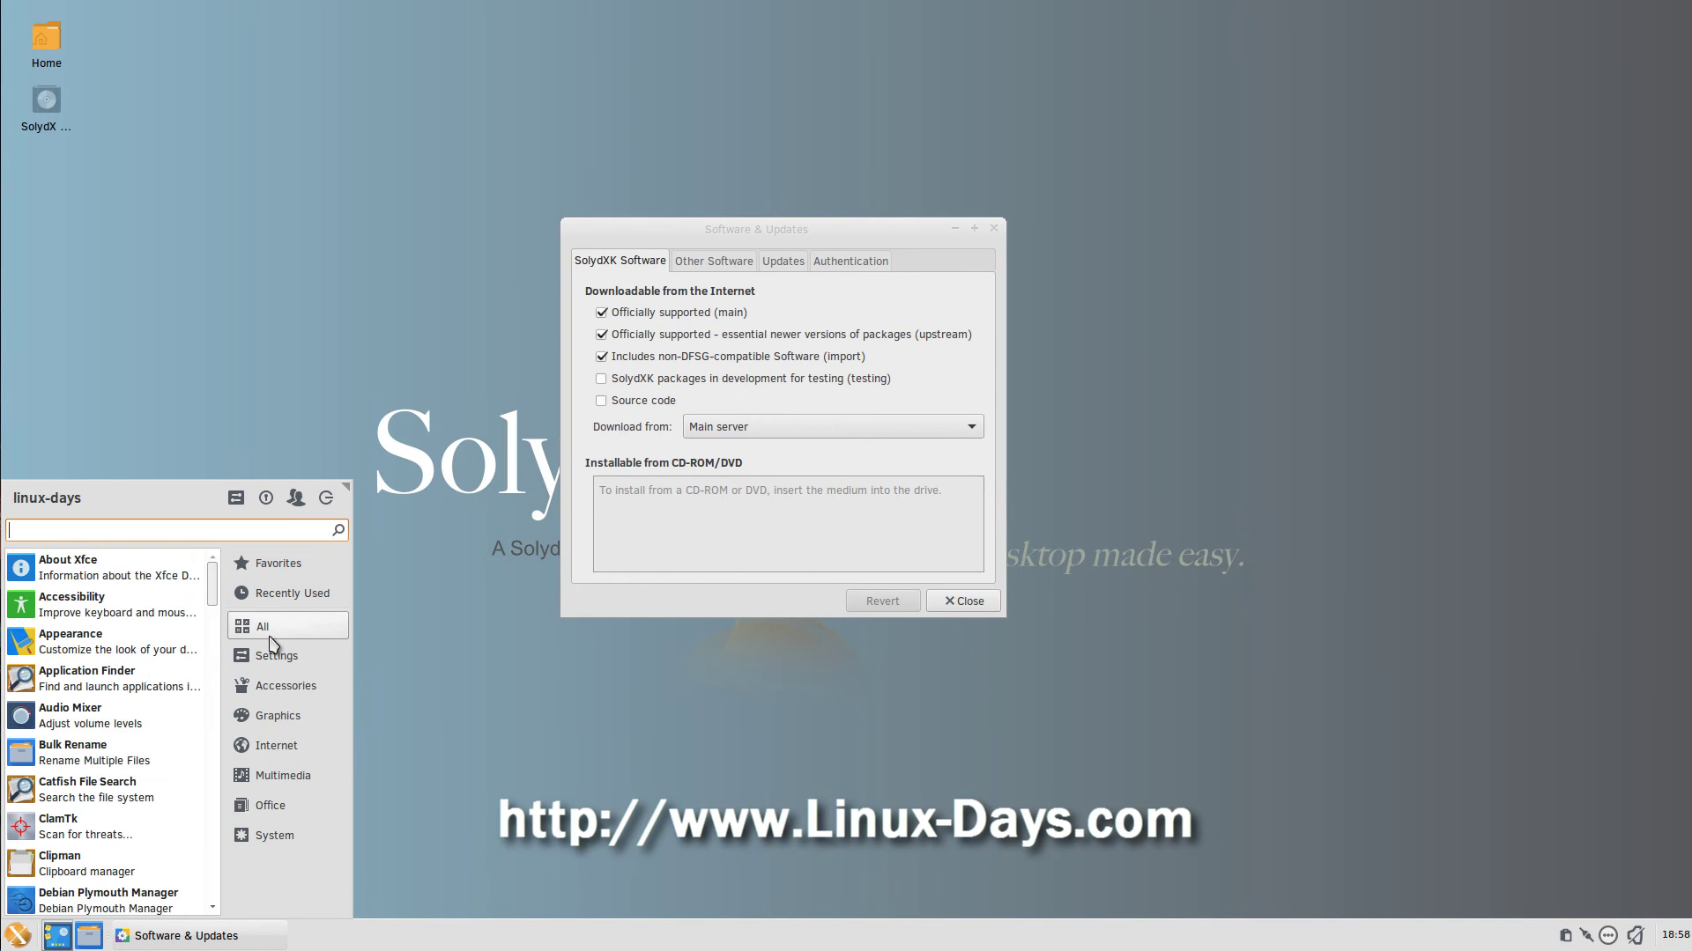
left_click(271, 655)
left_click_drag(215, 651, 214, 842)
left_click(109, 800)
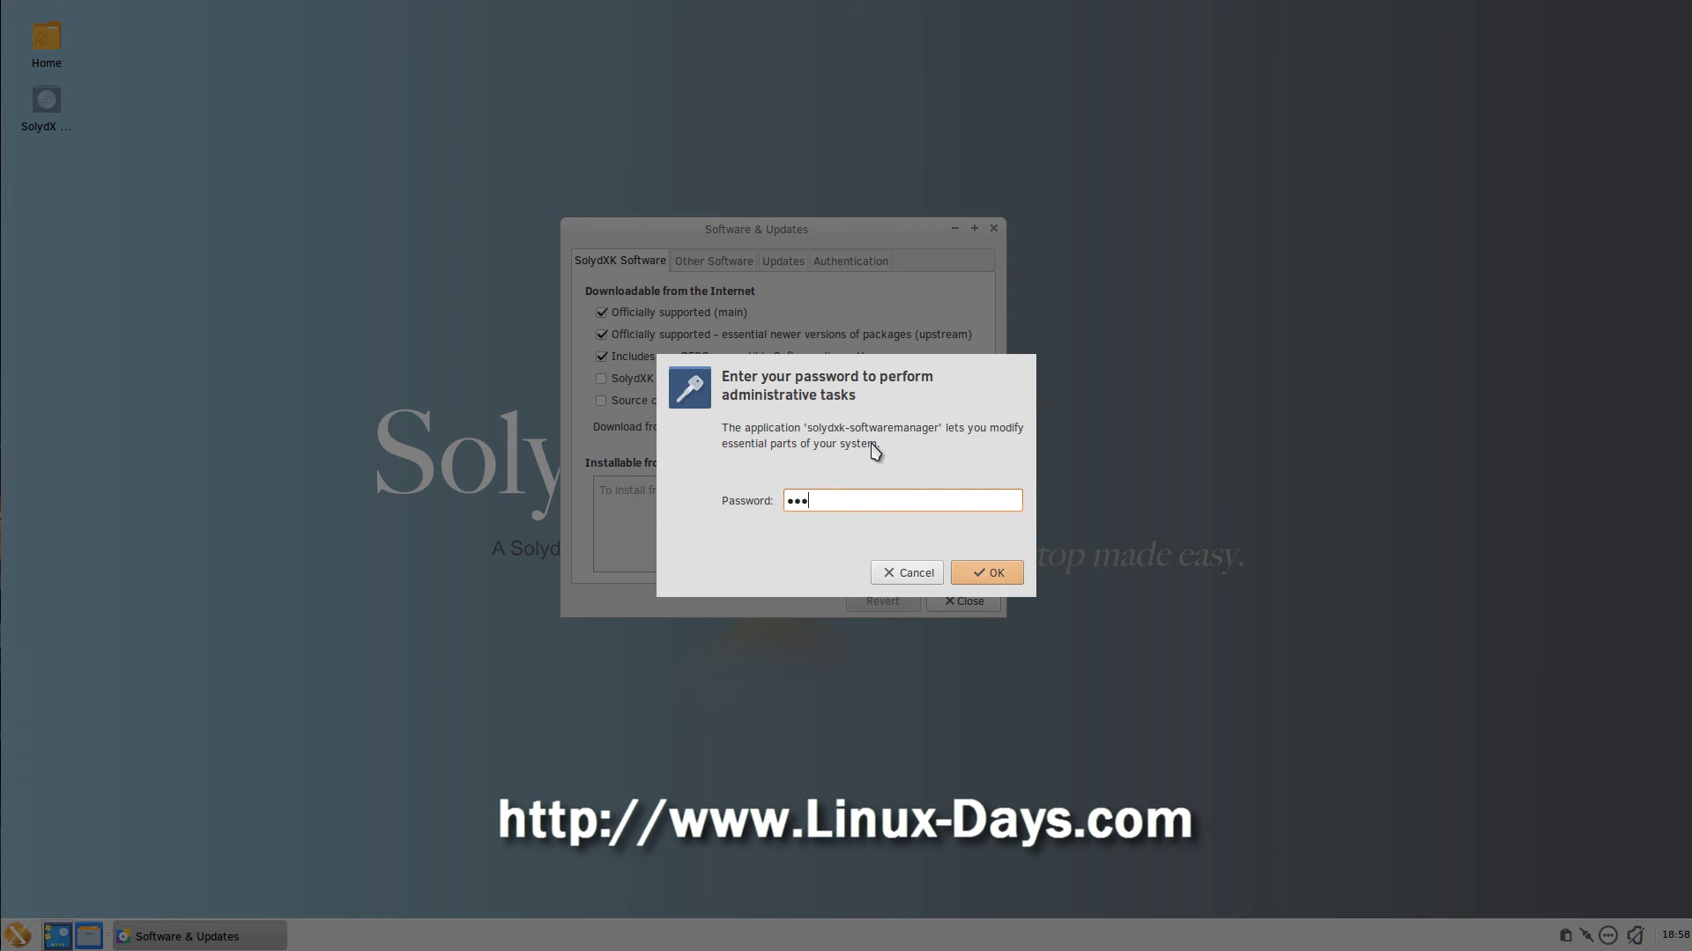
key("Return")
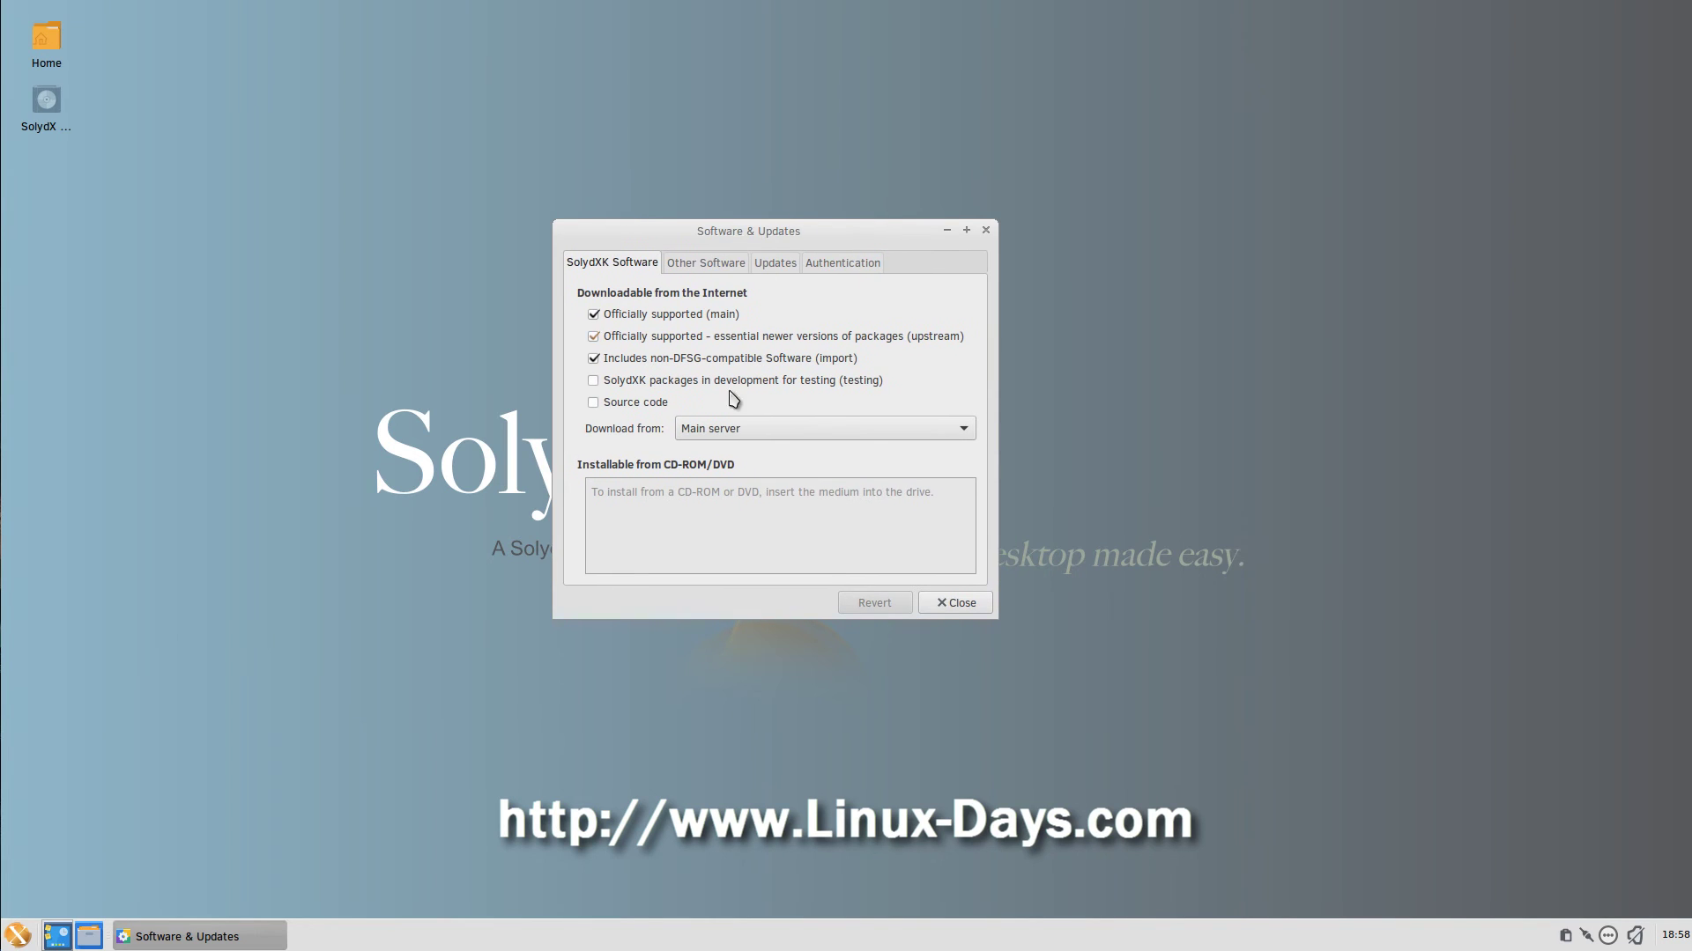
- Close Software & Updates and move the Software Manager window to the upper middle of the desktop
left_click_drag(740, 239, 769, 269)
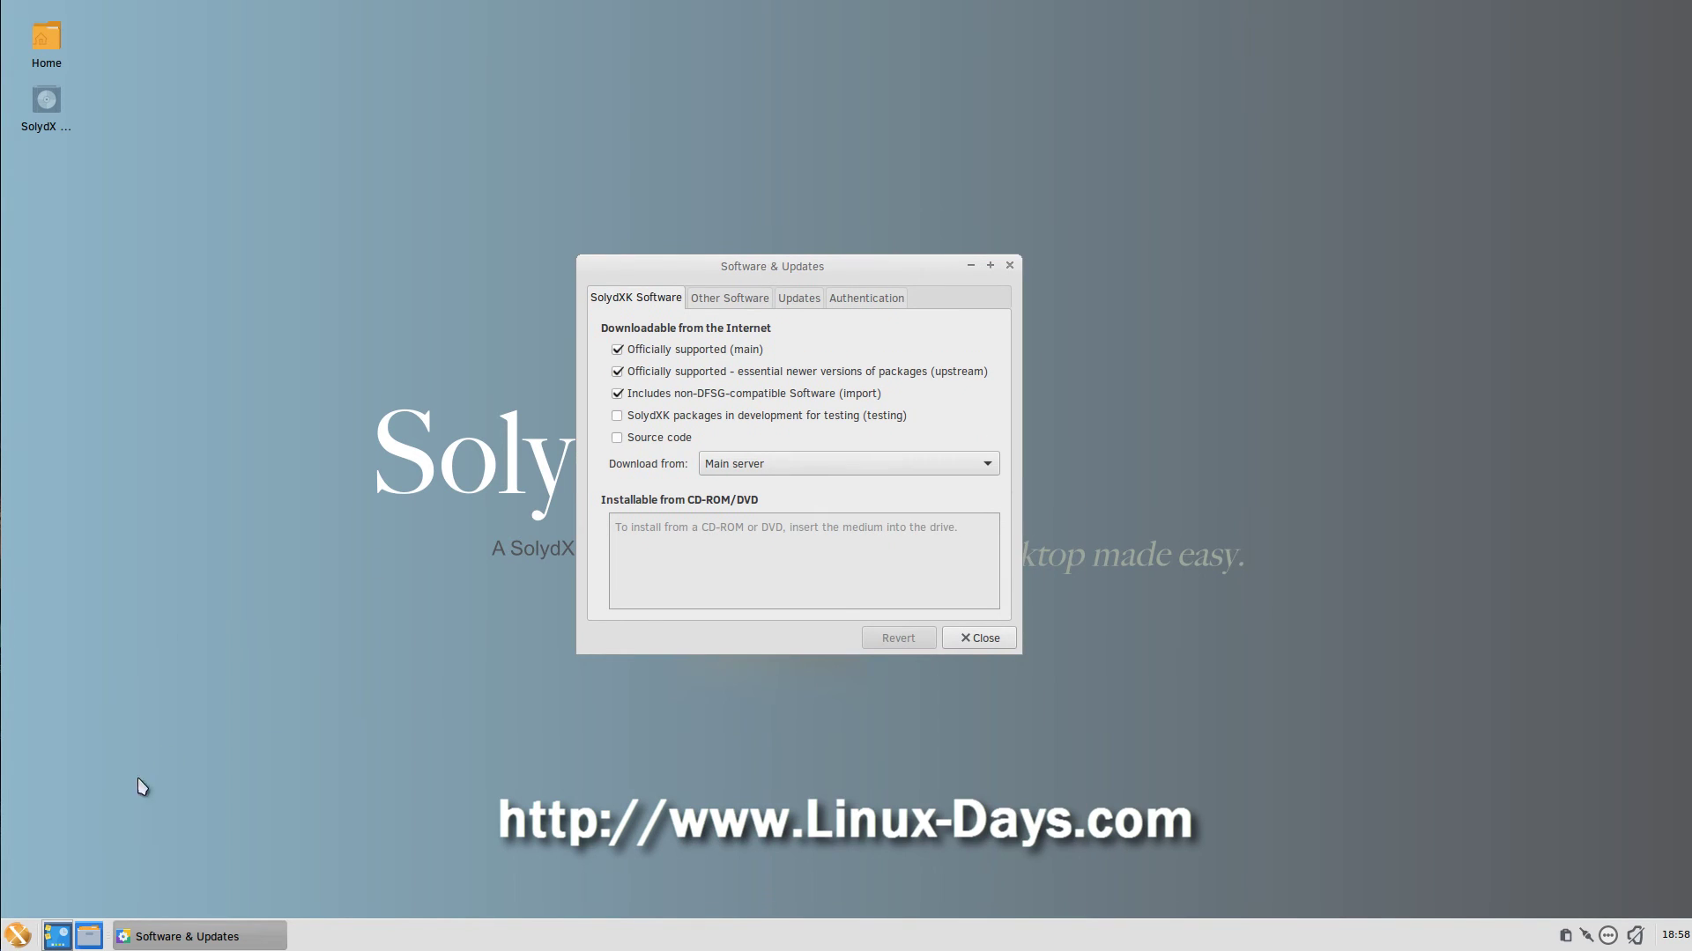
left_click(17, 934)
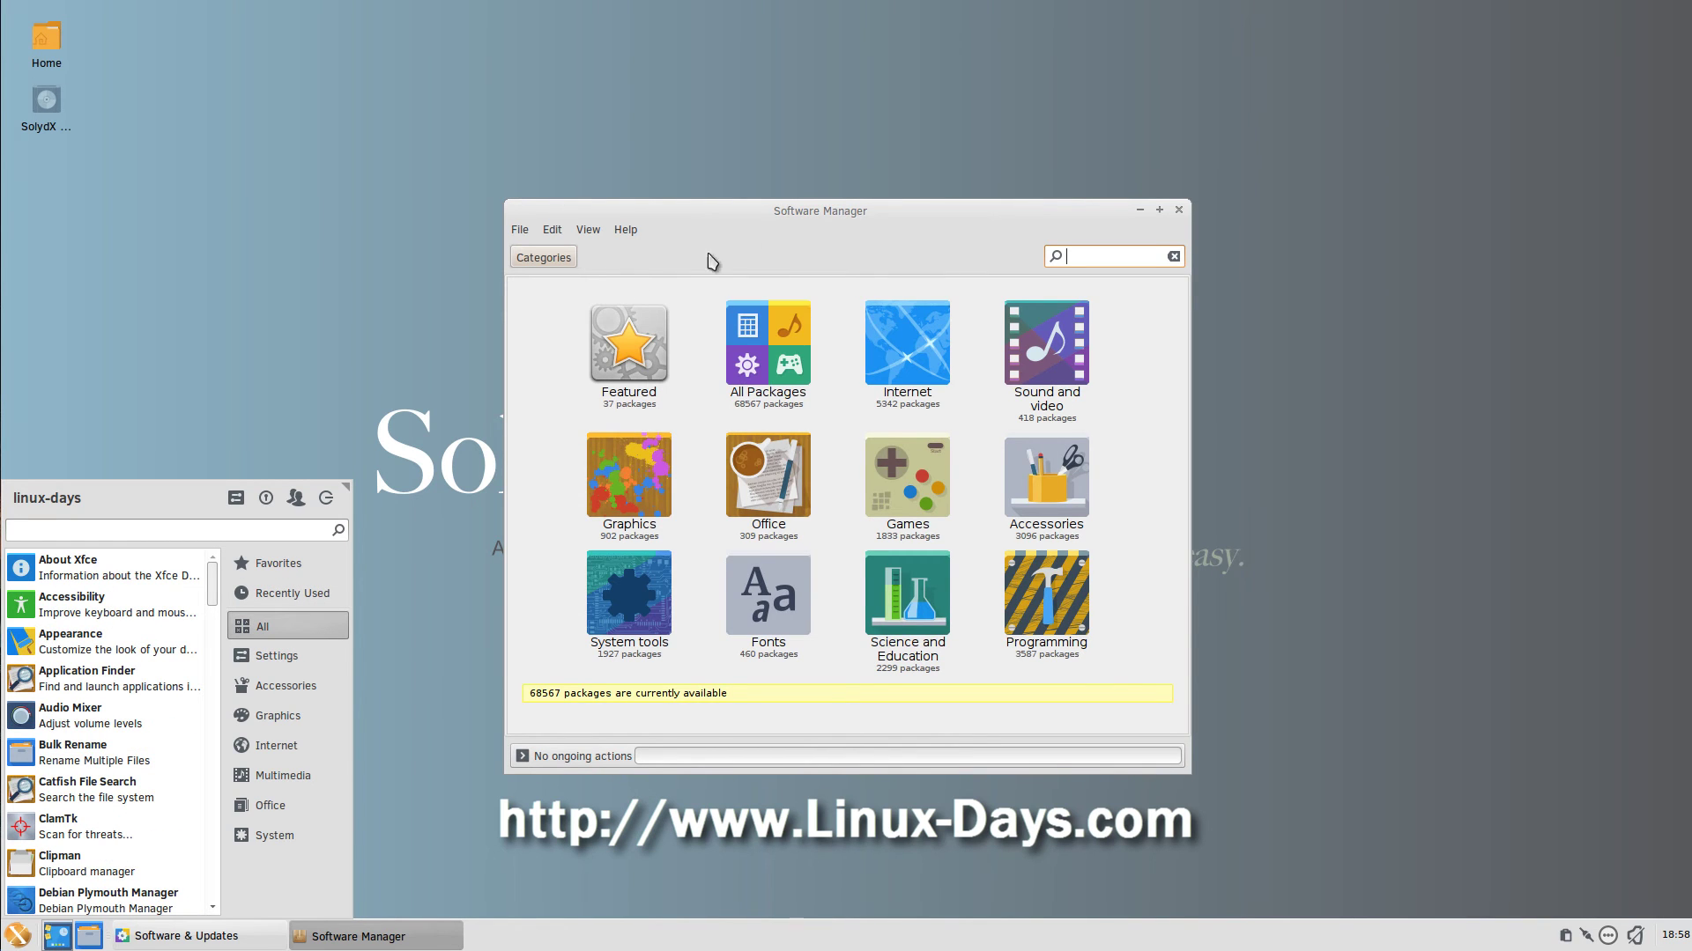
left_click(679, 256)
left_click_drag(811, 227, 577, 338)
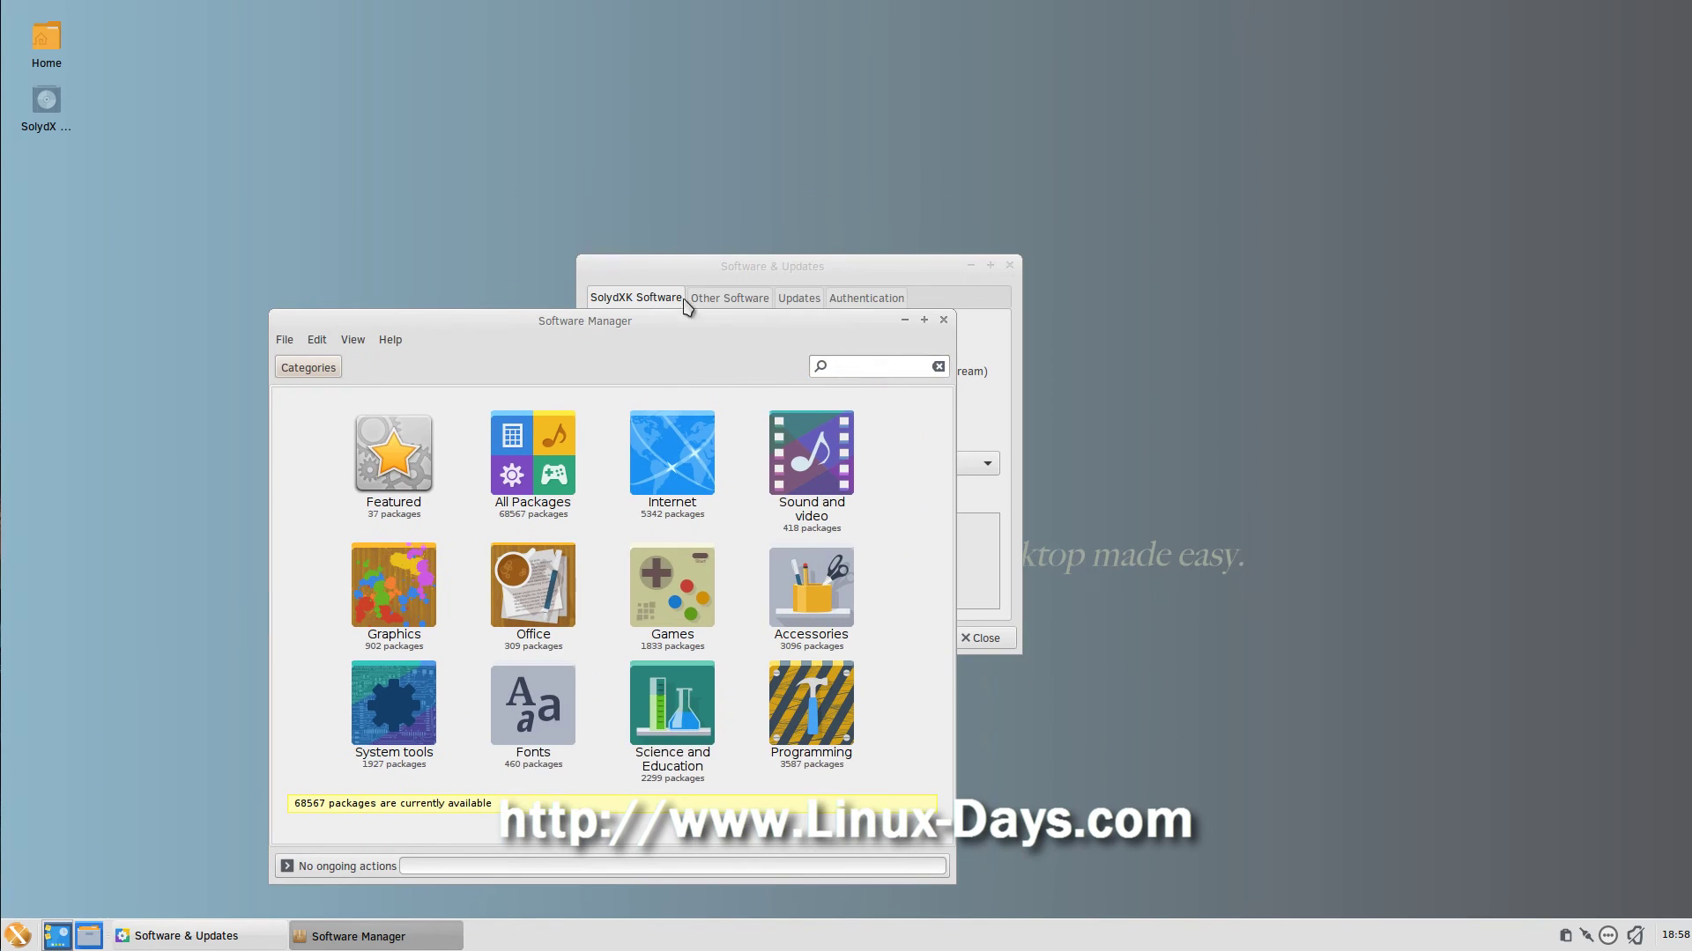
left_click(1012, 270)
left_click_drag(701, 326, 772, 85)
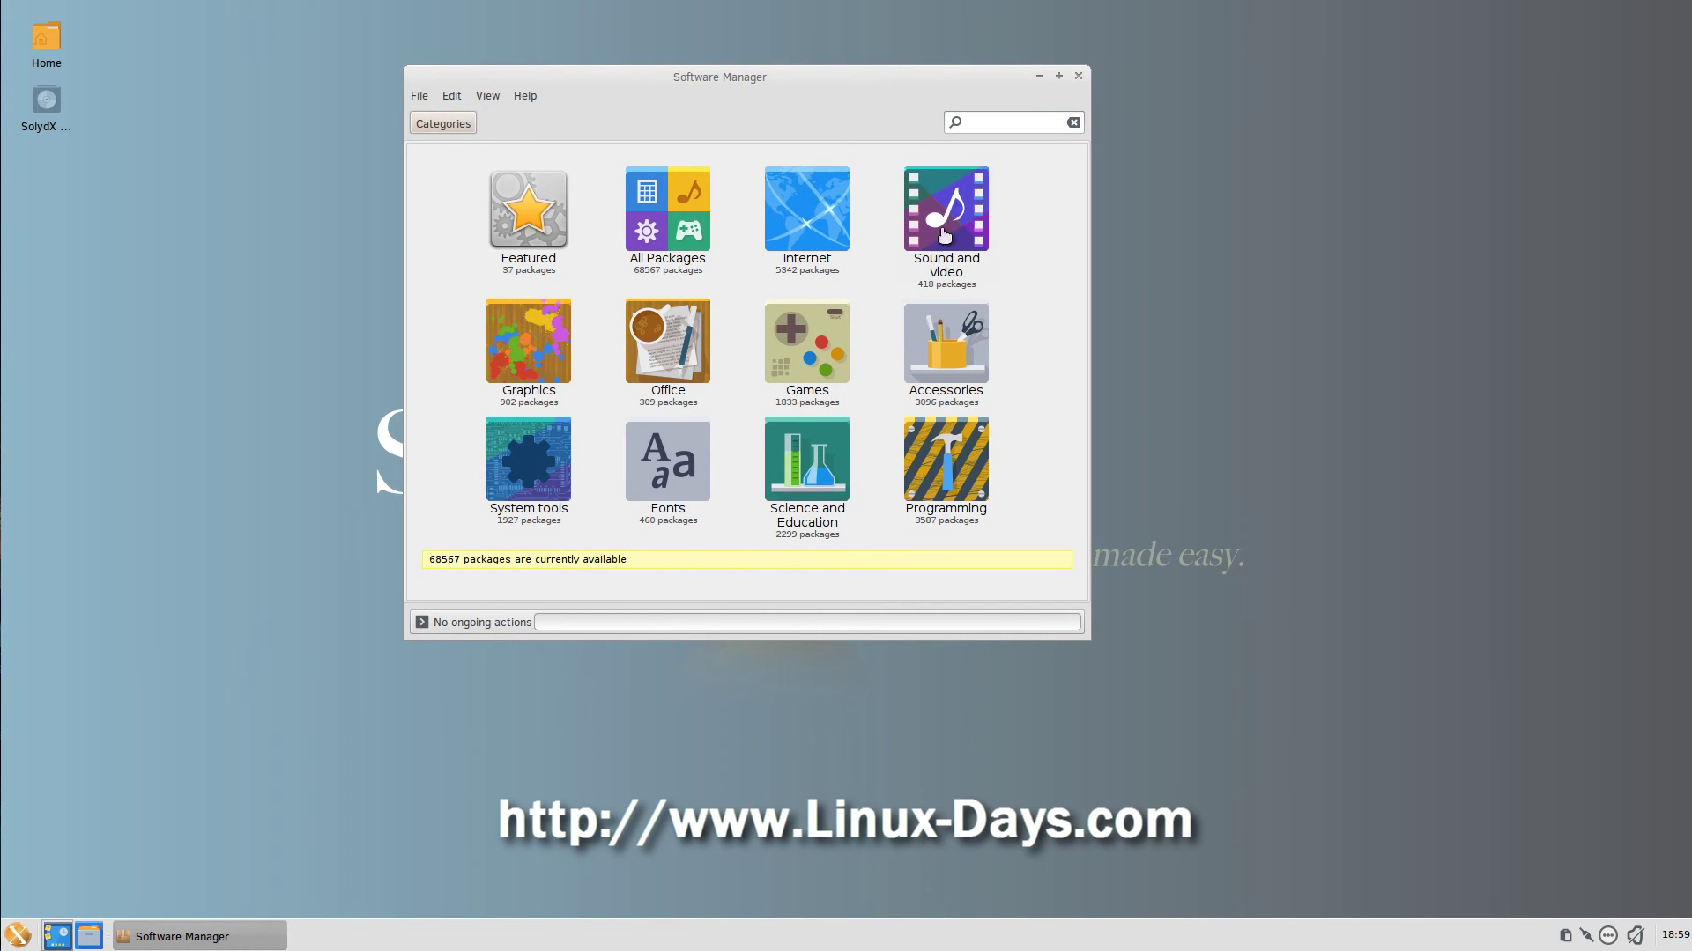
- Browse the packages in Software Manager's Sound and video category
left_click(943, 234)
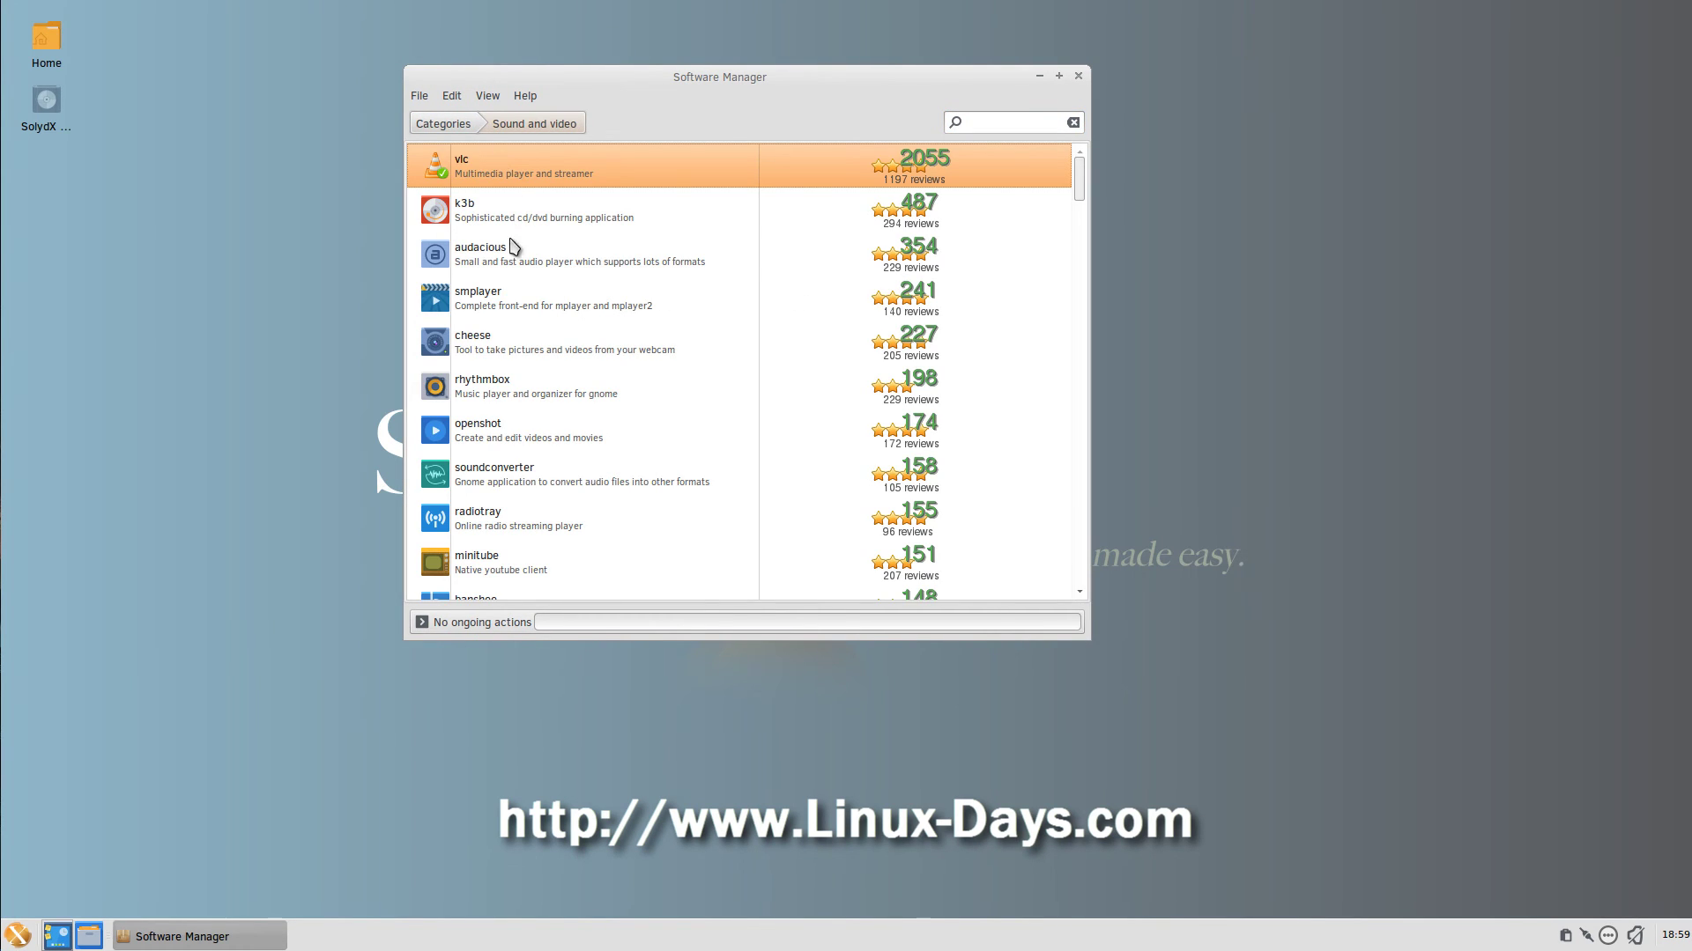
left_click(492, 307)
left_click(494, 386)
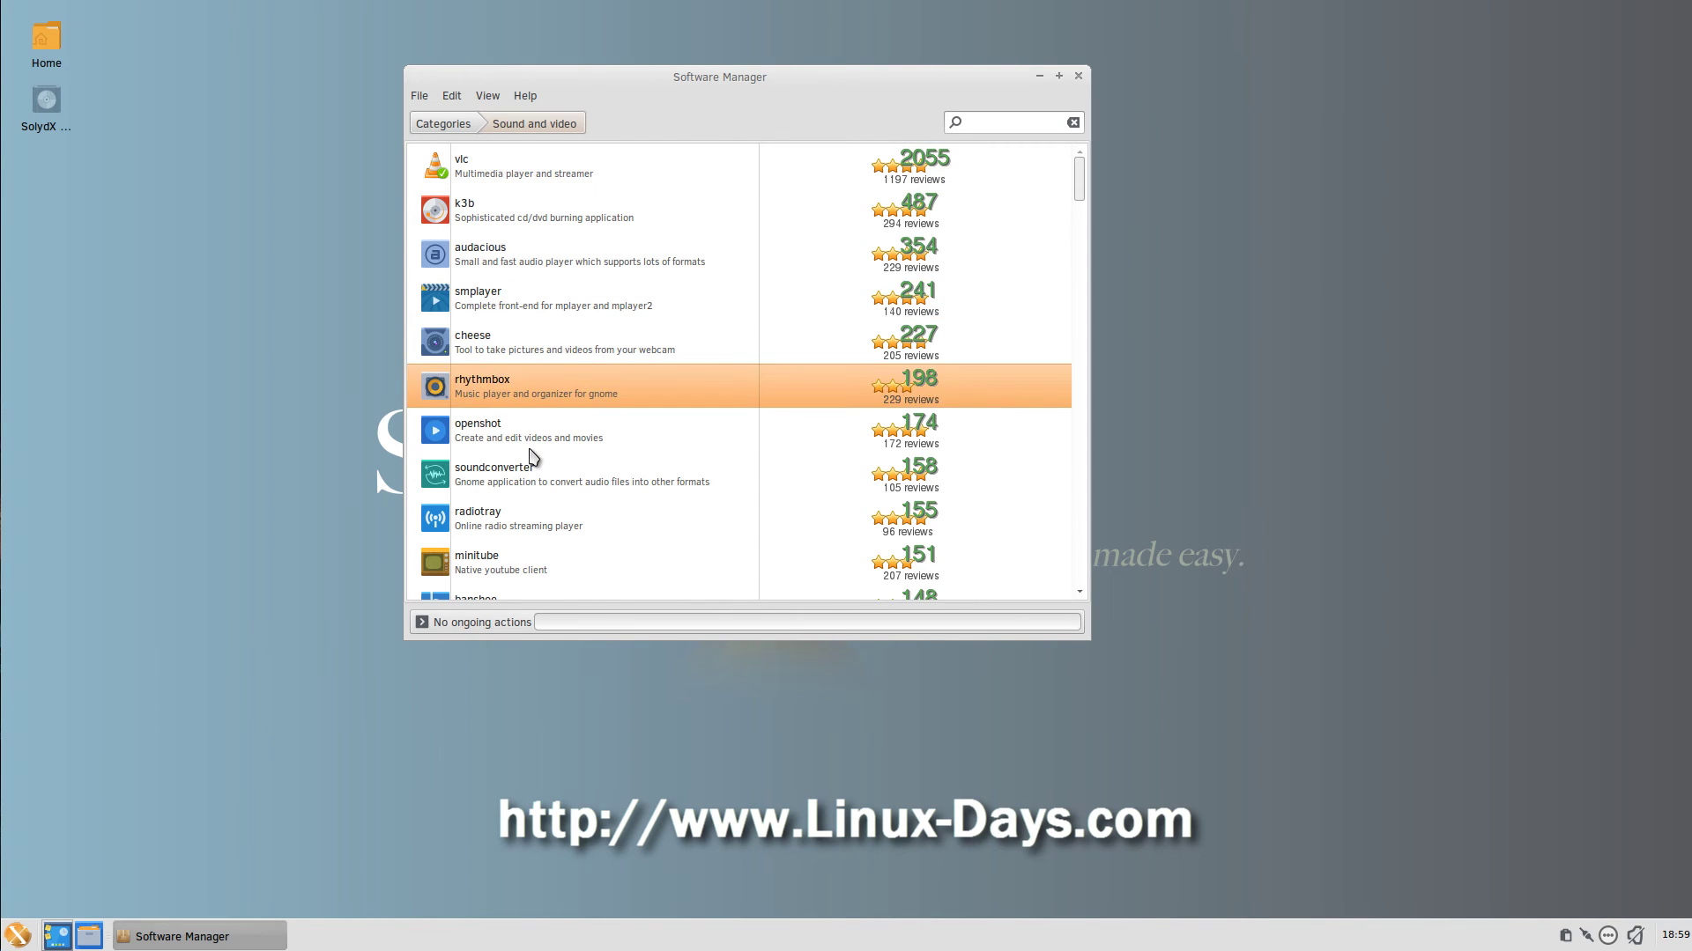
left_click(529, 449)
scroll(572, 459, "down", 2)
scroll(541, 441, "down", 2)
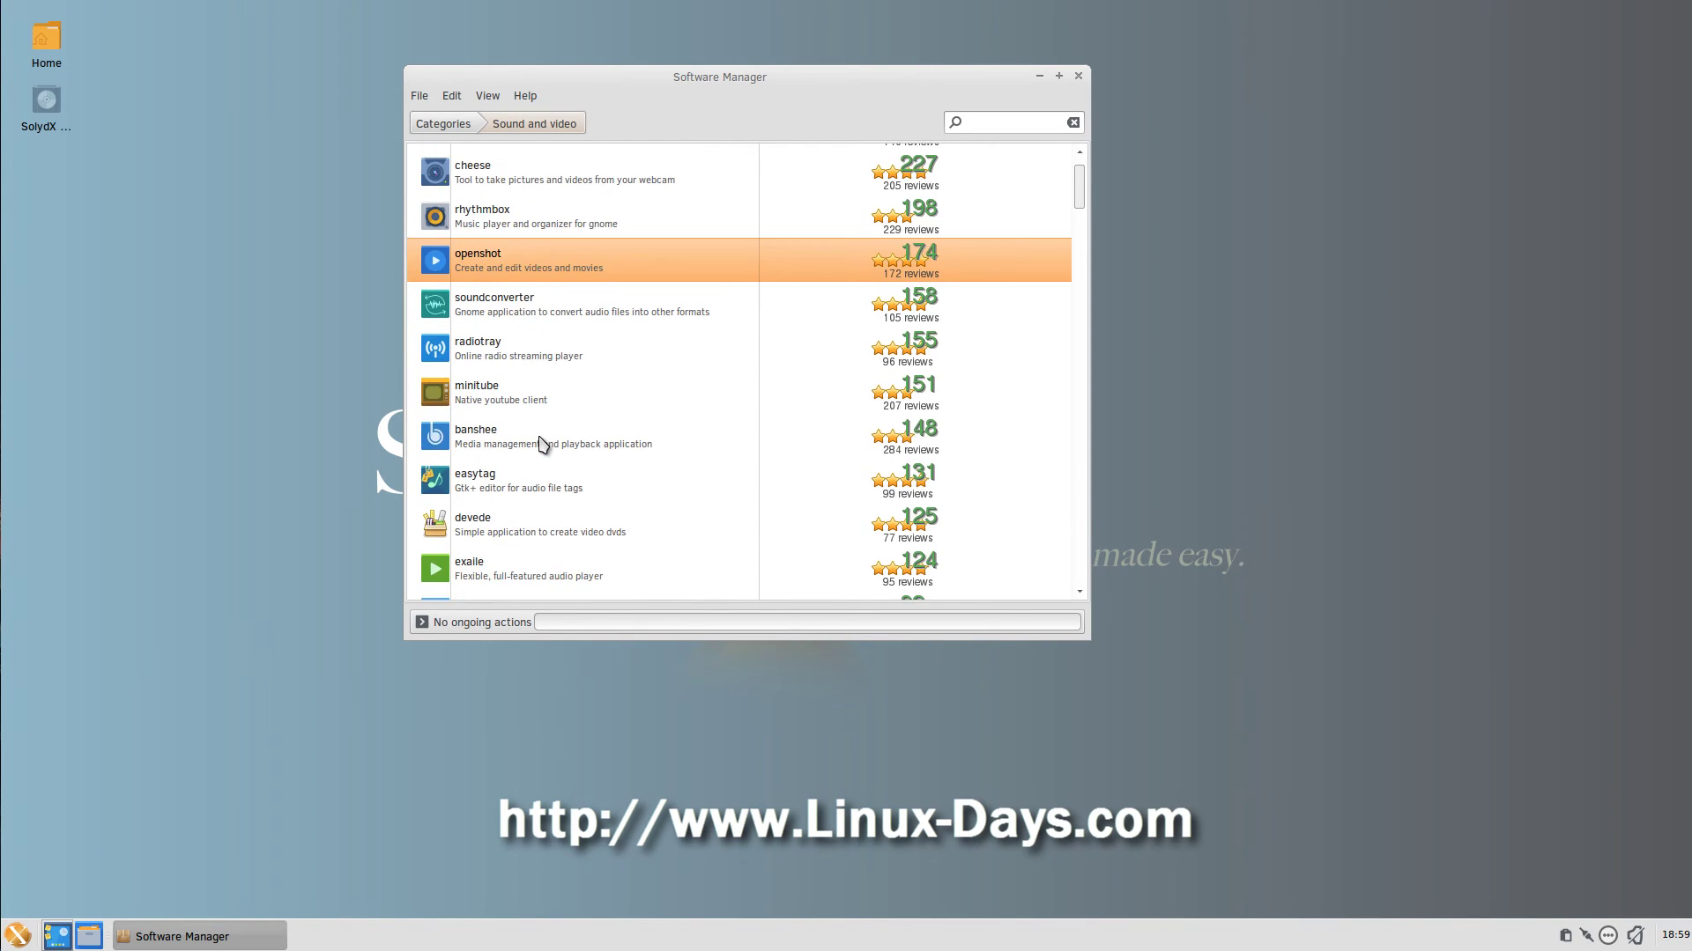
scroll(541, 443, "down", 4)
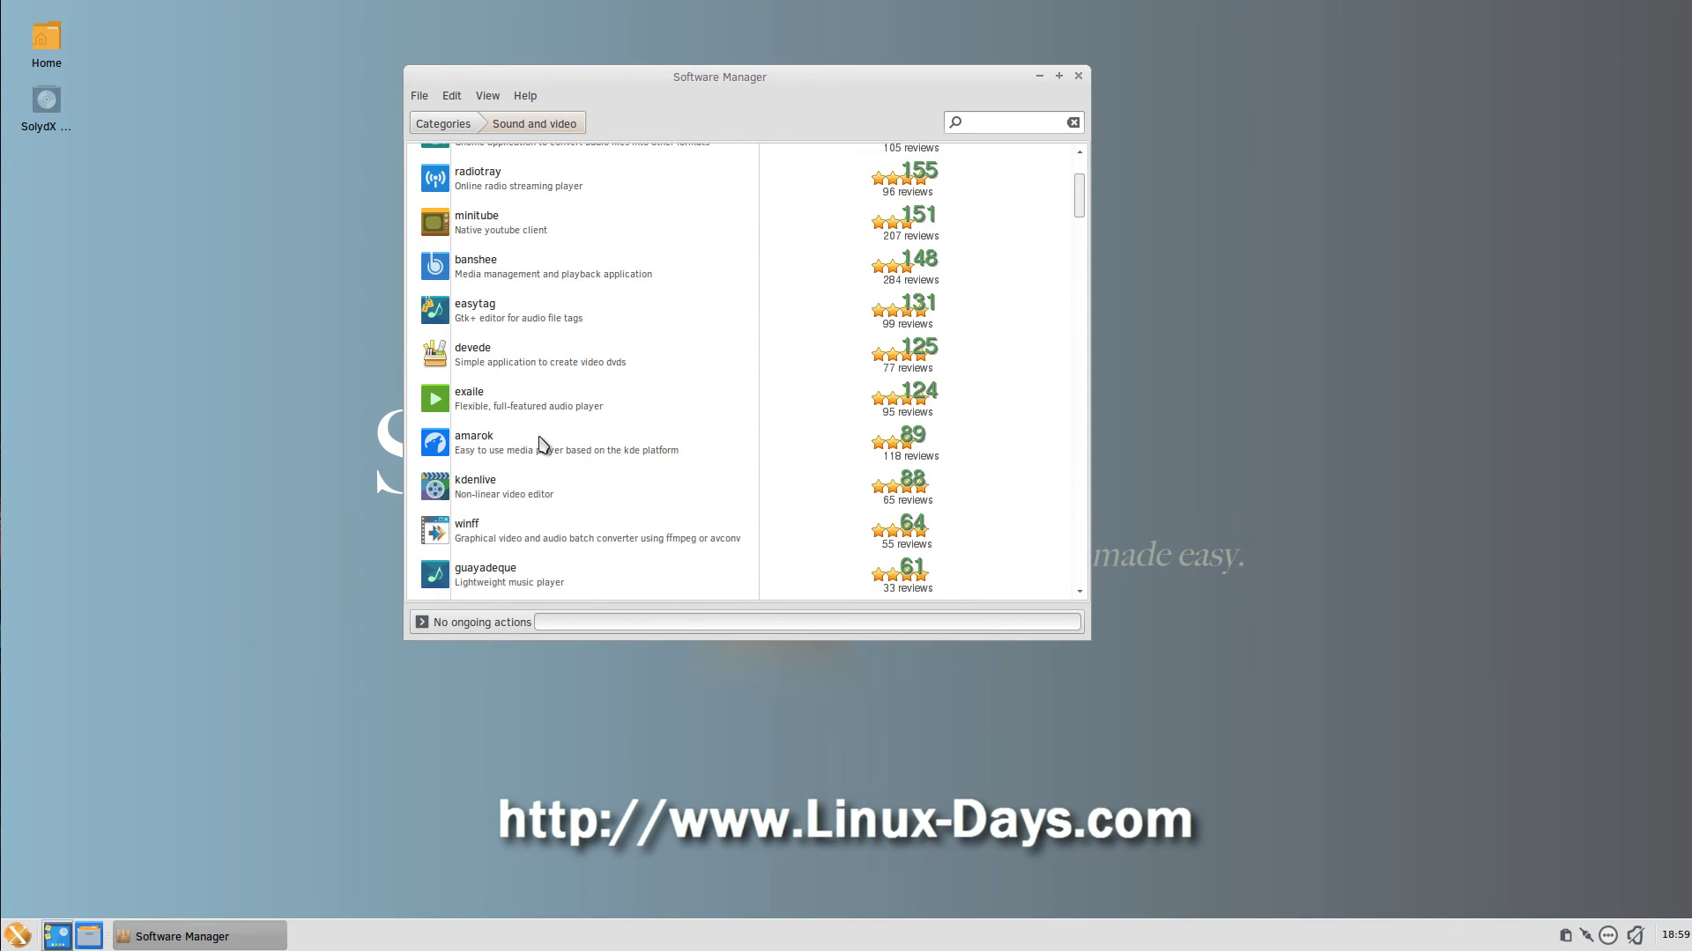
scroll(541, 444, "down", 5)
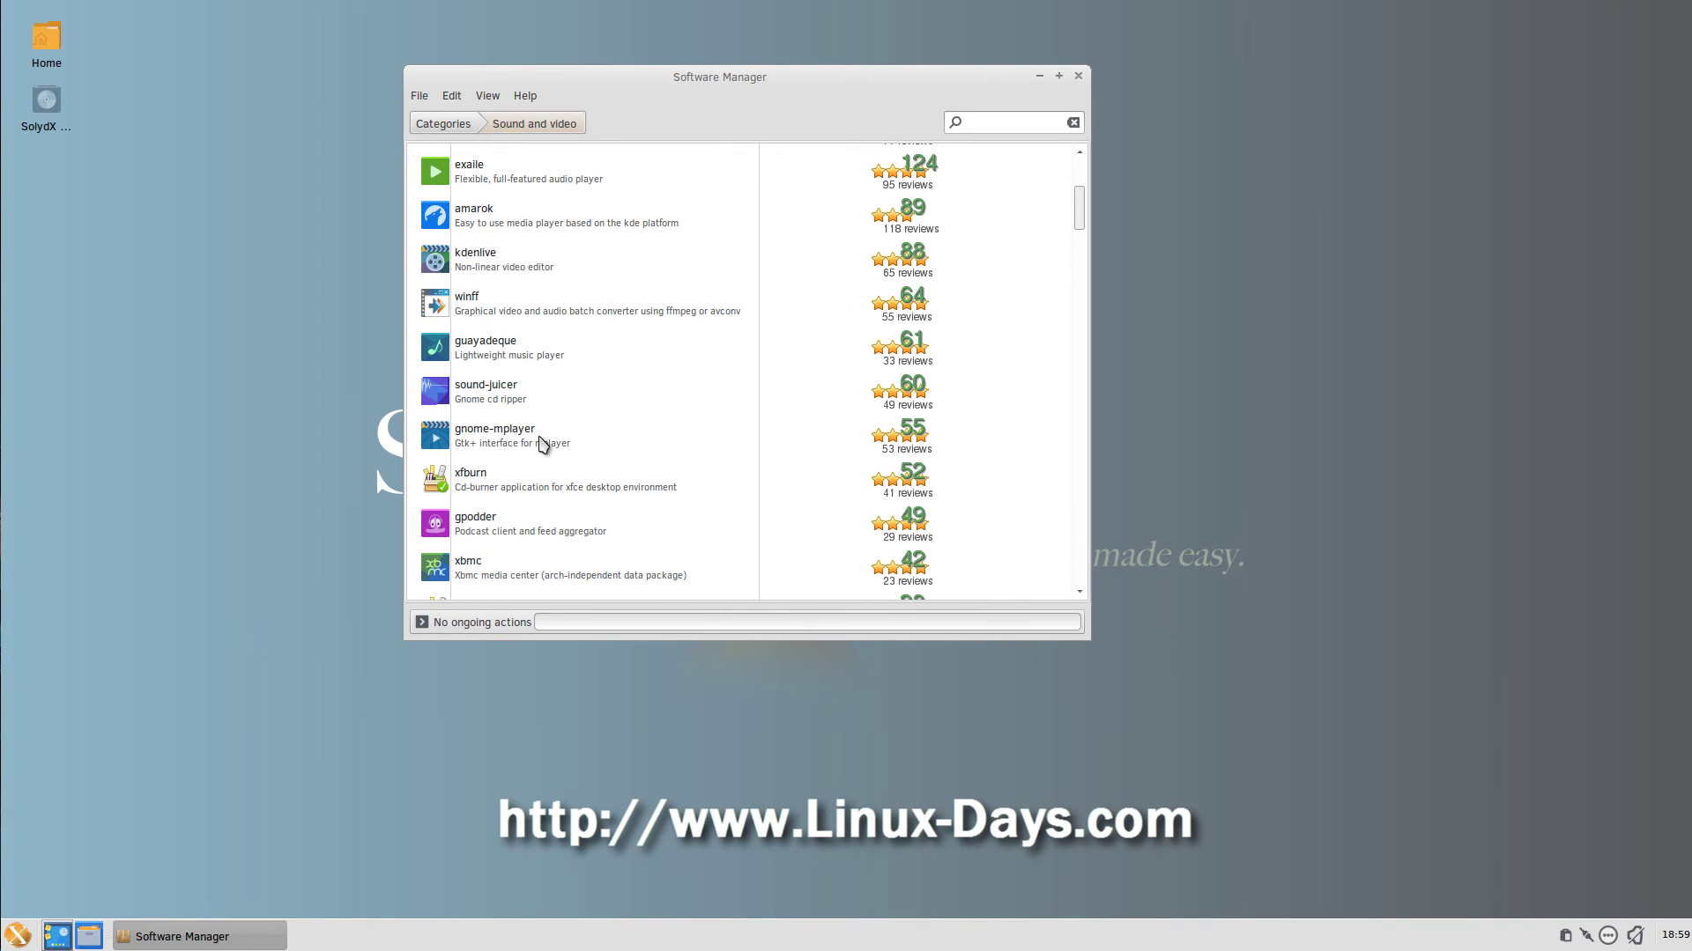
scroll(541, 443, "up", 12)
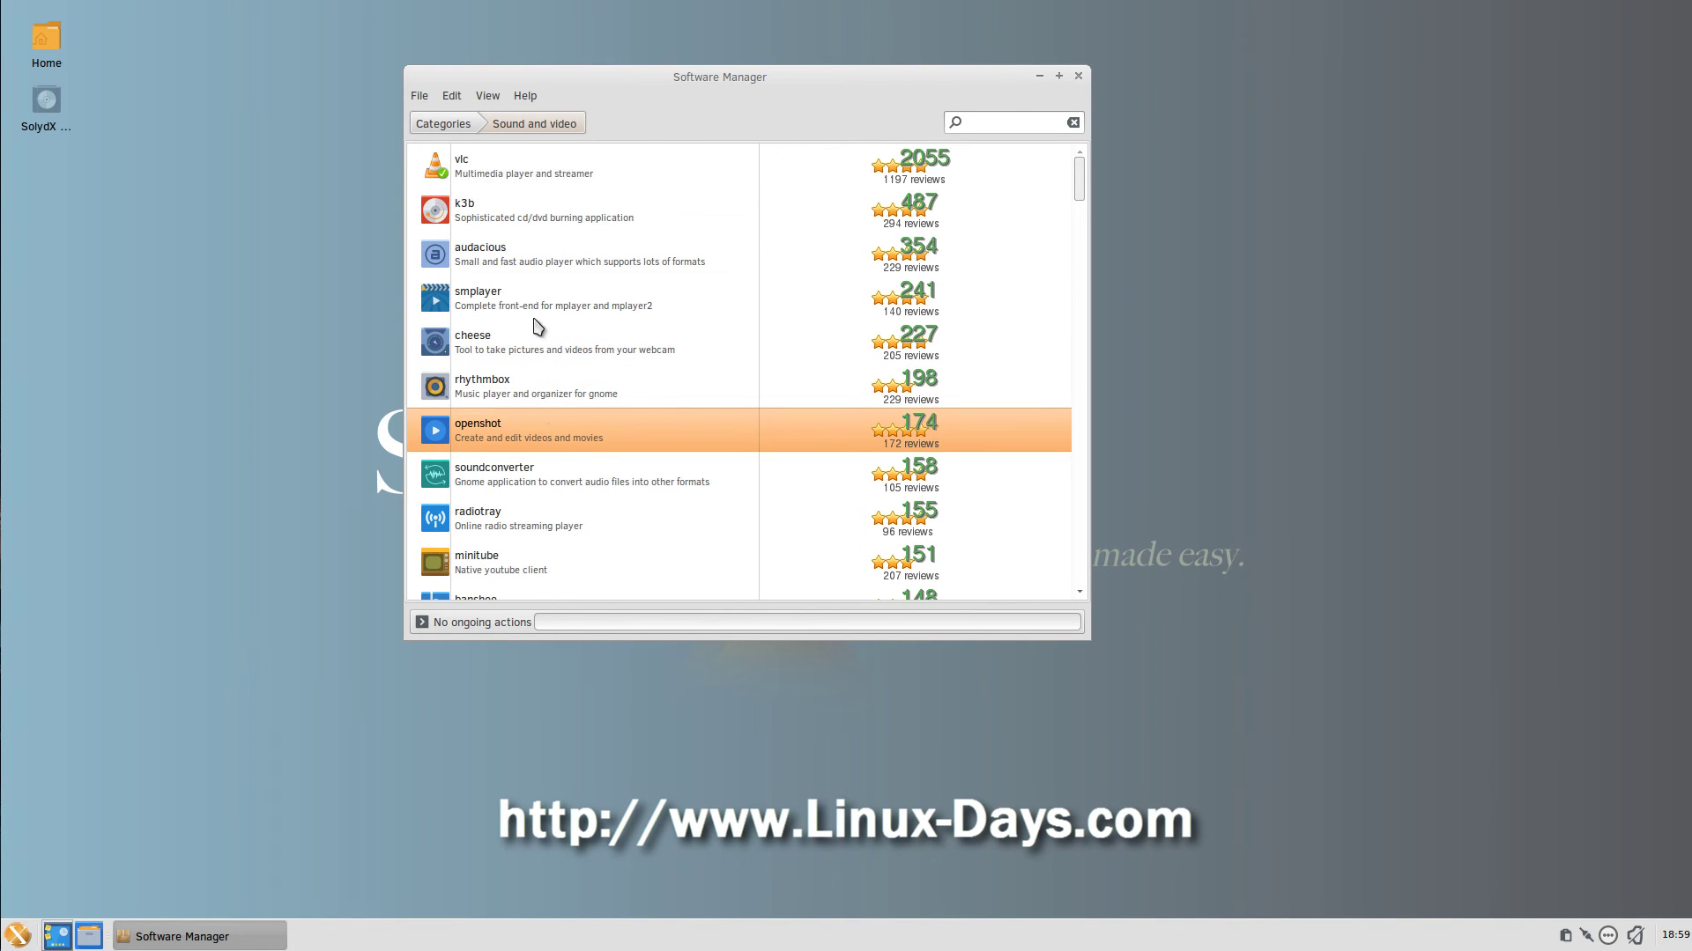
- Open the audacious package page, view its screenshot and install the package
left_click(515, 259)
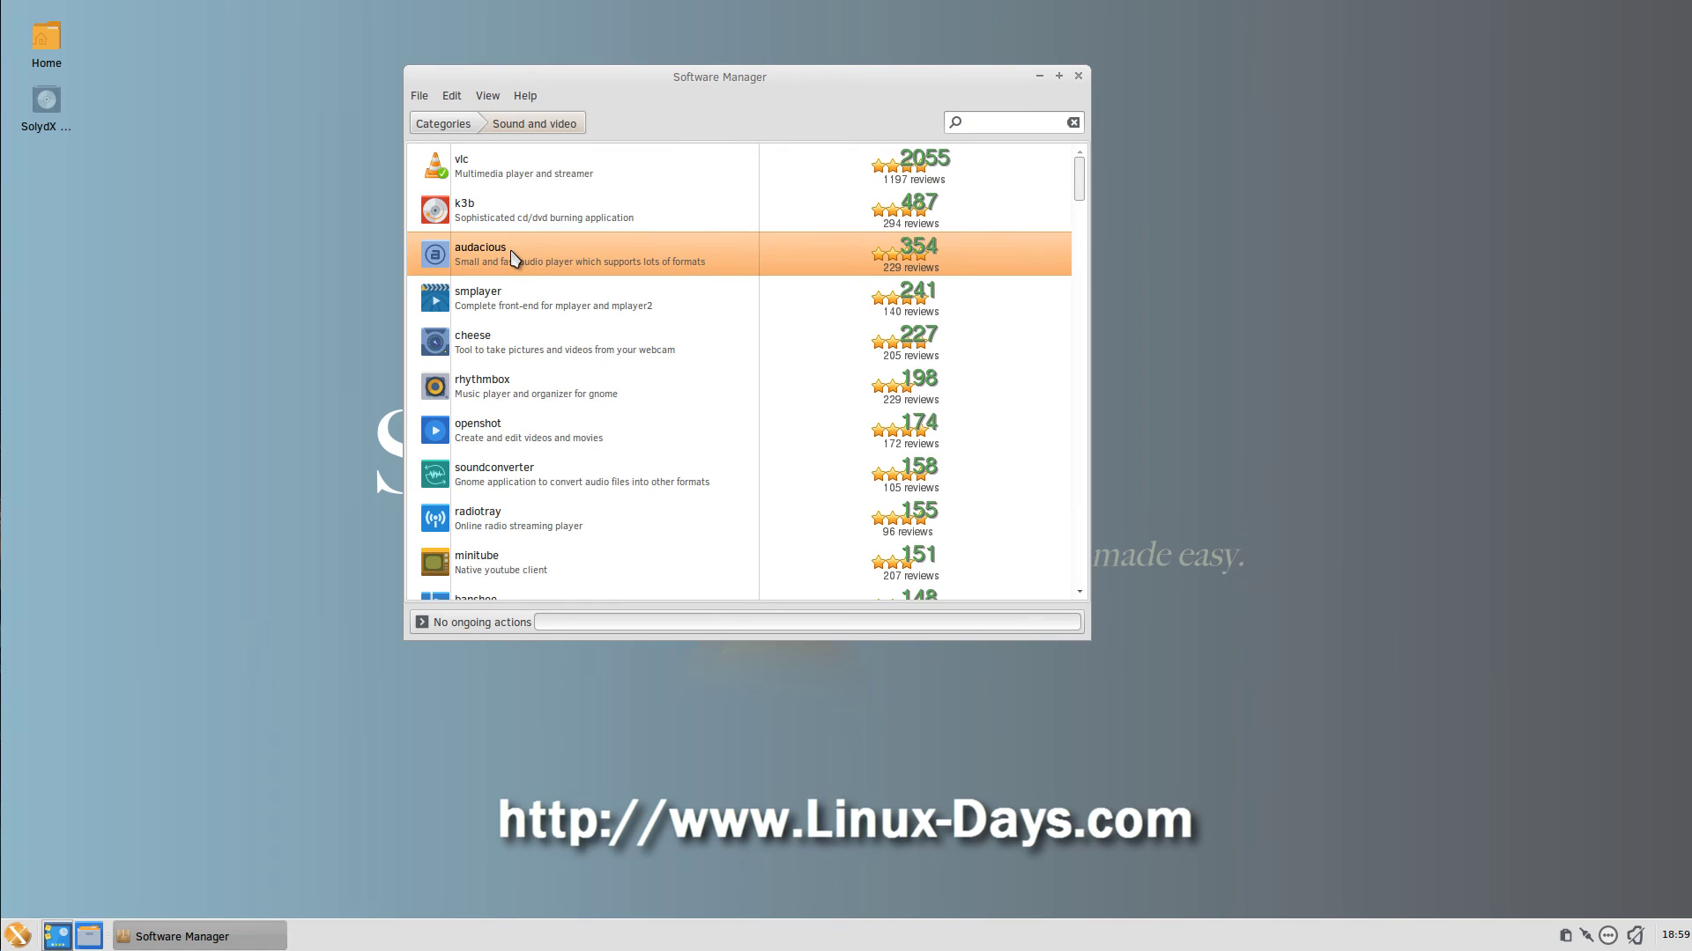
left_click(515, 257)
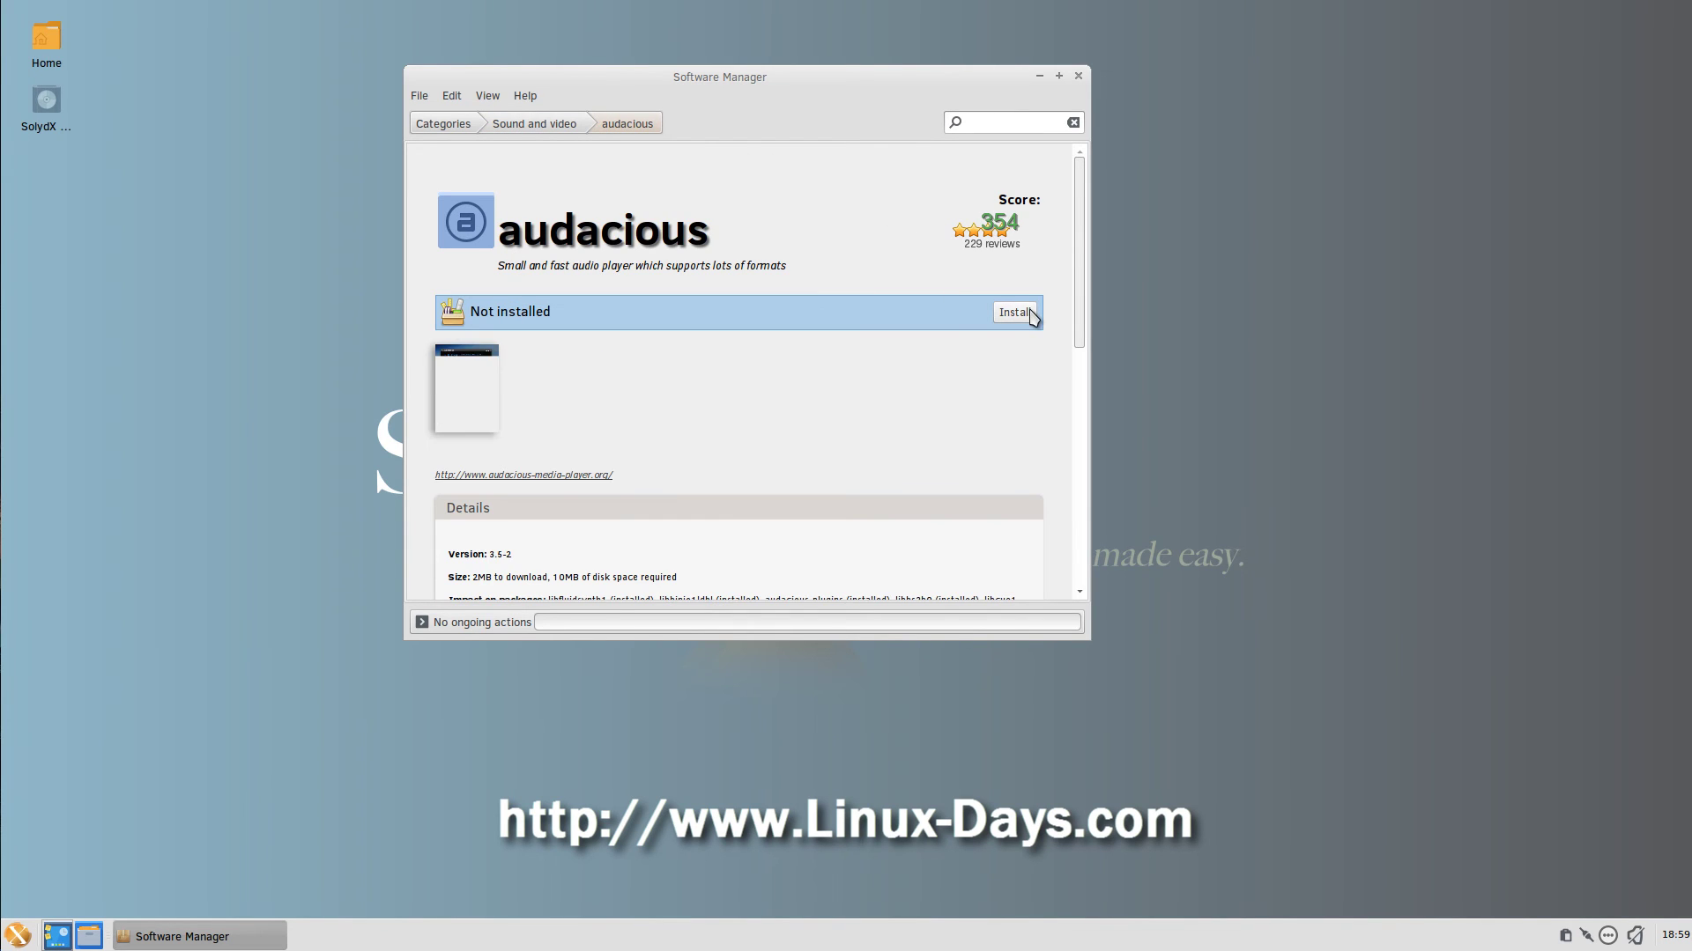
left_click(473, 403)
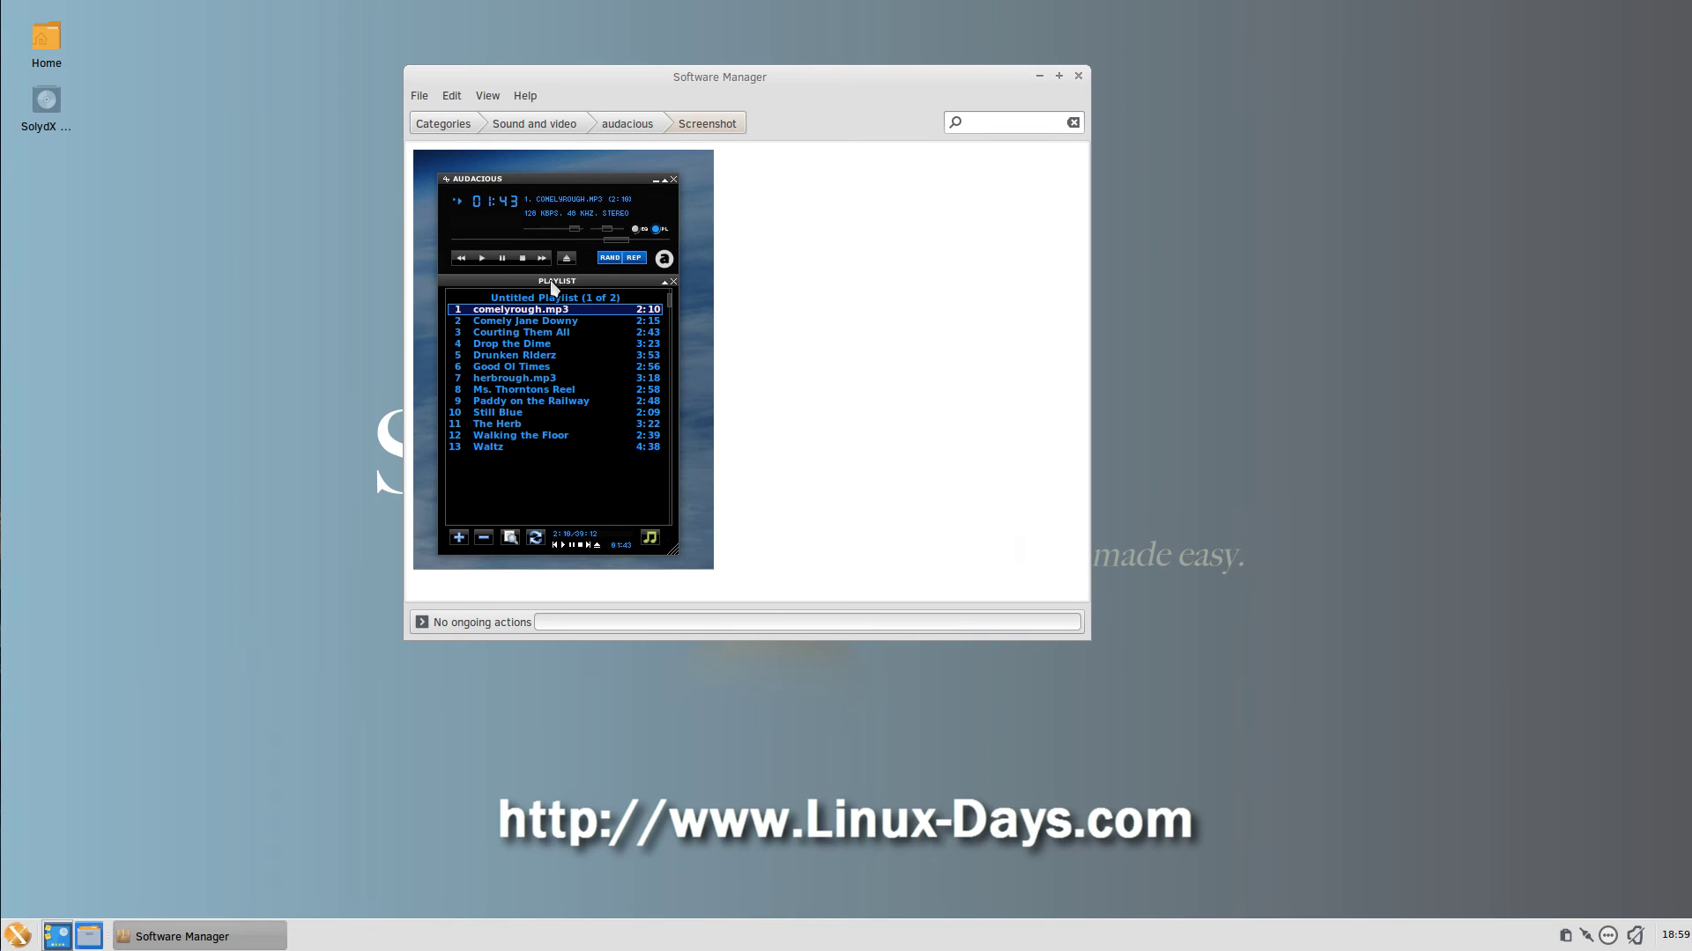
left_click(627, 124)
left_click(1013, 314)
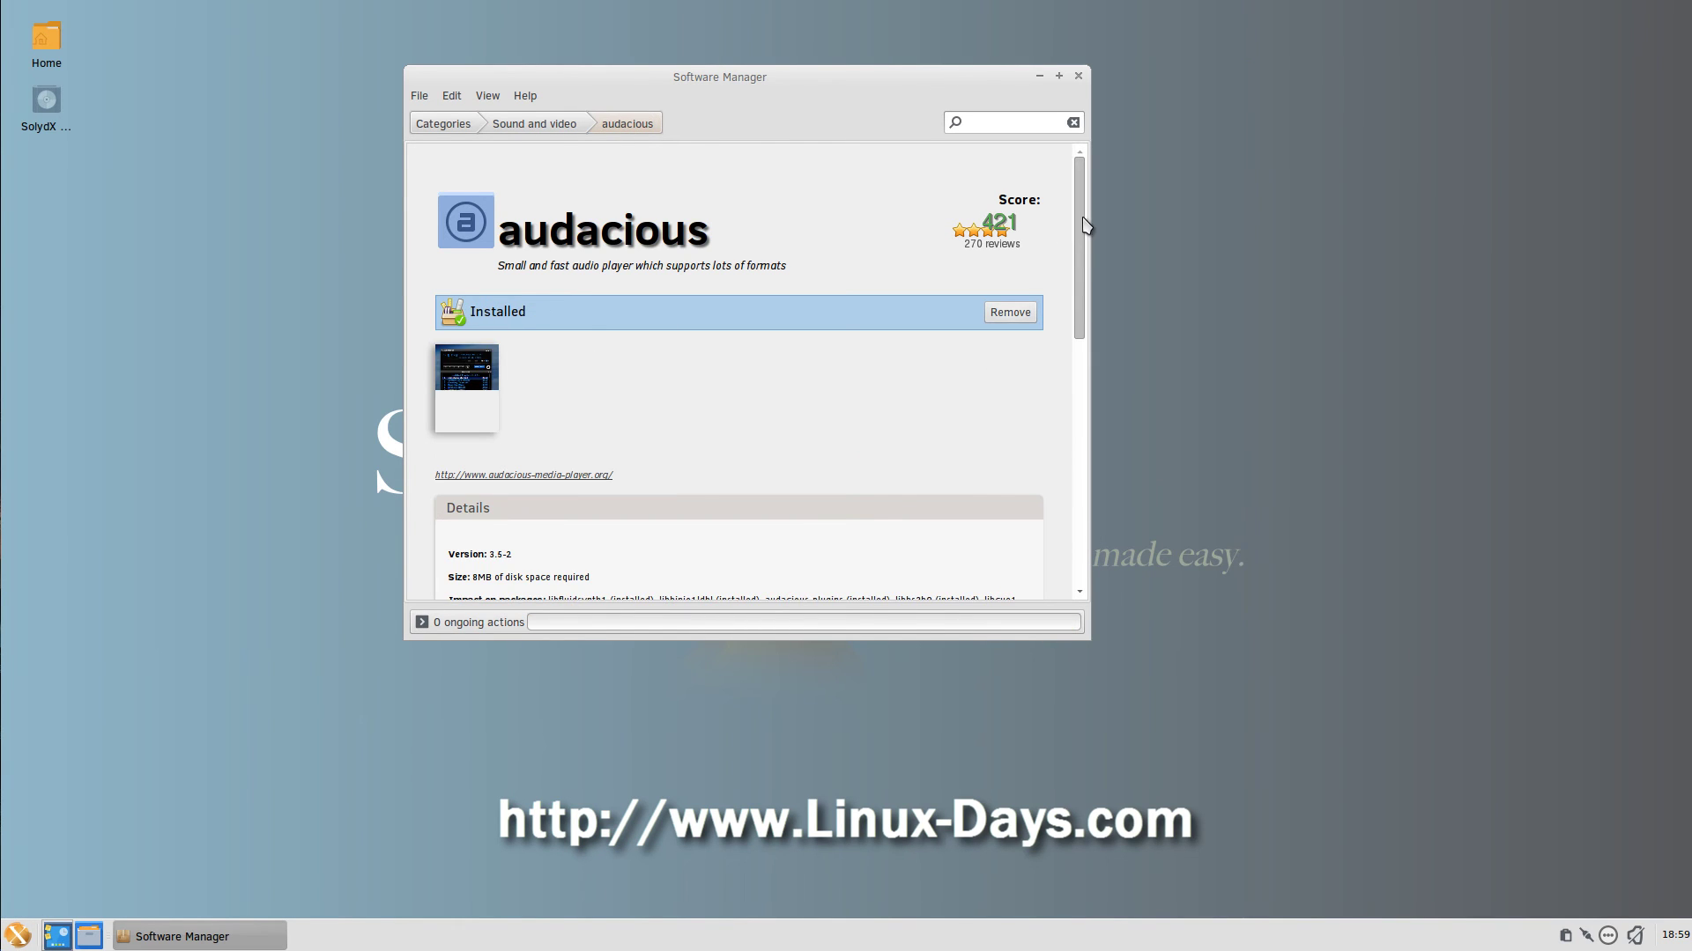
scroll(1078, 284, "down", 1)
scroll(1078, 284, "down", 4)
left_click(502, 793)
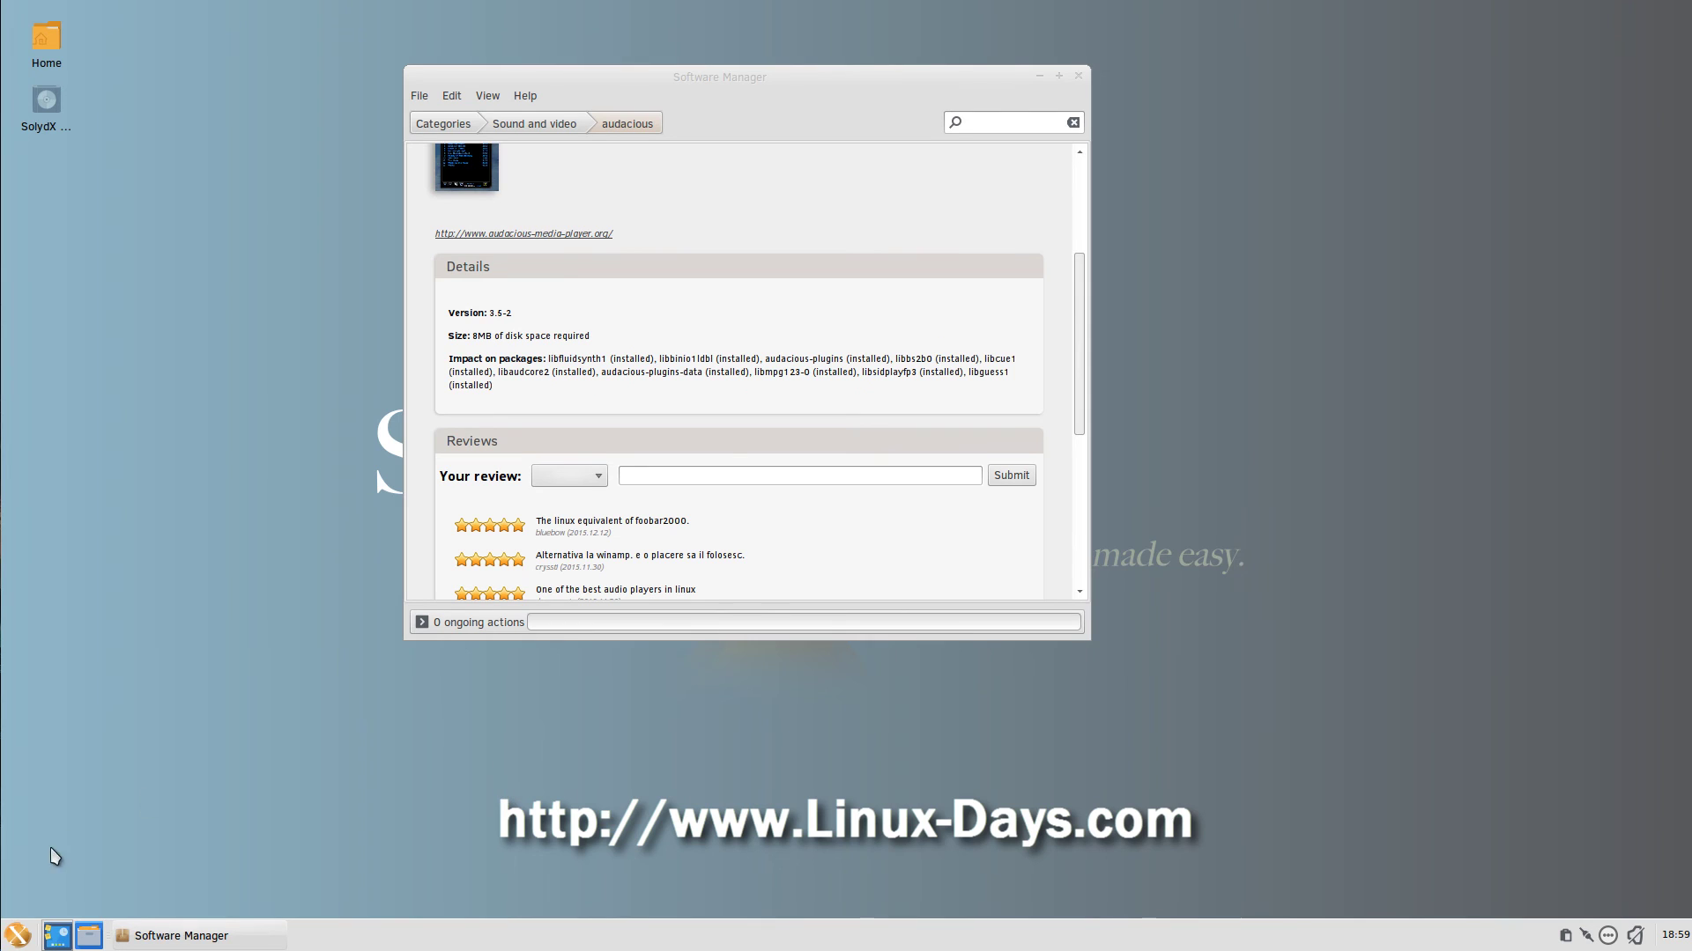
- Launch Audacious from the Multimedia applications category and arrange its window beside Software Manager
left_click(18, 935)
left_click(280, 750)
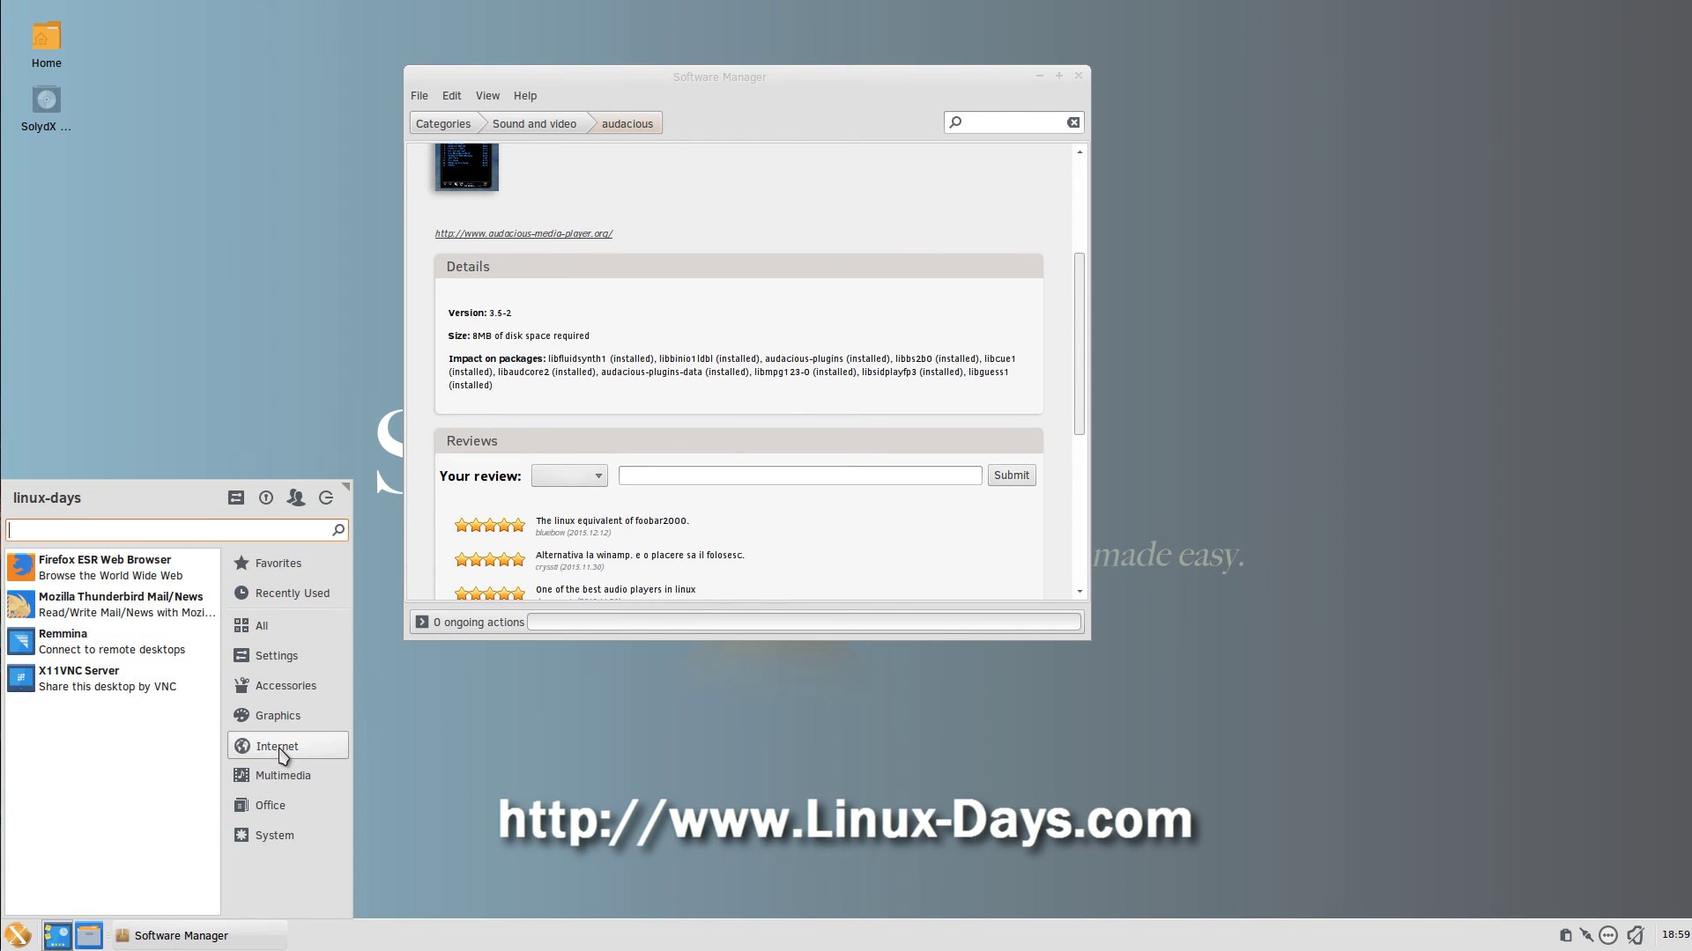
left_click(273, 776)
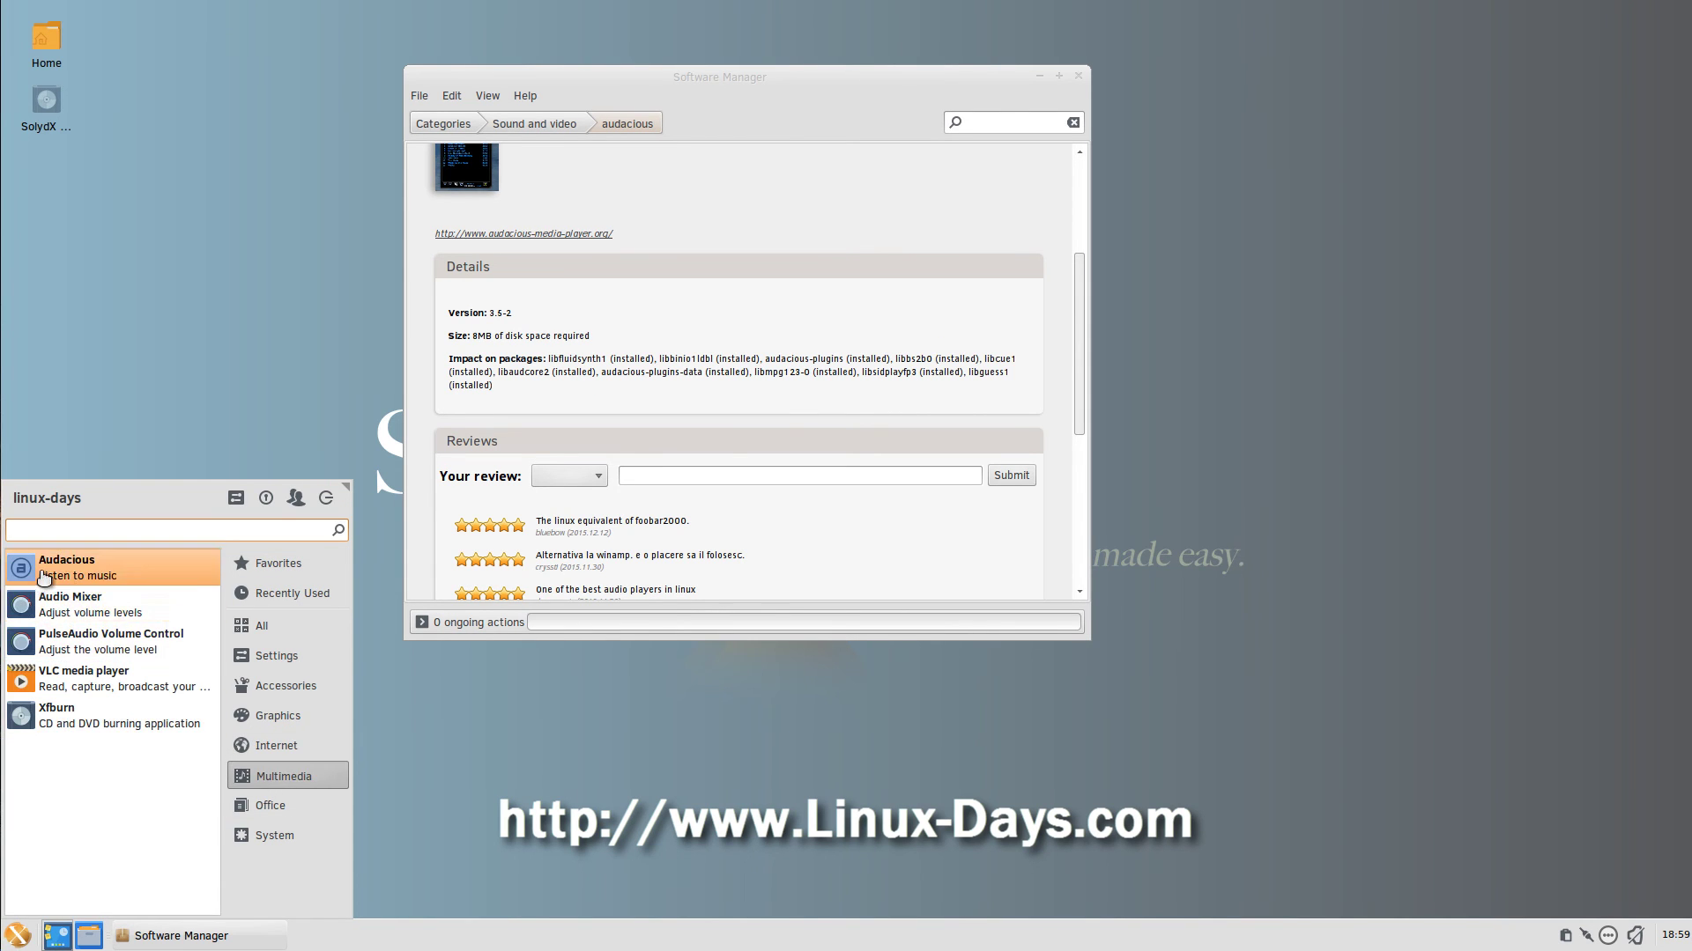
left_click(135, 564)
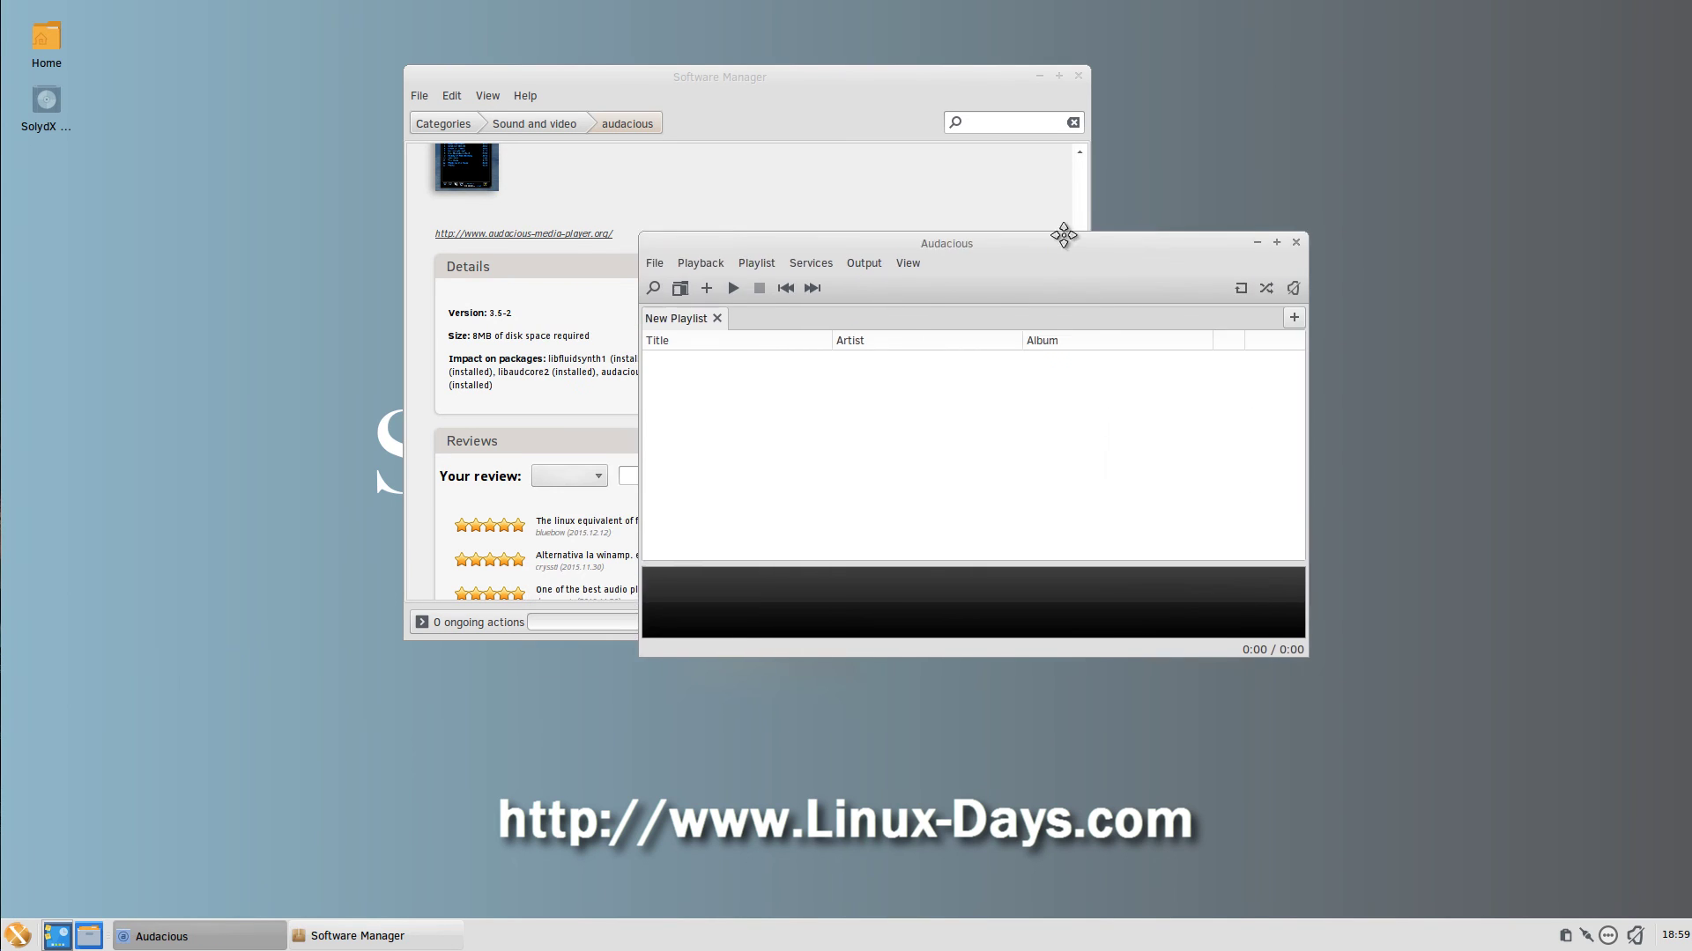
left_click_drag(780, 88, 522, 172)
left_click(1044, 240)
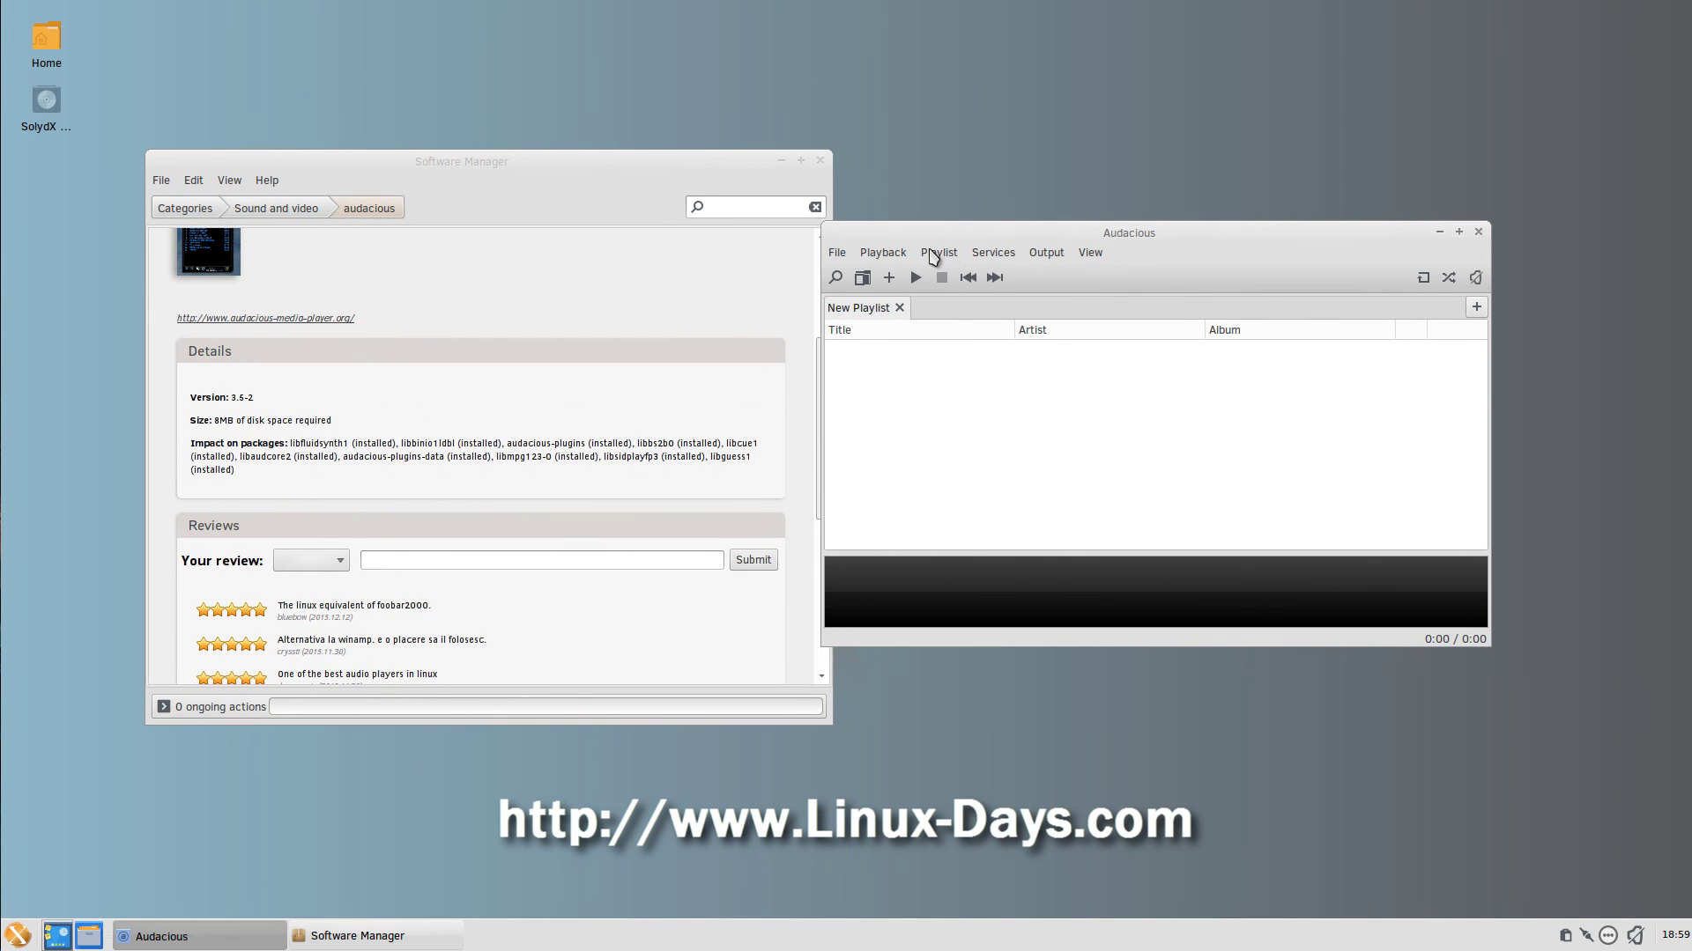
- Open Audacious's visualization settings, then set the interface plugin to Winamp Classic Interface in the Appearance settings
left_click(1089, 255)
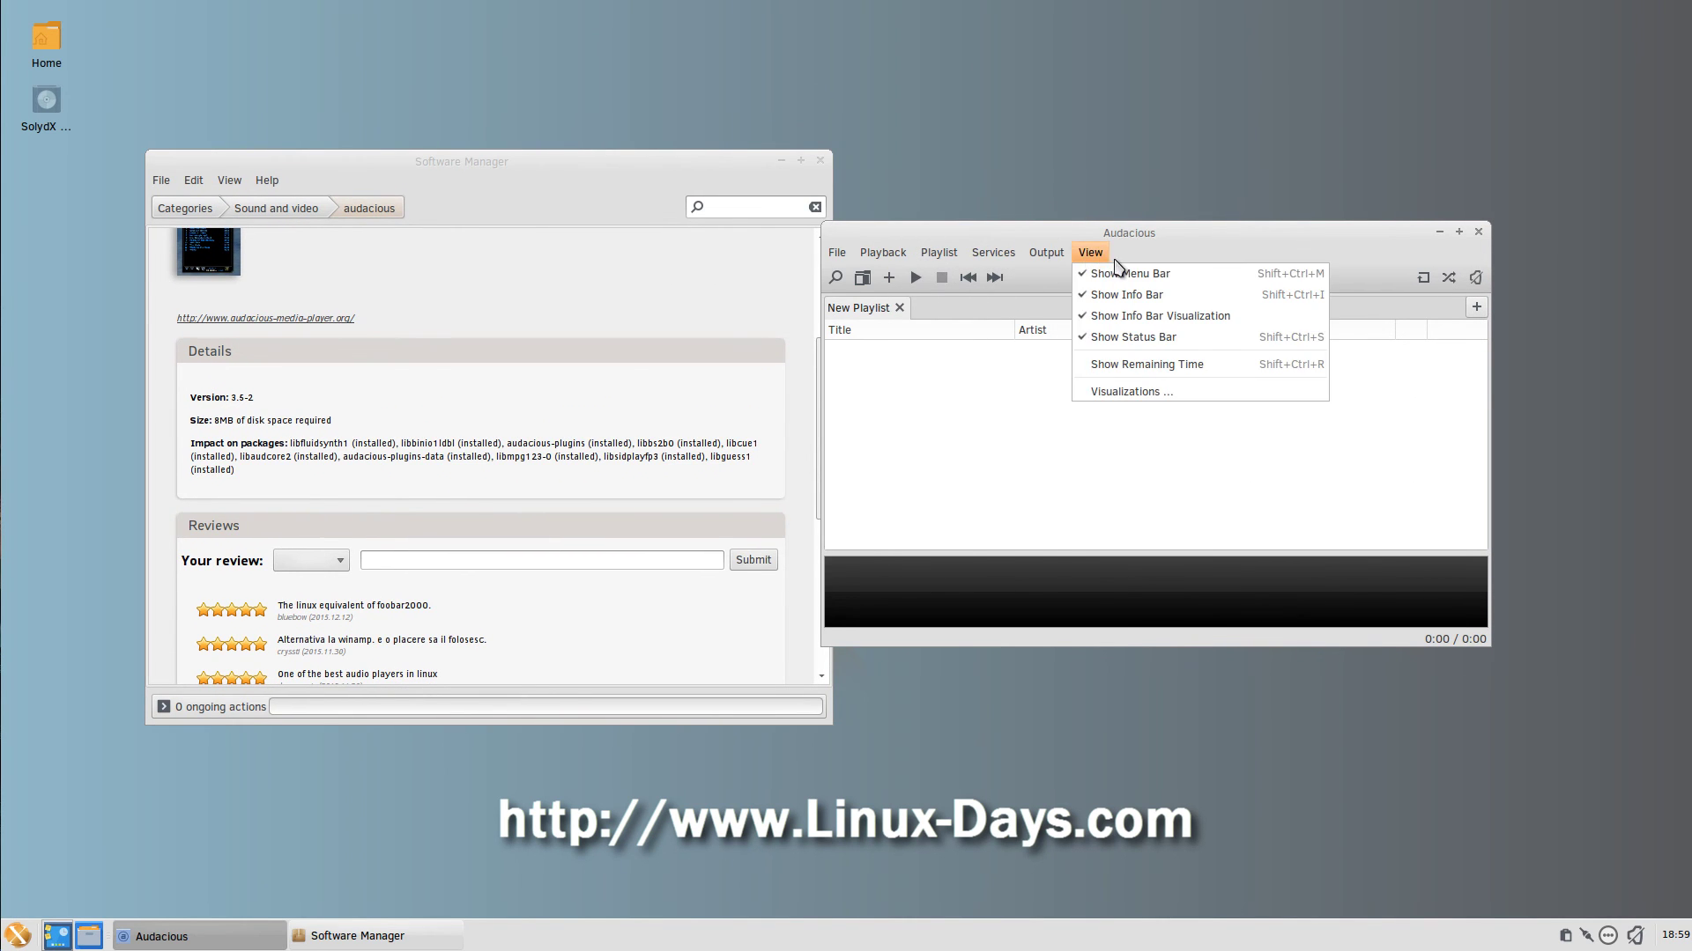
left_click(1161, 391)
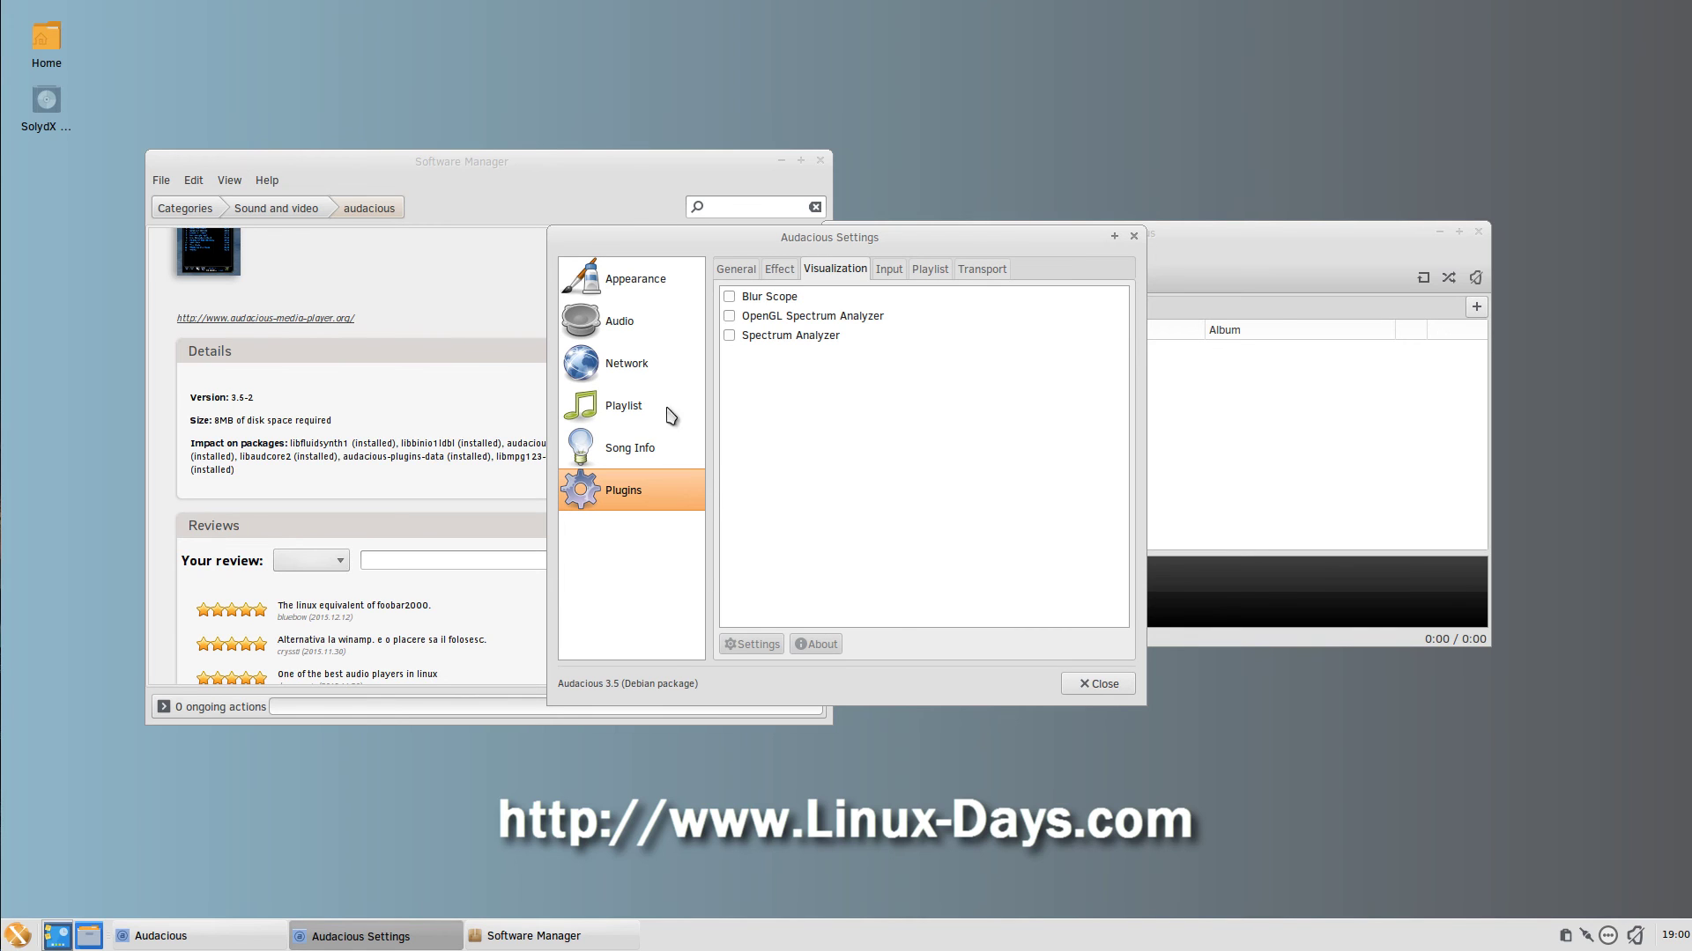
left_click(616, 289)
left_click(944, 290)
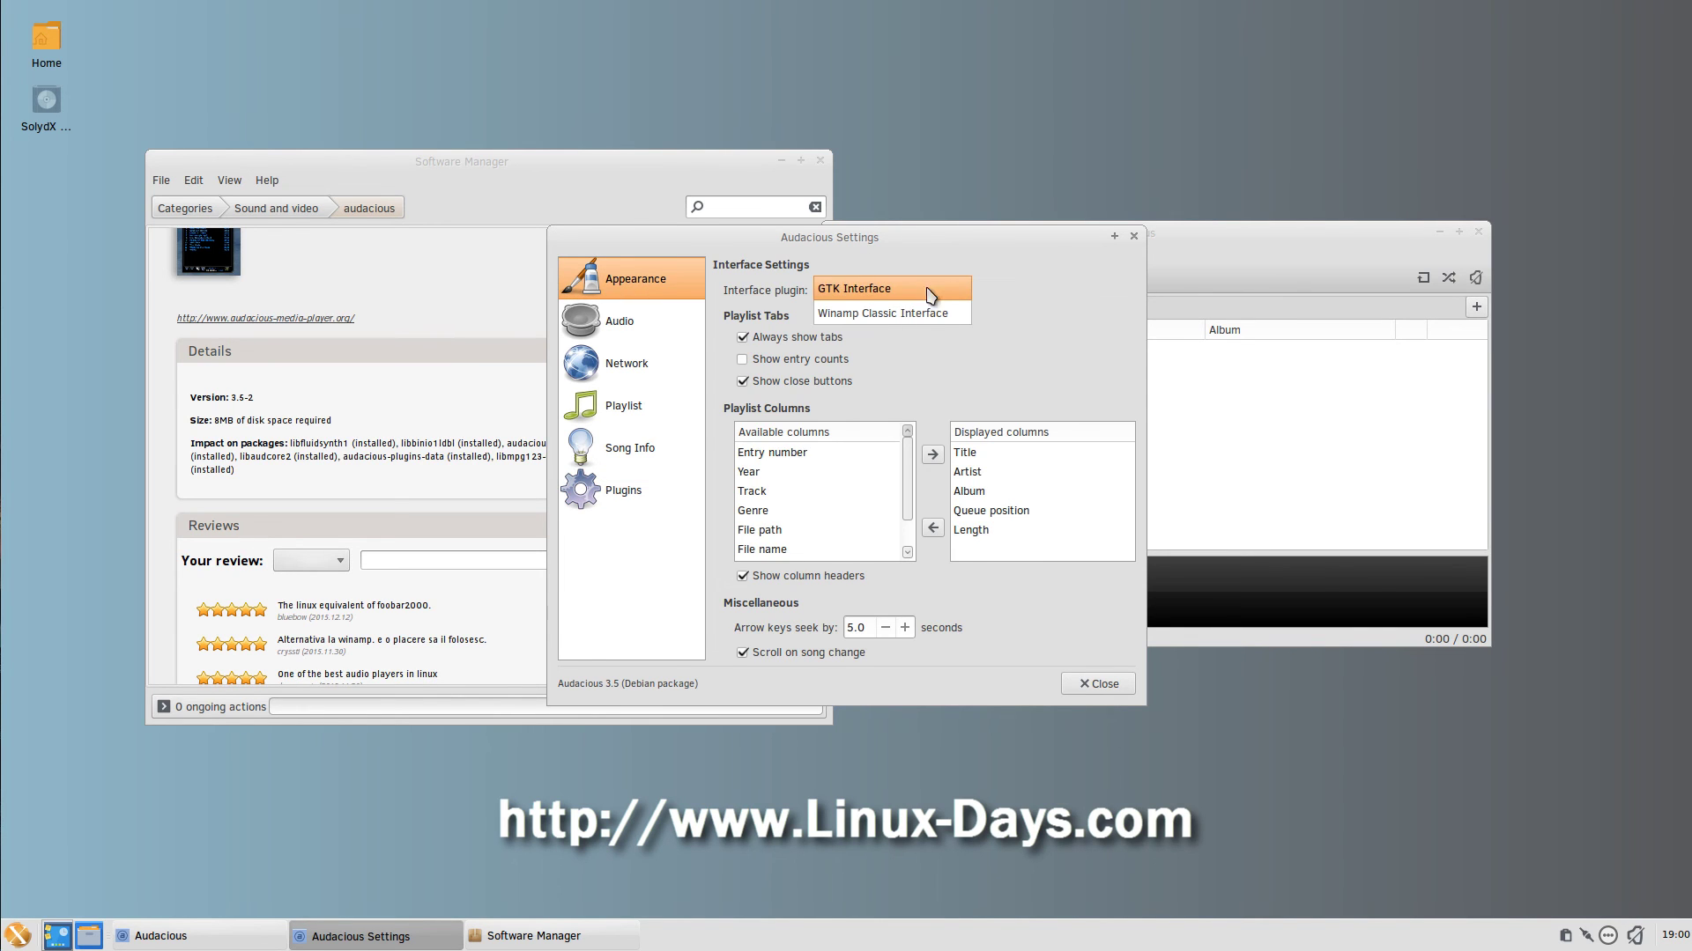
left_click(895, 315)
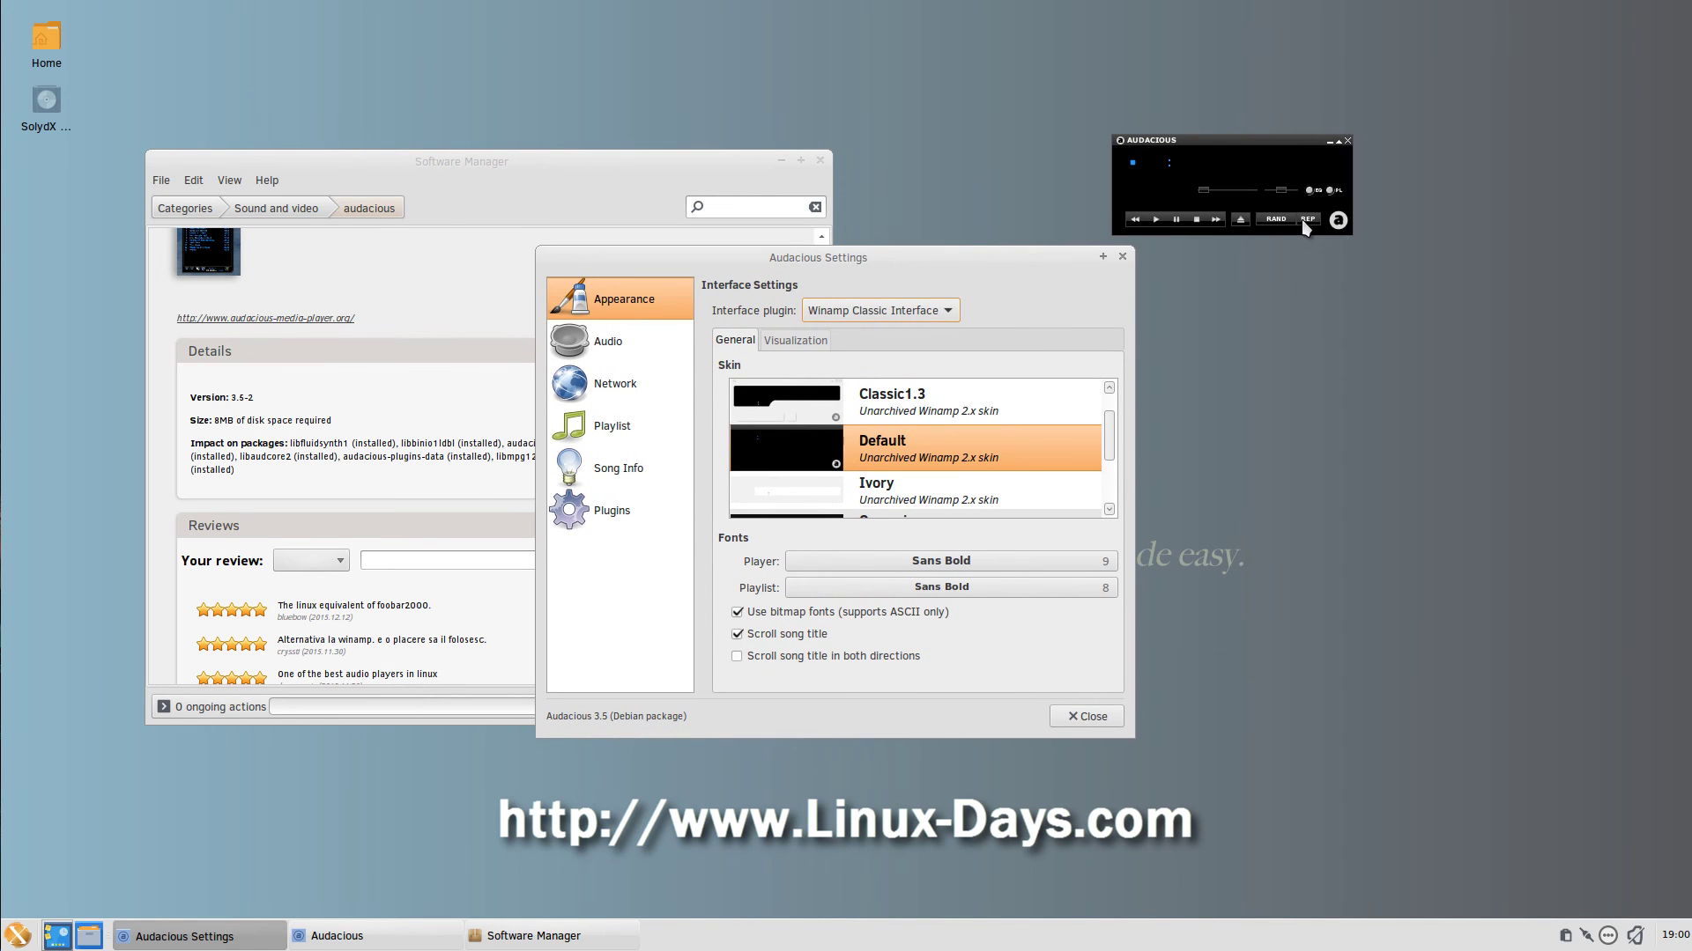
- Show the Audacious playlist window, dock it beneath the player and move the Audacious Settings window clear of Software Manager
left_click(1332, 190)
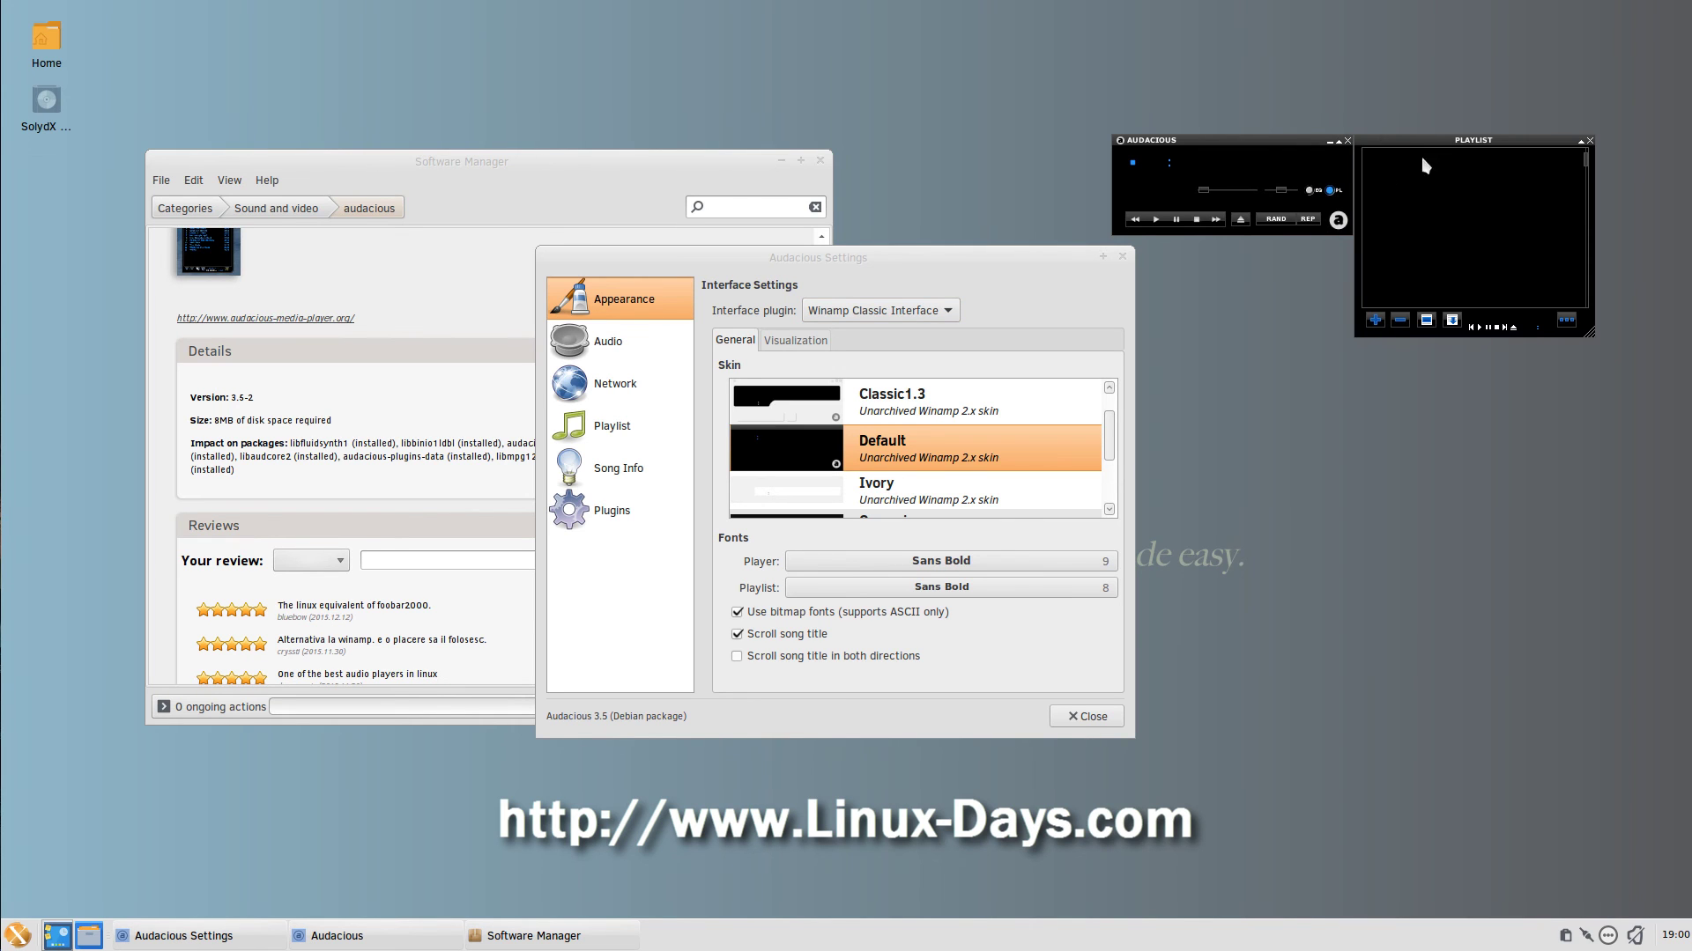
left_click_drag(1459, 150, 1222, 256)
left_click_drag(1049, 259, 908, 261)
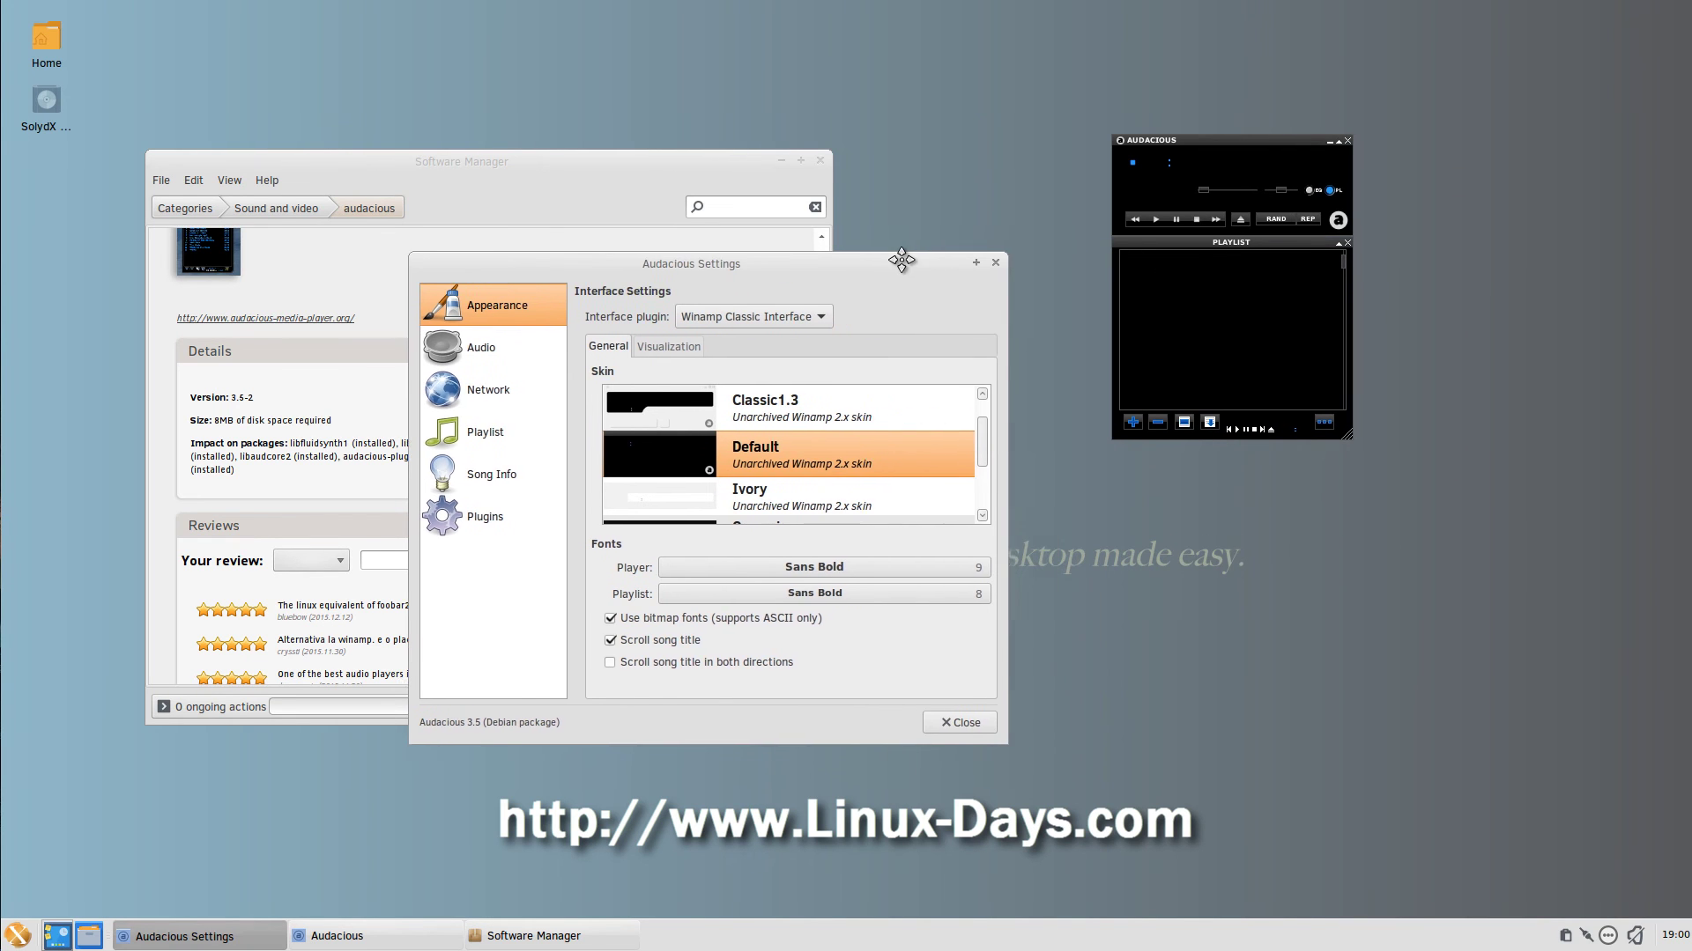
left_click_drag(815, 300, 955, 439)
- Open the audacious package screenshot in Software Manager, place the Audacious player beside it for comparison and close Audacious Settings
left_click(494, 329)
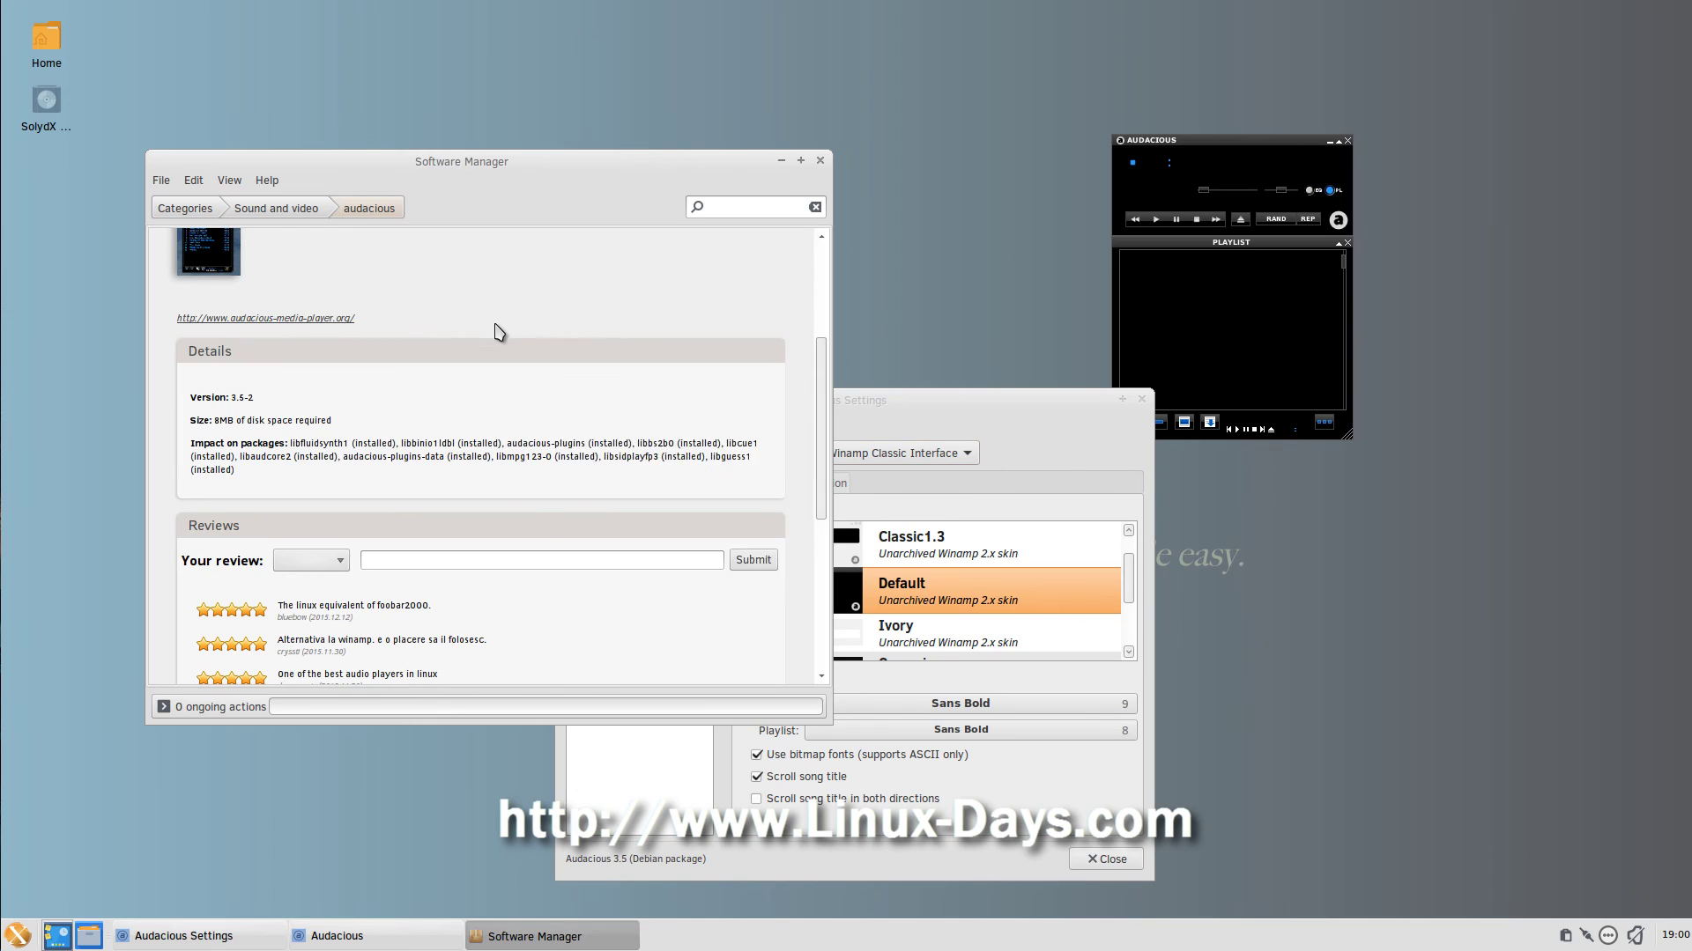
scroll(494, 329, "up", 3)
left_click(205, 333)
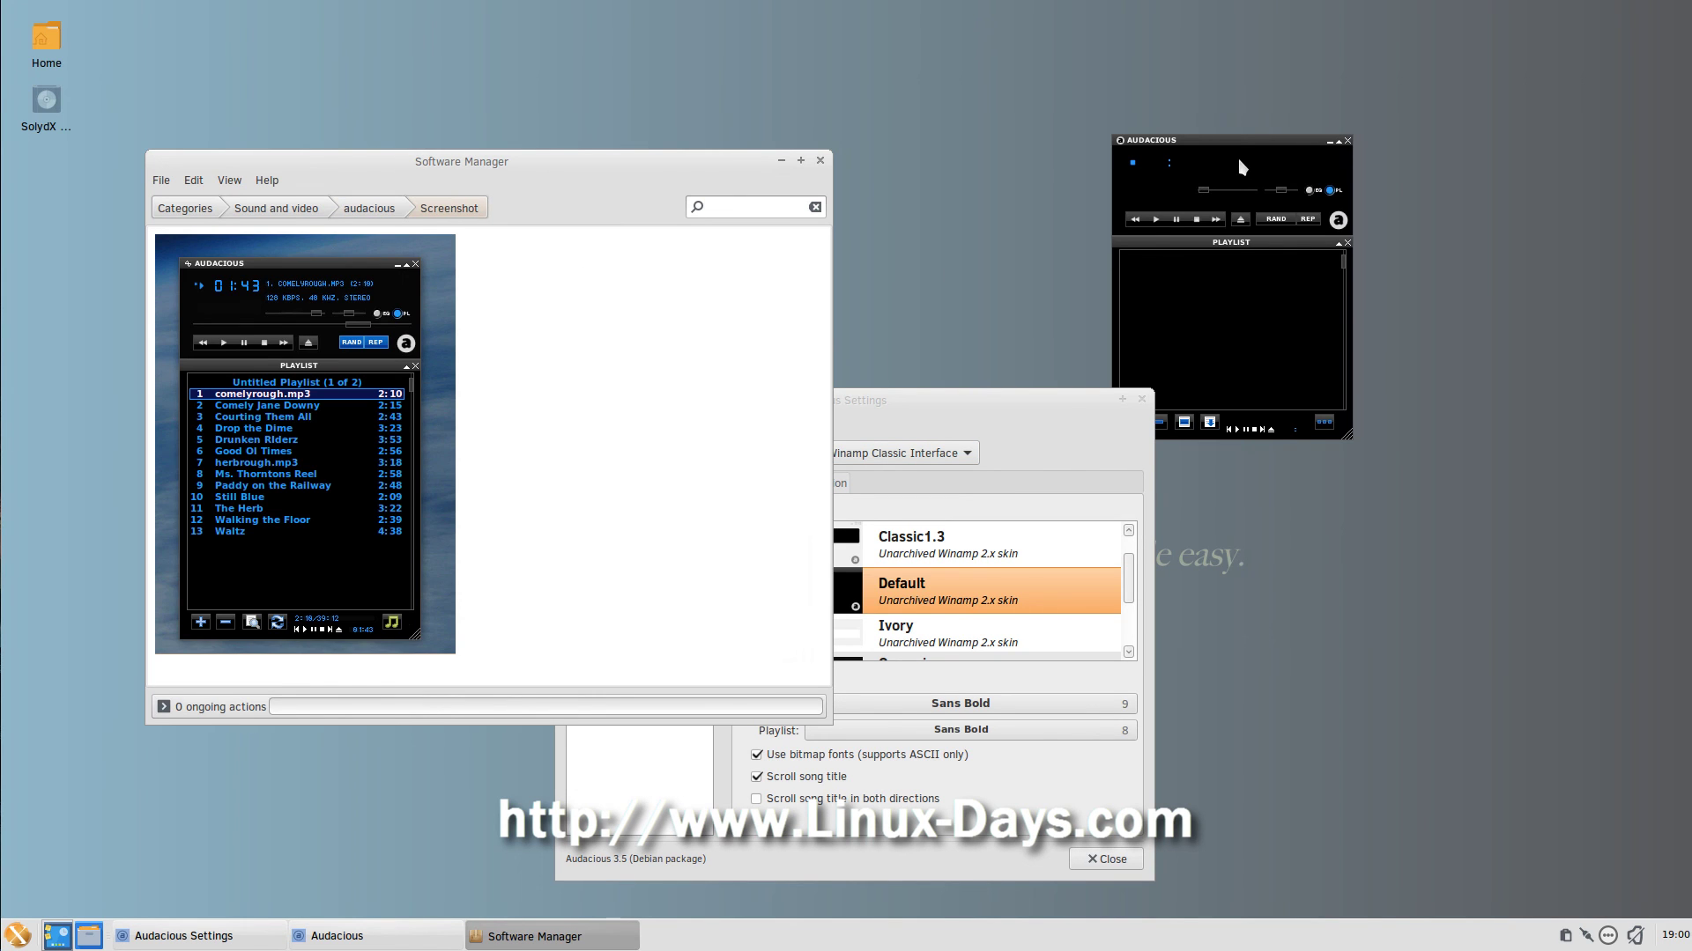
left_click_drag(1242, 158, 589, 277)
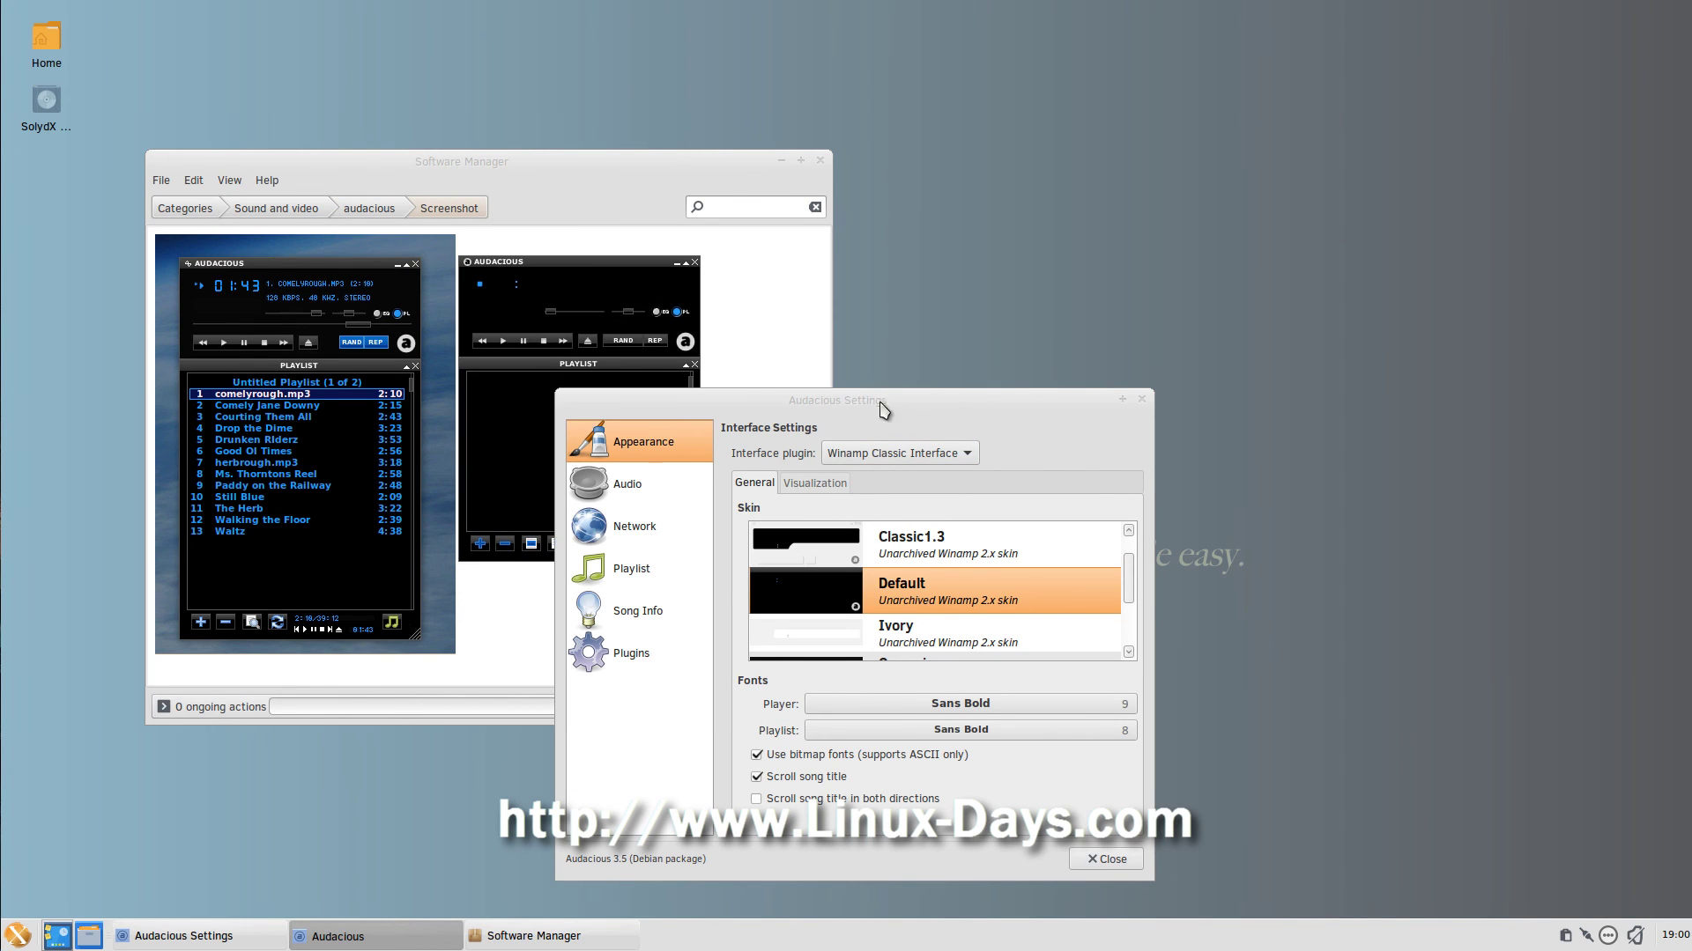
left_click_drag(905, 403, 1043, 376)
left_click(1242, 831)
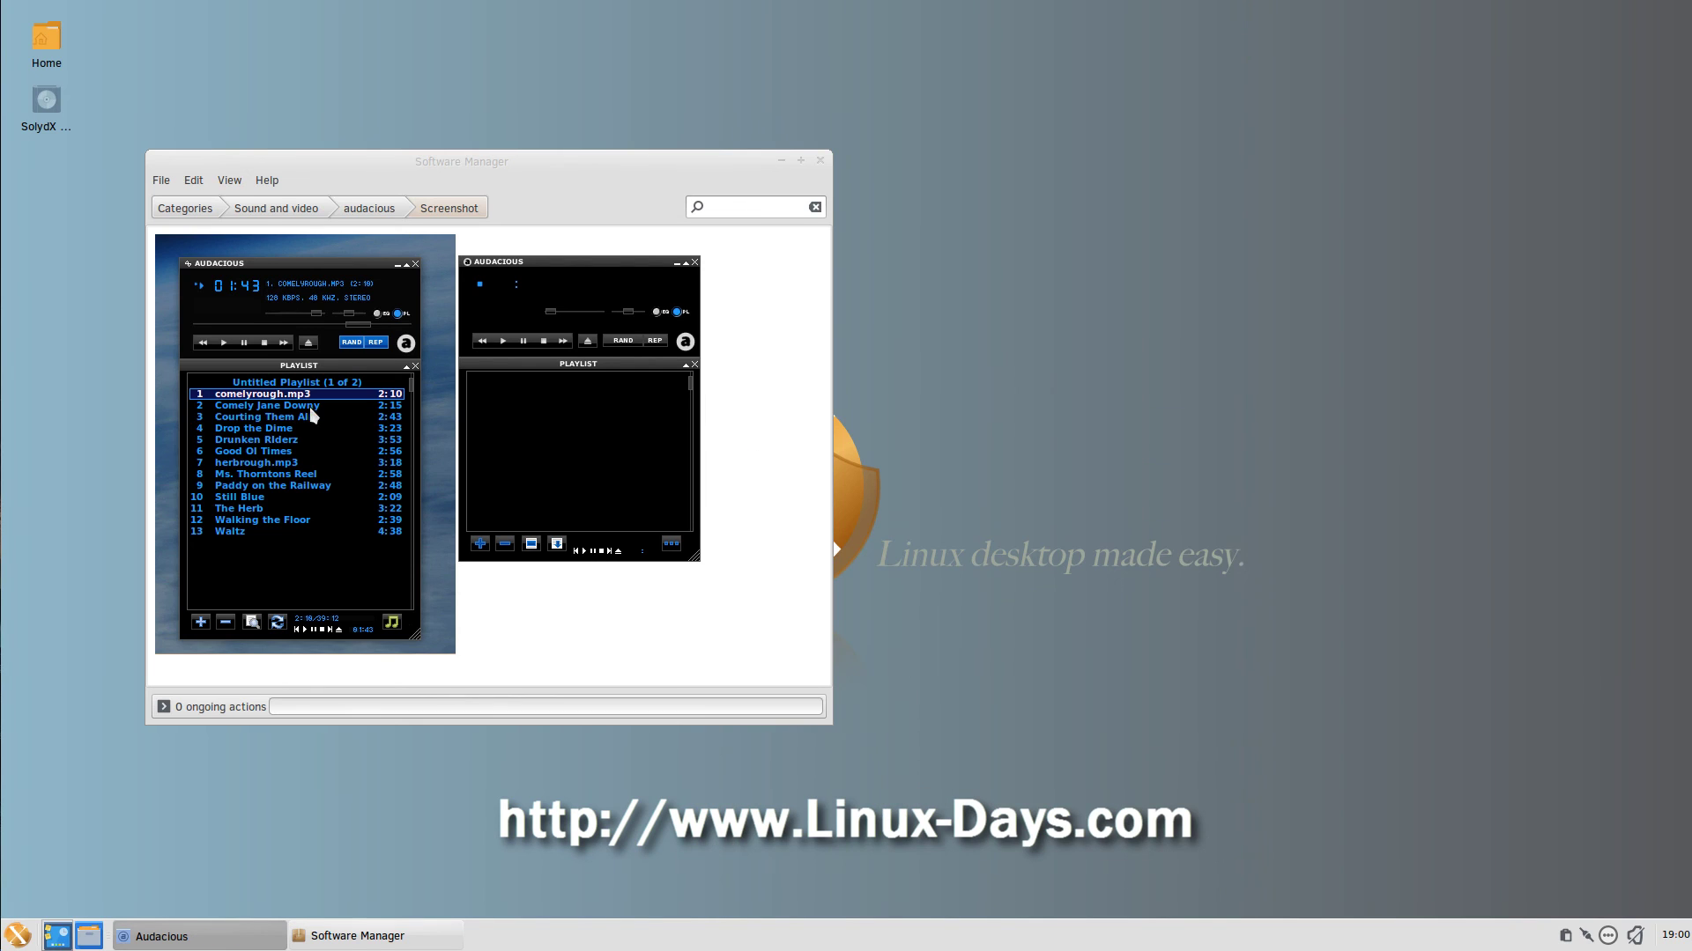
- Move the Audacious player off Software Manager and close both programs
left_click_drag(581, 276, 1124, 261)
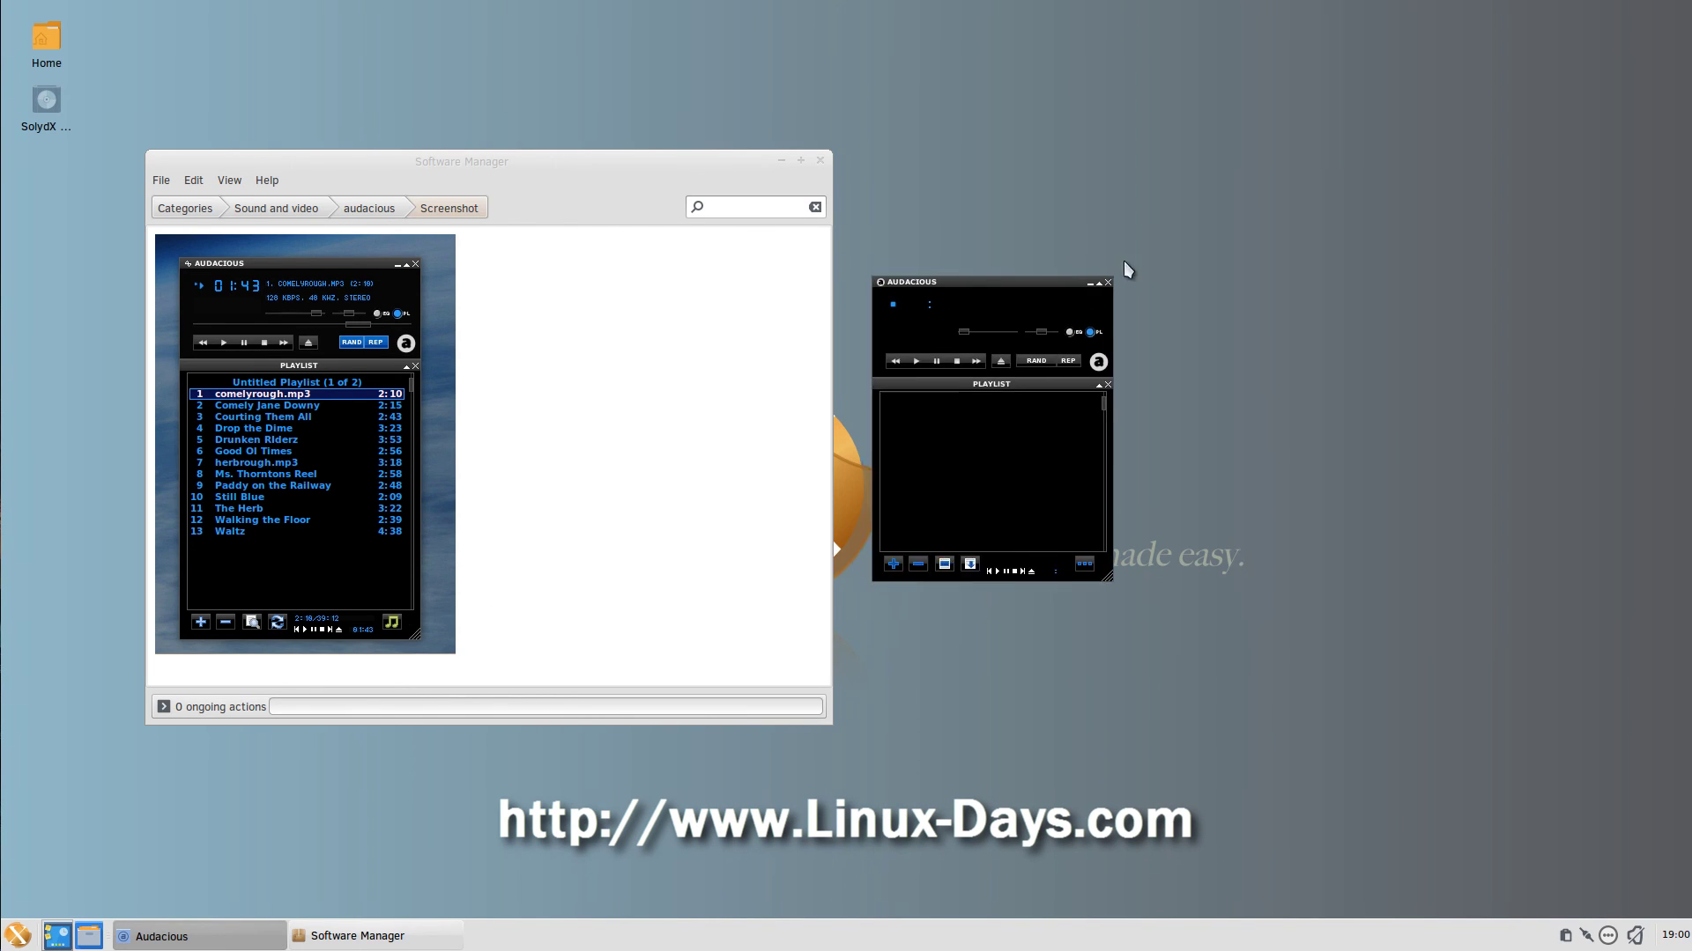
left_click(820, 161)
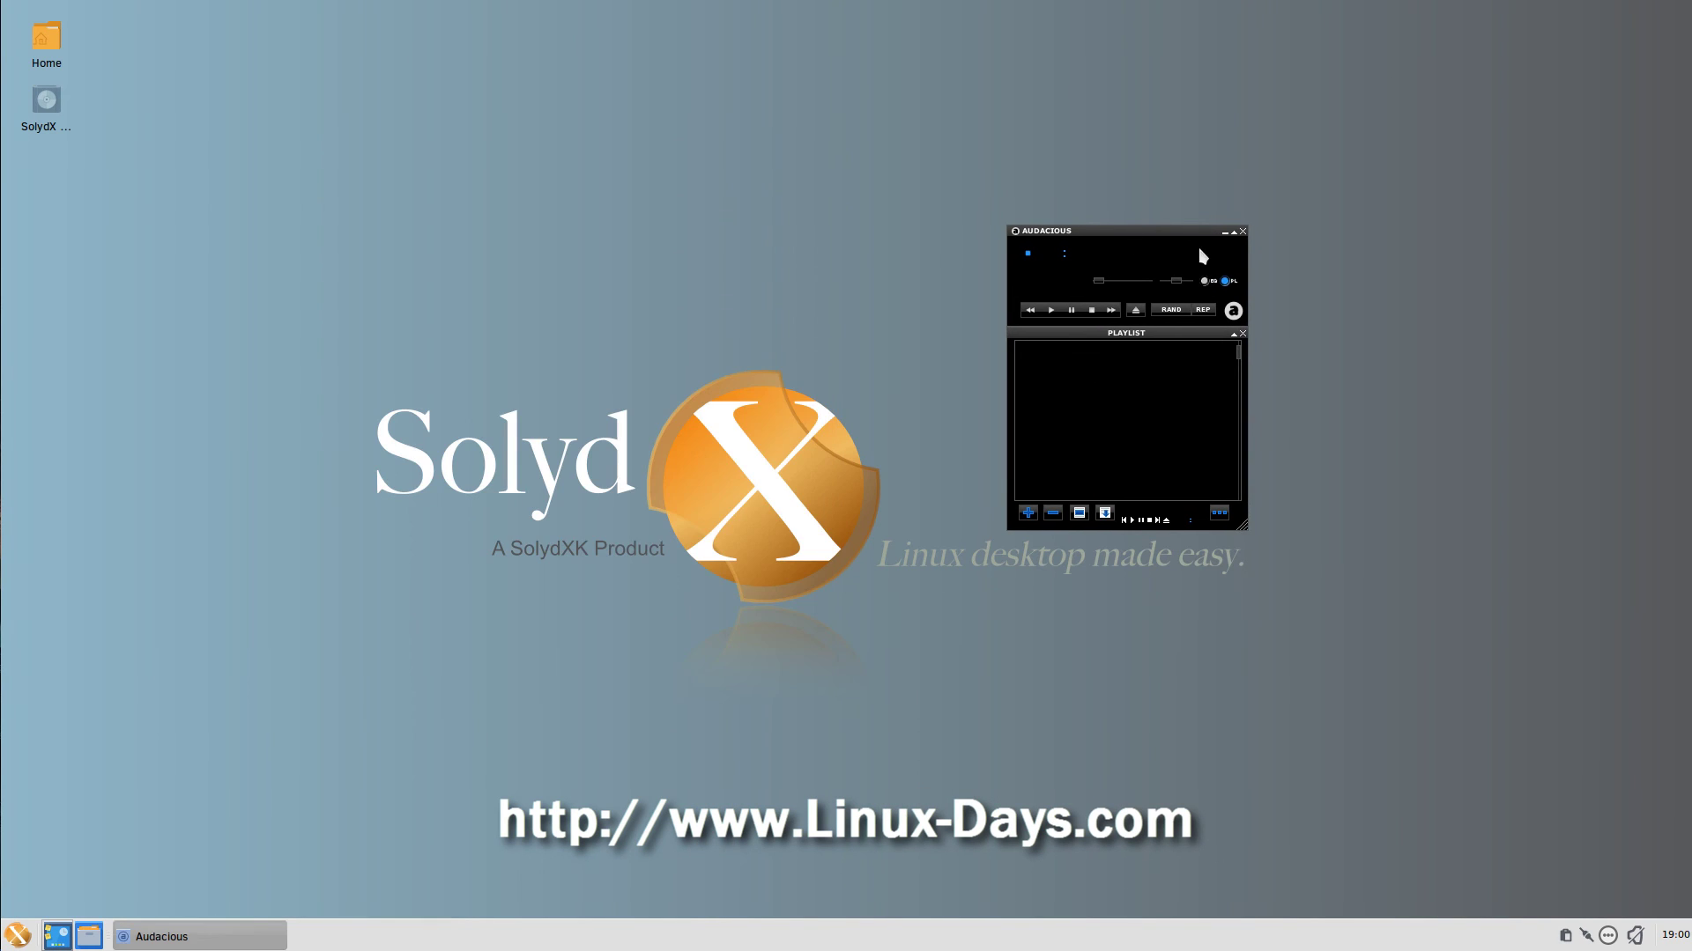
left_click(1242, 231)
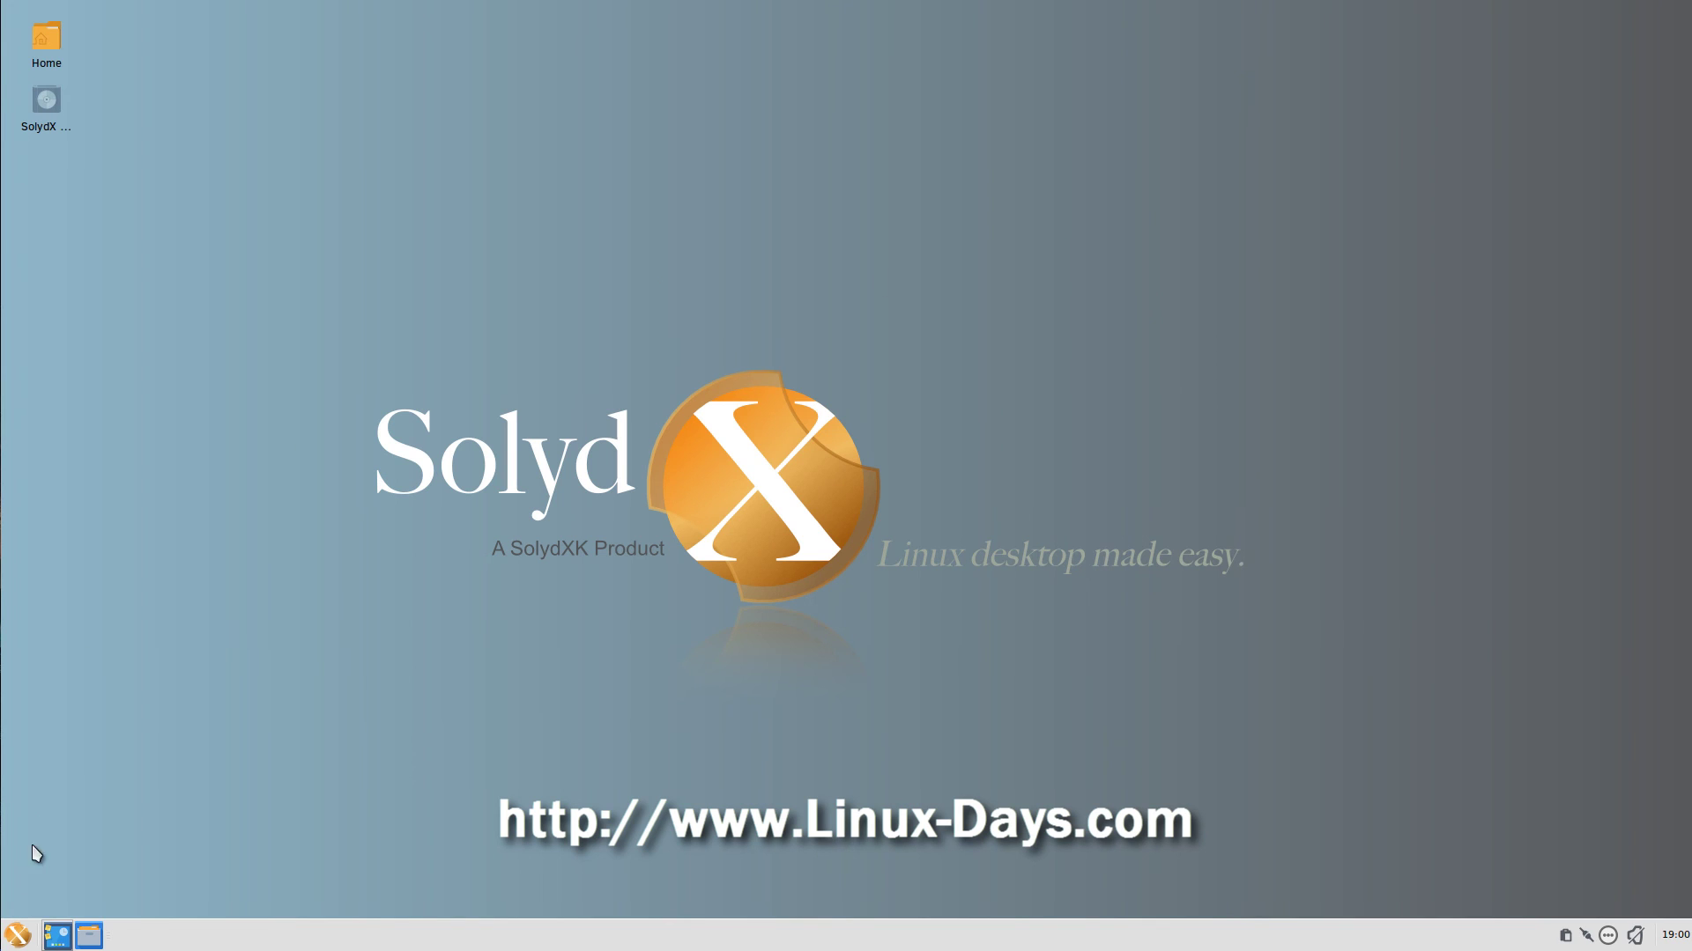
- Browse the applications in the Multimedia, Office and System categories
left_click(18, 936)
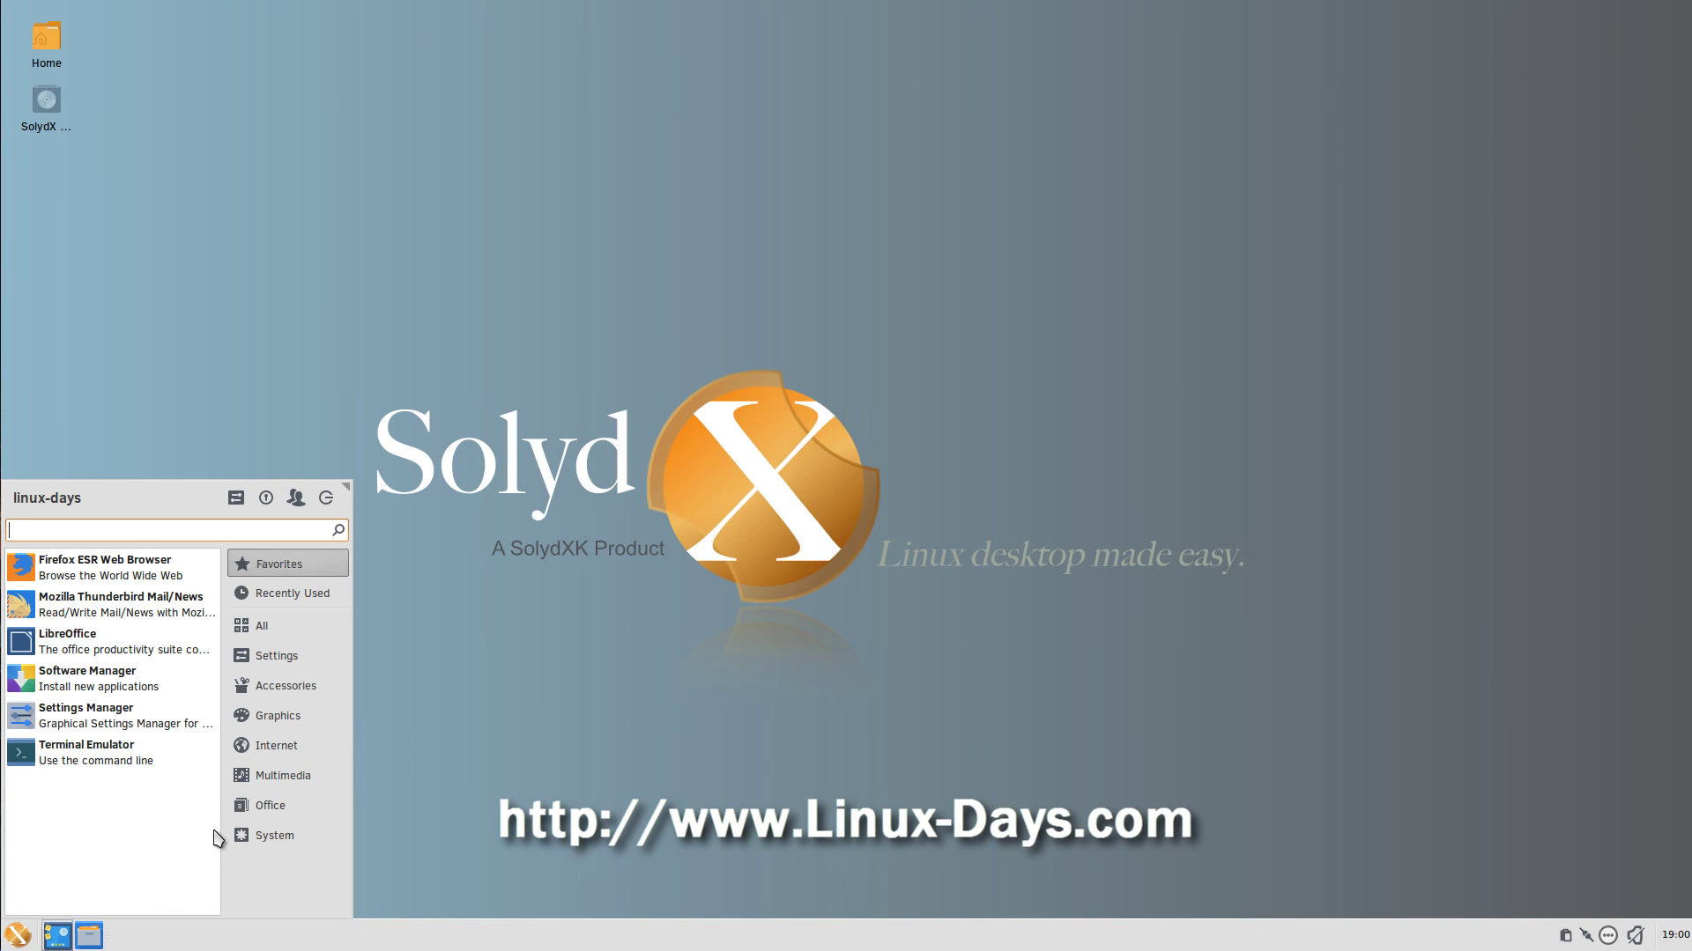
left_click(275, 784)
left_click(280, 809)
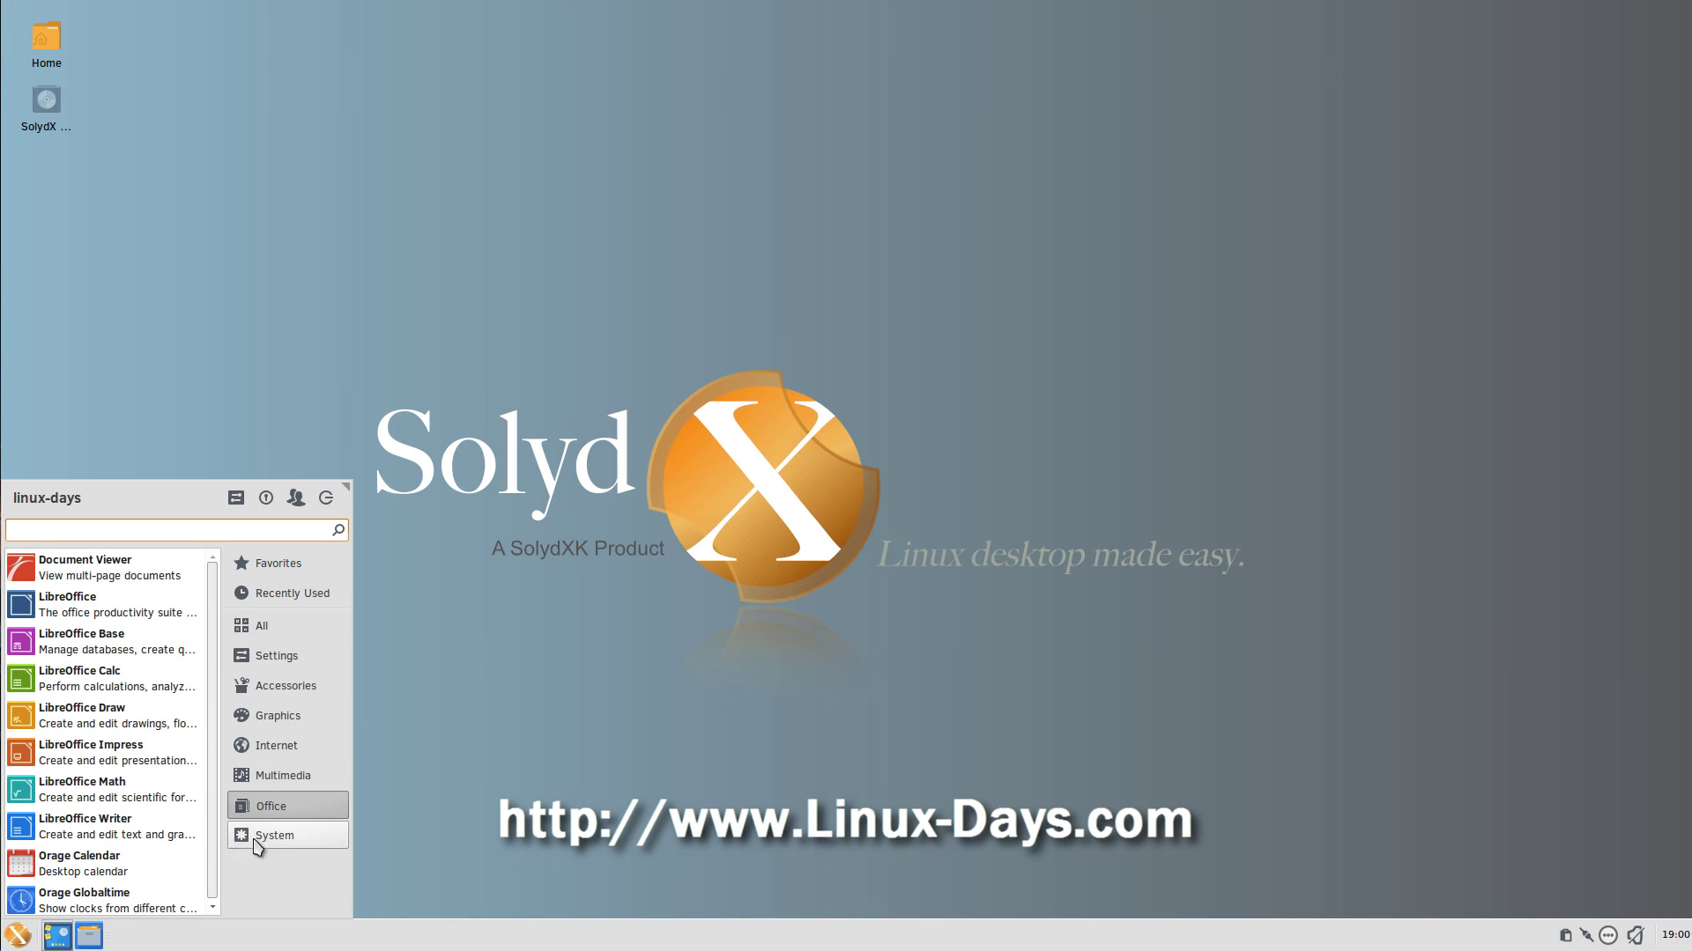
left_click(265, 839)
left_click(256, 808)
- Launch Task Manager from the System applications category and move its window to the upper middle of the desktop
left_click(283, 835)
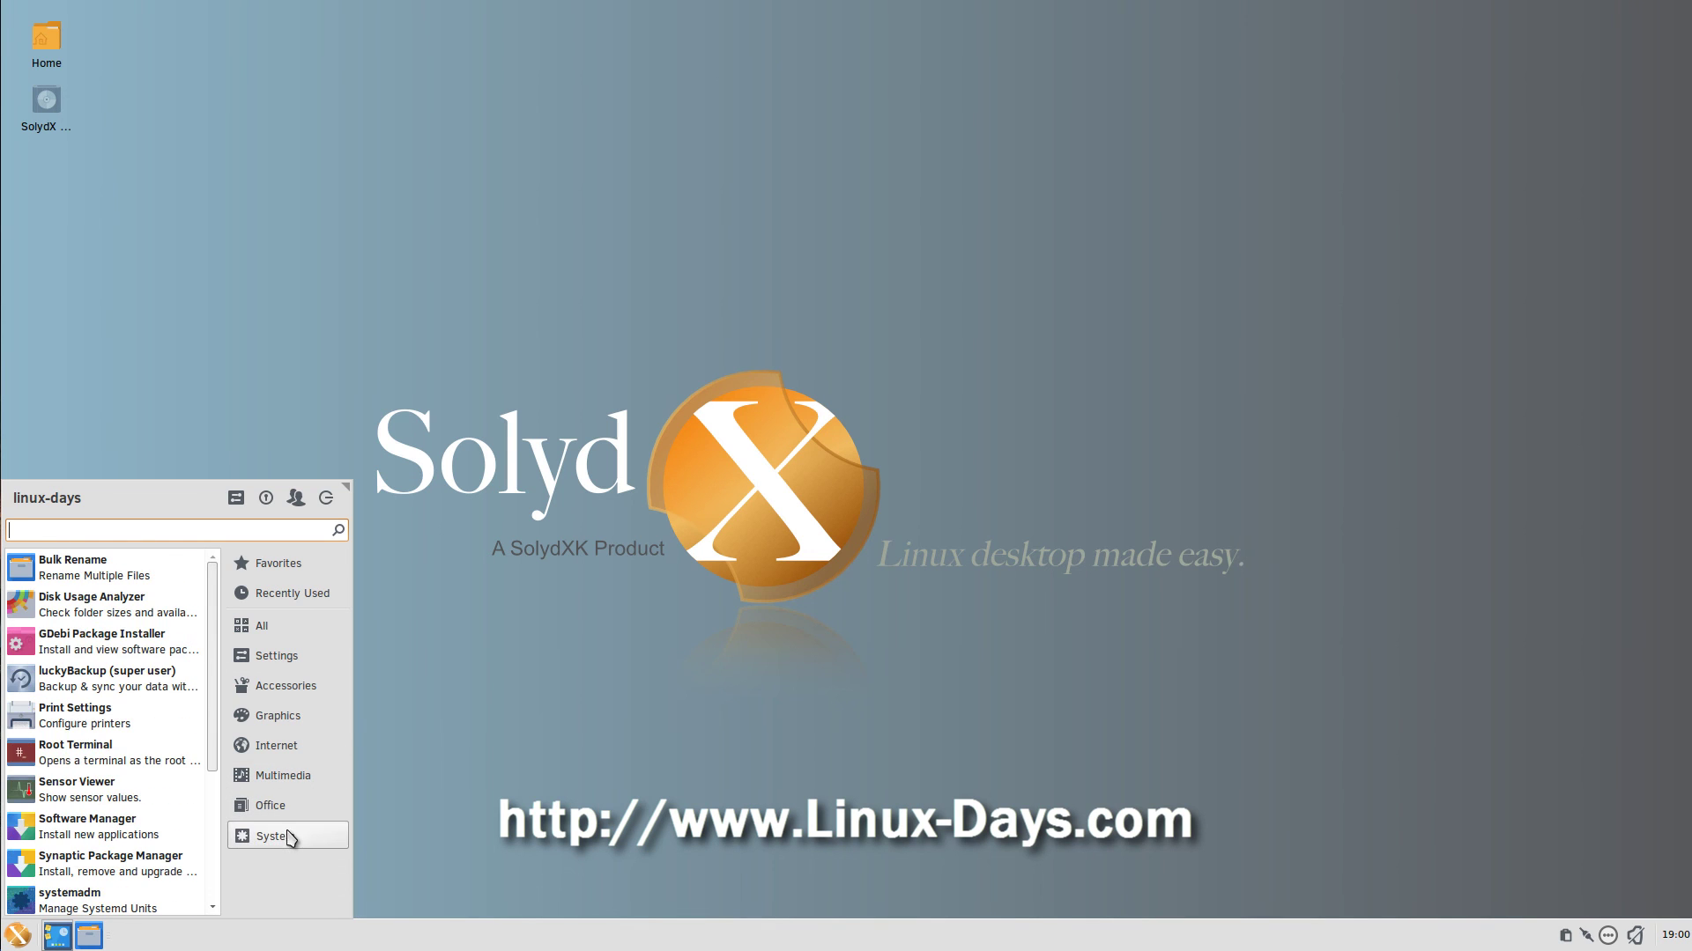
left_click_drag(212, 742, 212, 826)
left_click(159, 796)
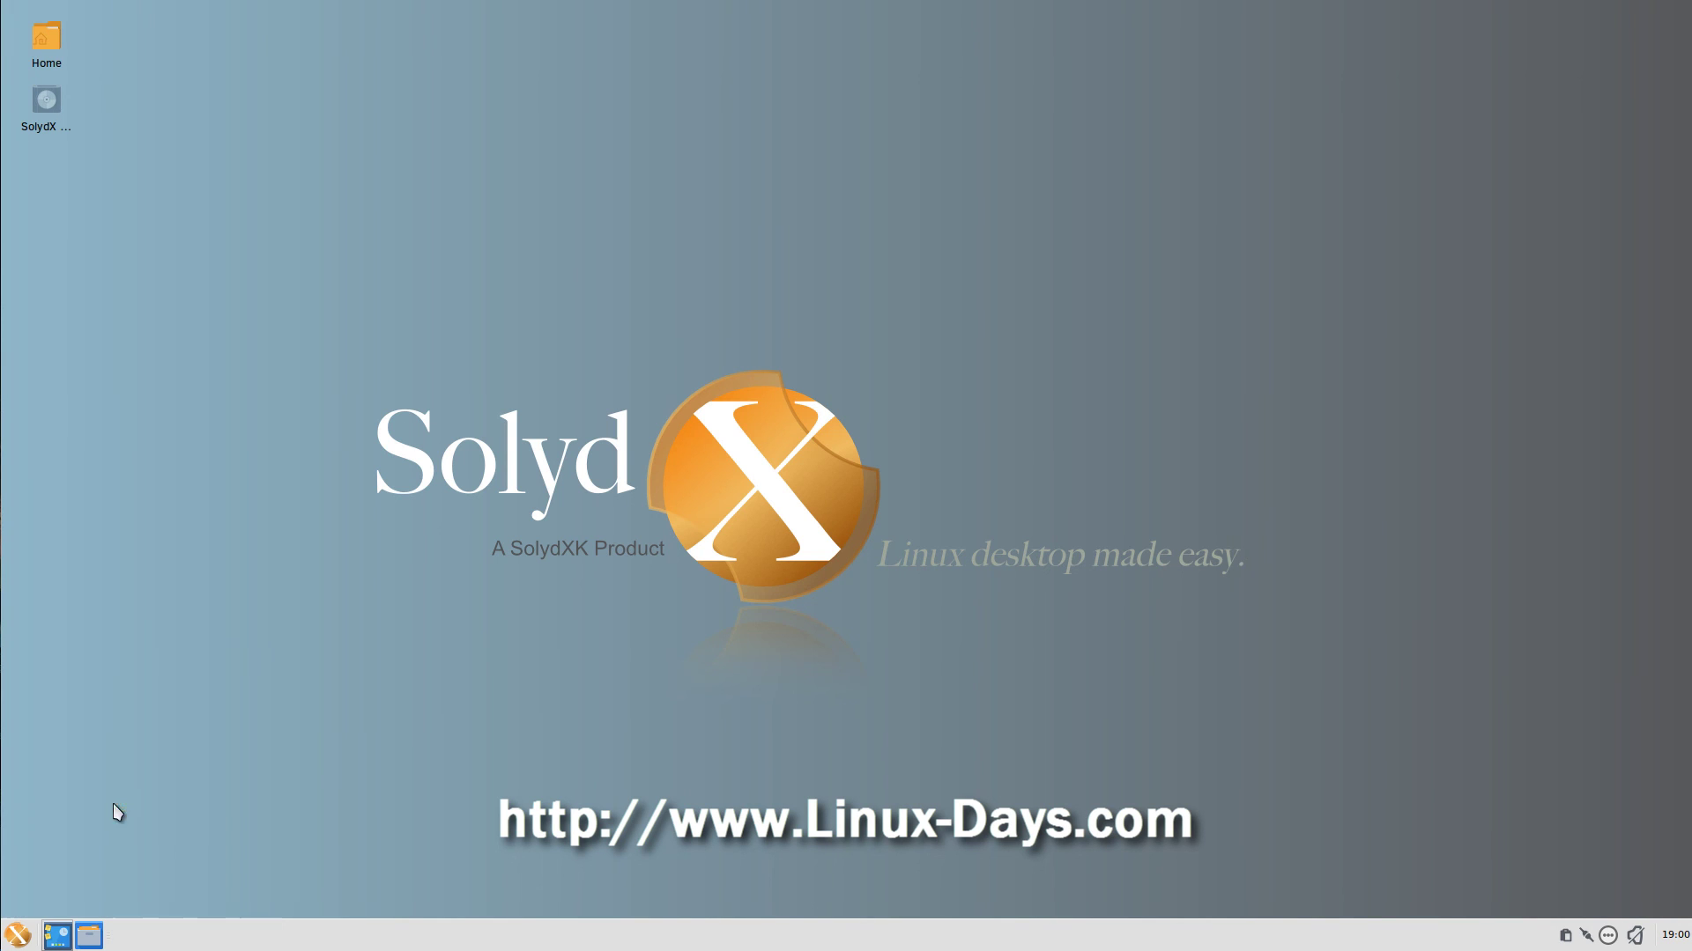
left_click_drag(807, 287, 654, 153)
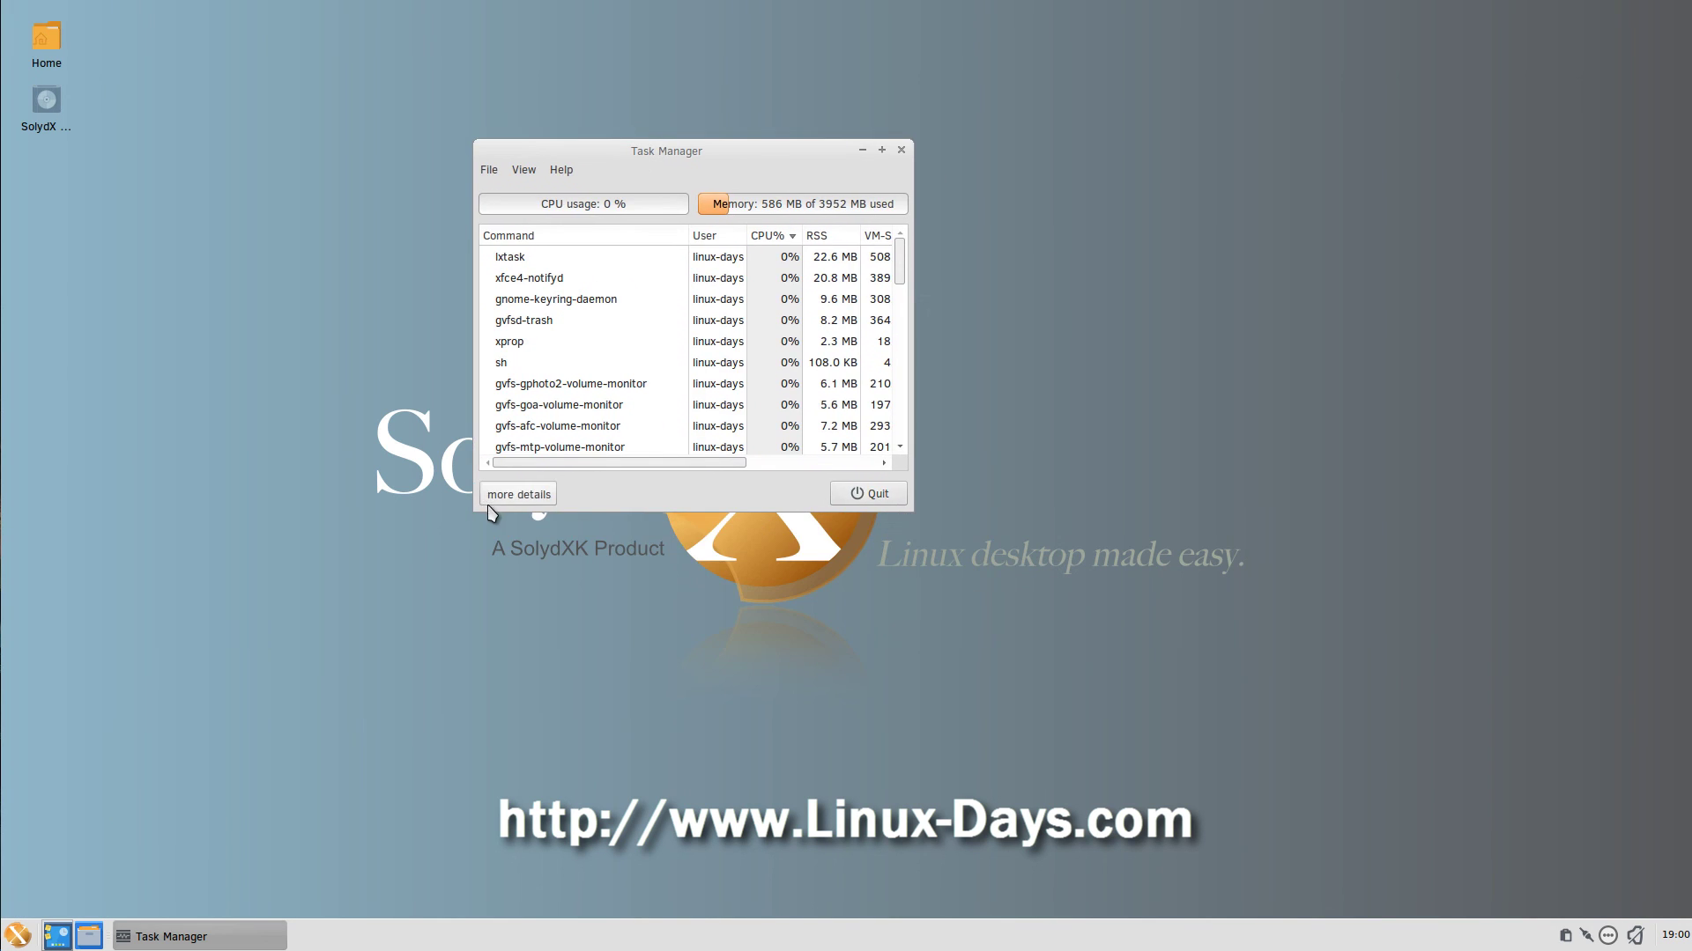
- Launch the SolydXK Welcome program from the System applications category
left_click(18, 934)
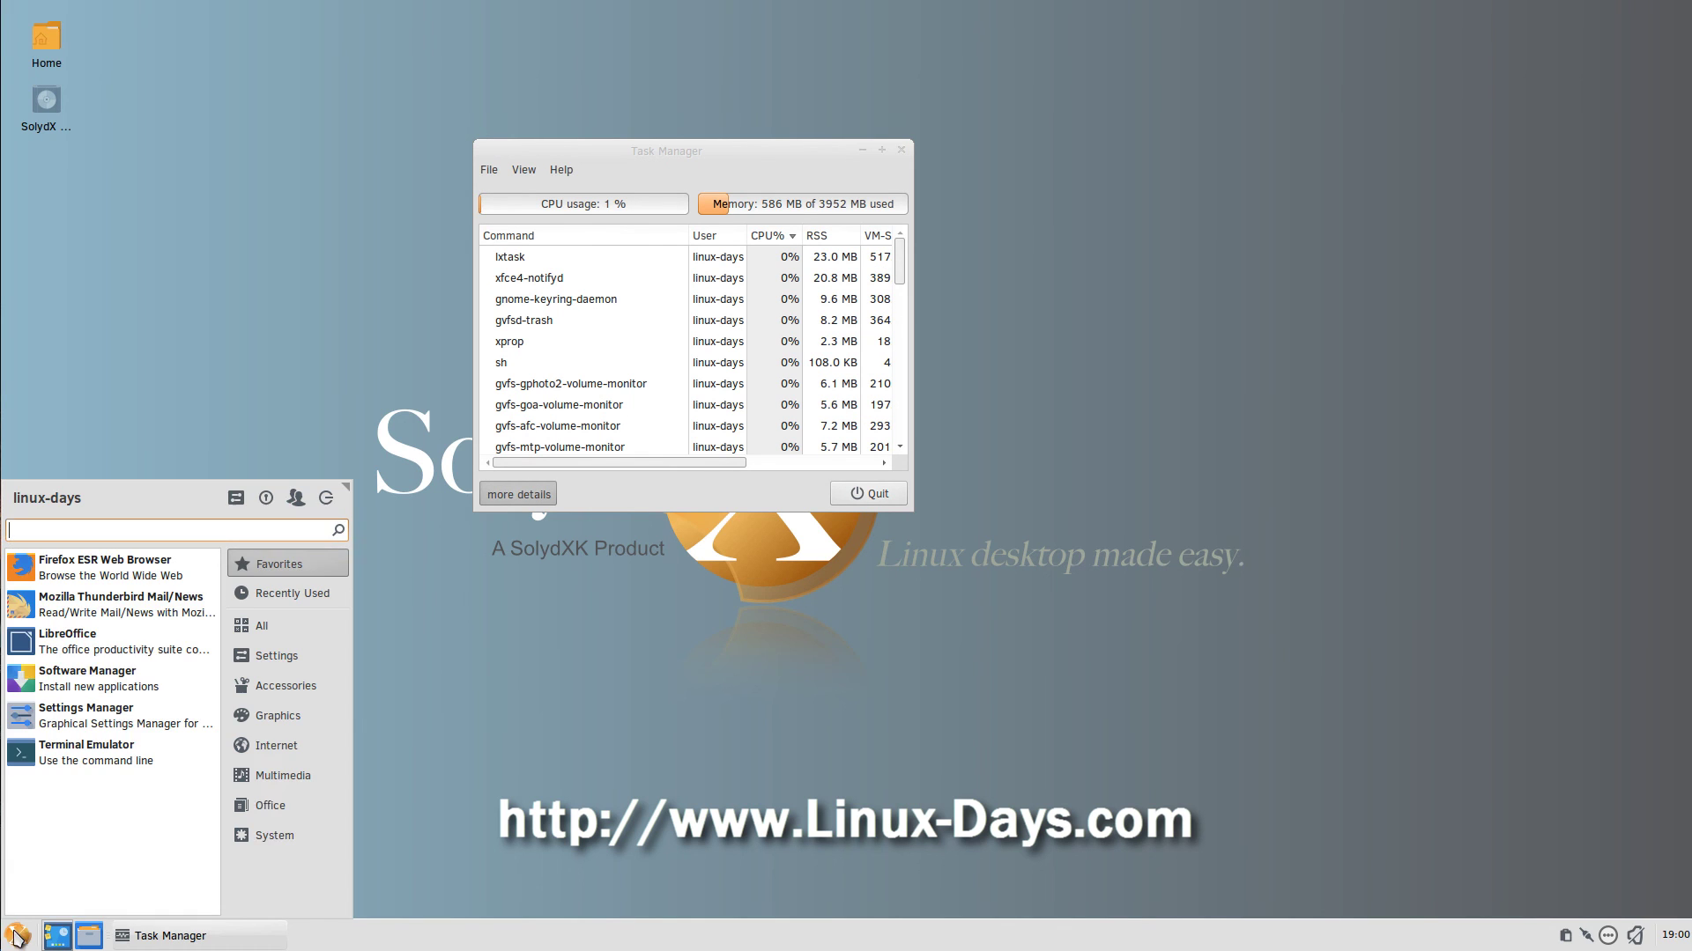
left_click(281, 834)
scroll(214, 786, "down", 3)
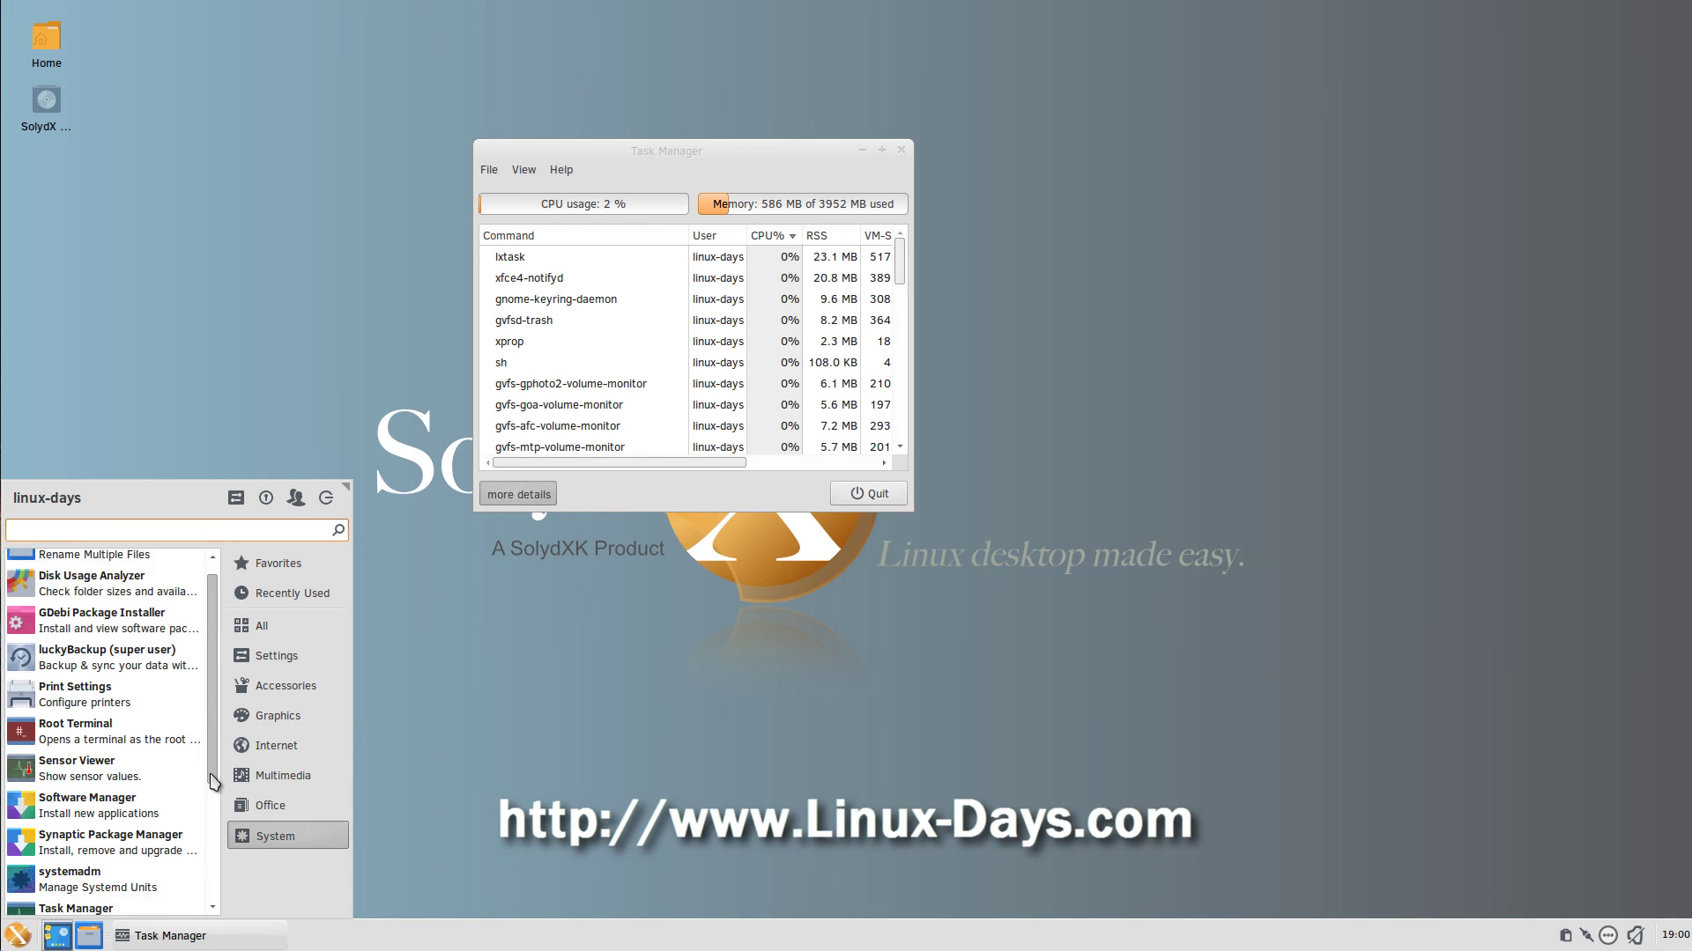
left_click_drag(219, 842, 220, 903)
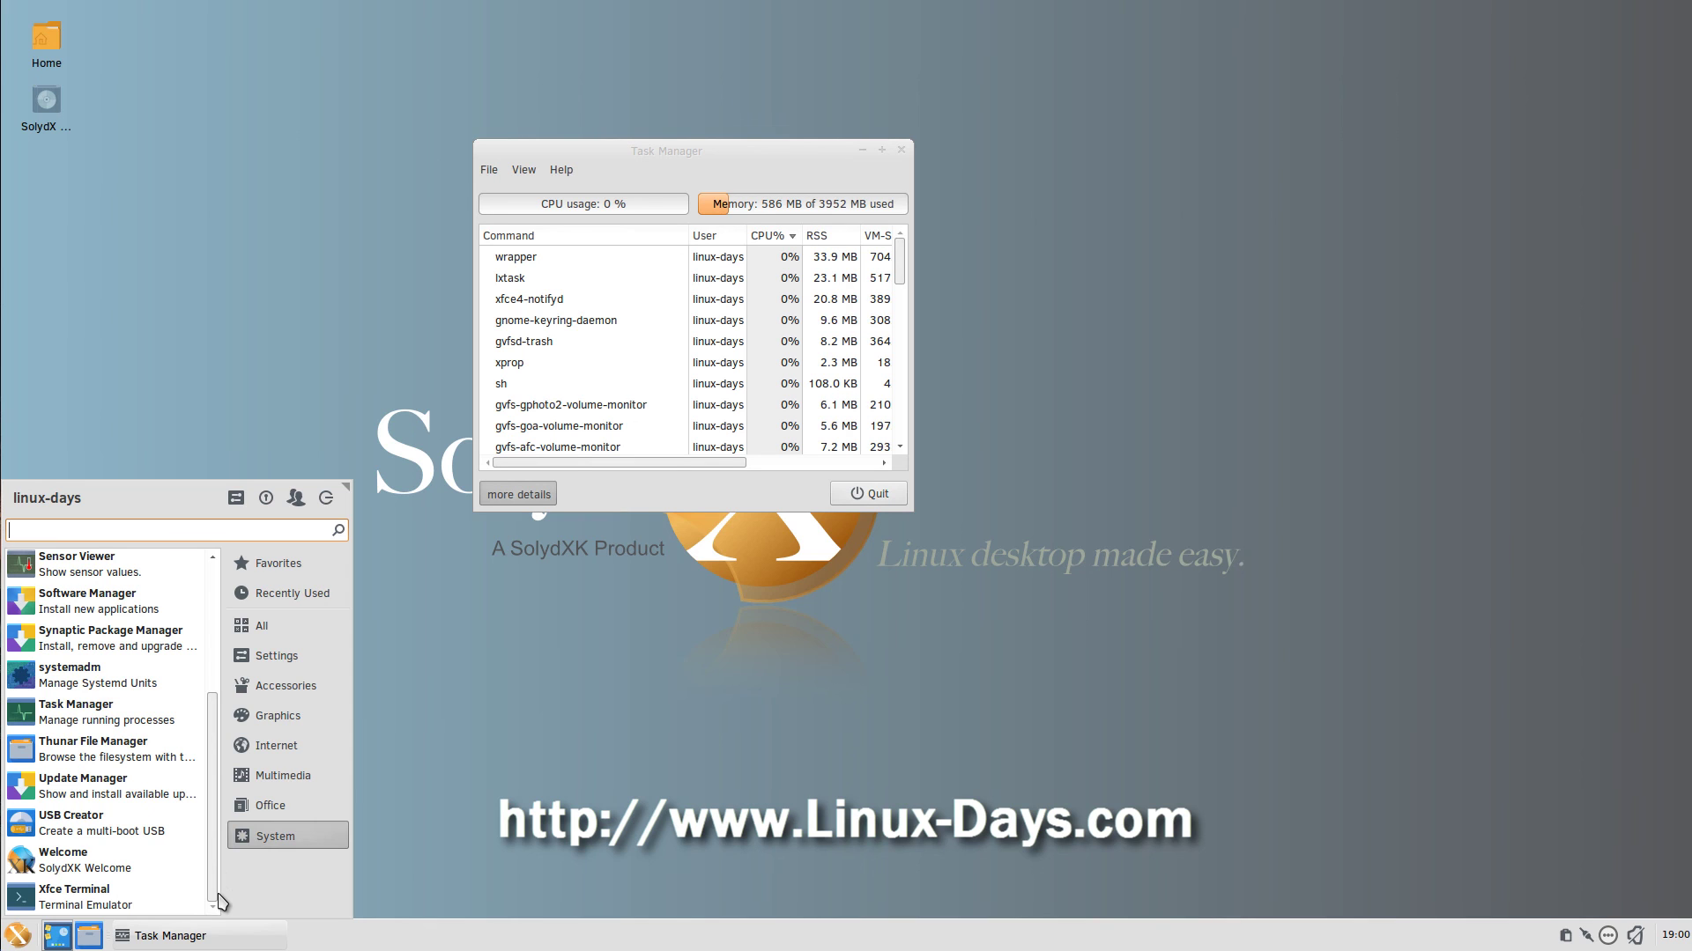
left_click(138, 863)
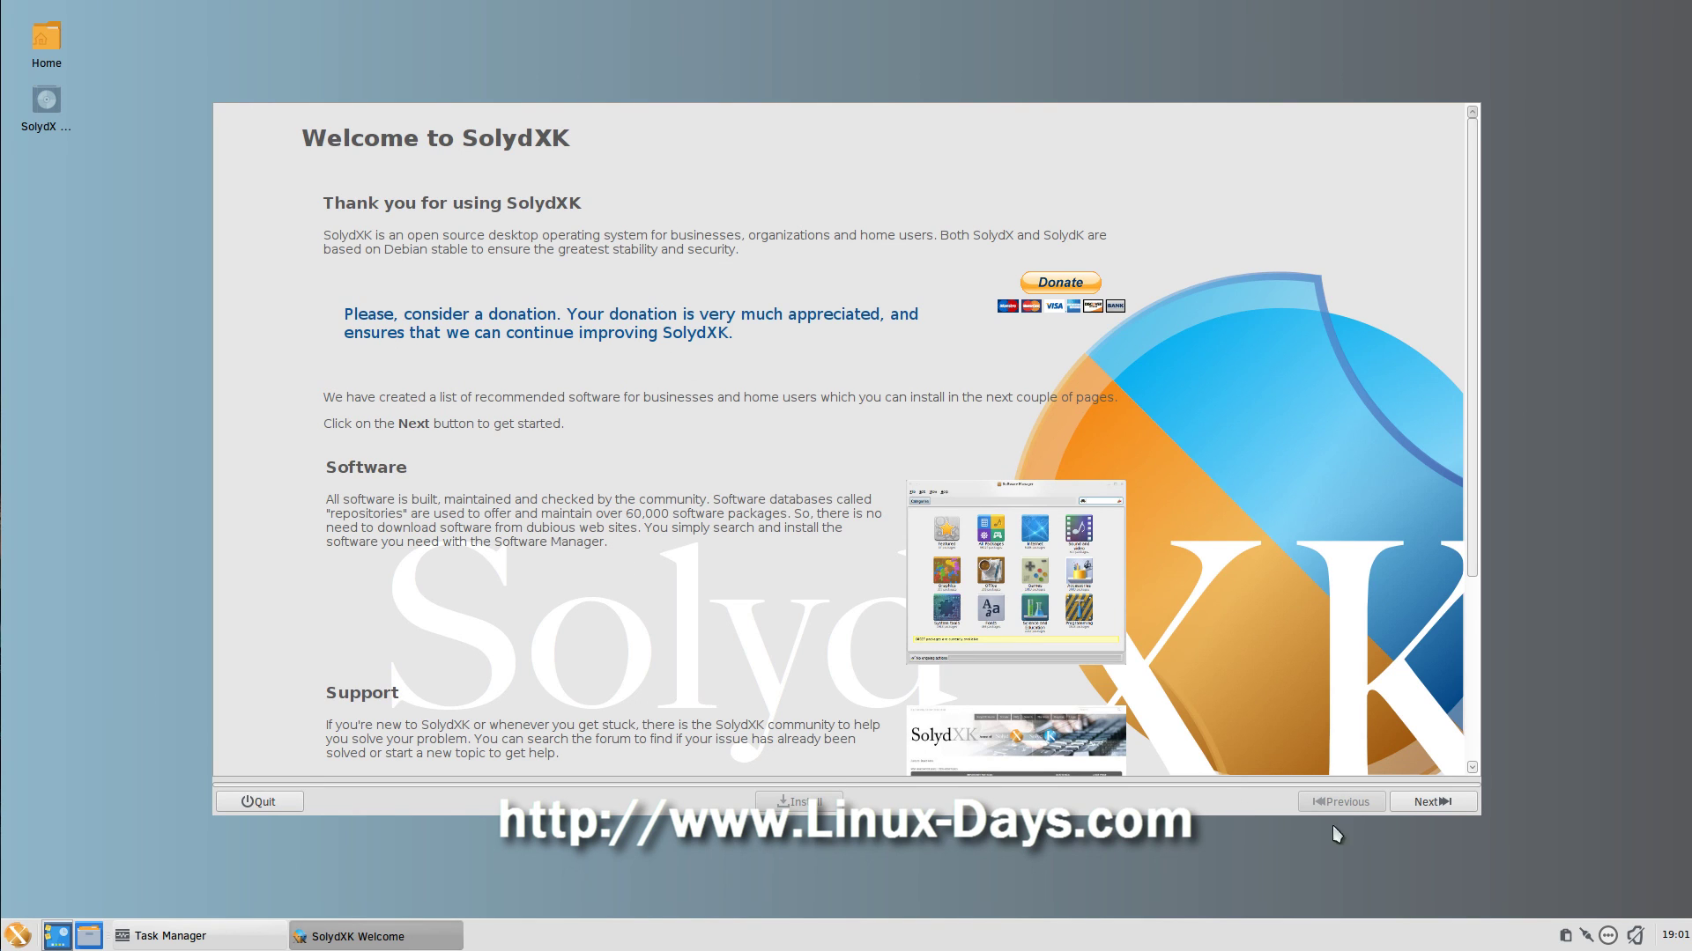
- Page through SolydXK Welcome's pages on drivers, codecs, LibreOffice backports, business, home and system applications, games and PlayOnLinux
left_click(1414, 792)
left_click(1443, 805)
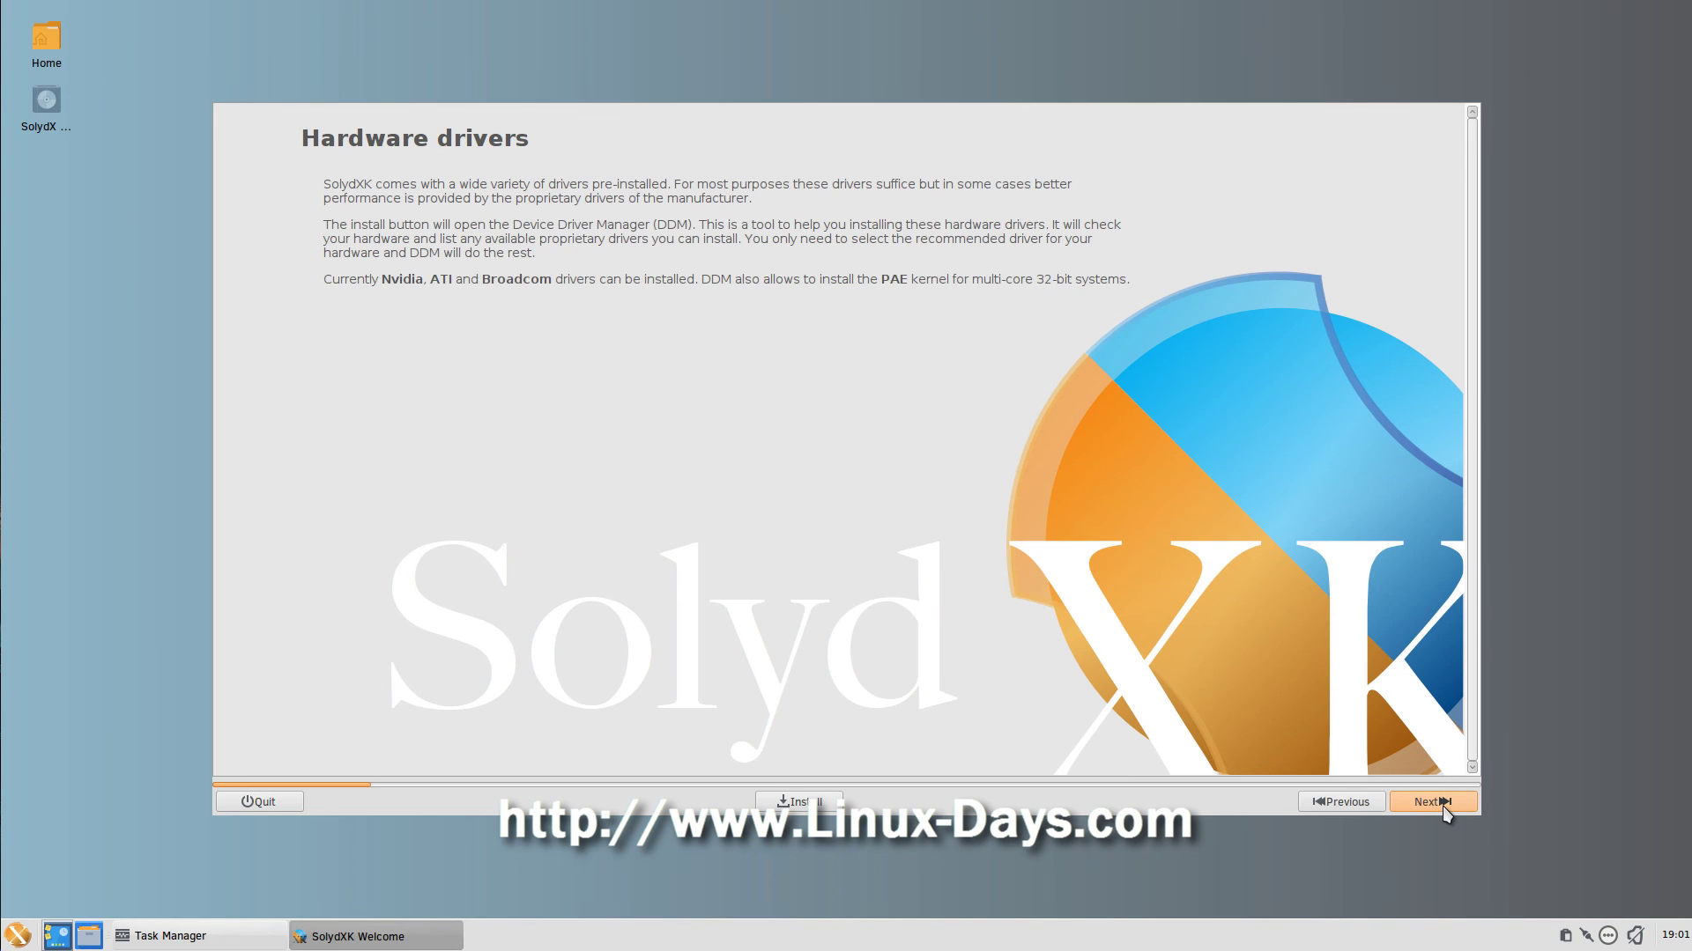
left_click(1443, 806)
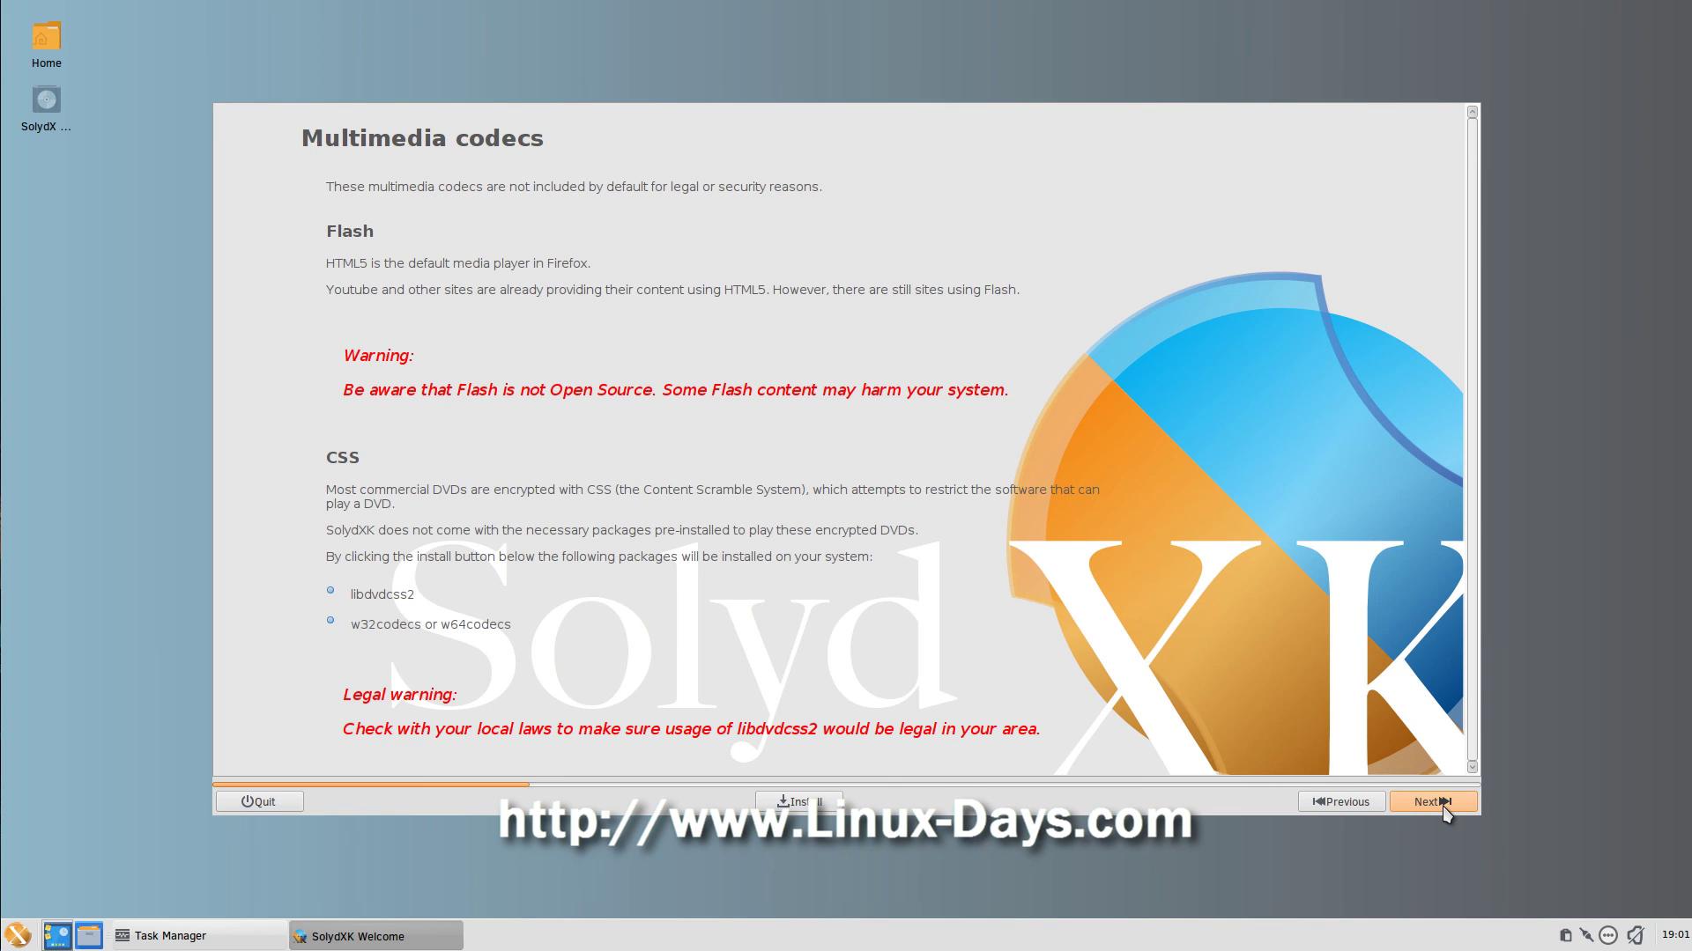
left_click(1444, 805)
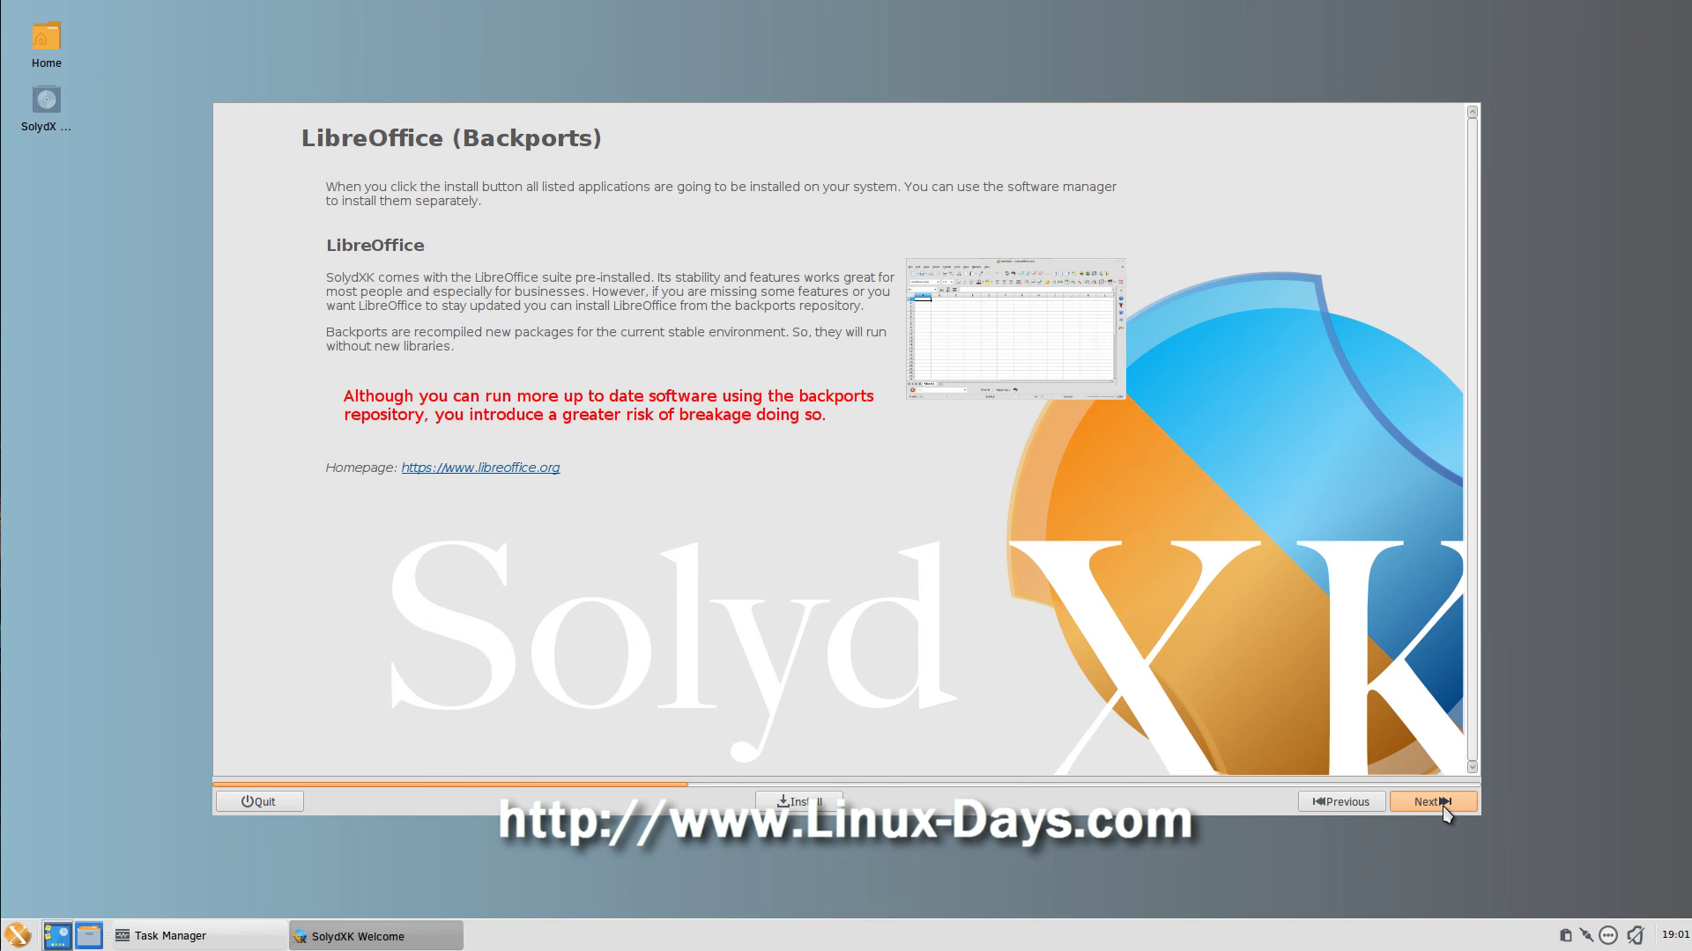
left_click(1443, 805)
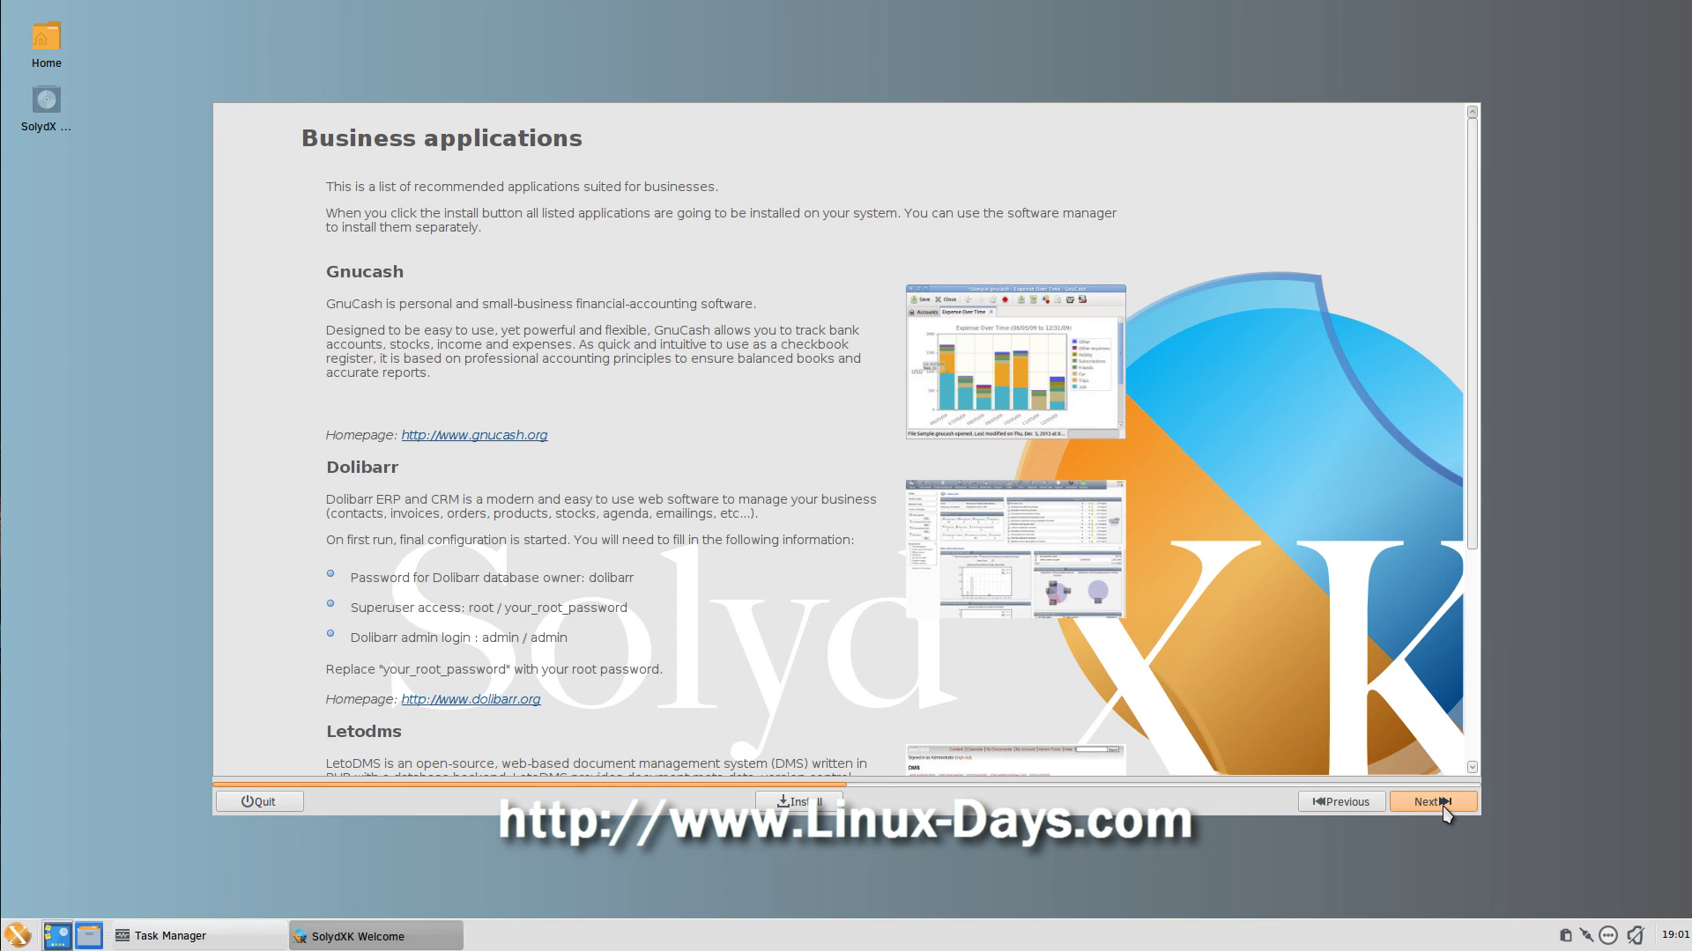
left_click(1443, 805)
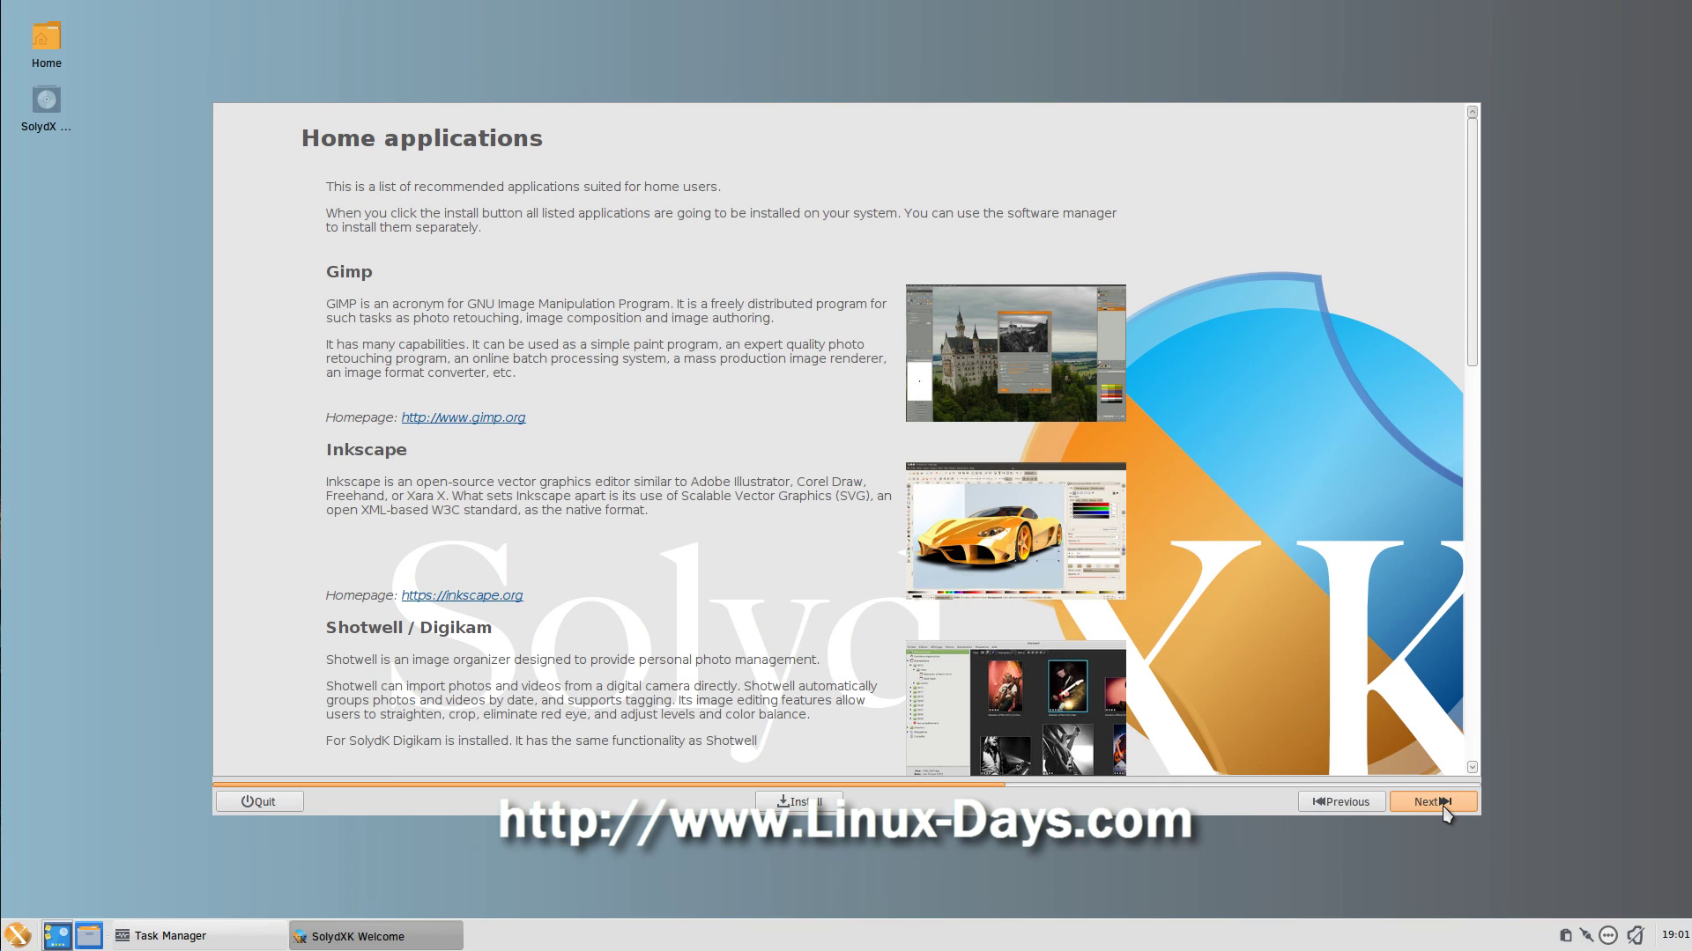
left_click(1442, 805)
left_click(1442, 805)
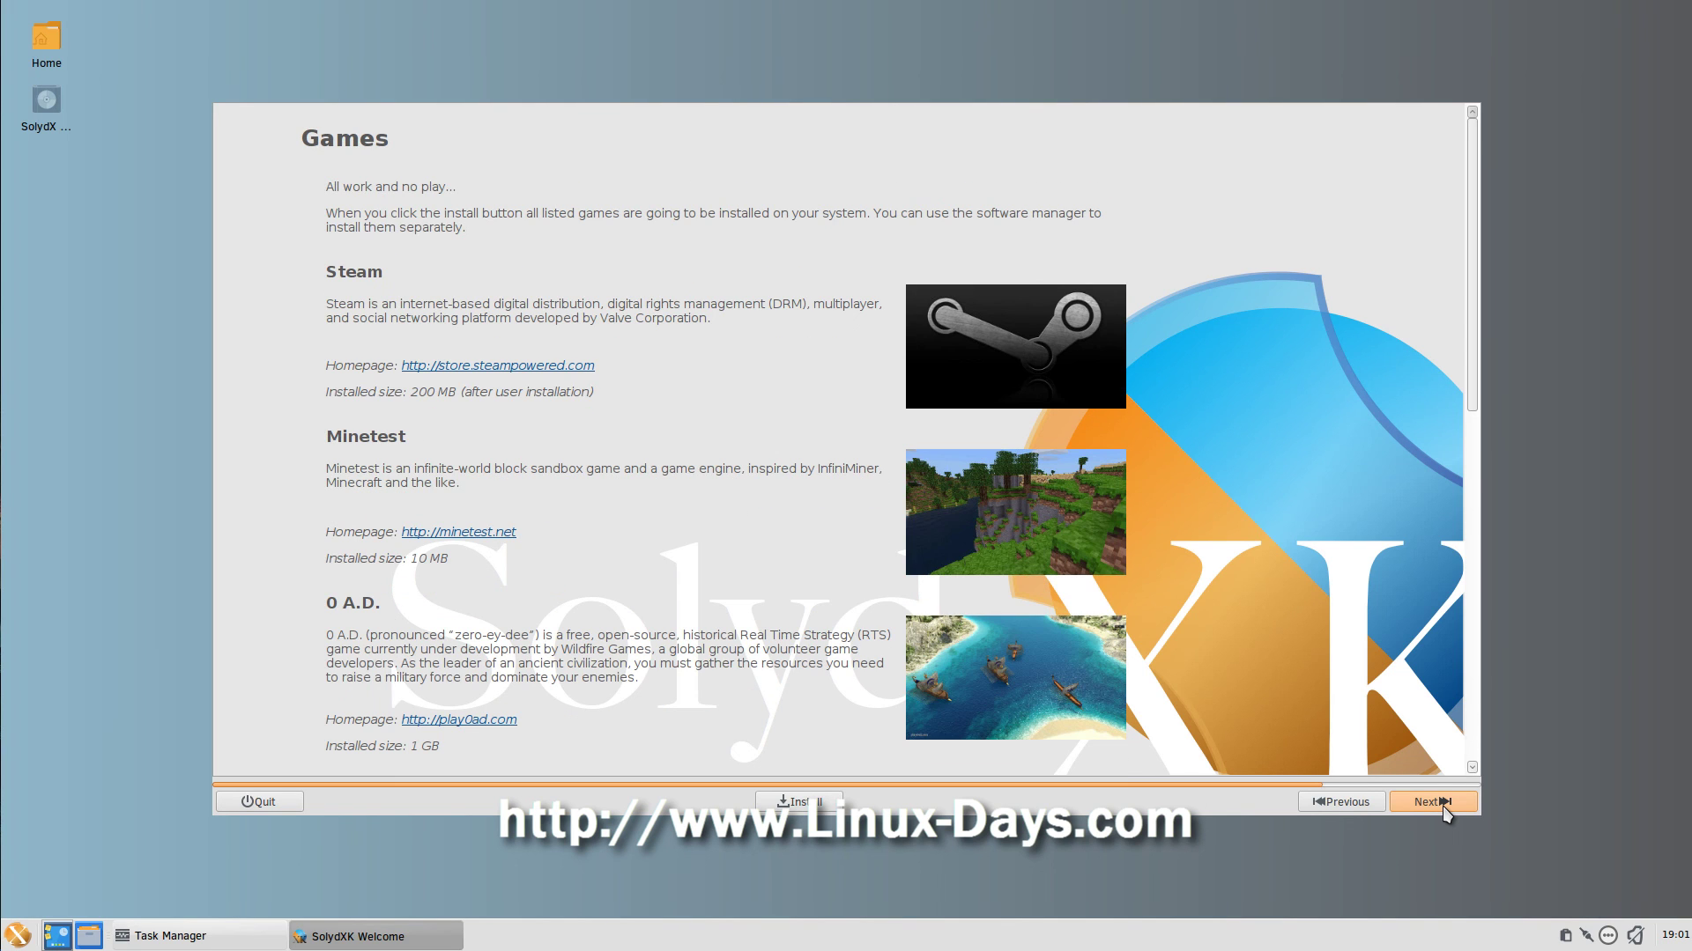
left_click(1327, 805)
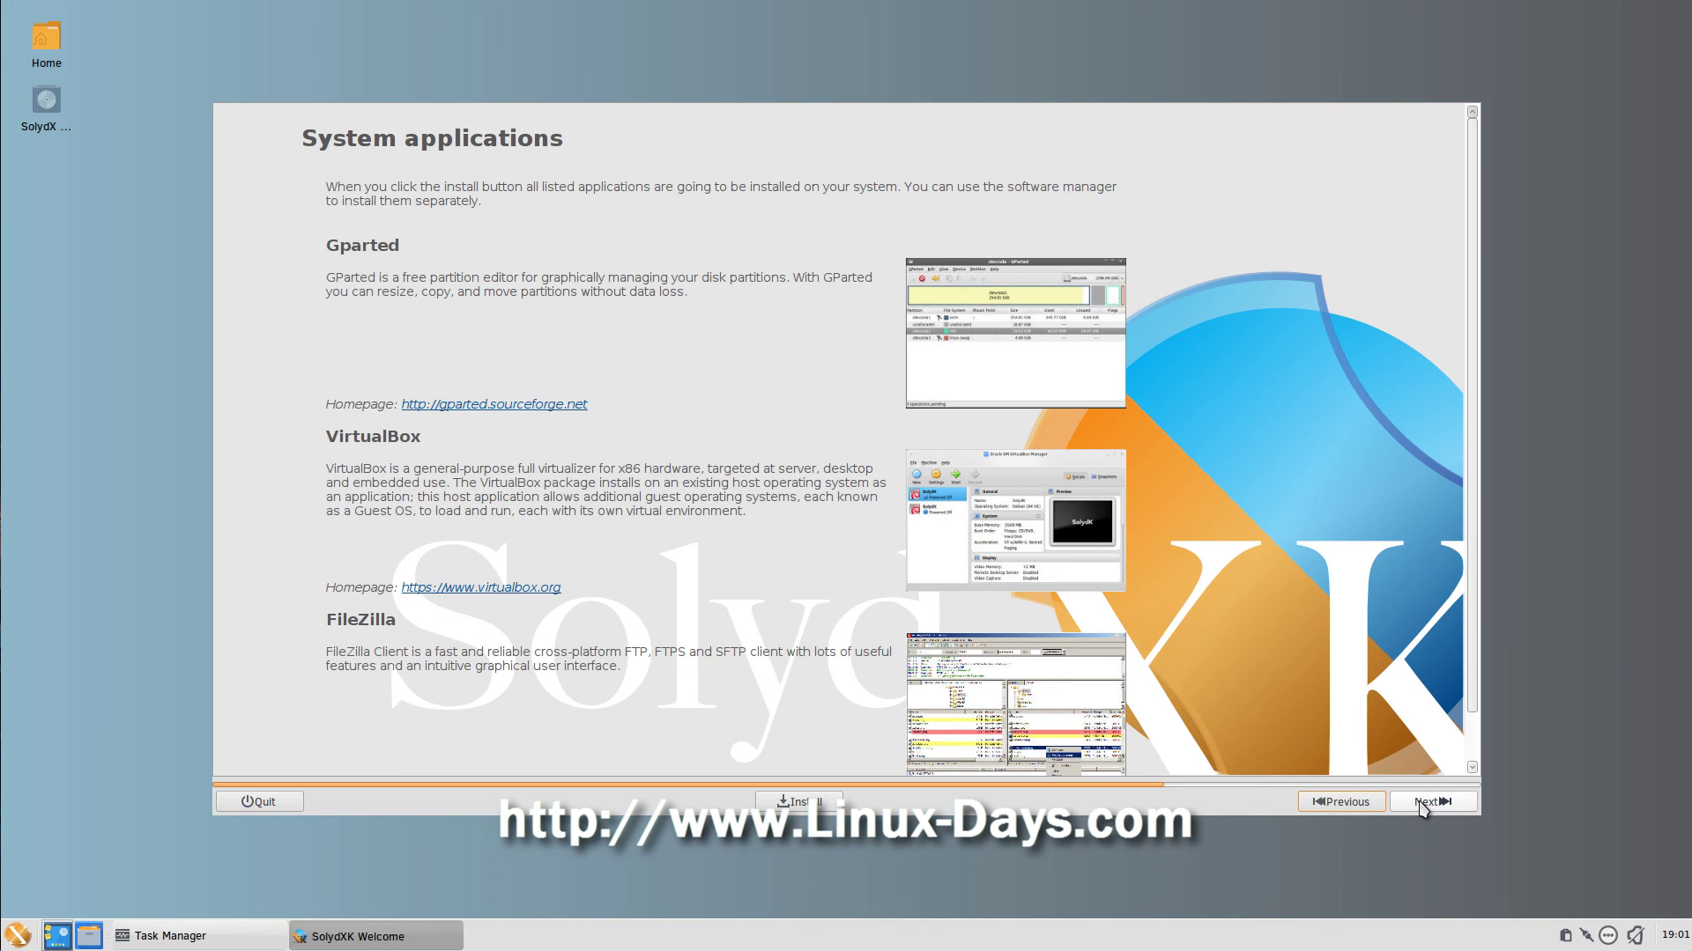
left_click(1422, 808)
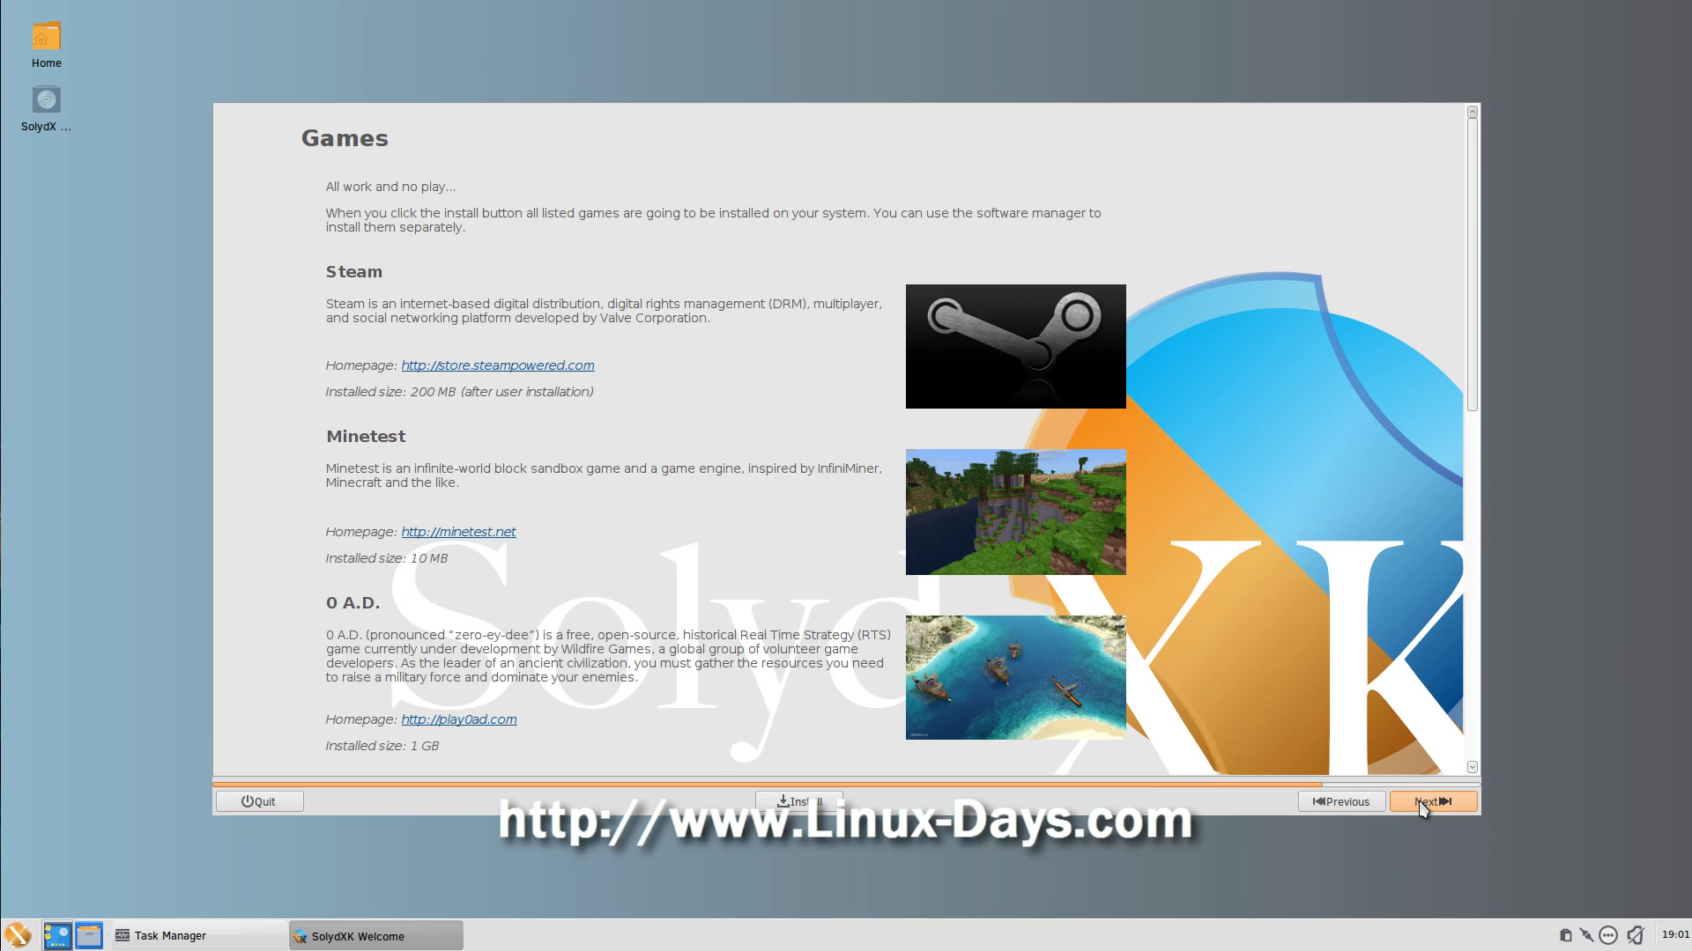
left_click(1423, 805)
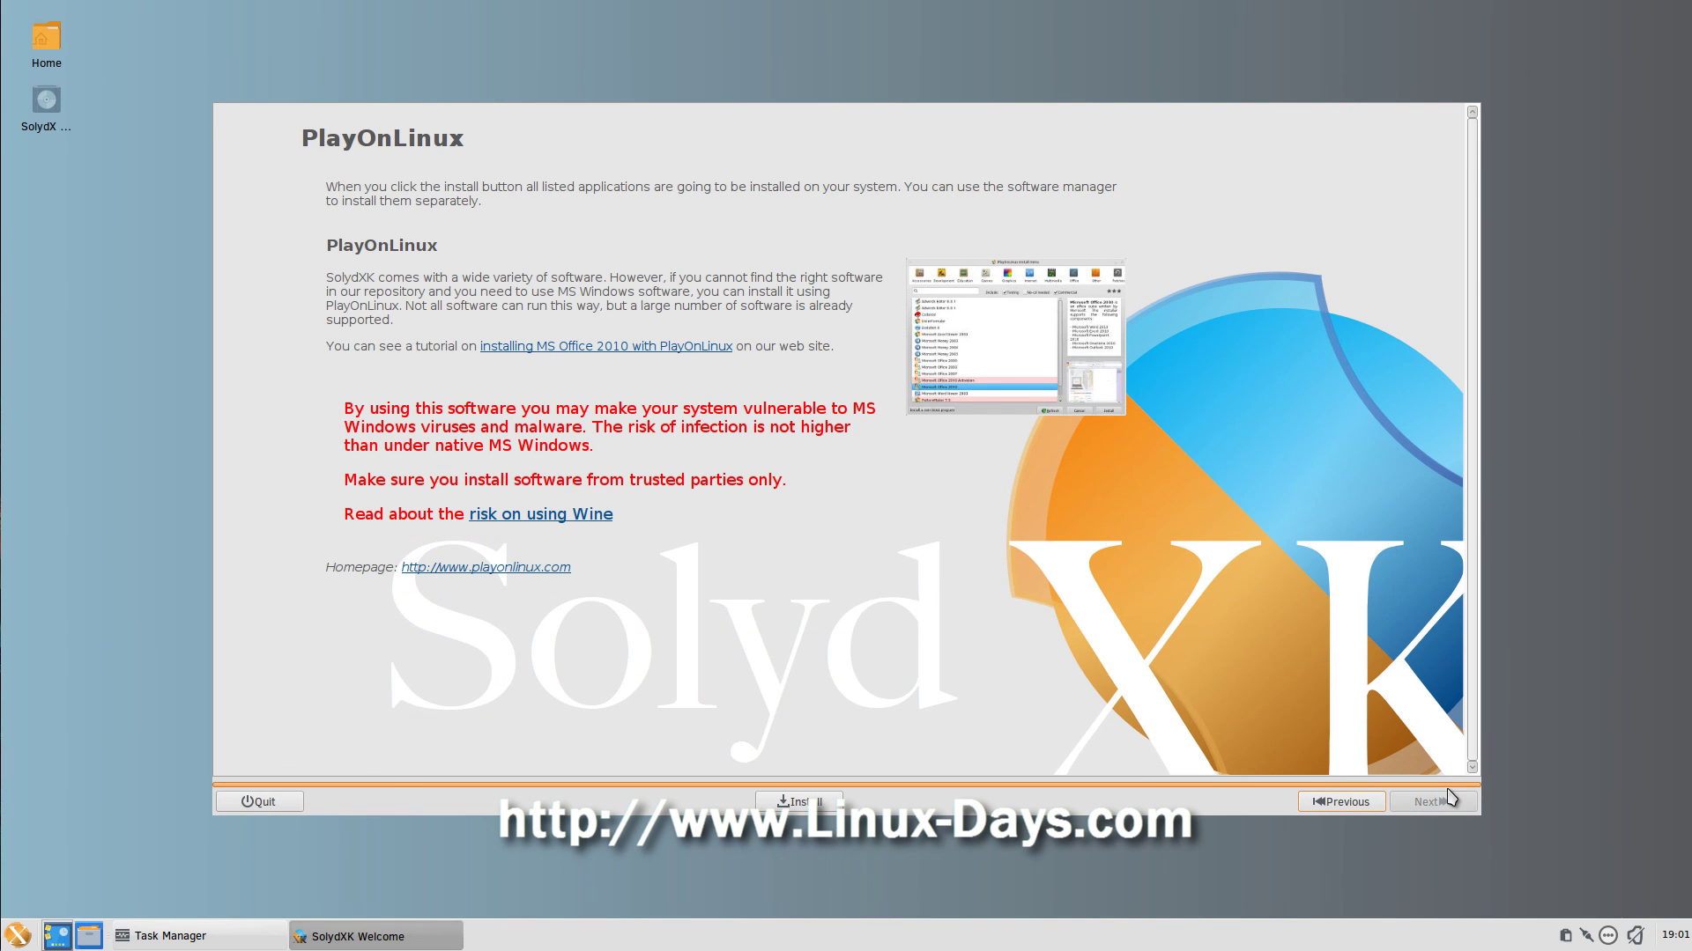
- Quit SolydXK Welcome and Task Manager
left_click(261, 804)
left_click_drag(737, 159, 796, 148)
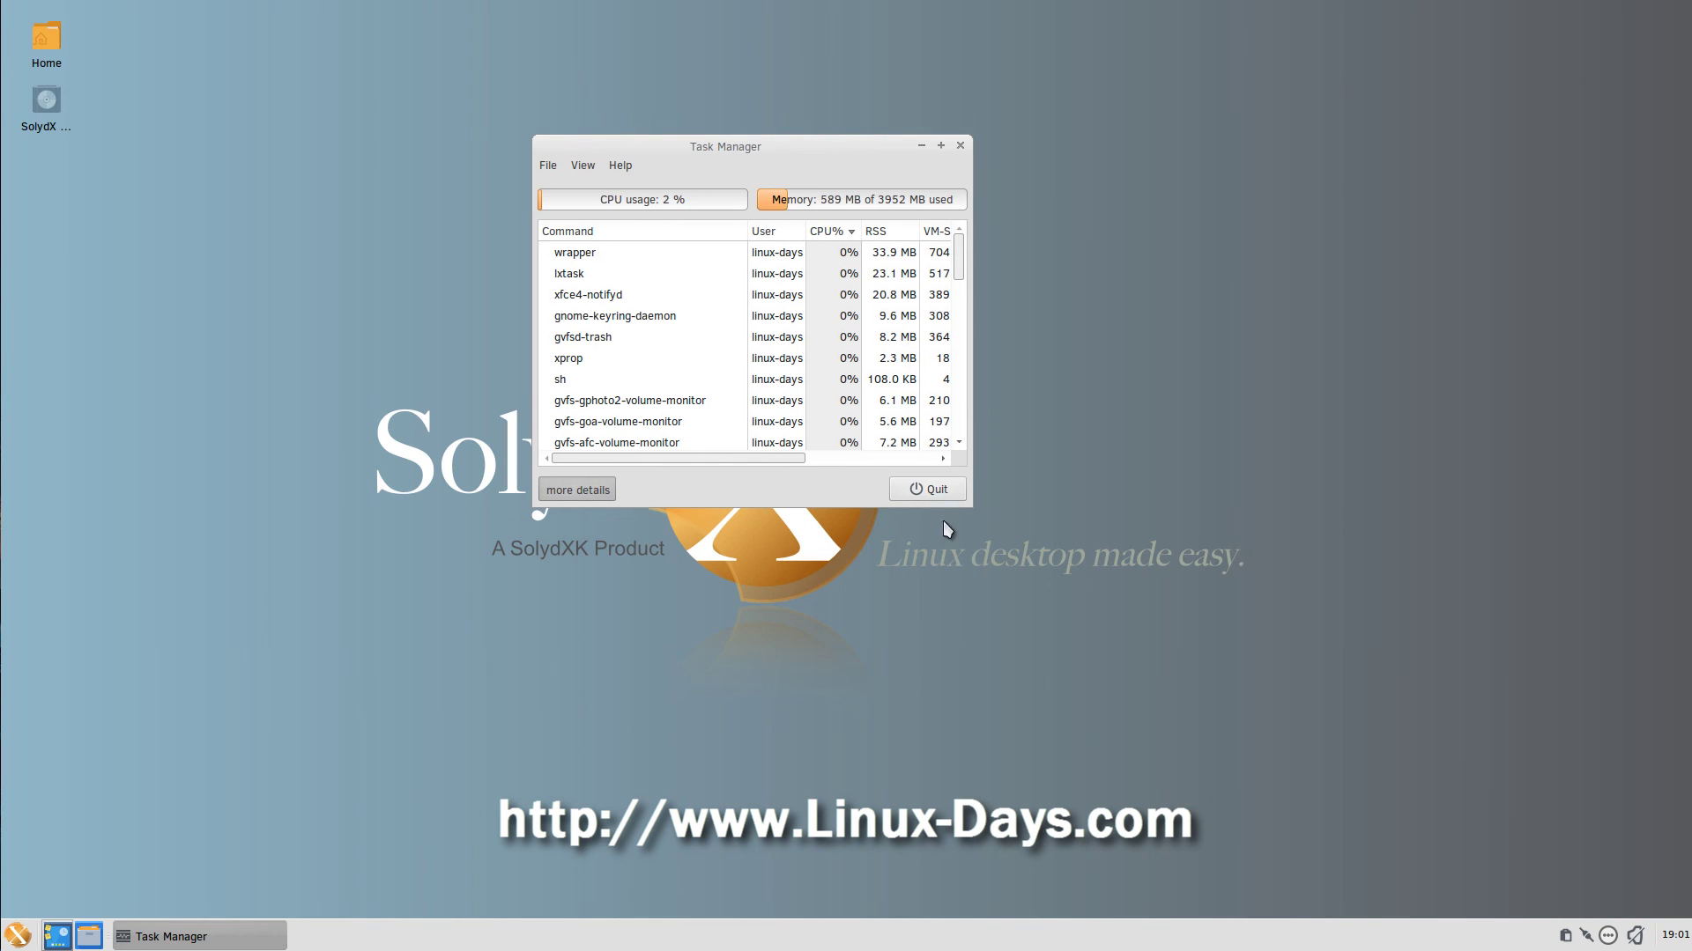
left_click(937, 496)
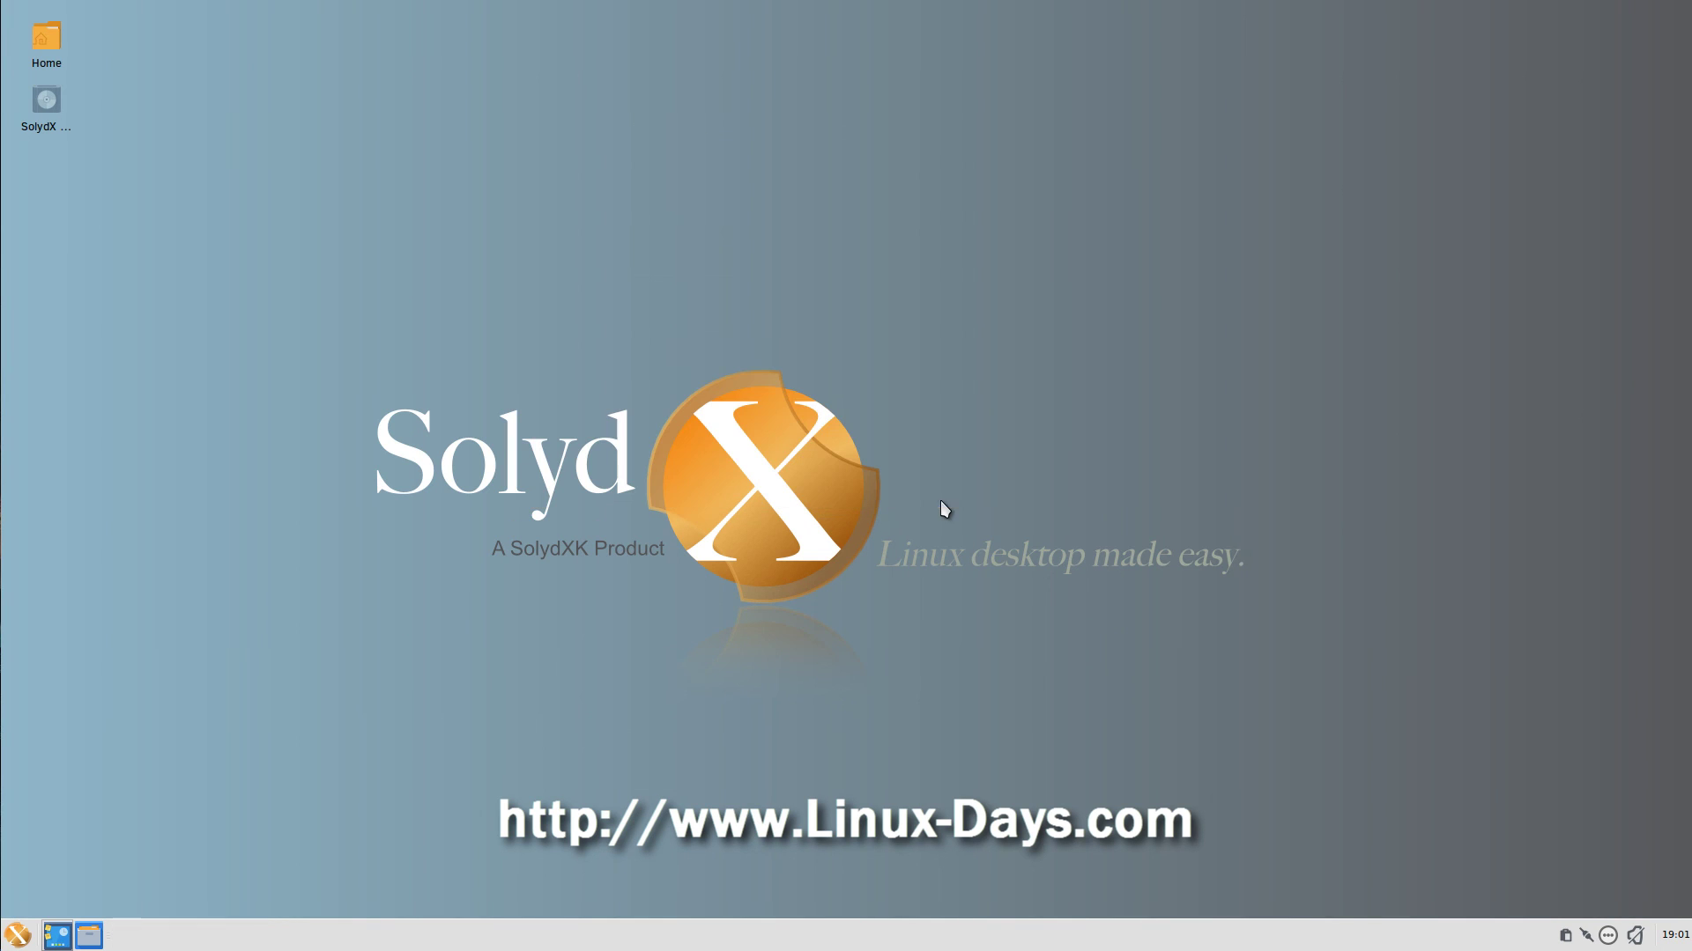
- Open the session log-out dialog and shut down the computer
left_click(20, 936)
left_click(288, 835)
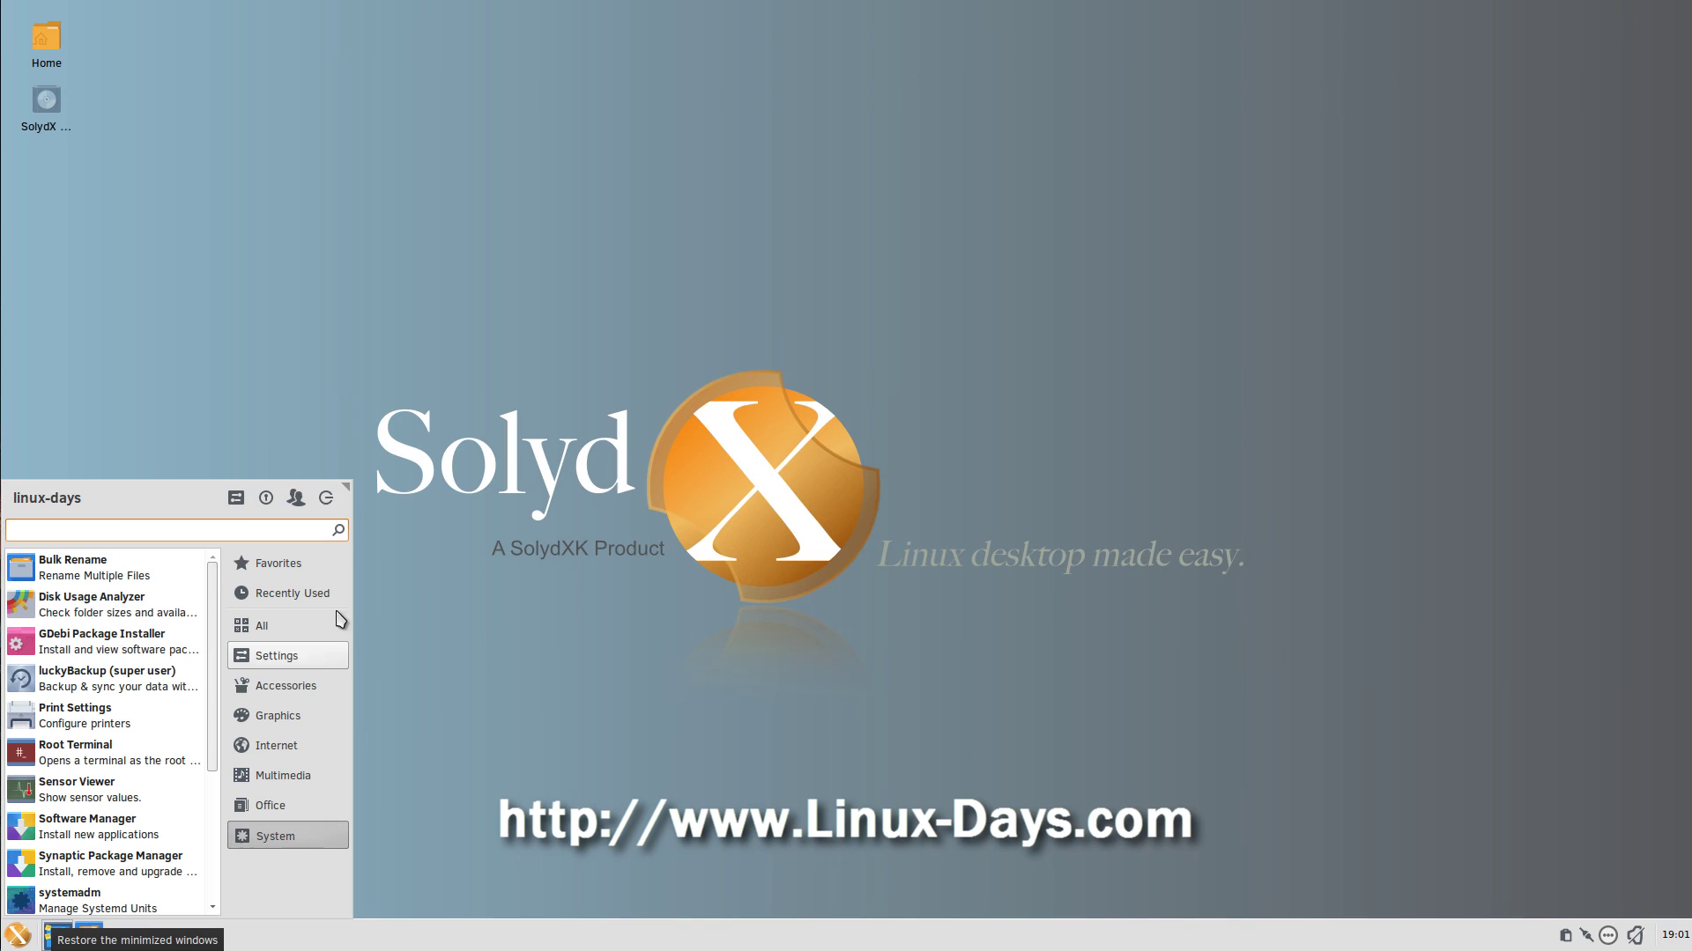
left_click(325, 499)
left_click(933, 436)
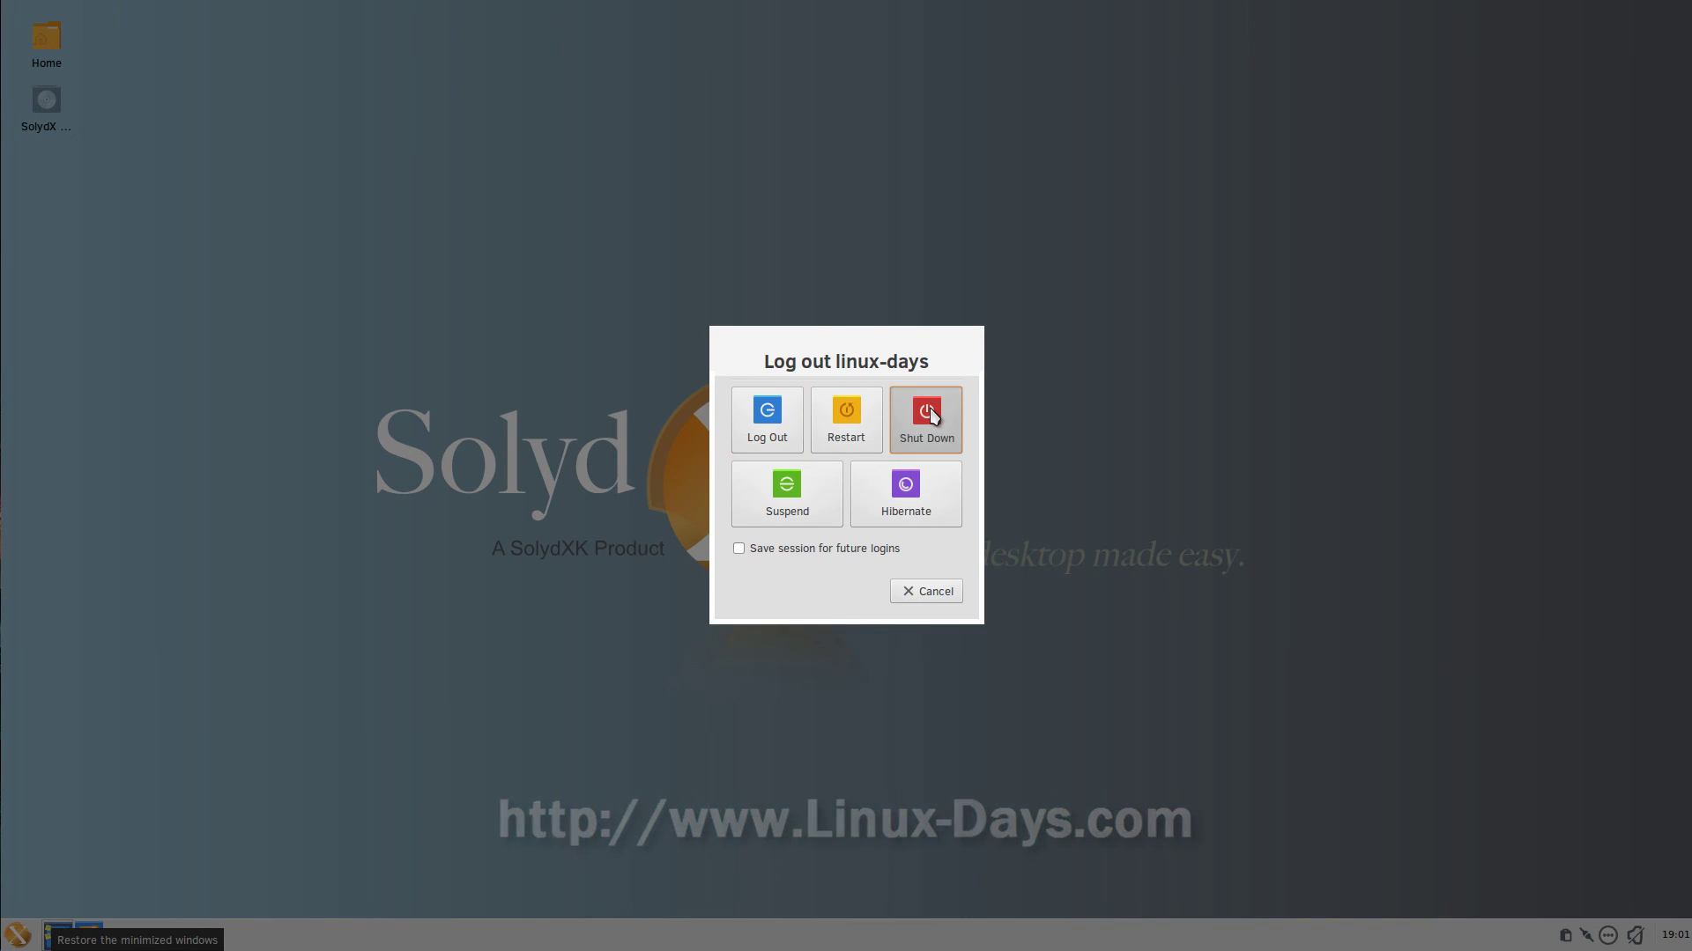